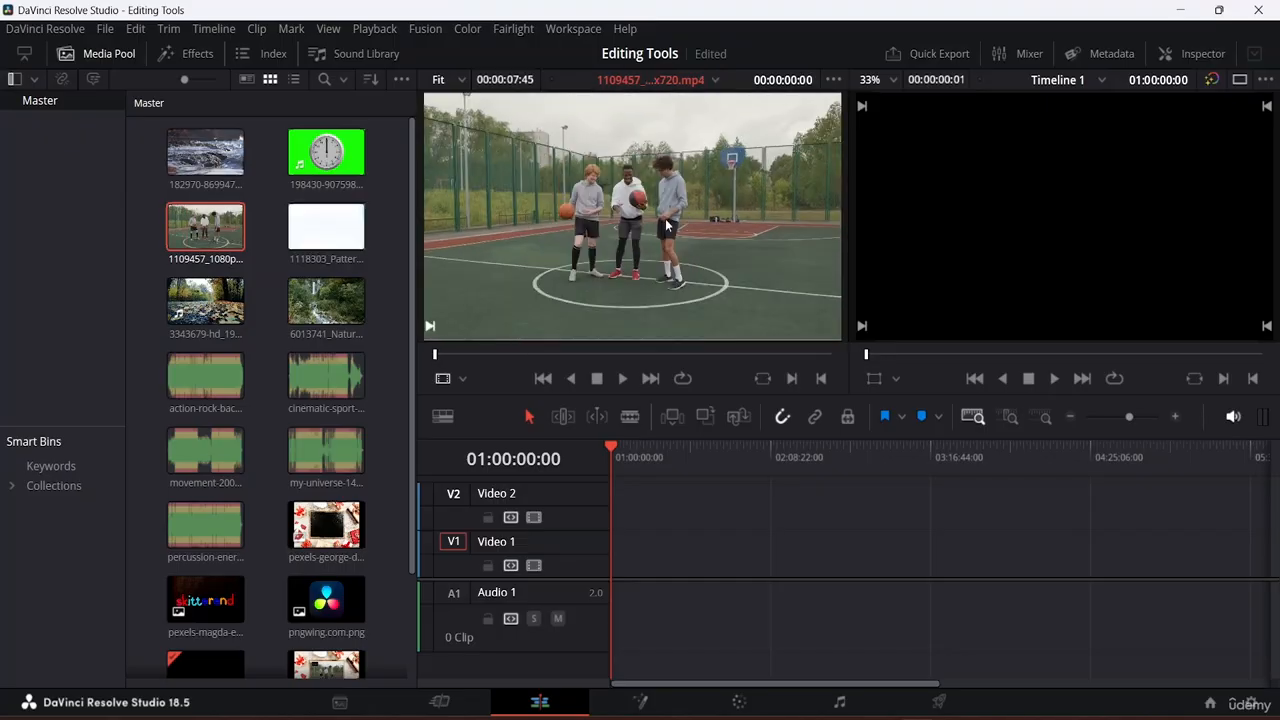
Place the 1109457 basketball clip at the start of Video 1 and move the playhead to about 01:00:07:01.
left_click_drag(655, 220, 641, 559)
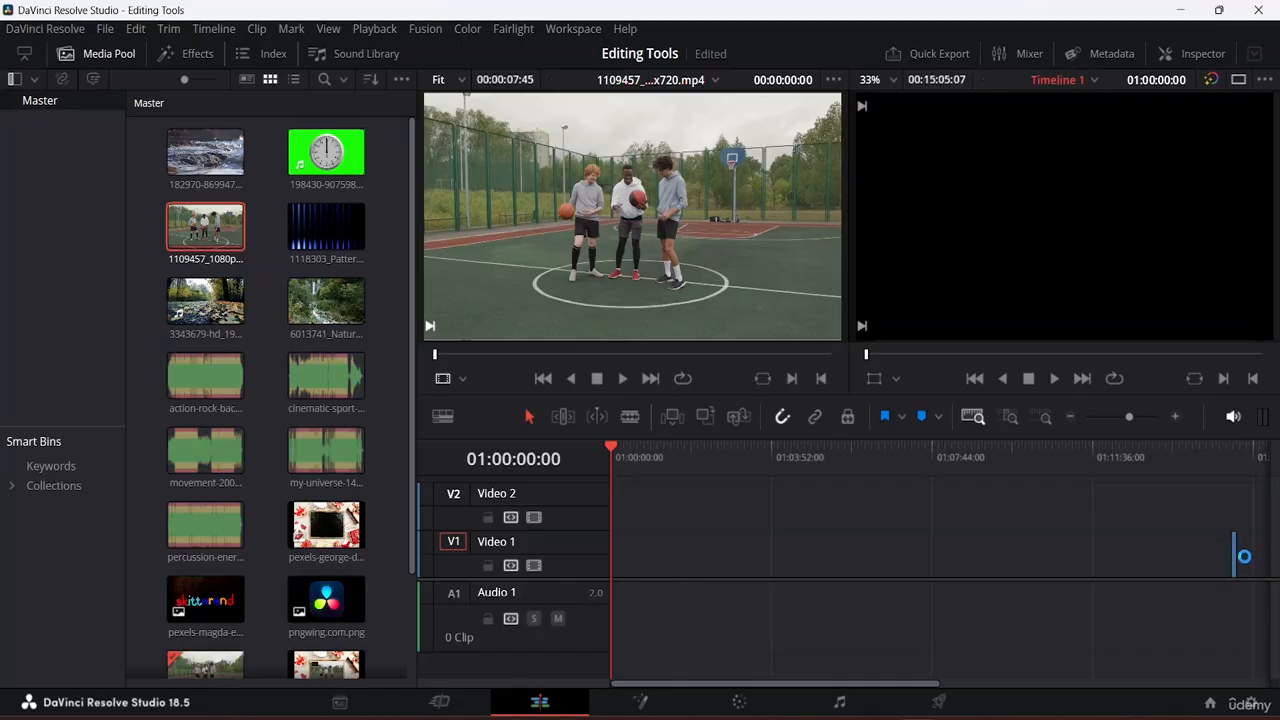
left_click_drag(1202, 565, 612, 568)
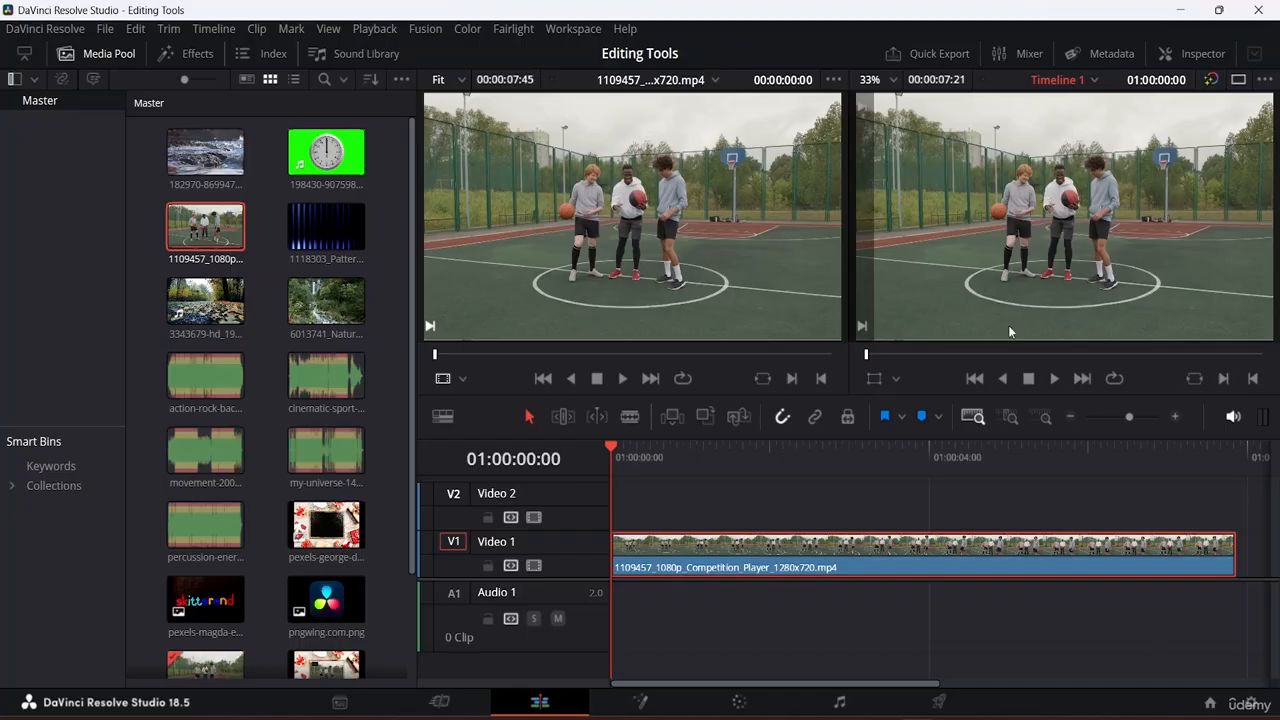
left_click(895, 379)
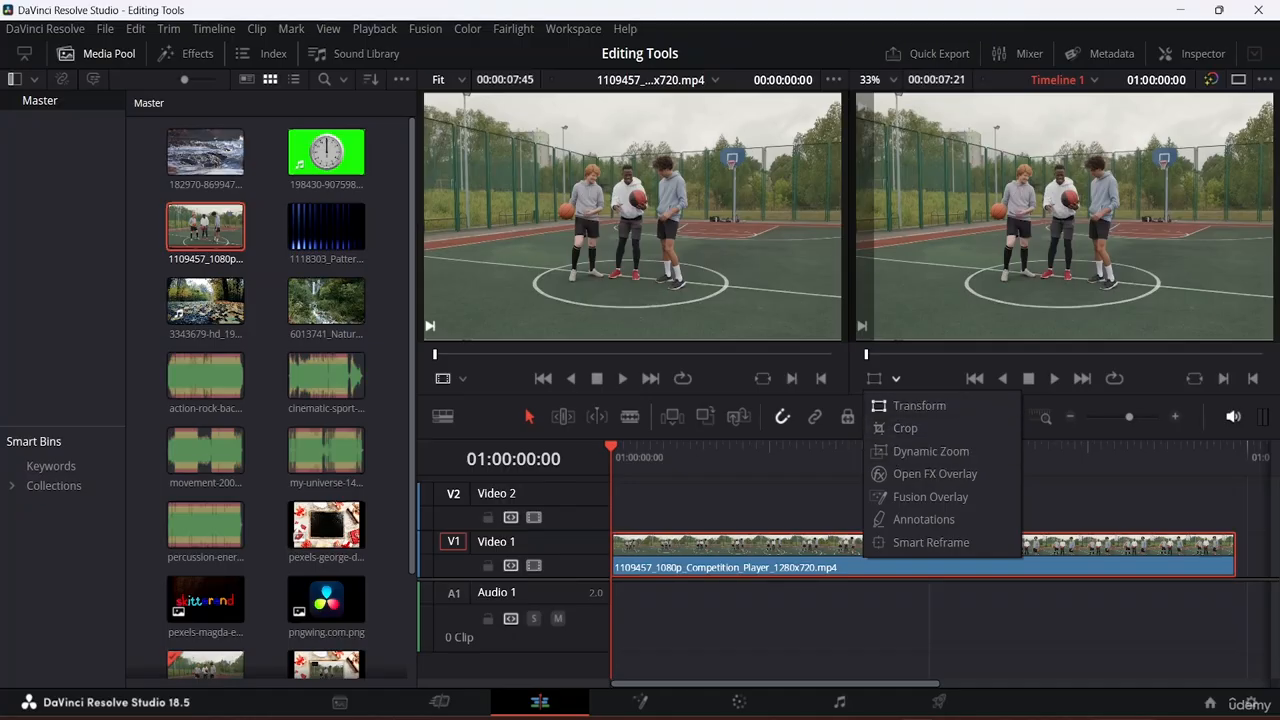
left_click(1175, 479)
left_click(1172, 473)
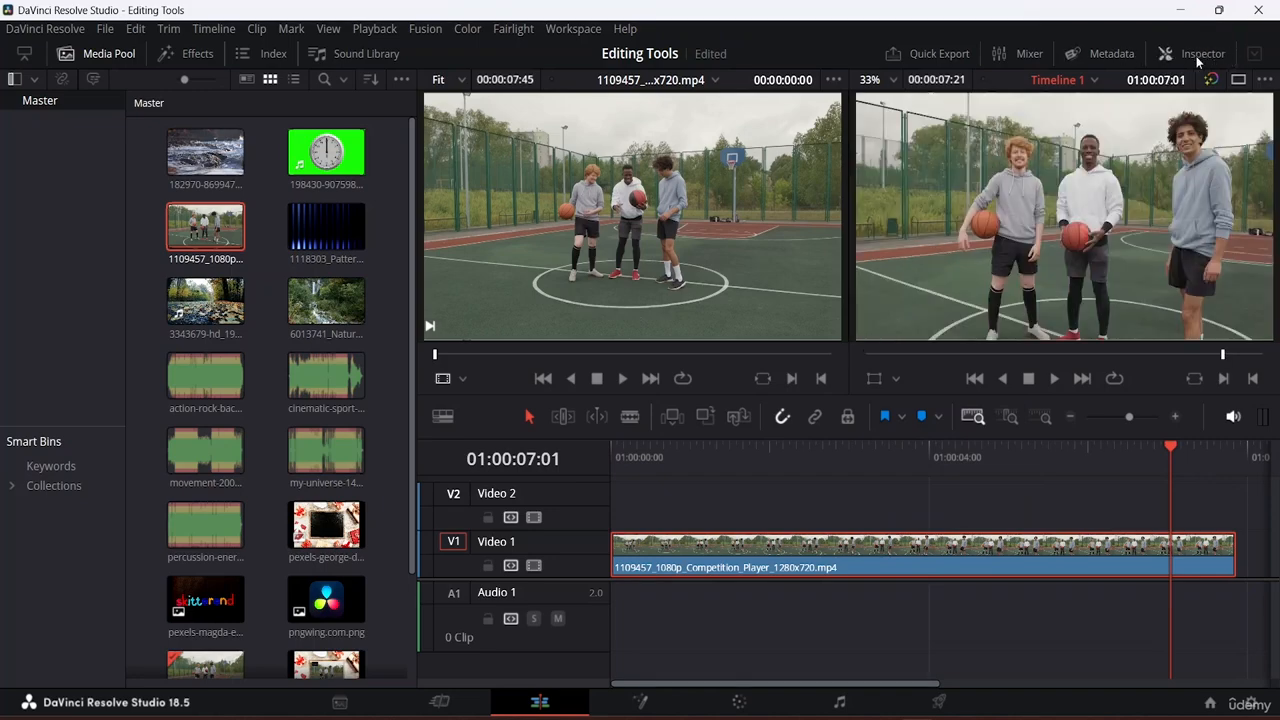
Examine the clip's metadata, including its timecodes, frame count and frame rate, and close the metadata view.
left_click(1115, 55)
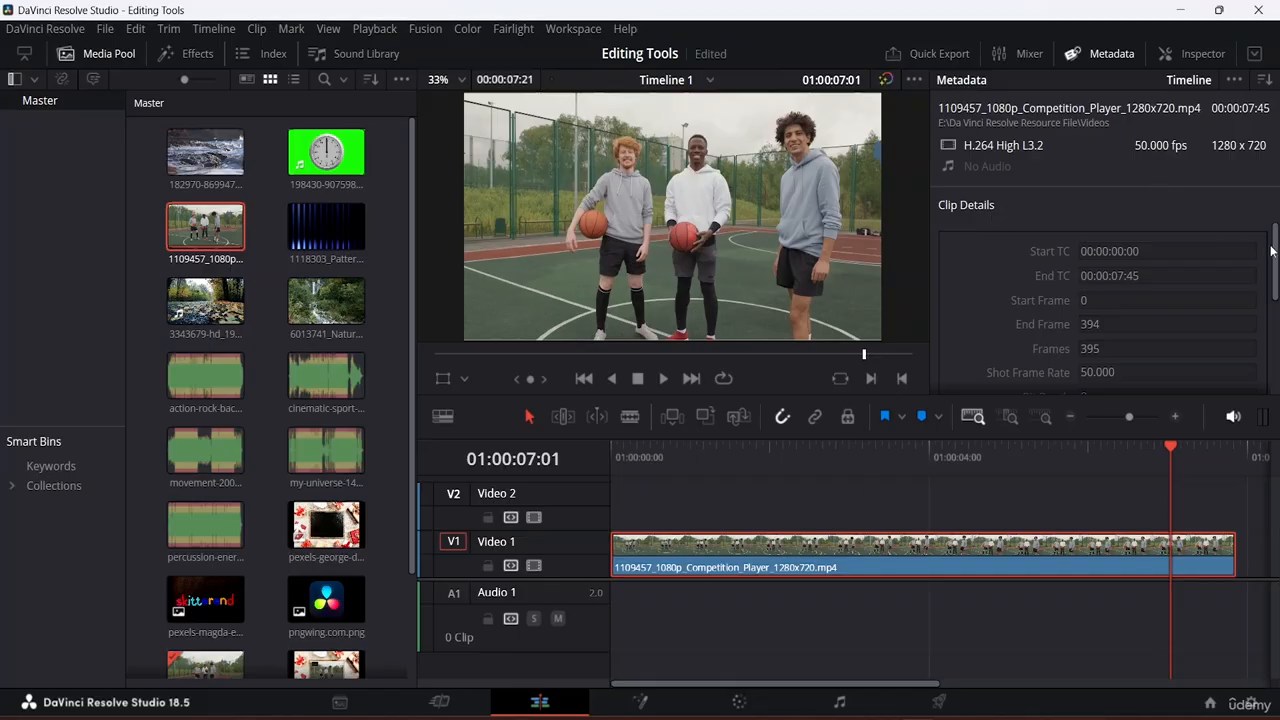
left_click_drag(1090, 388, 1090, 470)
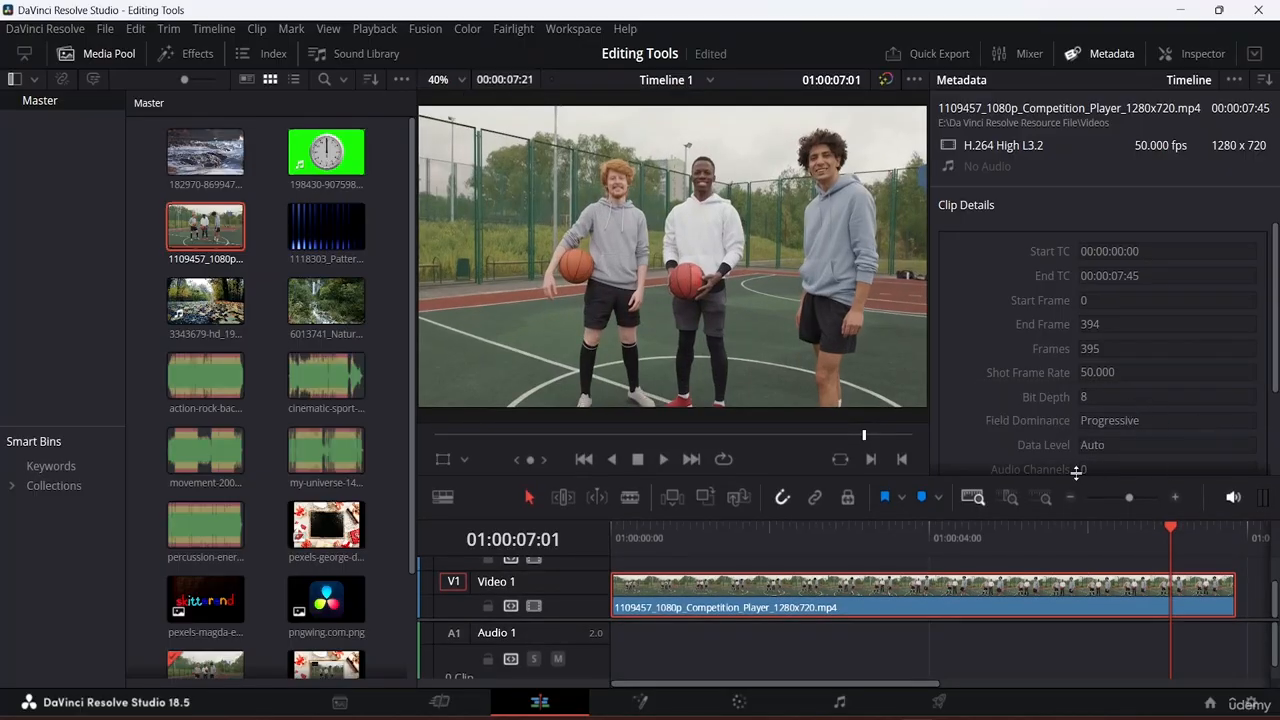
left_click_drag(1076, 472, 1085, 407)
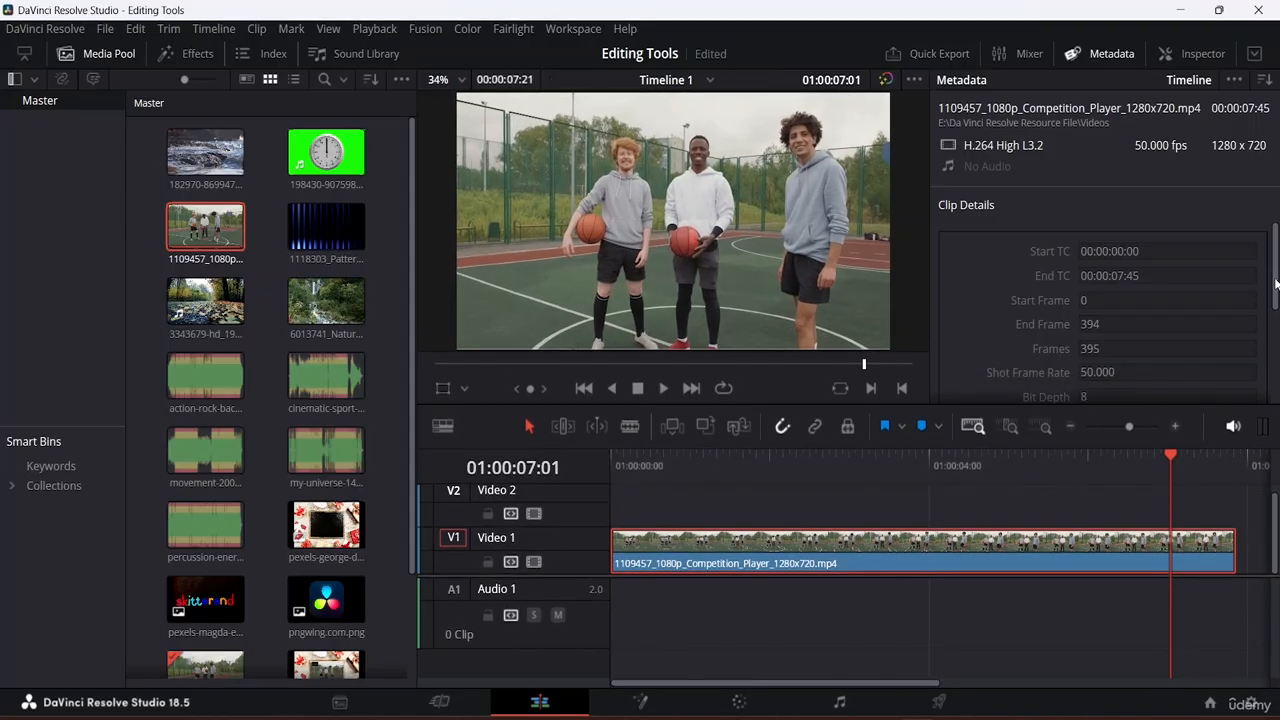
mouse_move(1276, 284)
left_mouse_down()
mouse_move(1276, 438)
mouse_move(1278, 280)
left_mouse_up()
left_click(1097, 53)
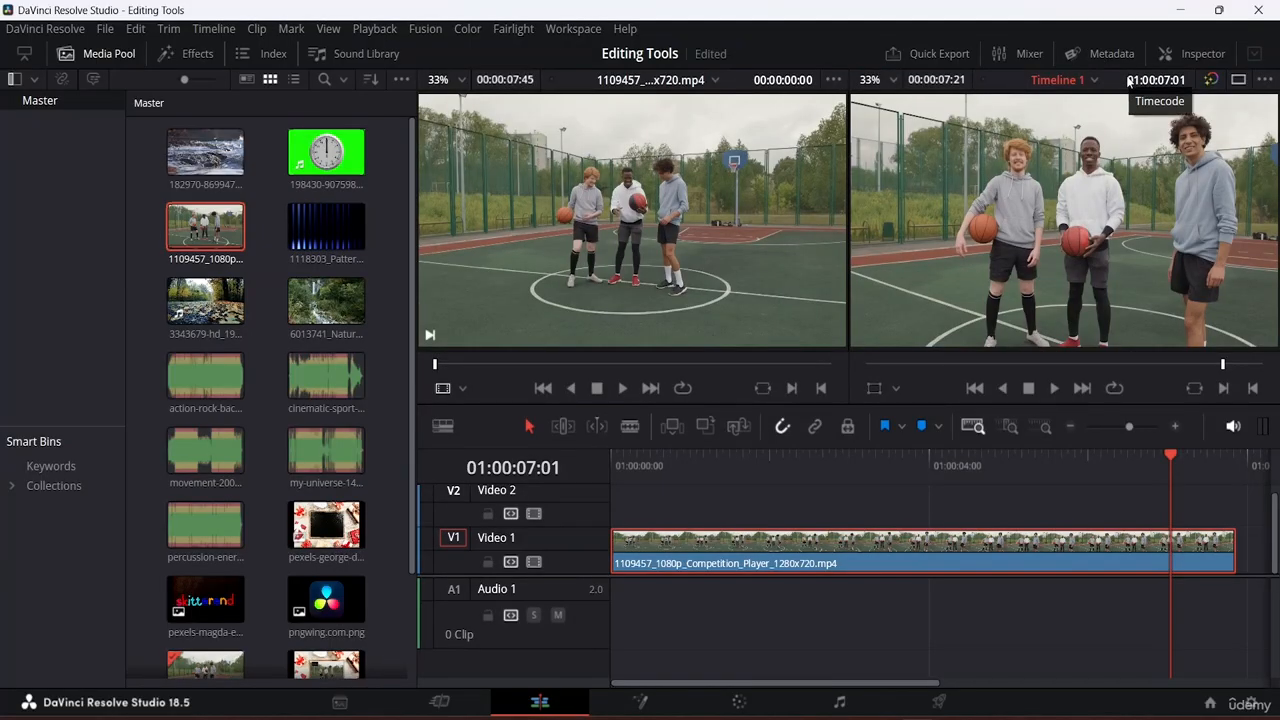
Switch to a single viewer and review the clip's video properties in the Inspector, from Transform down to Super Scale.
left_click(1238, 80)
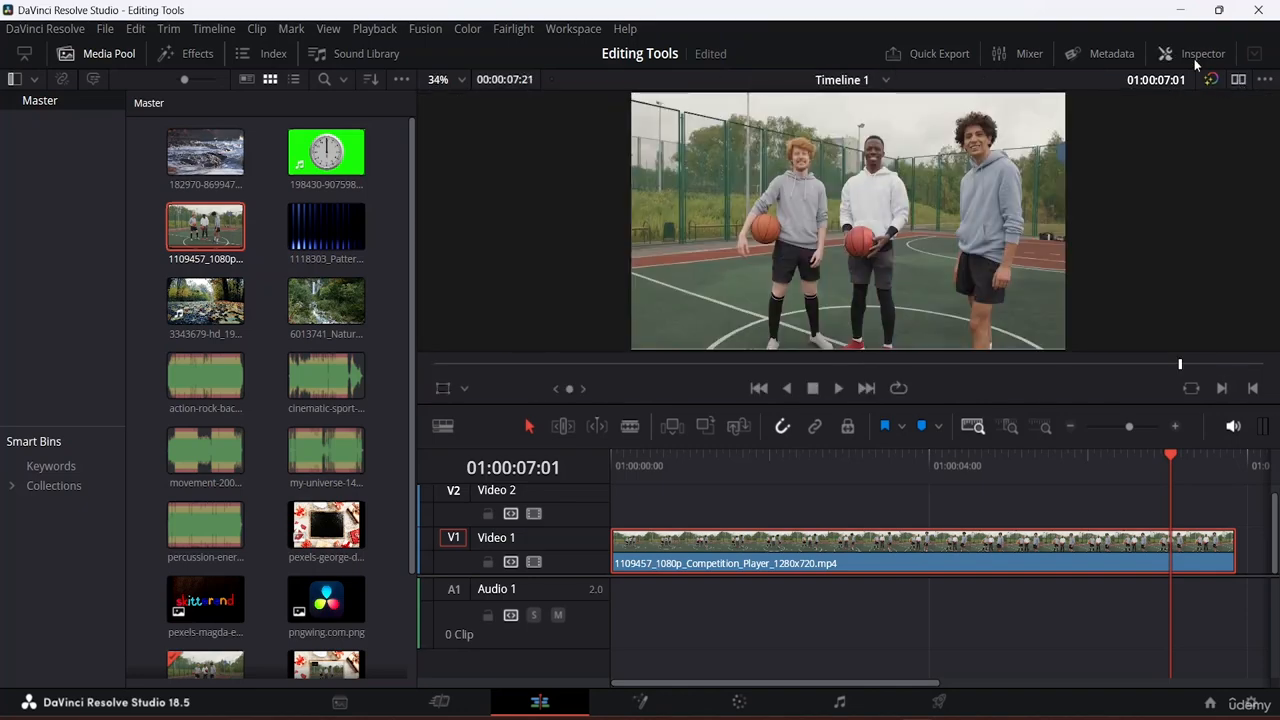
left_click(1195, 56)
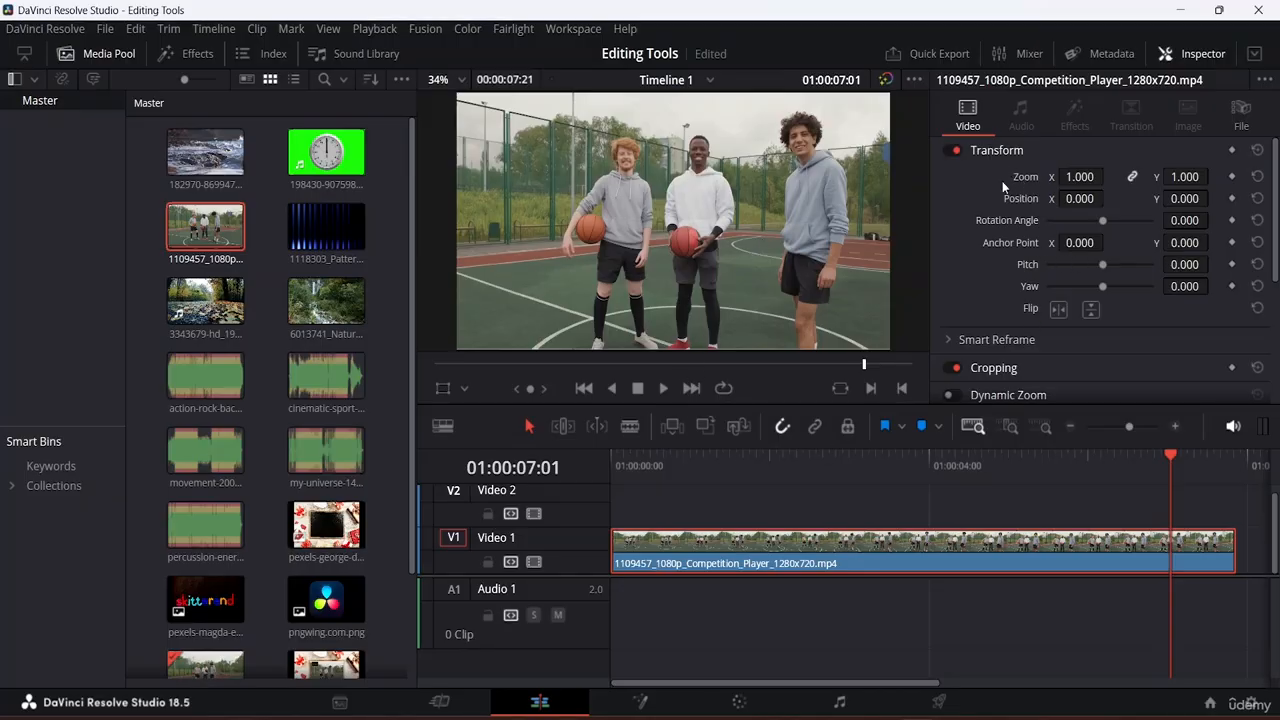
scroll(1009, 352, "down", 5)
scroll(1009, 350, "up", 2)
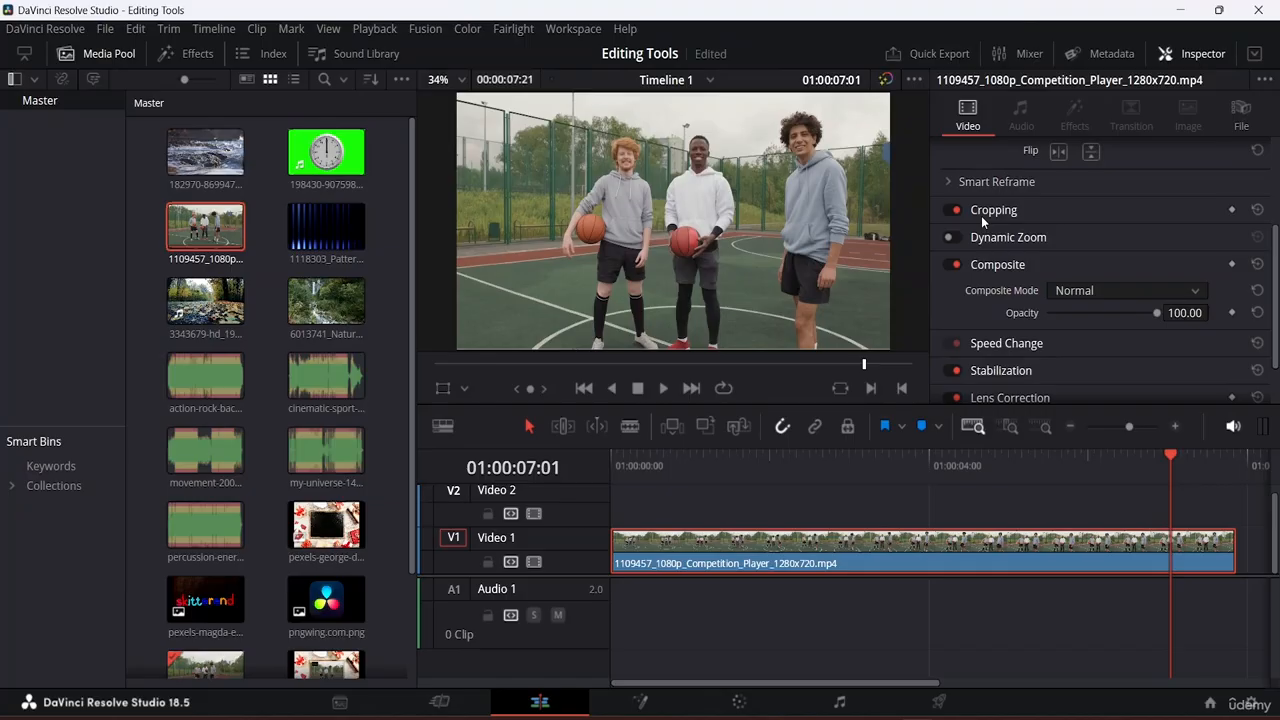
scroll(998, 270, "down", 1)
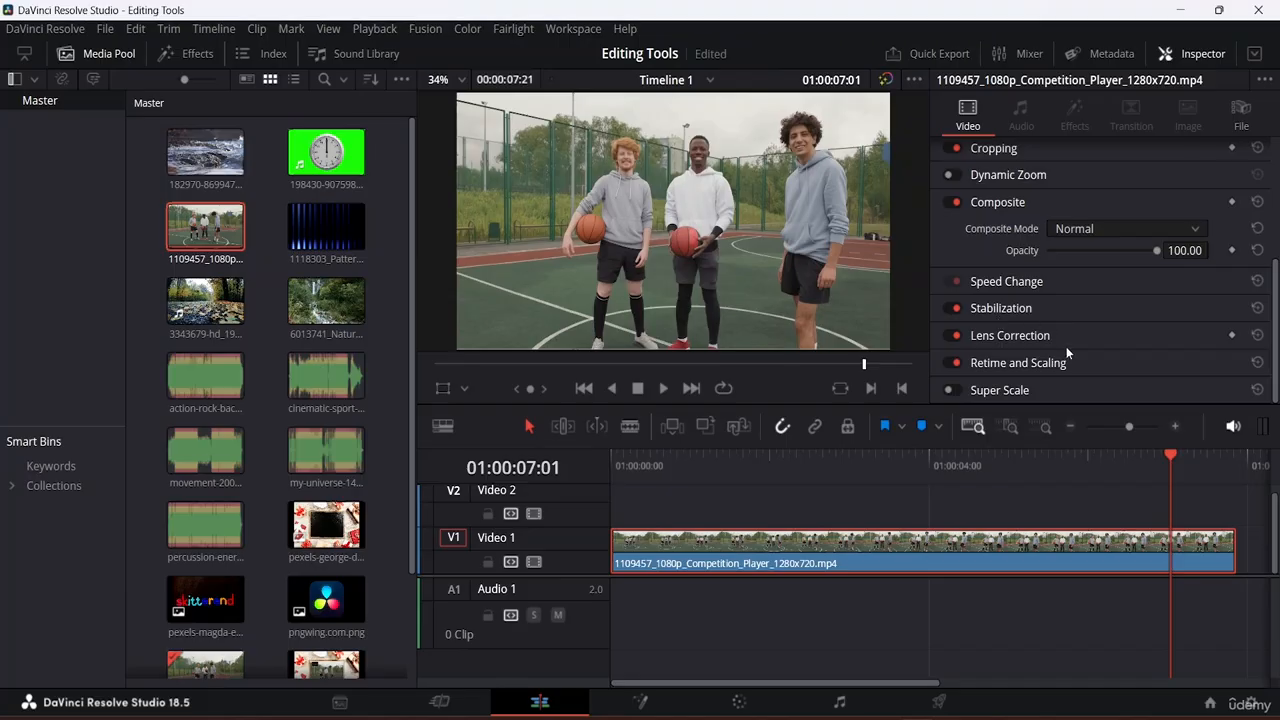
scroll(1060, 298, "up", 4)
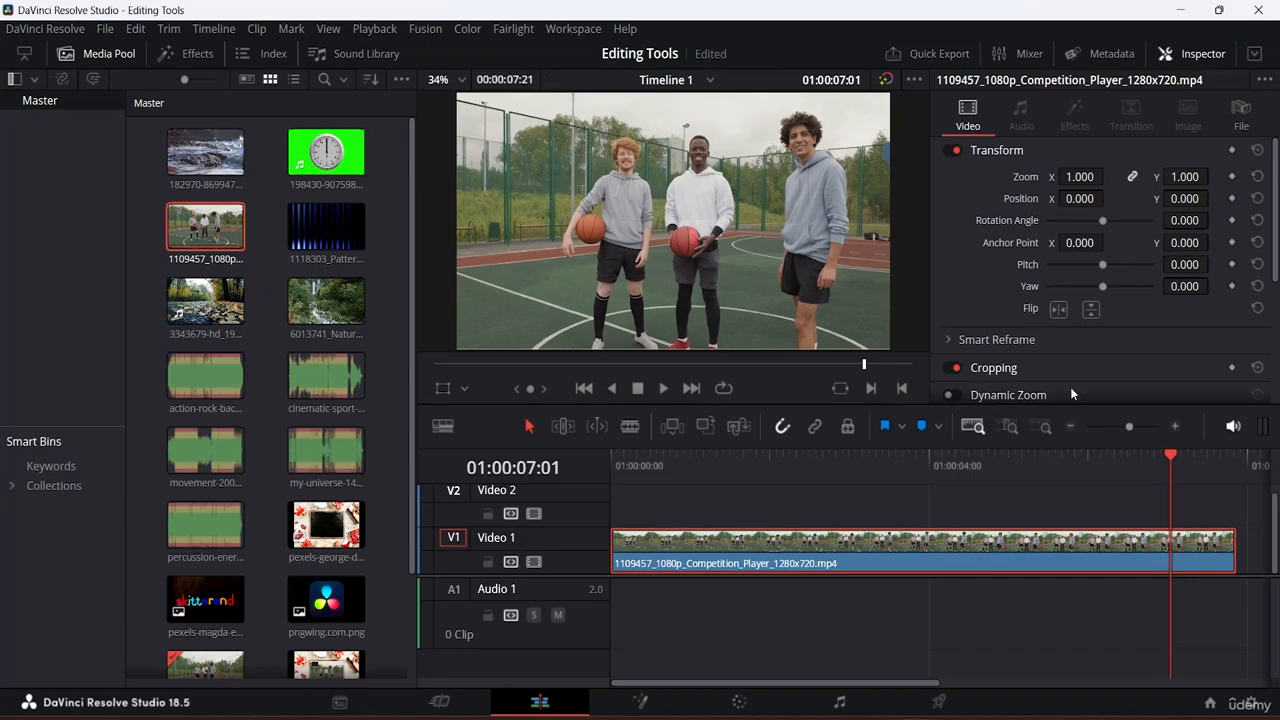
Move the playhead back to 01:00:02:07.
left_click_drag(1171, 456, 746, 501)
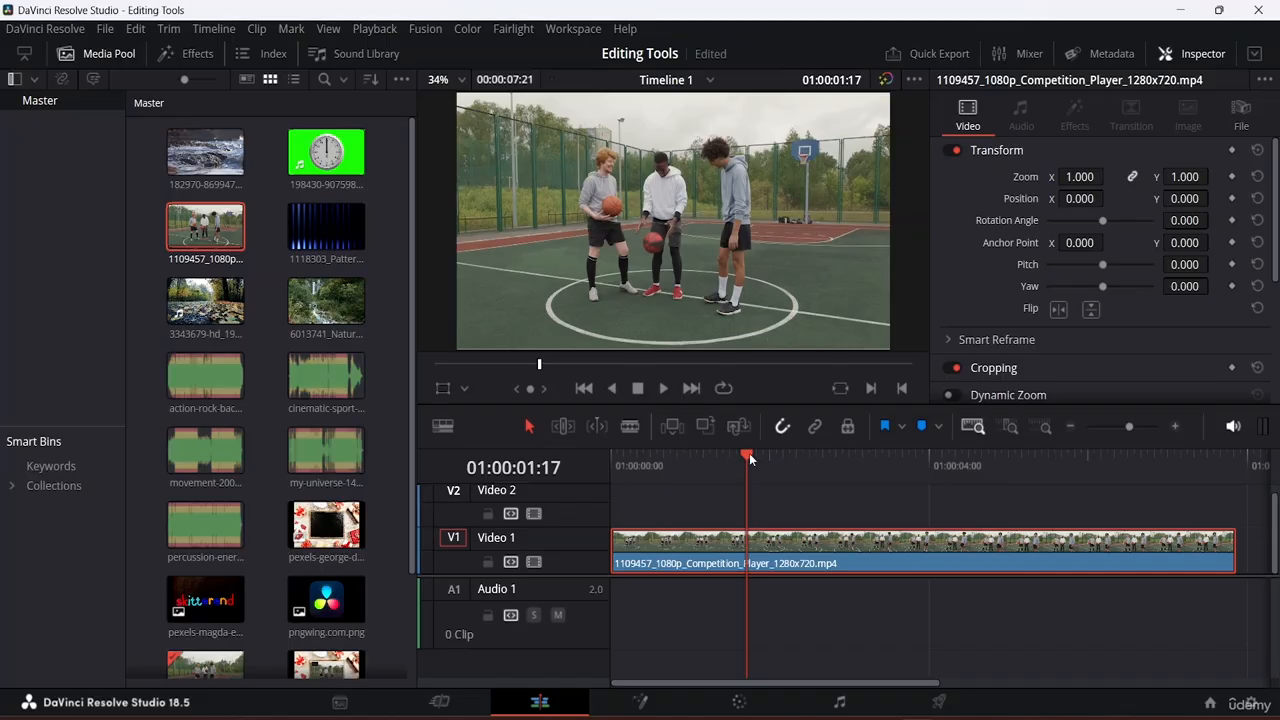
left_click_drag(749, 453, 794, 460)
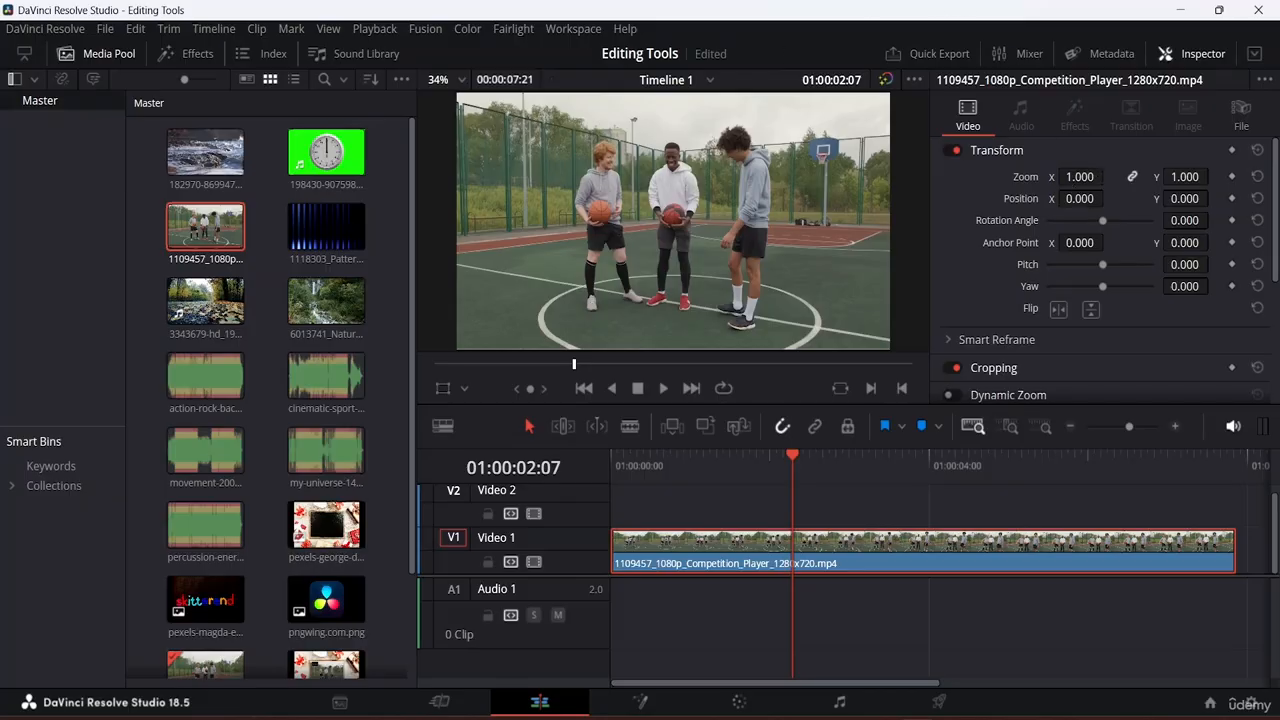
Try linked zoom values of 0.630, 1.050, 1 and 0.650 on the clip and reset its zoom.
left_click_drag(1087, 176, 1040, 176)
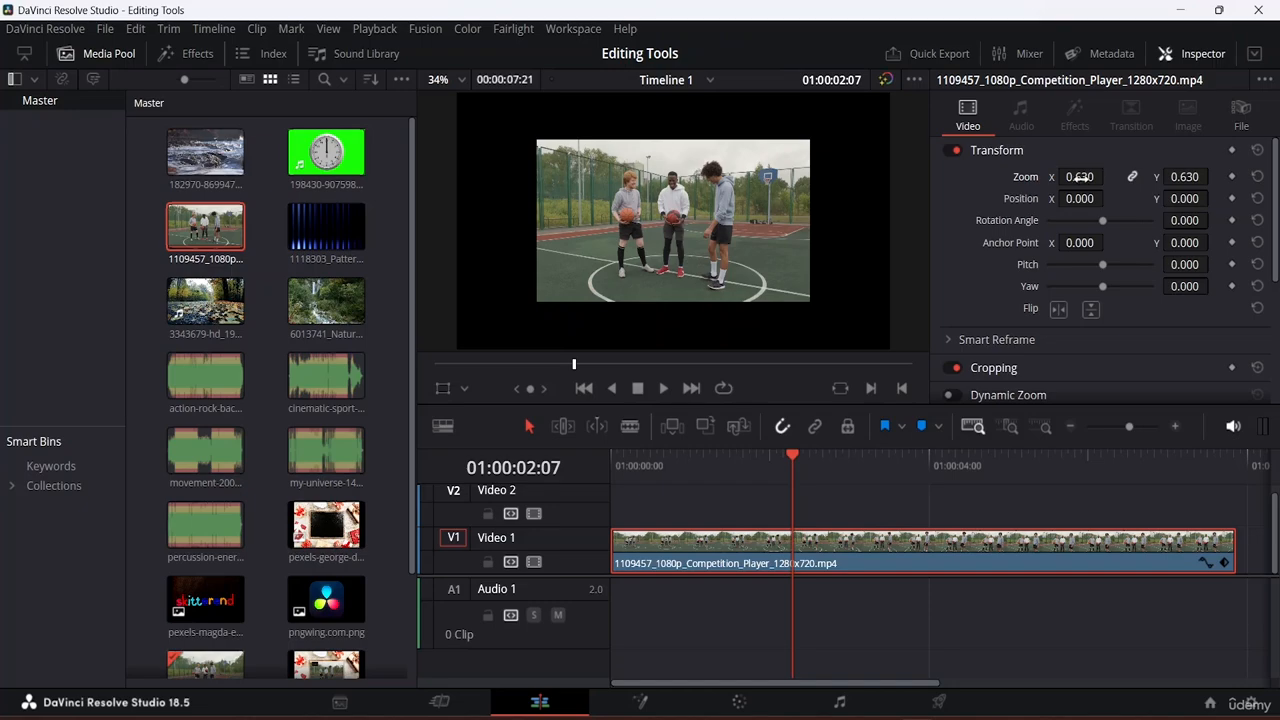
left_click_drag(1079, 176, 1112, 176)
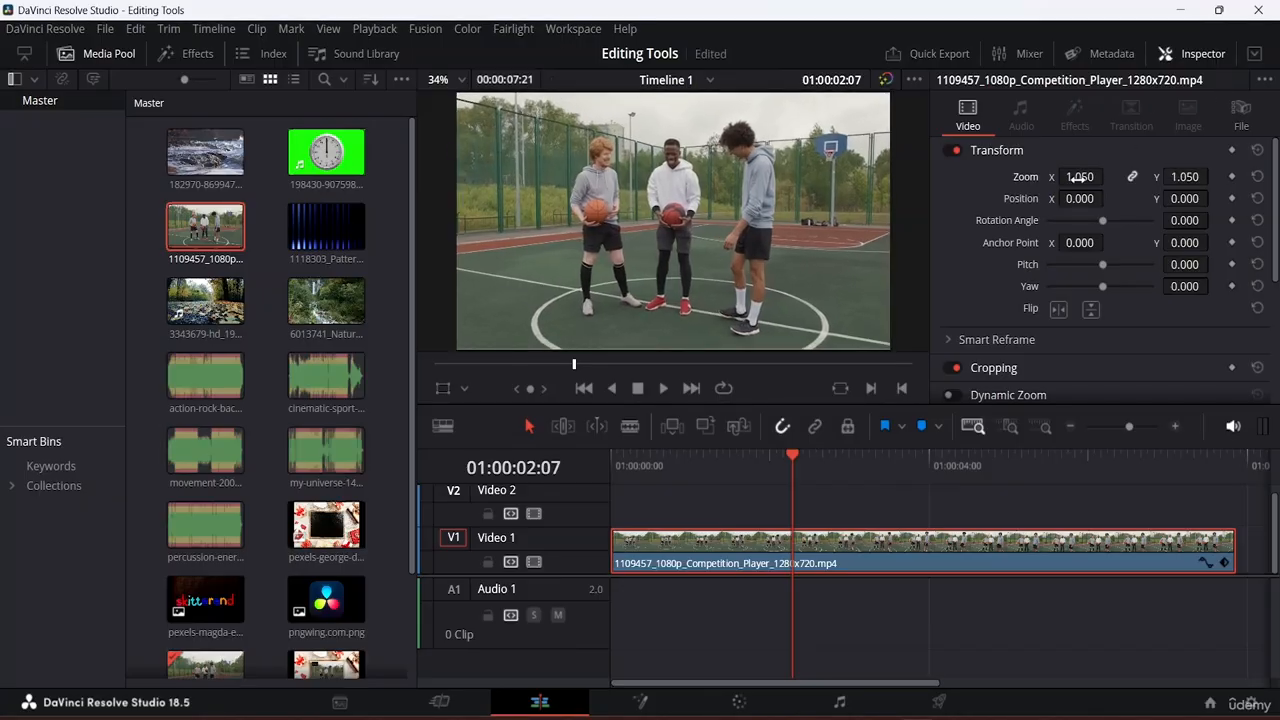
left_click(1075, 176)
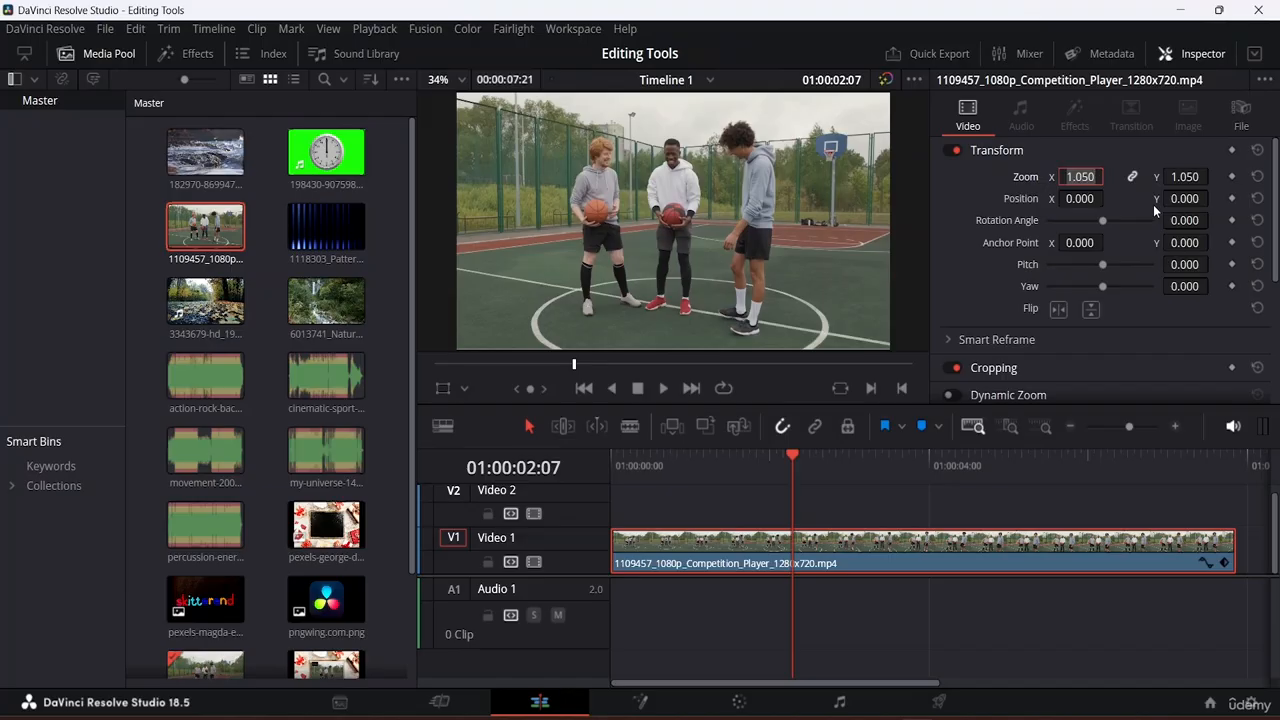
type("1")
key("Return")
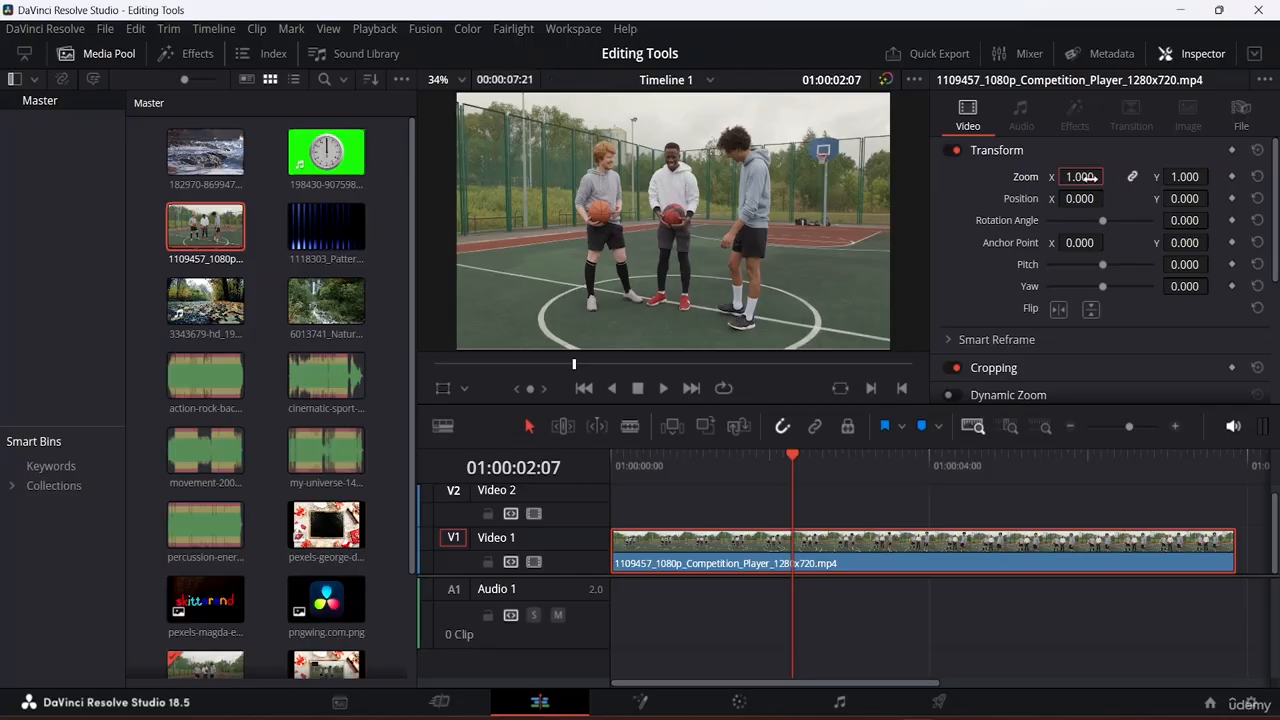
left_click_drag(1088, 180, 739, 180)
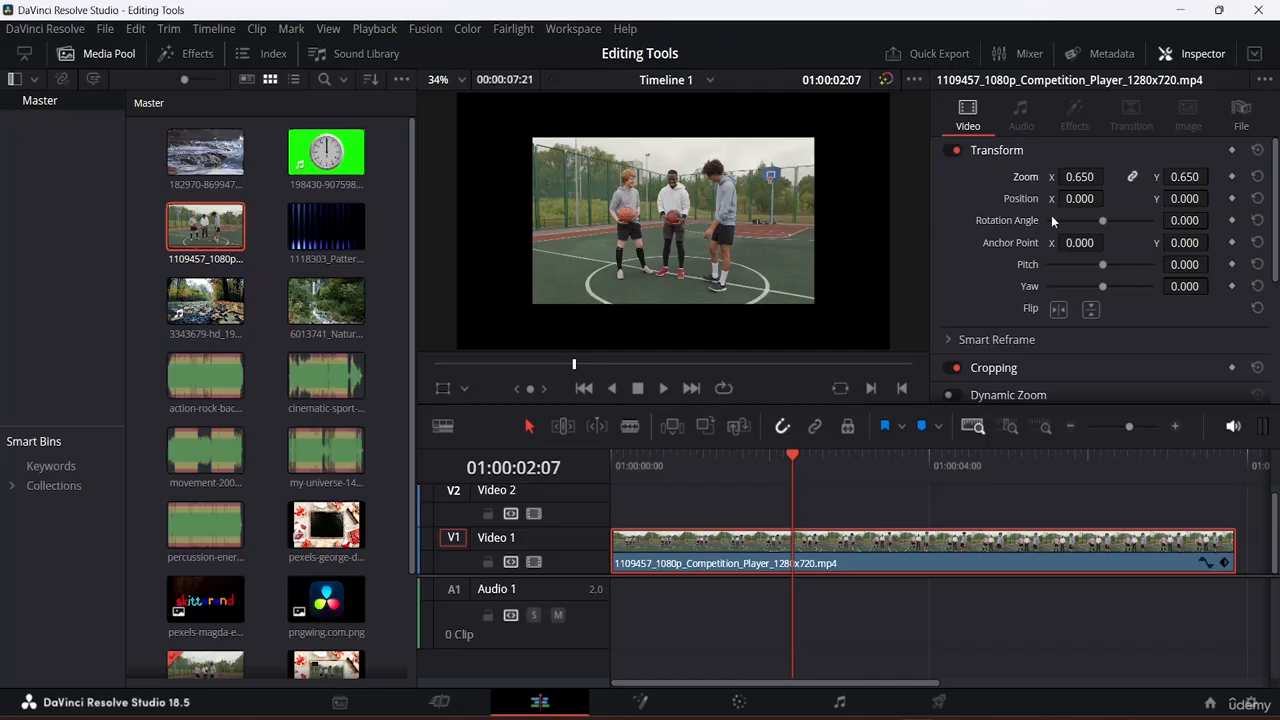
left_click(1256, 177)
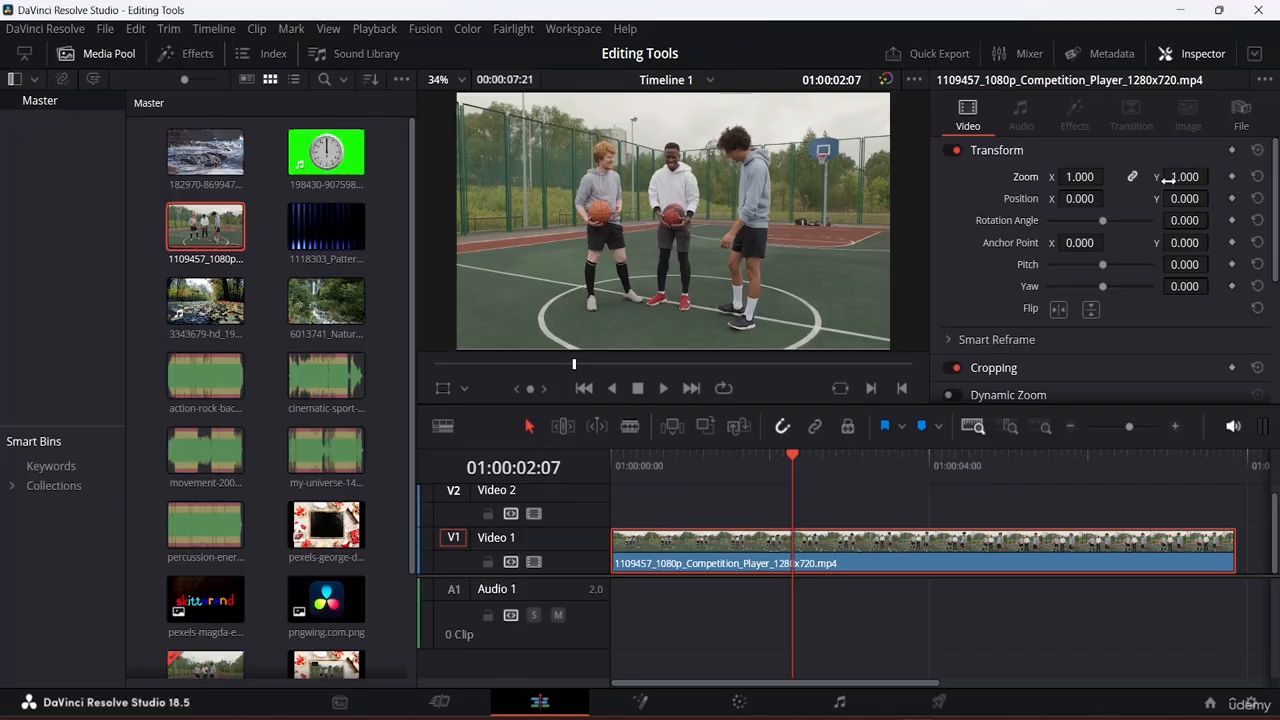
Unlink the clip's X and Y zoom and scale it independently to 0.250 on X and 0.340 on Y.
double_click(214, 226)
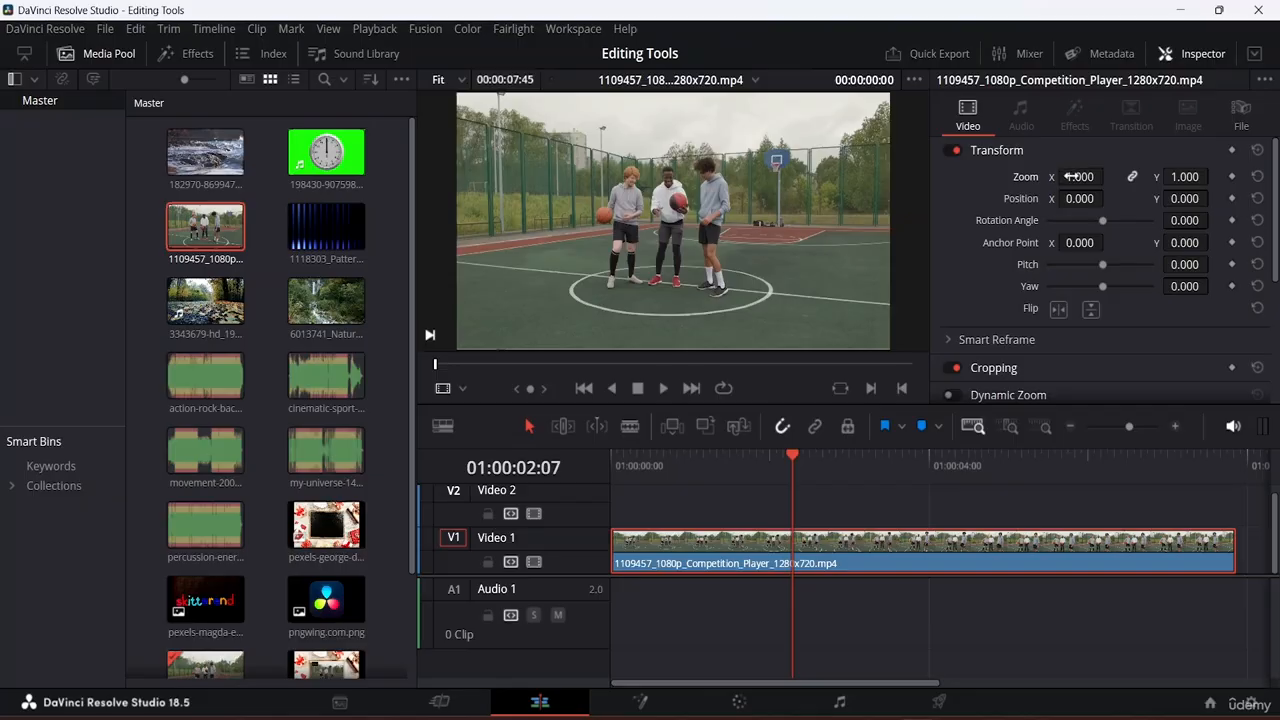
left_click(1132, 178)
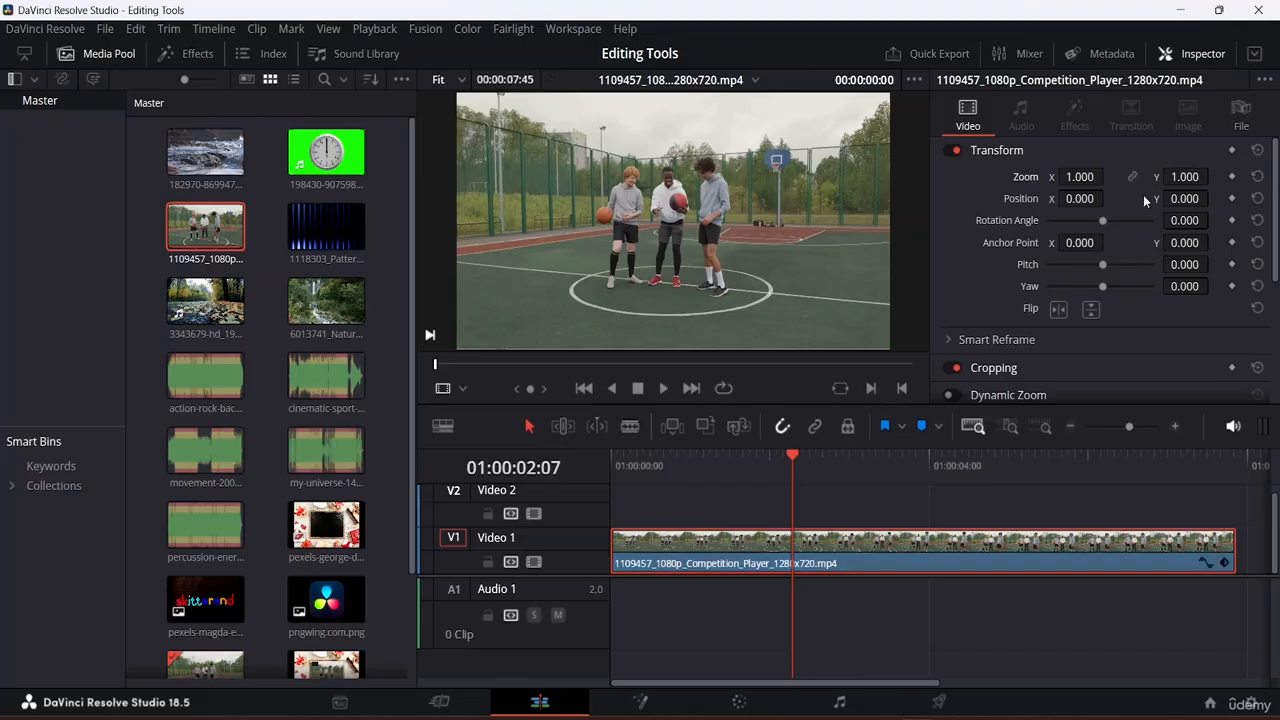
left_click_drag(1190, 177, 1234, 179)
mouse_move(1085, 176)
left_mouse_down()
mouse_move(1108, 177)
mouse_move(1091, 177)
left_mouse_up()
left_click_drag(1096, 176, 1076, 176)
left_click(1132, 177)
left_click(1132, 177)
left_click(1132, 177)
scroll(658, 254, "down", 1)
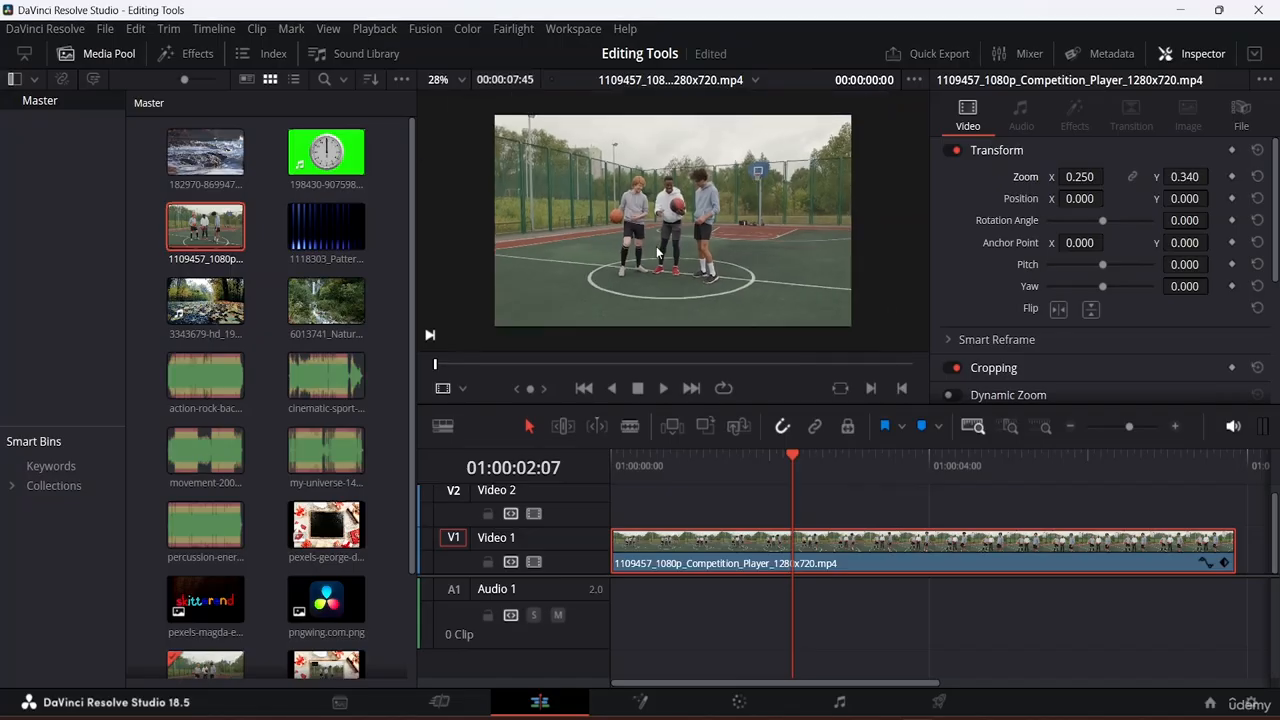
scroll(662, 242, "up", 1)
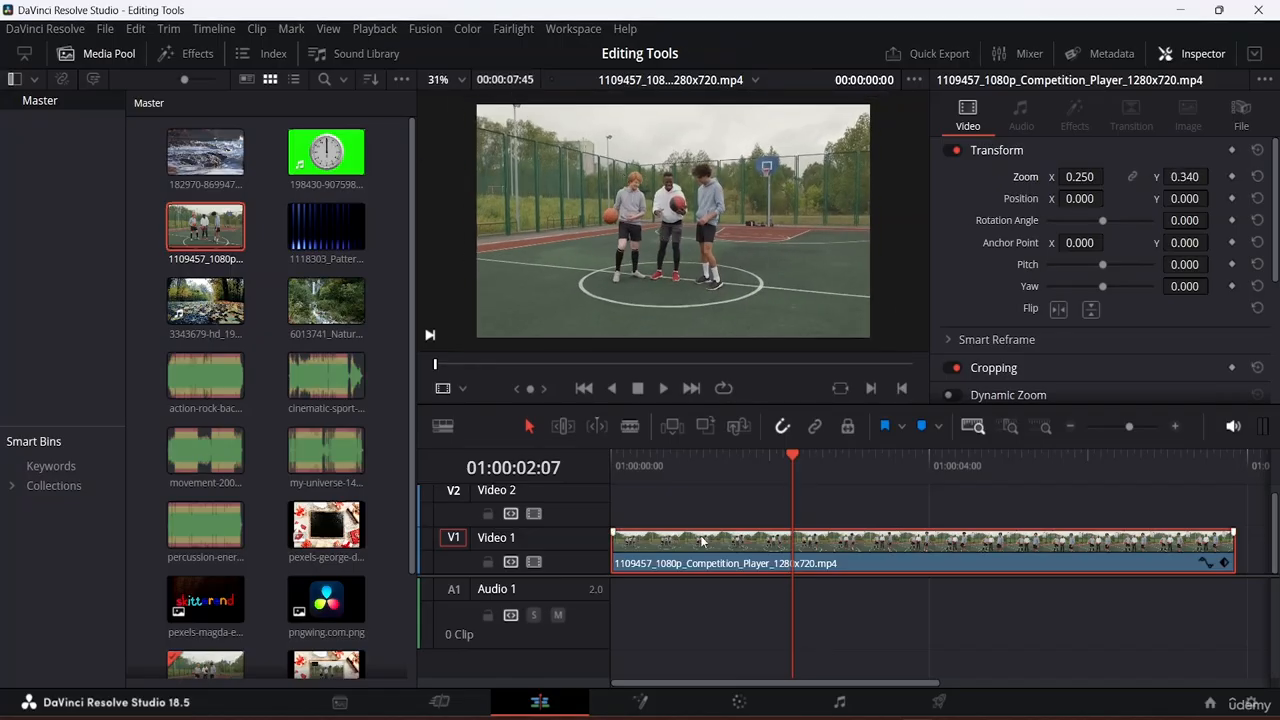
Show the timeline clip in the viewer and set its zoom to 0.860 on X and 0.760 on Y.
left_click(730, 561)
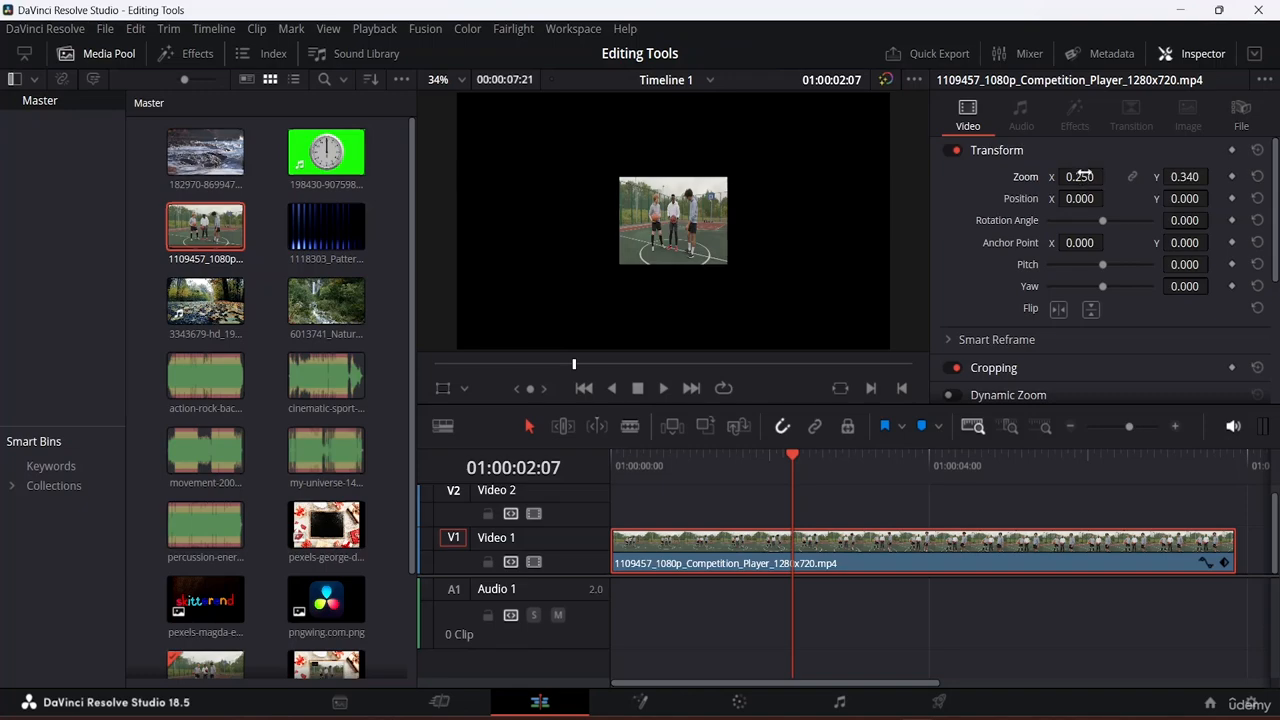
mouse_move(1086, 178)
left_mouse_down()
mouse_move(1066, 178)
mouse_move(1108, 177)
mouse_move(1090, 178)
left_mouse_up()
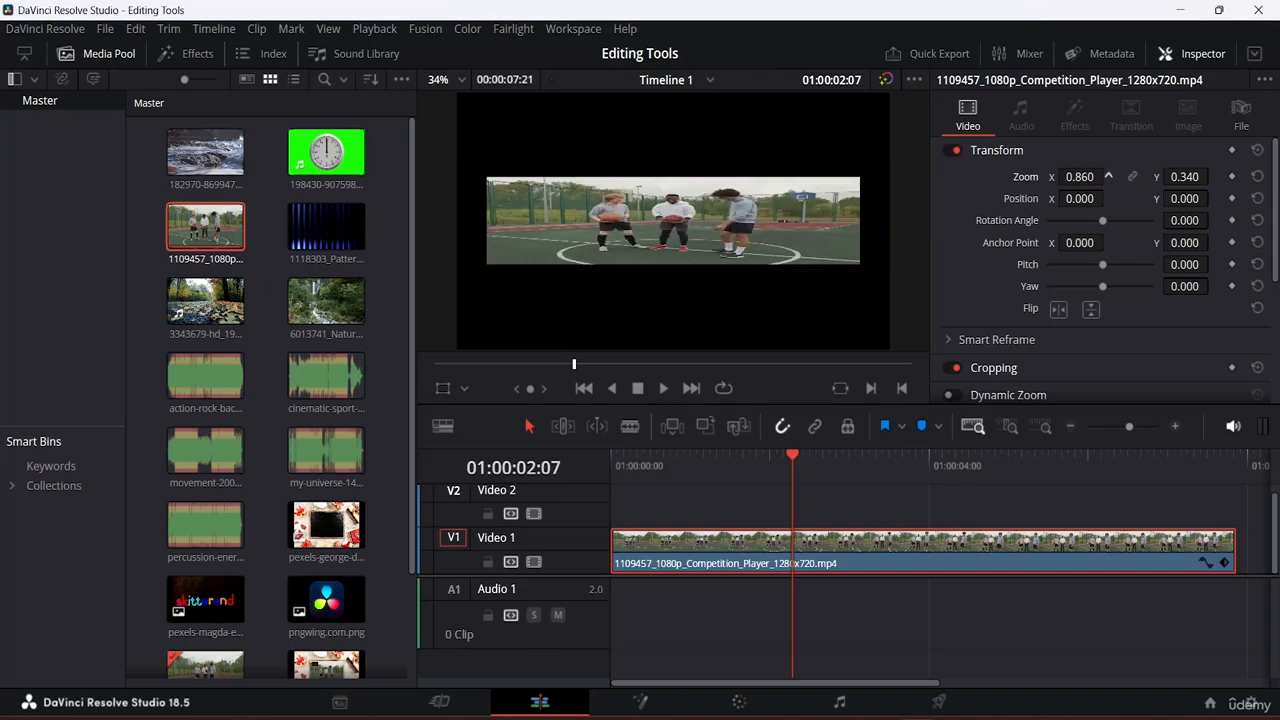
mouse_move(1190, 176)
left_mouse_down()
mouse_move(1176, 177)
mouse_move(1213, 177)
left_mouse_up()
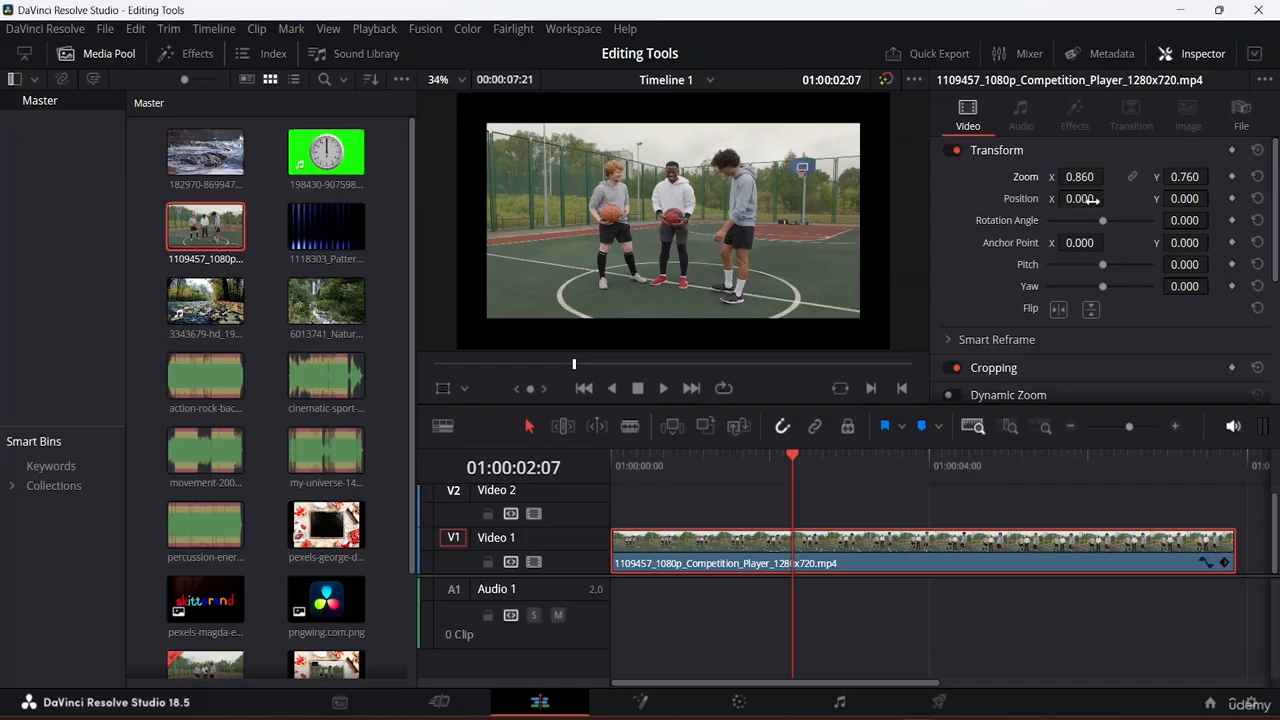
Shift the clip's position to -10 on X and -8 on Y.
mouse_move(1092, 200)
left_mouse_down()
mouse_move(948, 200)
mouse_move(1140, 200)
mouse_move(960, 200)
mouse_move(1123, 200)
mouse_move(1068, 200)
mouse_move(1094, 200)
left_mouse_up()
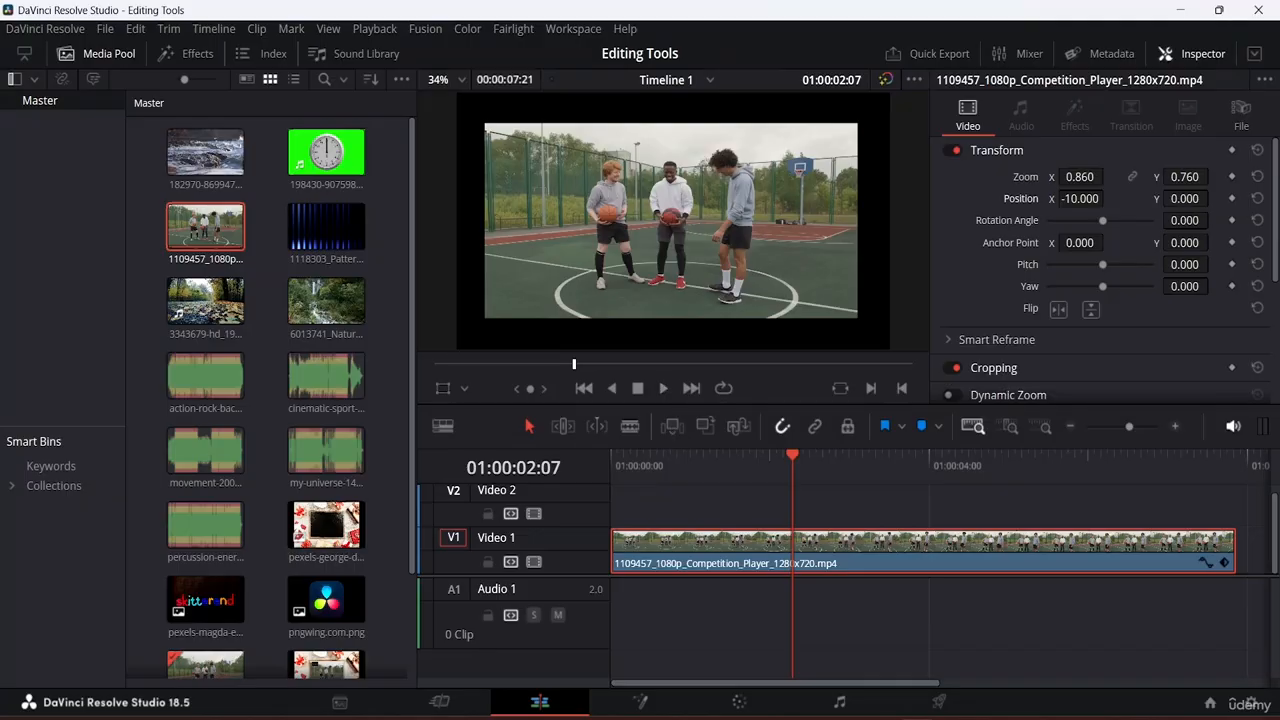
left_click_drag(1185, 199, 1090, 199)
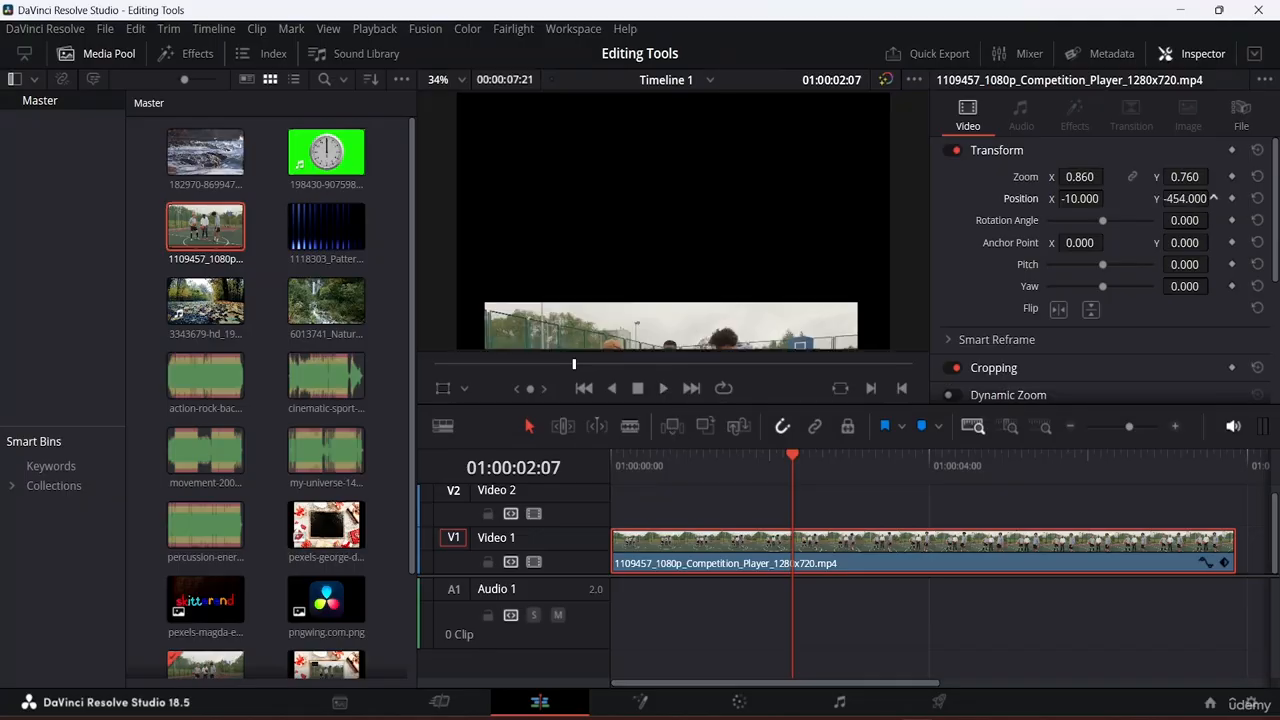
left_click_drag(1090, 199, 1184, 199)
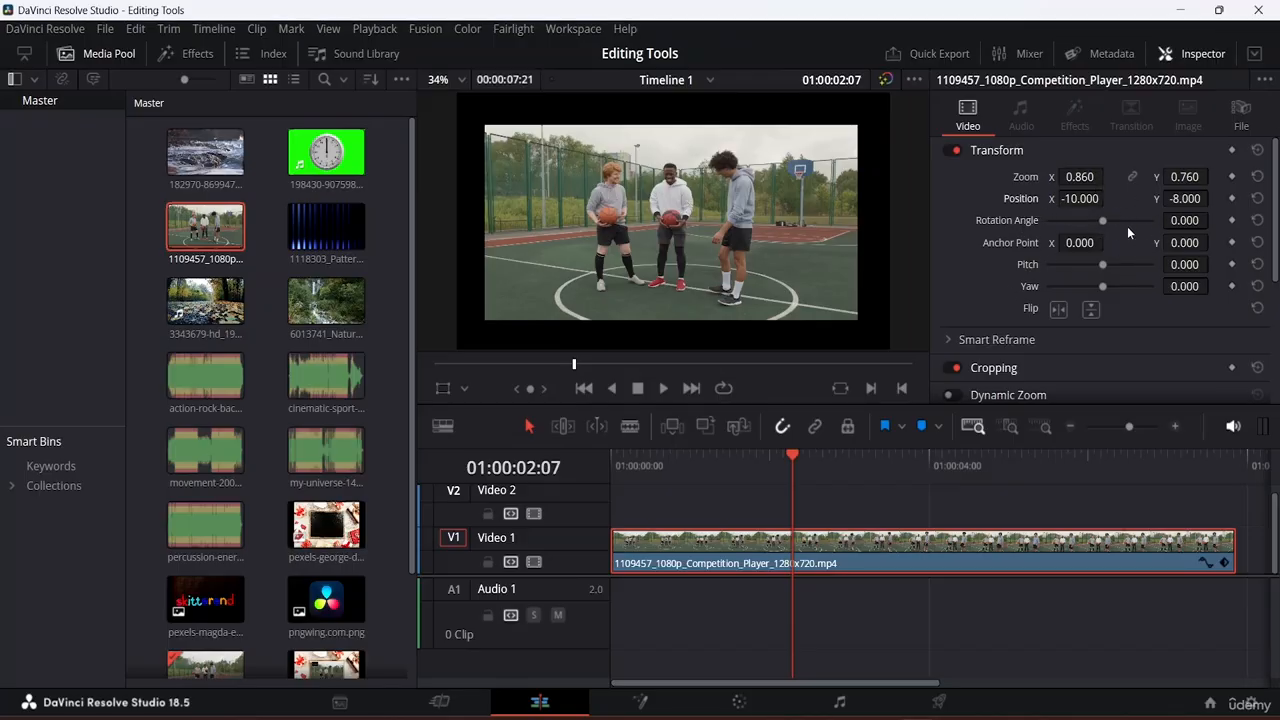
Rotate the clip and set its rotation angle to exactly 90 degrees.
mouse_move(1102, 220)
left_mouse_down()
mouse_move(1075, 224)
mouse_move(1119, 226)
left_mouse_up()
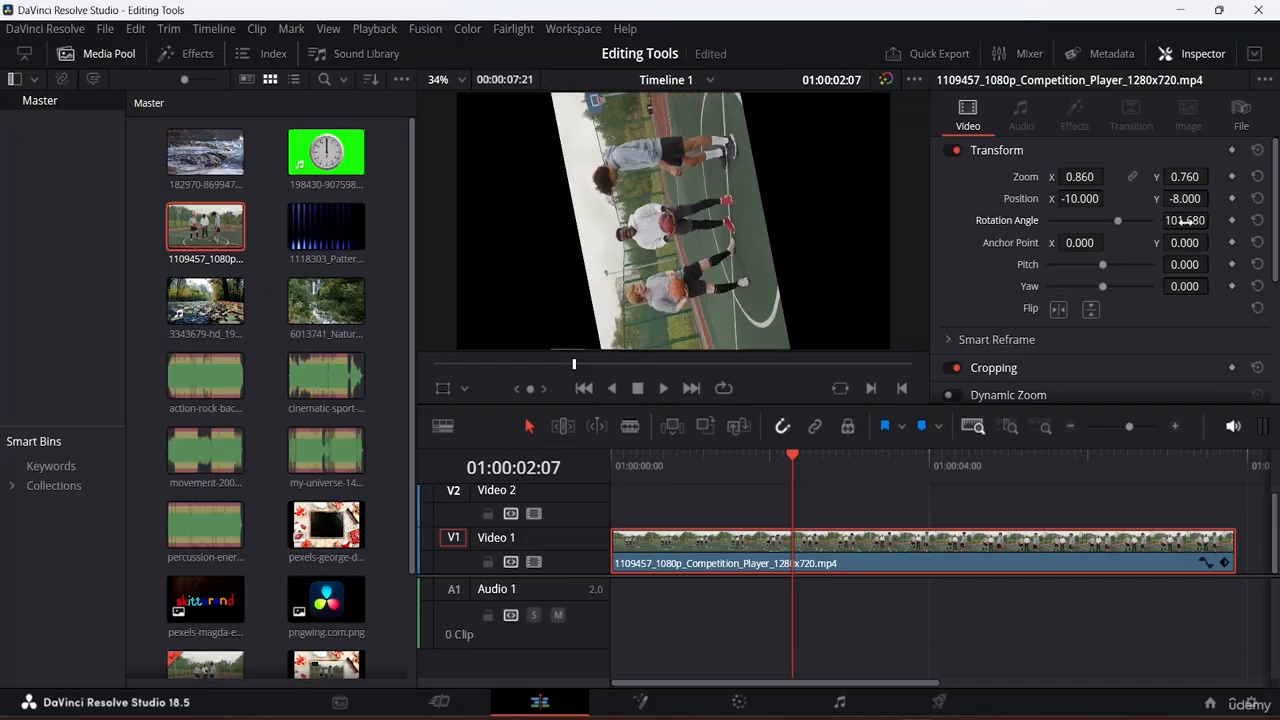
left_click(1182, 221)
type("90")
key("Return")
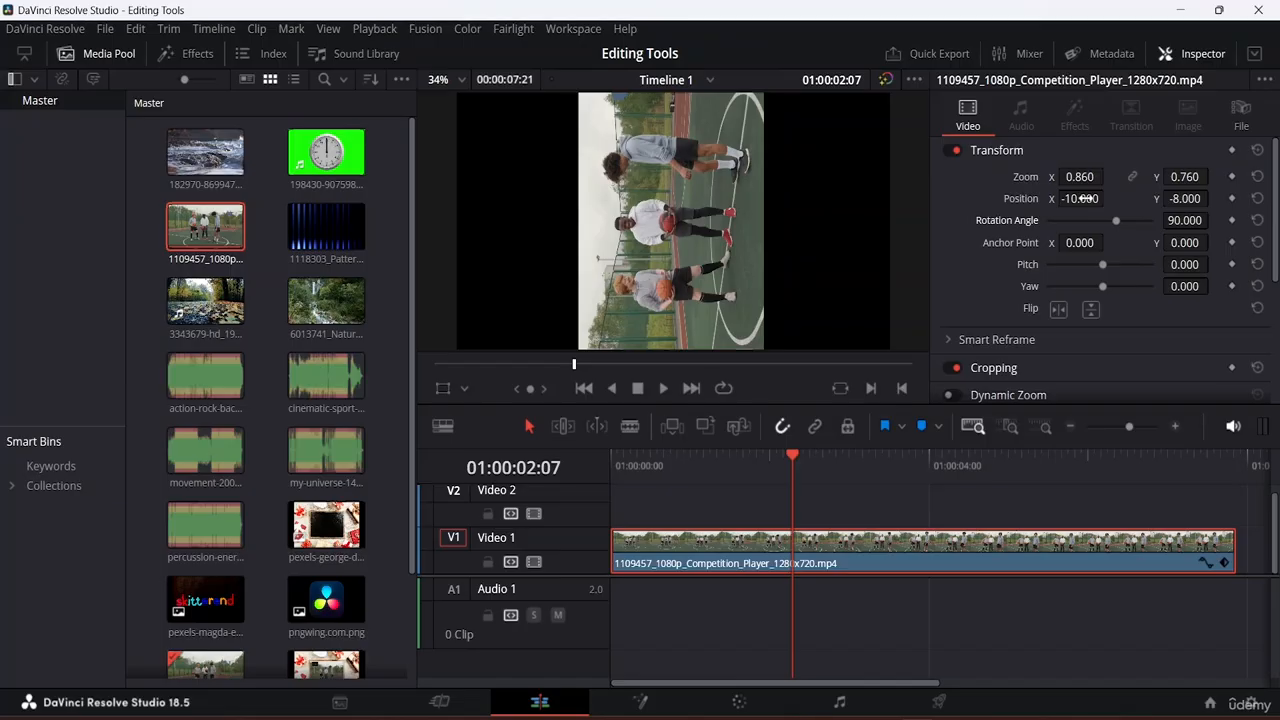
Move the clip to position X -599 and bring its rotation angle down to 2.750 degrees.
mouse_move(1083, 198)
left_mouse_down()
mouse_move(1020, 198)
mouse_move(1106, 199)
left_mouse_up()
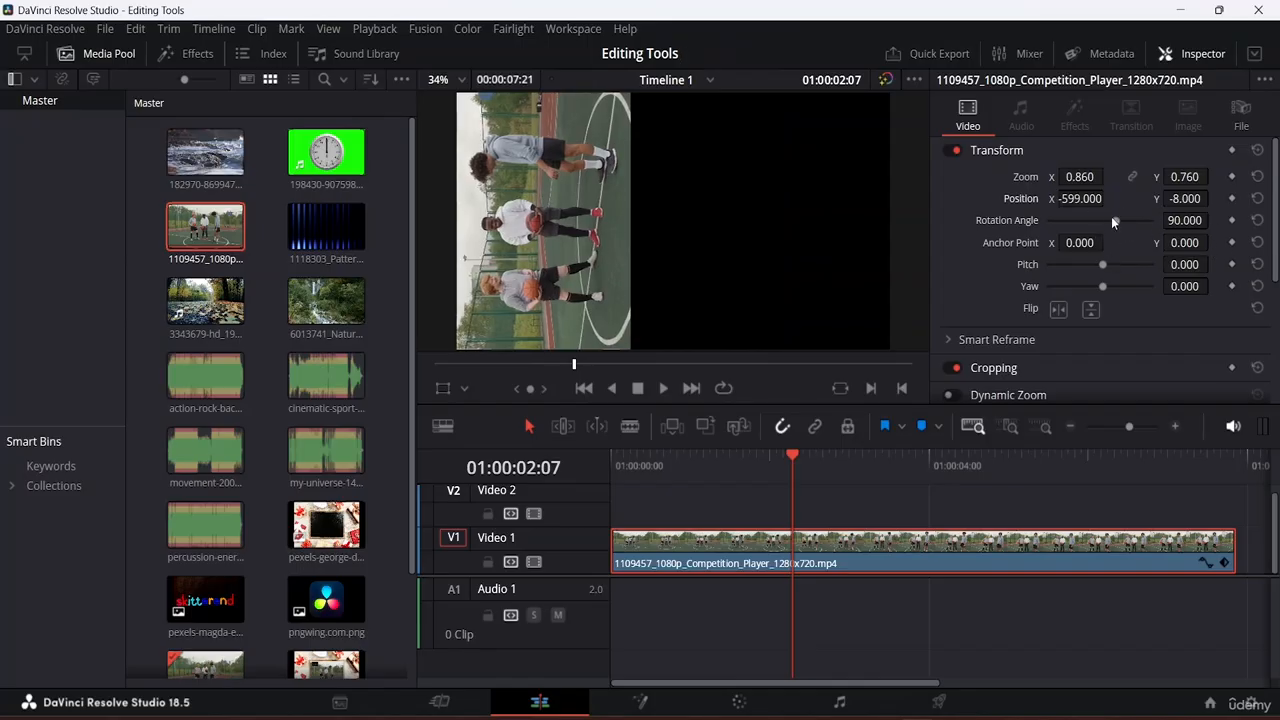
left_click_drag(1116, 220, 1104, 228)
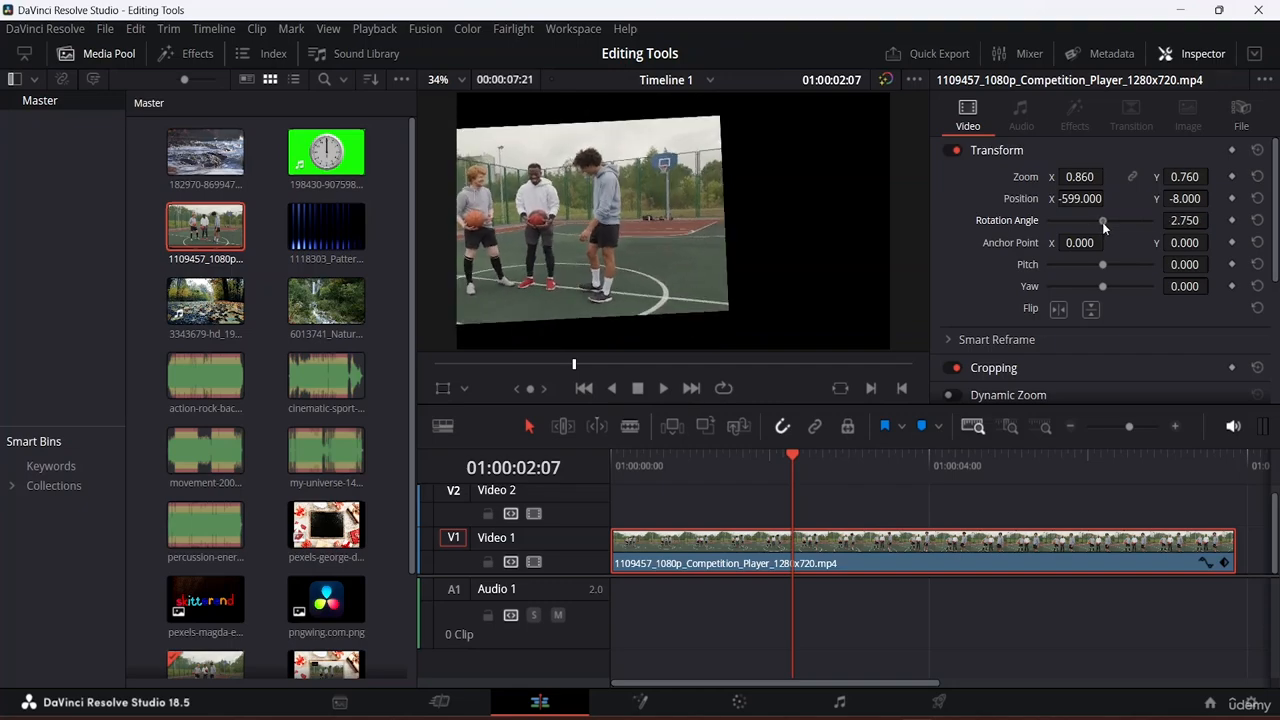
Set the clip's rotation angle to 0 and shift its position to 6 on X.
left_click_drag(1191, 217, 1191, 217)
double_click(1191, 218)
type("0")
key("Return")
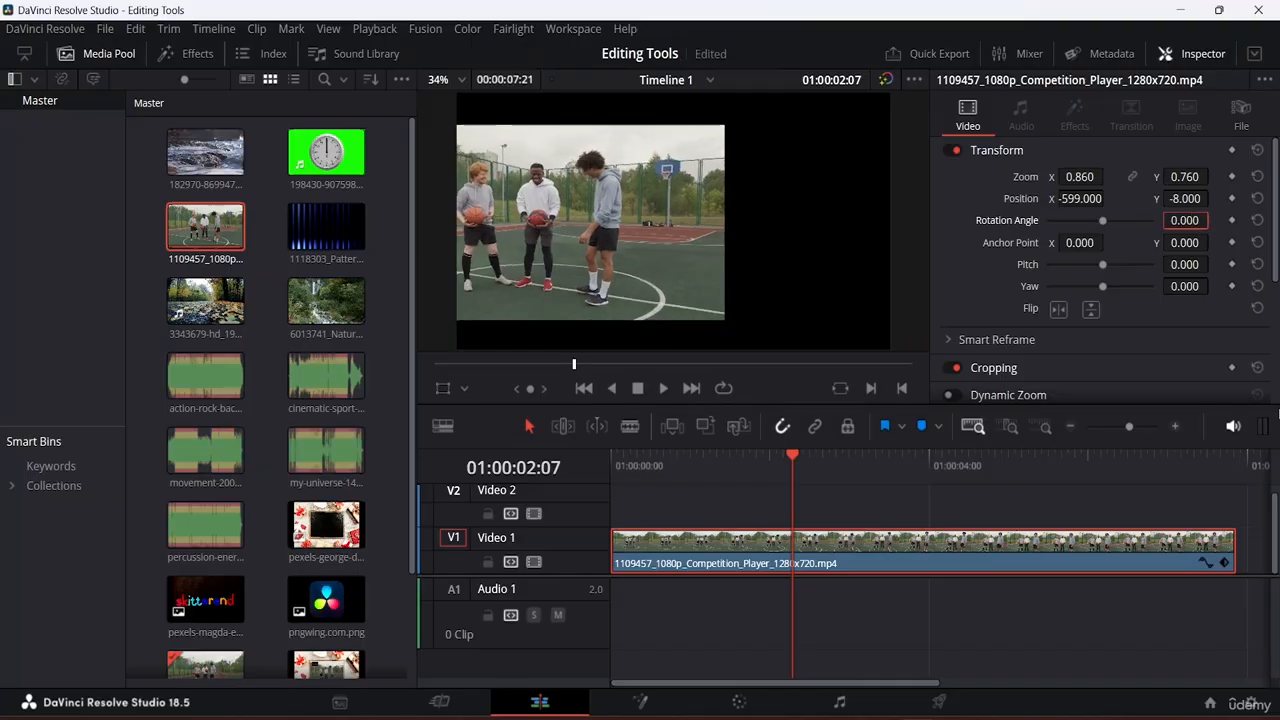
left_click(638, 257)
left_click_drag(1082, 202, 1108, 198)
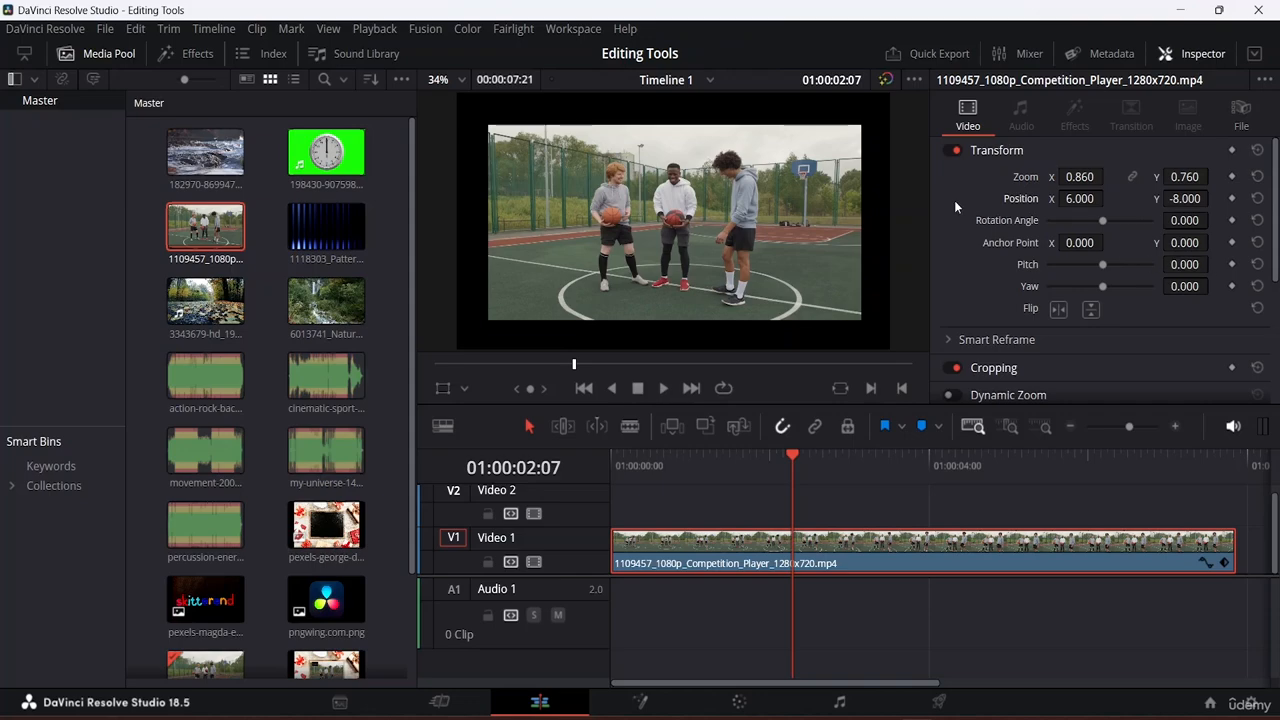
Try rotating the clip to about 85.190 degrees, and return its rotation angle to 0.
left_click_drag(1103, 220, 1115, 220)
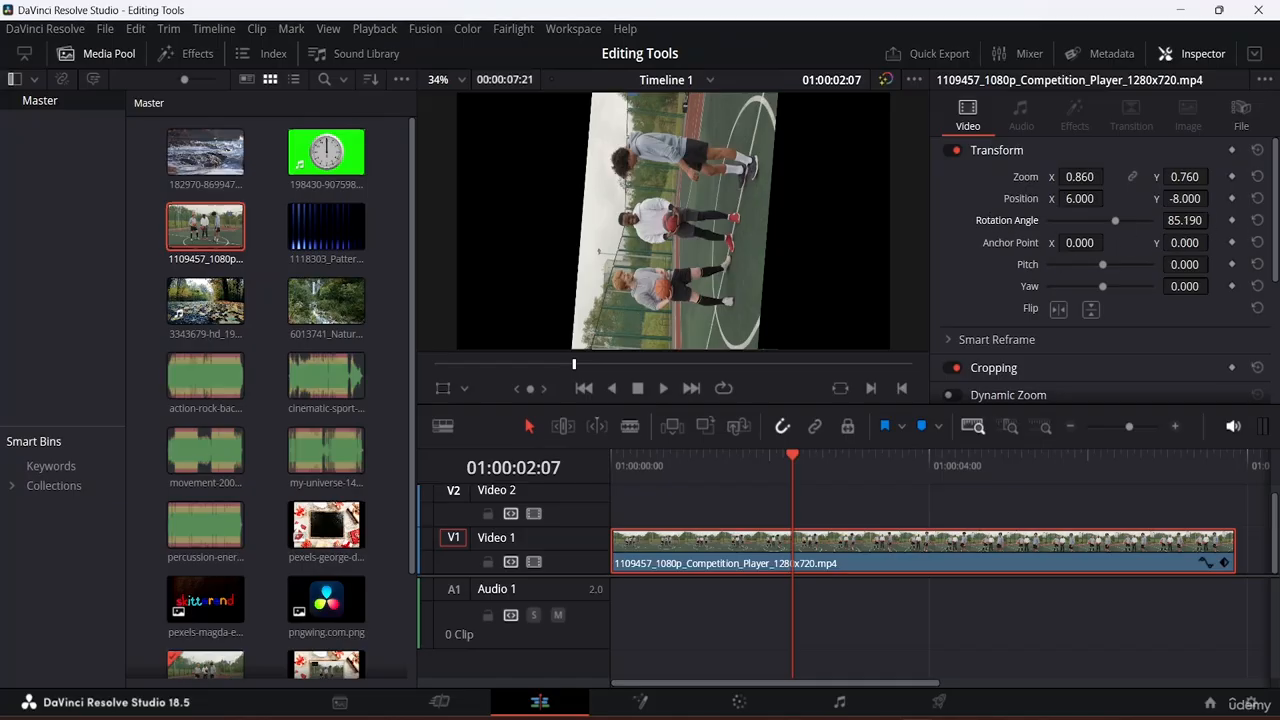
left_click(1187, 220)
key("BackSpace")
type("0")
key("Return")
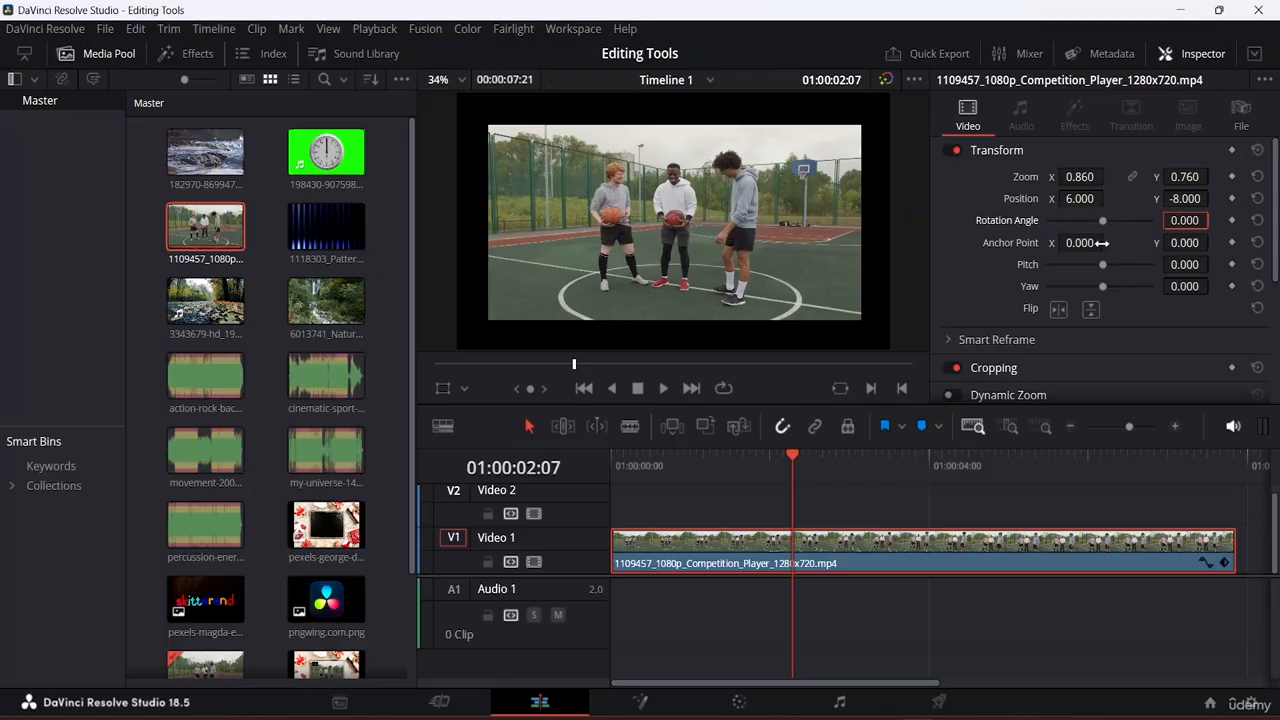
Shift the clip's anchor point to 96 on X and -21 on Y, and rotate the clip to about 288.550 degrees.
left_click_drag(1070, 242, 1108, 242)
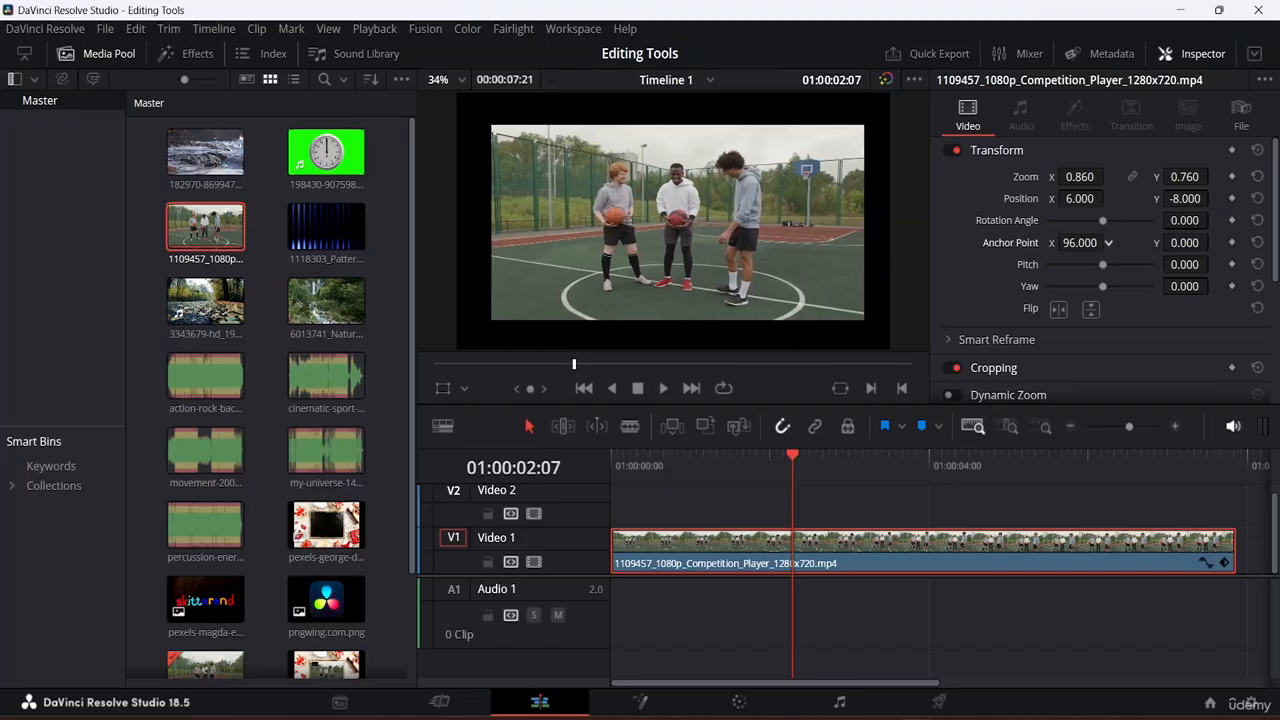
left_click_drag(1195, 243, 1176, 243)
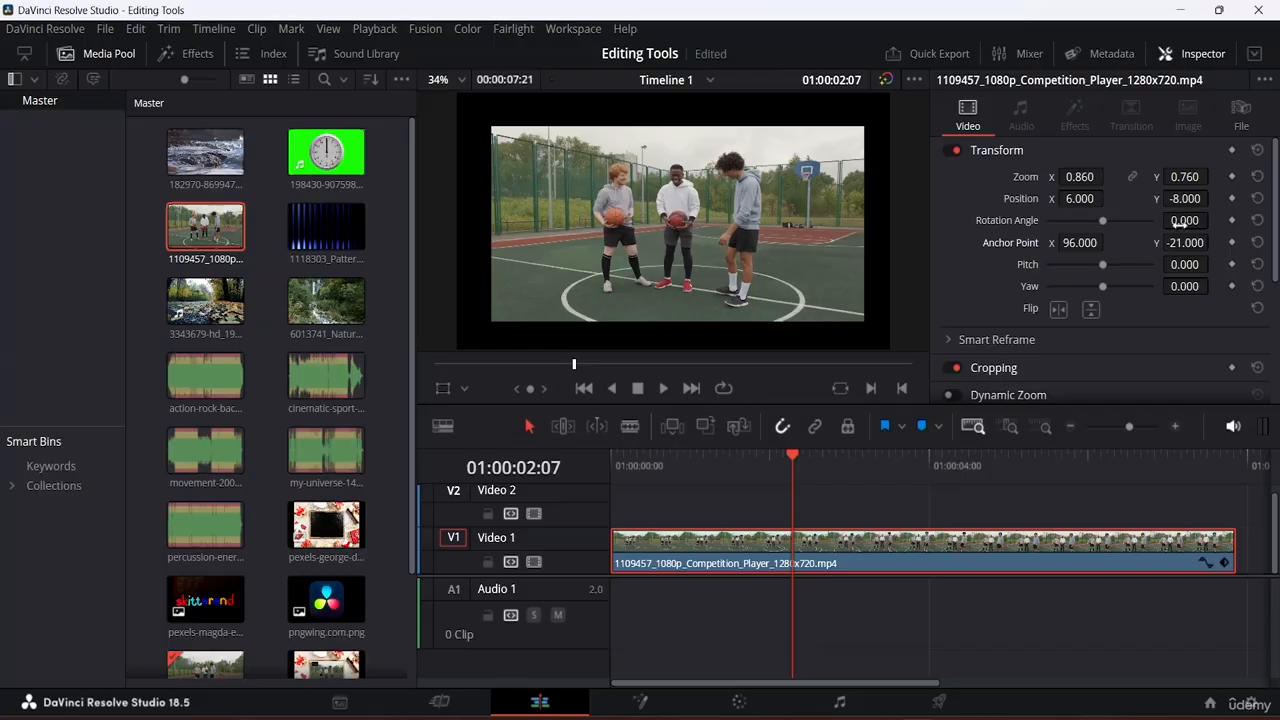
left_click_drag(1103, 220, 1147, 210)
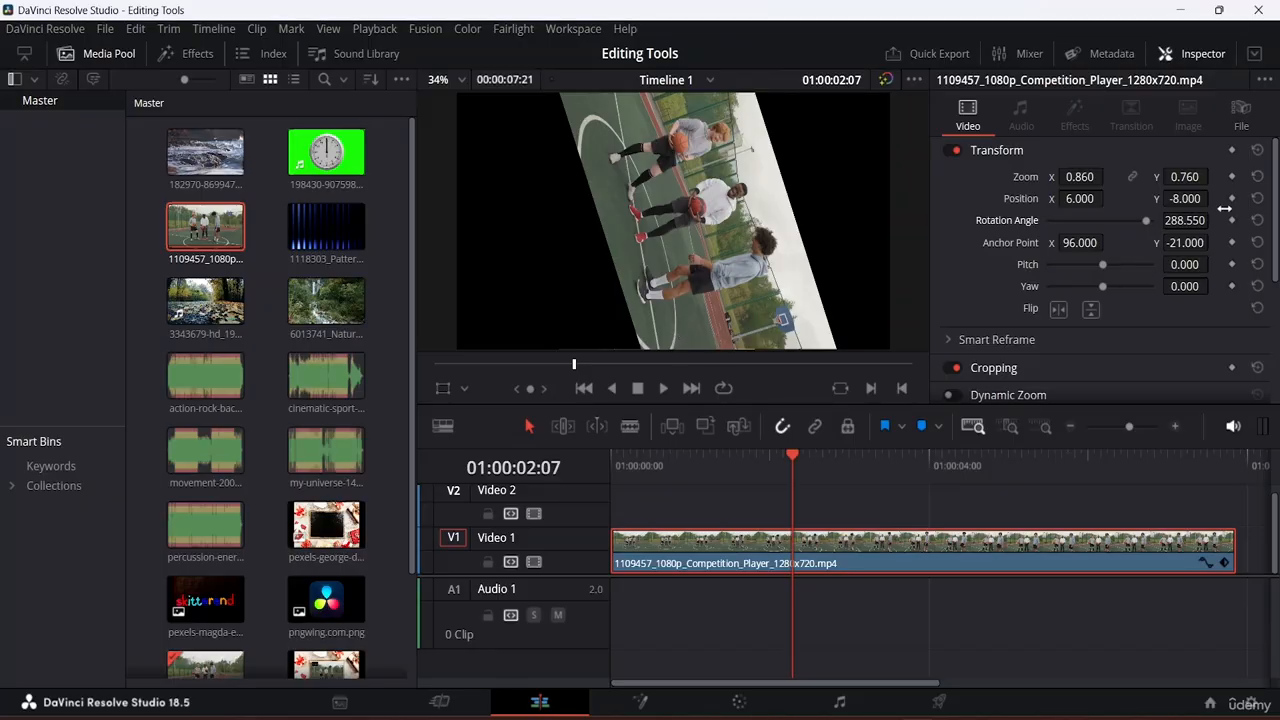
Set the clip's anchor point to 90 on both X and Y, and bring the rotation angle to about -8.240 degrees.
left_click(1189, 242)
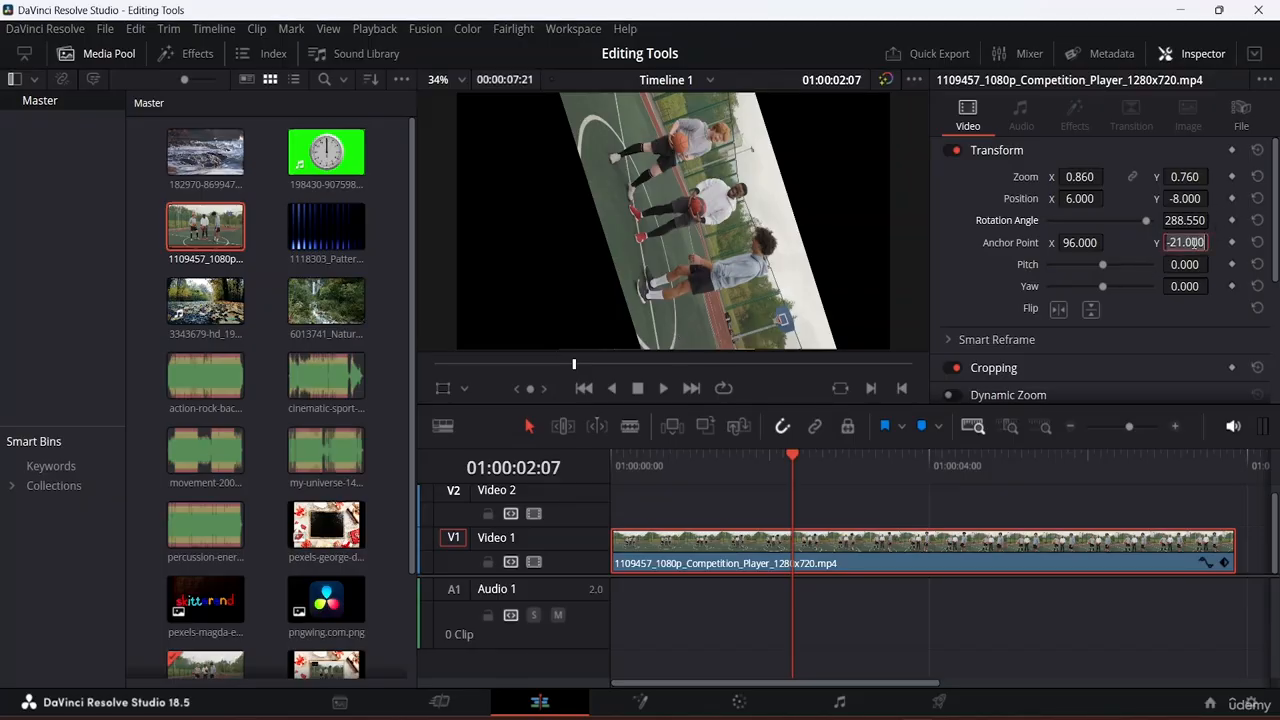
left_click(1094, 242)
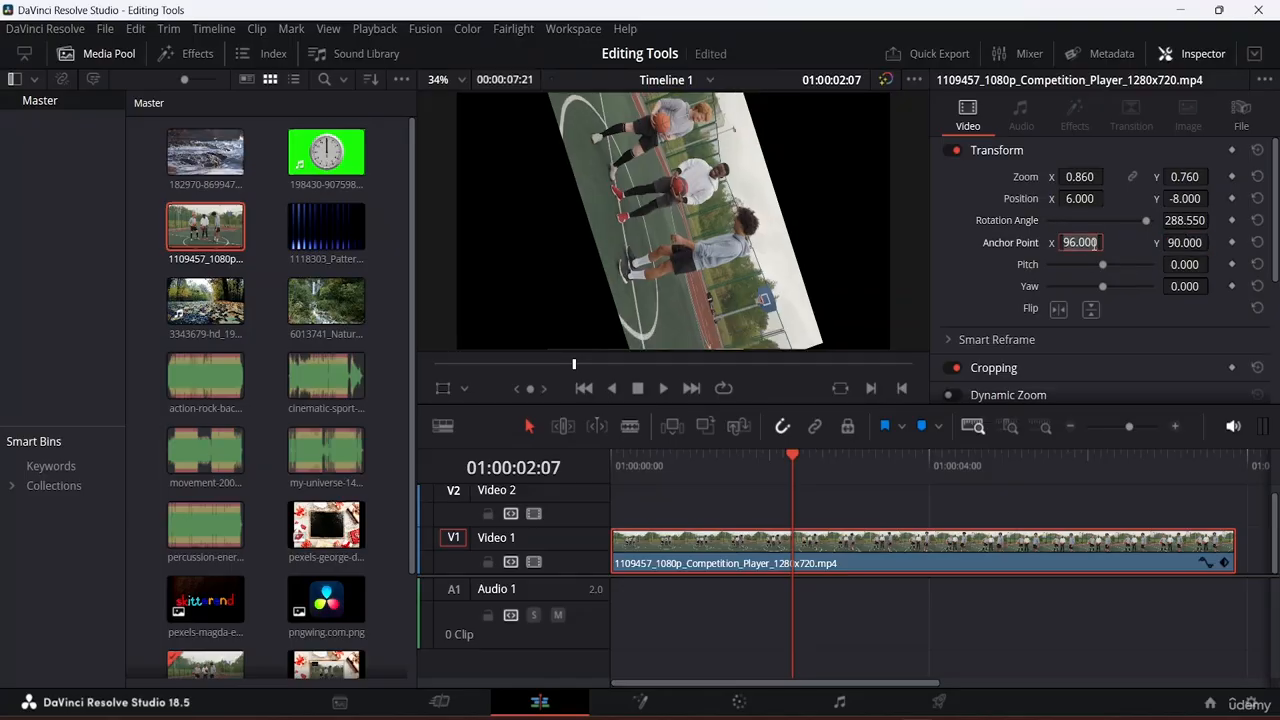
type("90")
key("Return")
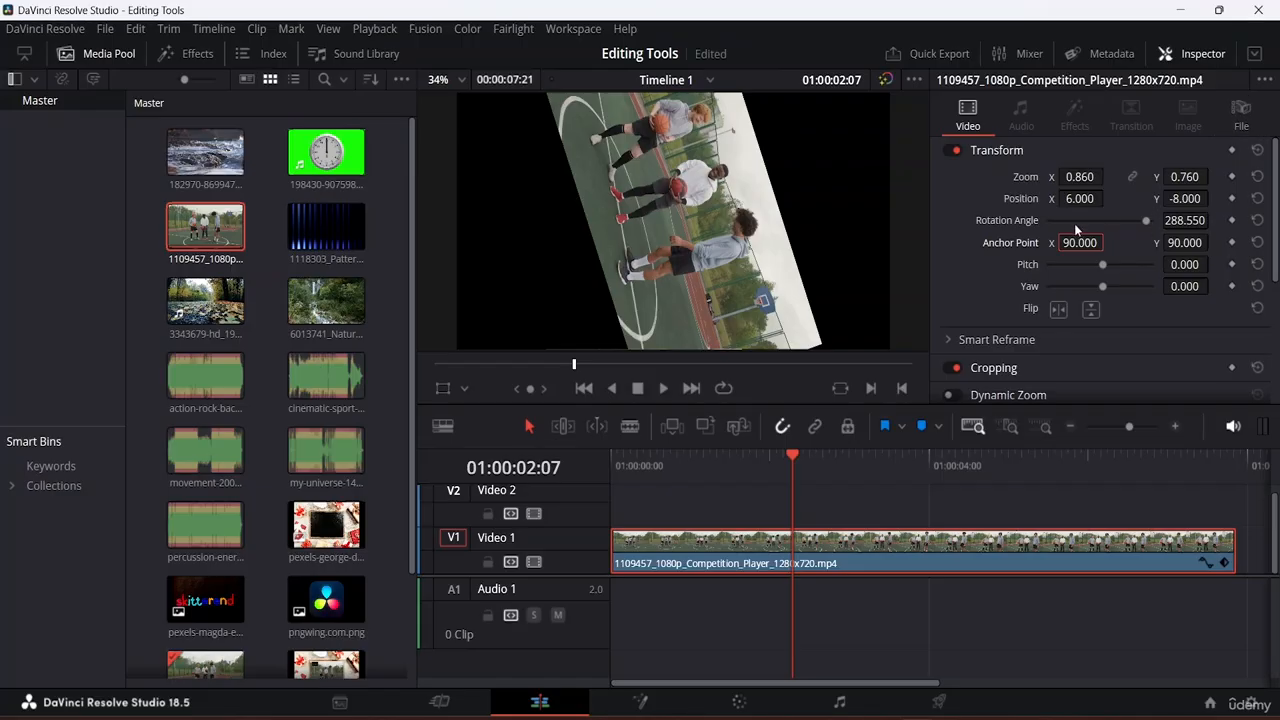
left_click_drag(1145, 223, 1101, 225)
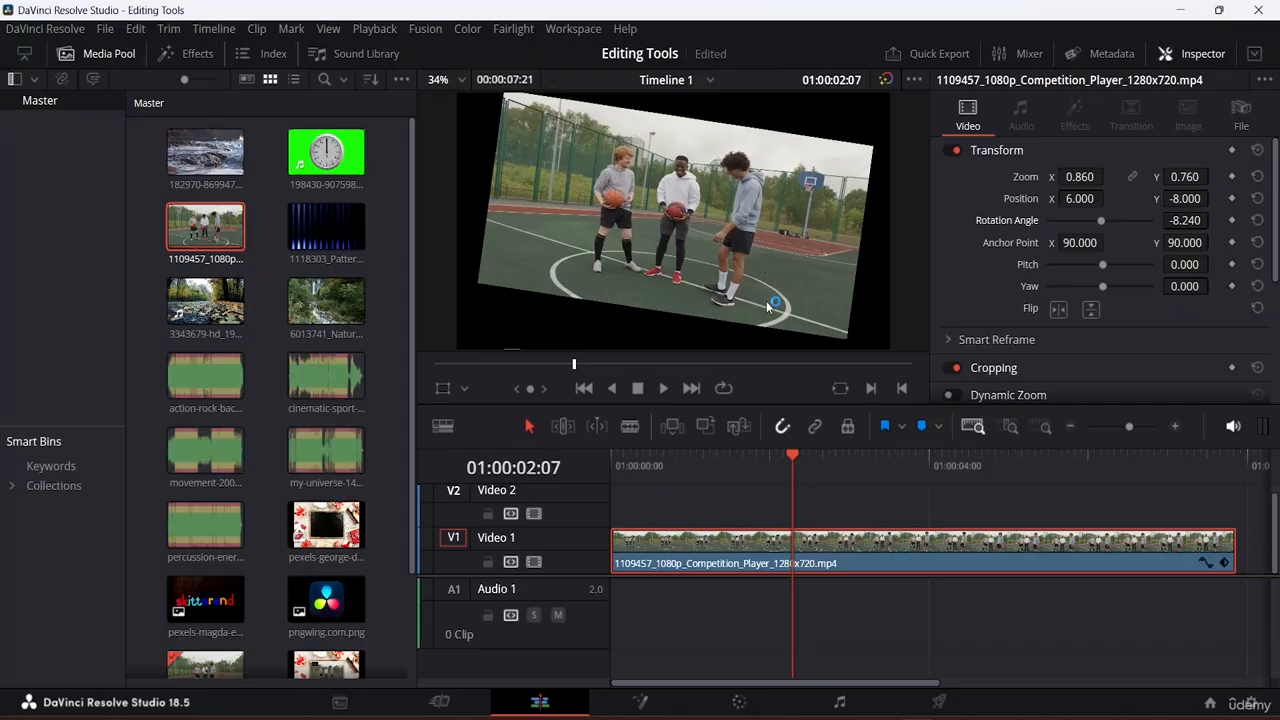
Return the clip's anchor point X and Y and its rotation angle to 0.
left_click(1080, 243)
type("0")
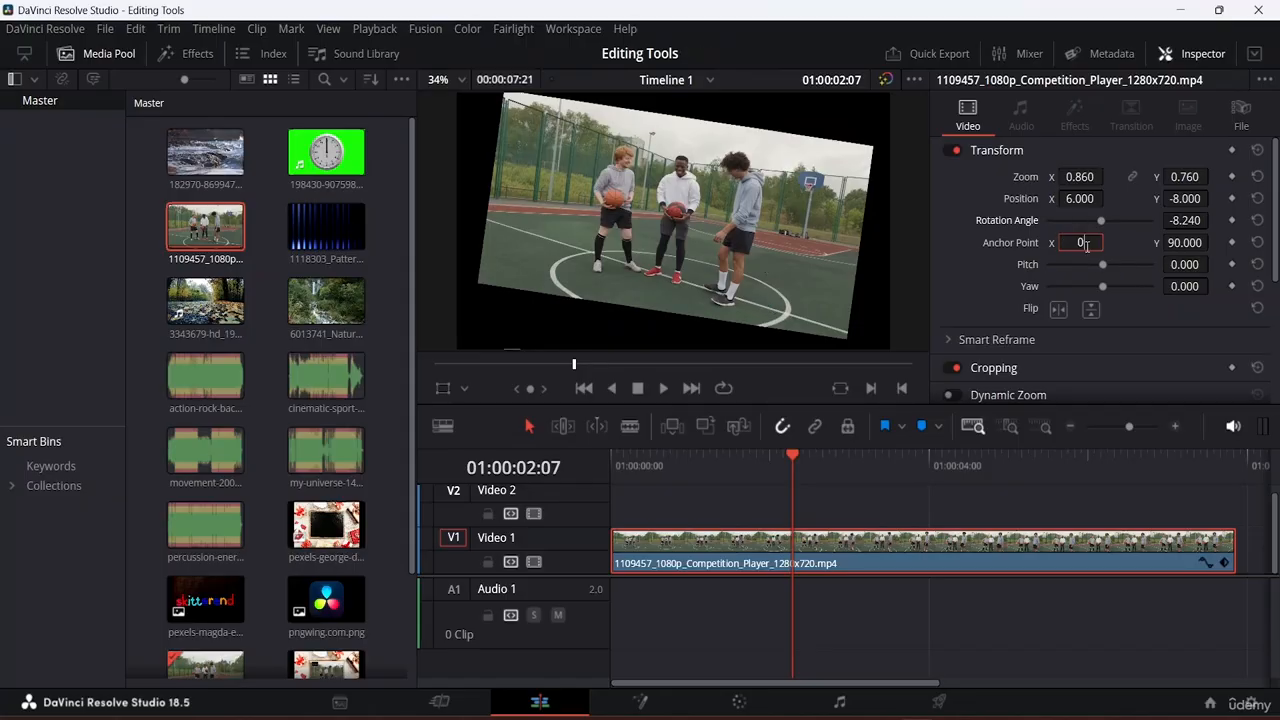
key("Return")
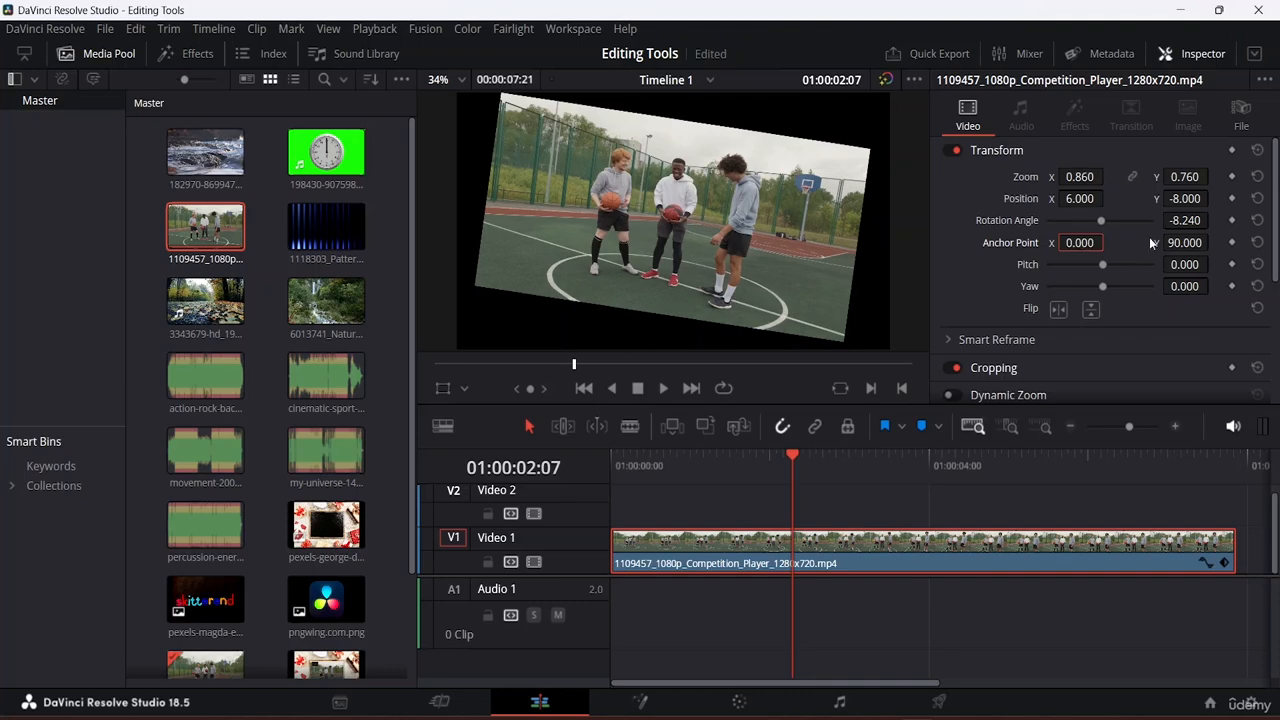
left_click(1184, 242)
type("0")
key("Return")
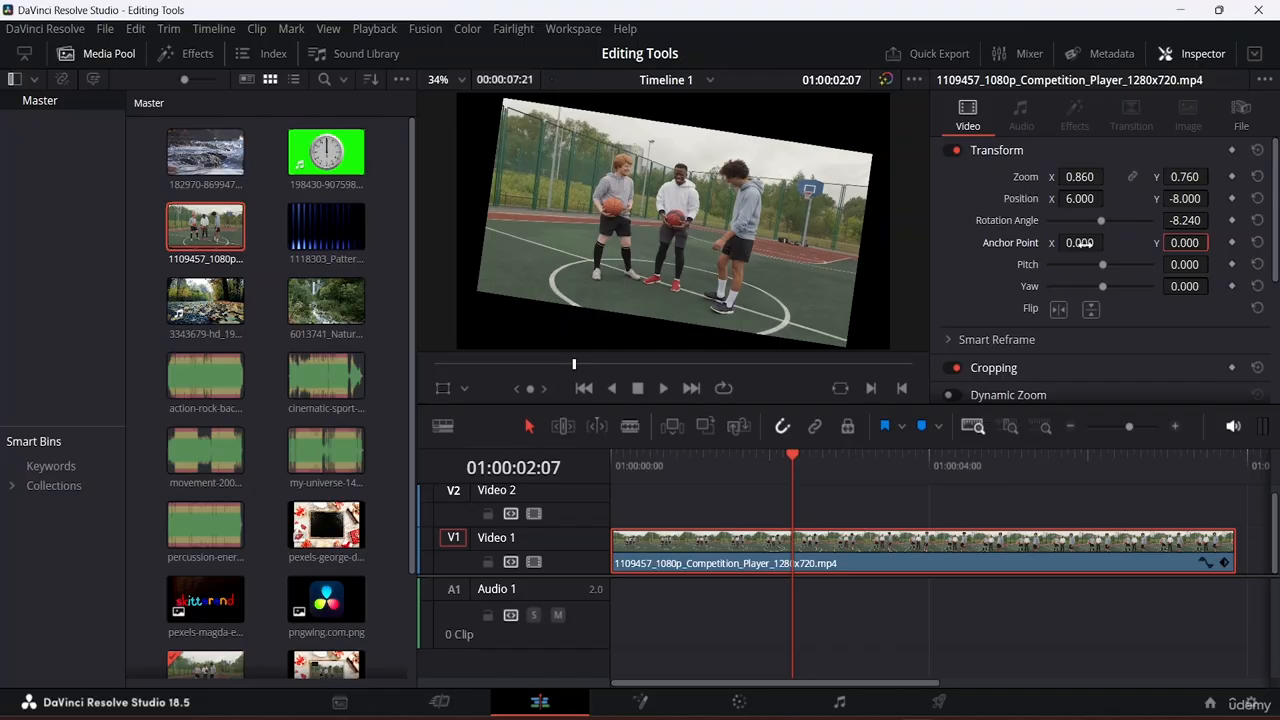
left_click(1198, 220)
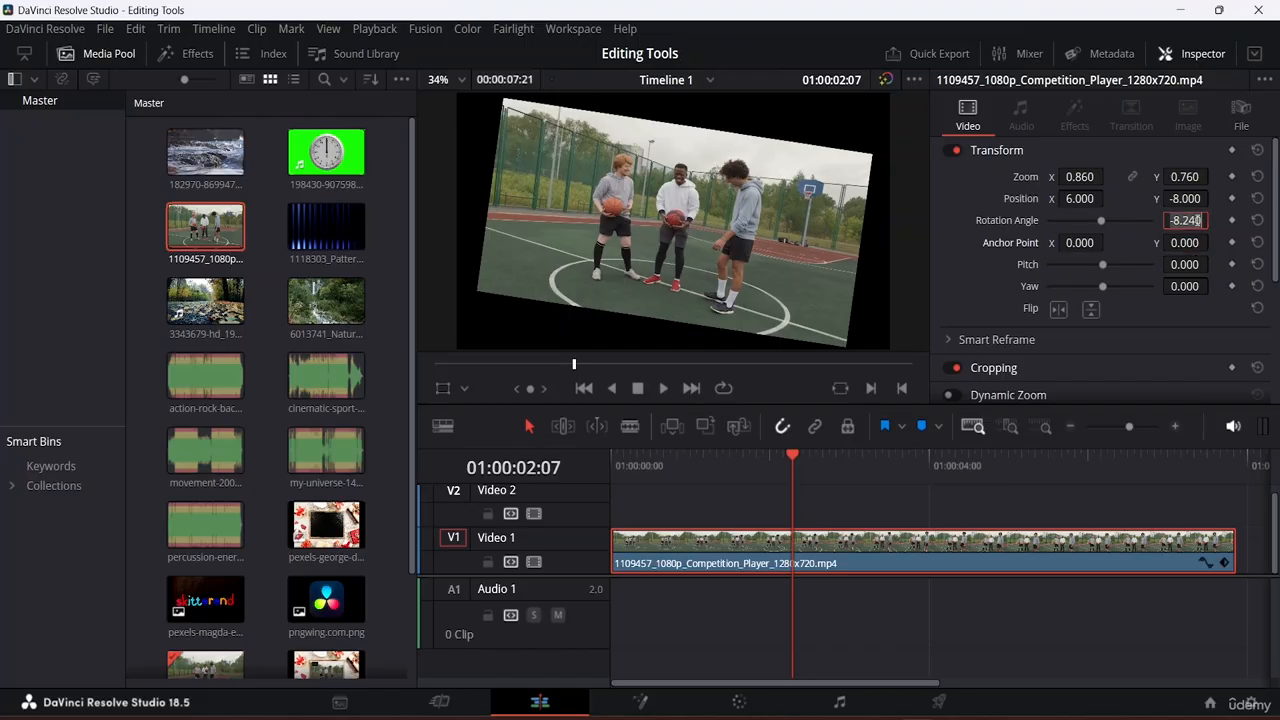
type("0")
key("Return")
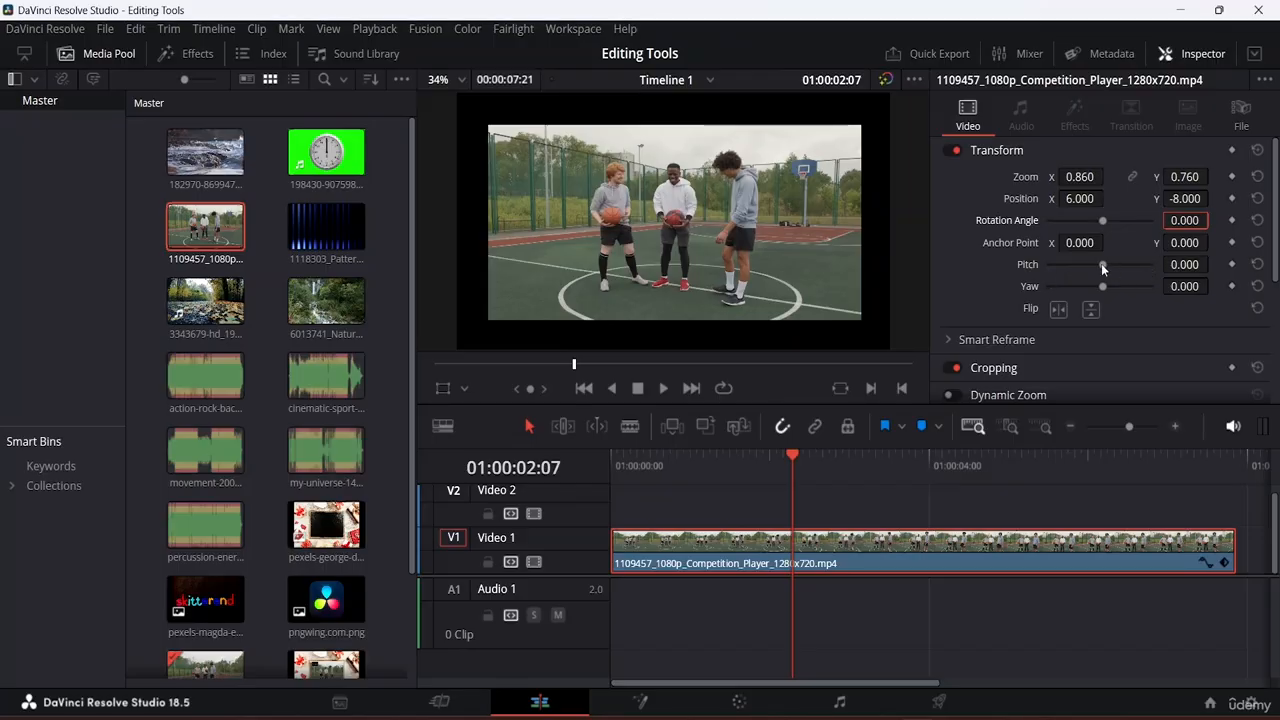
Tilt the clip in perspective with a pitch of about 0.103 and a yaw of about 0.712.
left_click_drag(1101, 263, 1098, 265)
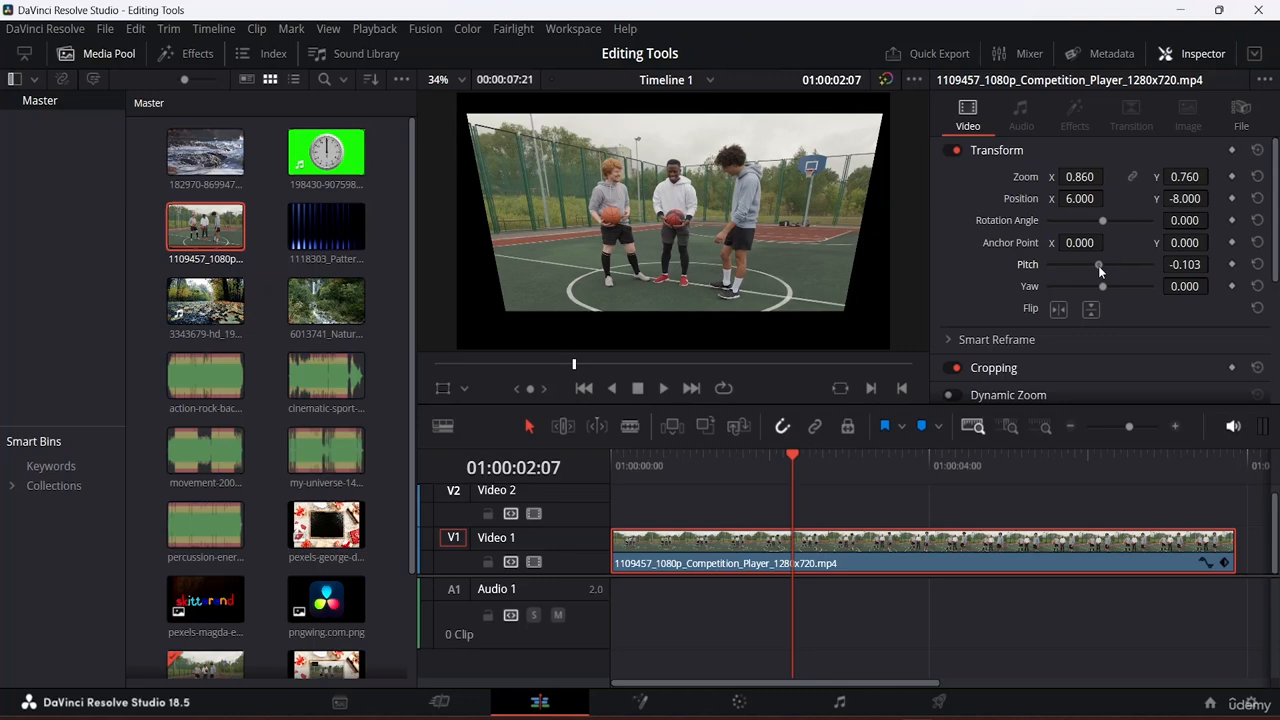
left_click_drag(1098, 265, 1106, 268)
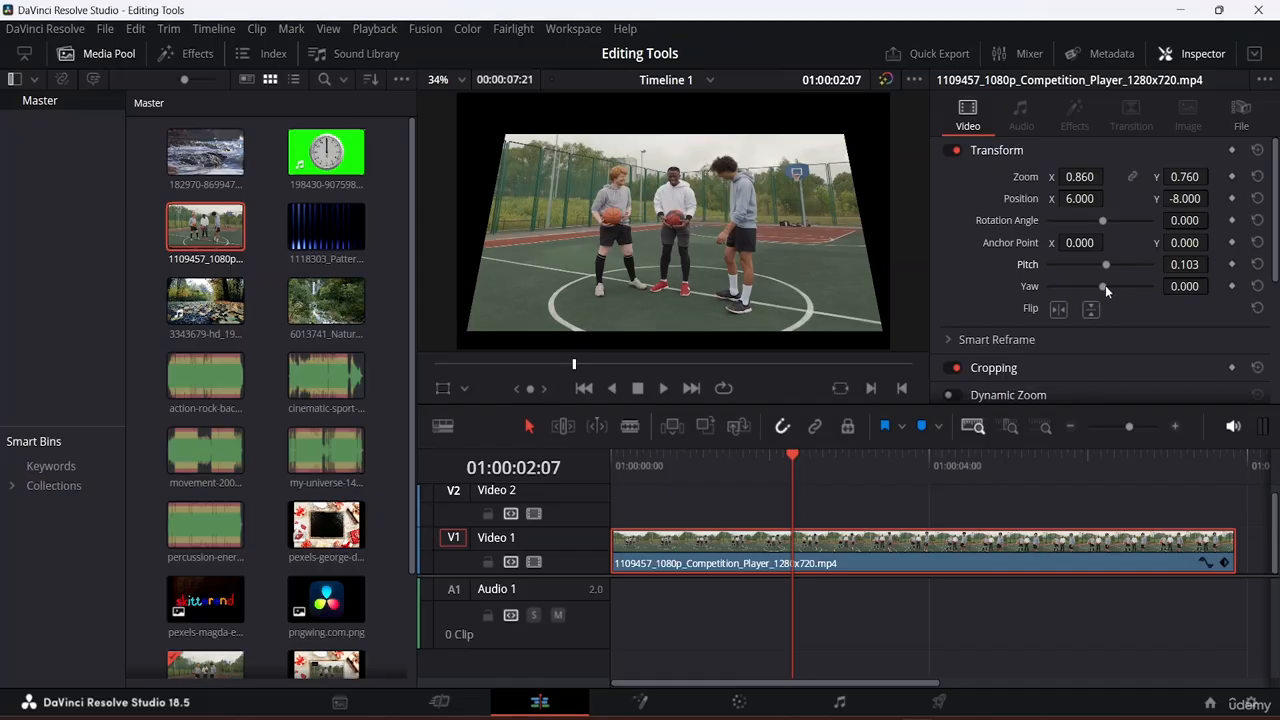
left_click_drag(1105, 285, 1130, 301)
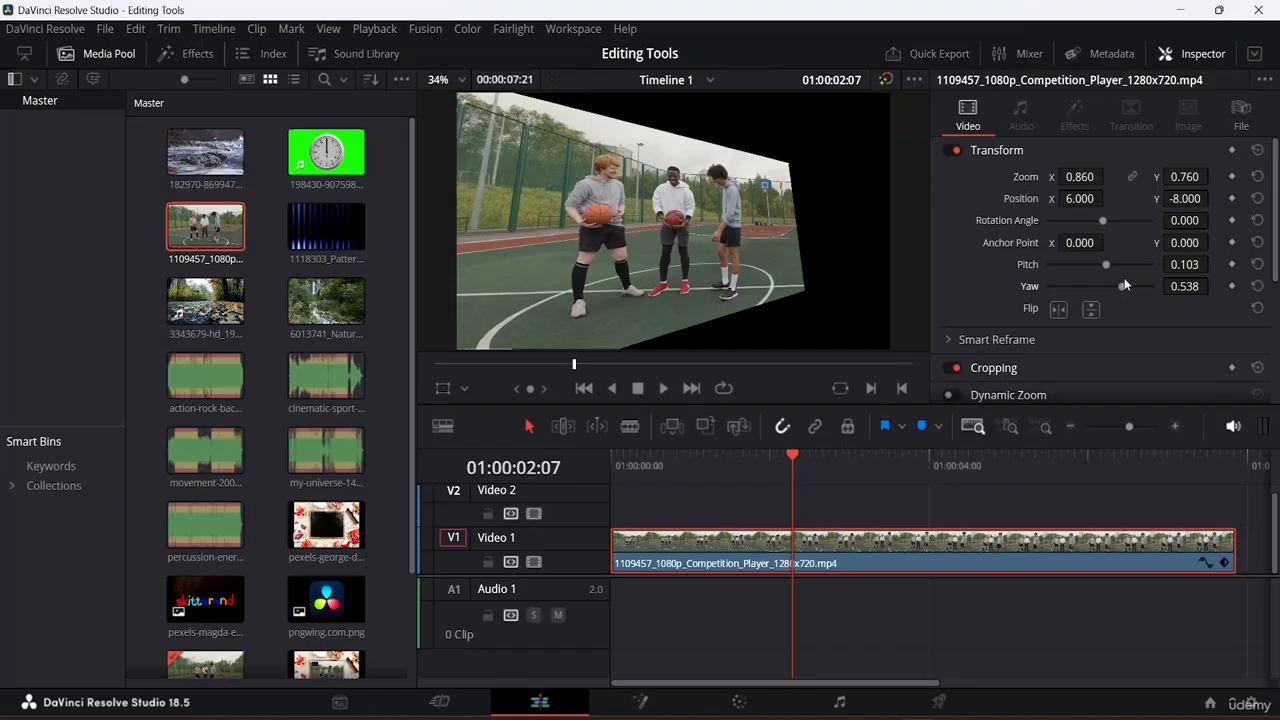
mouse_move(1124, 284)
left_mouse_down()
mouse_move(1110, 289)
mouse_move(1128, 290)
left_mouse_up()
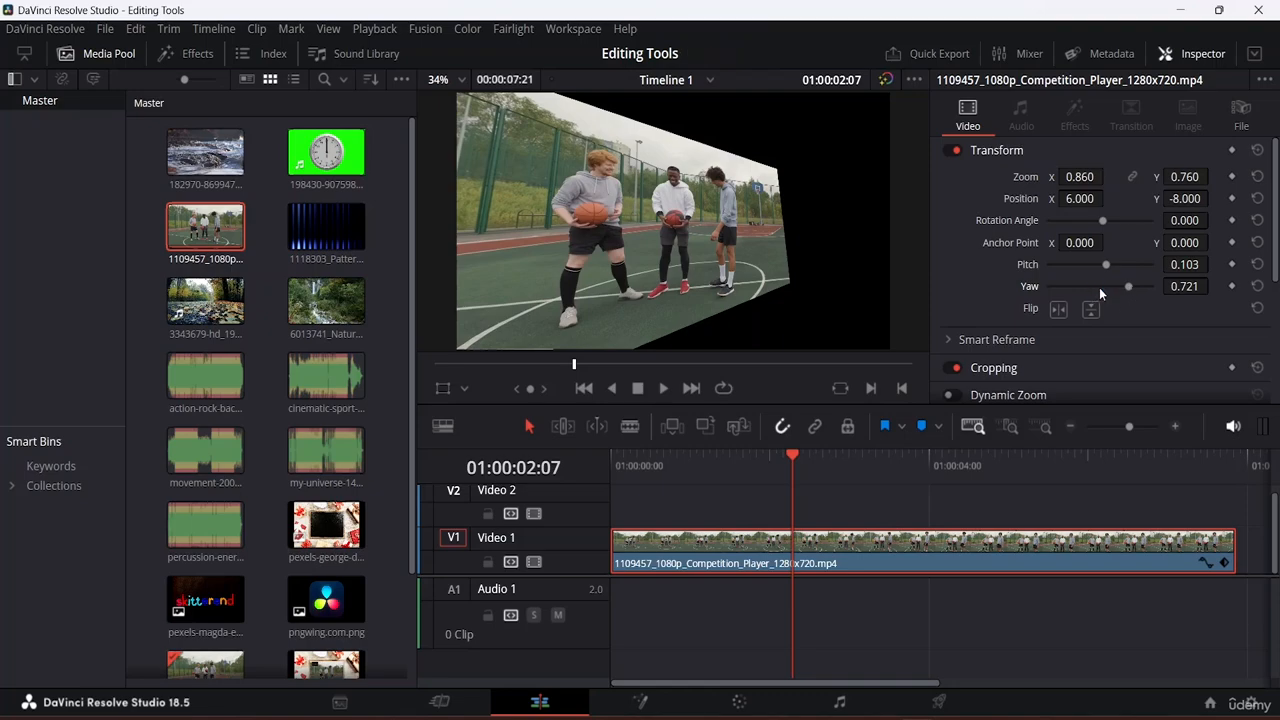
left_click_drag(1099, 284, 1068, 284)
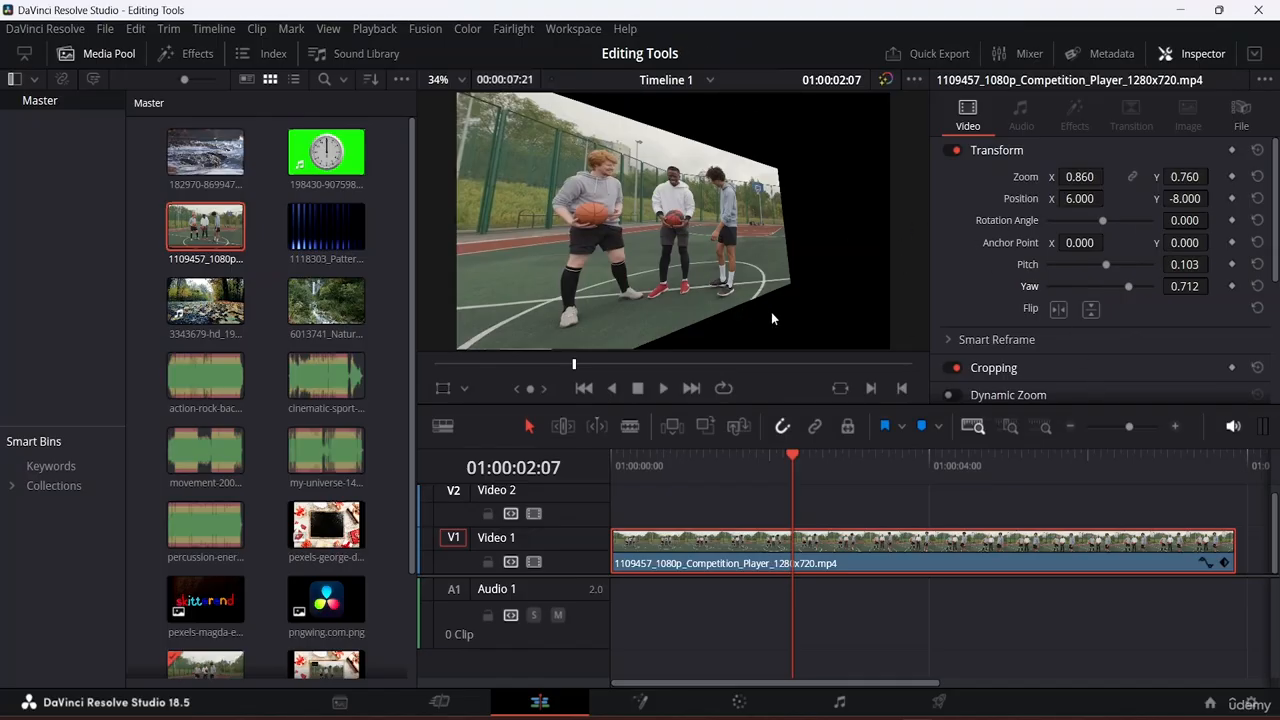
Flip the clip horizontally, and try the vertical flip before switching it off again.
left_click(1060, 310)
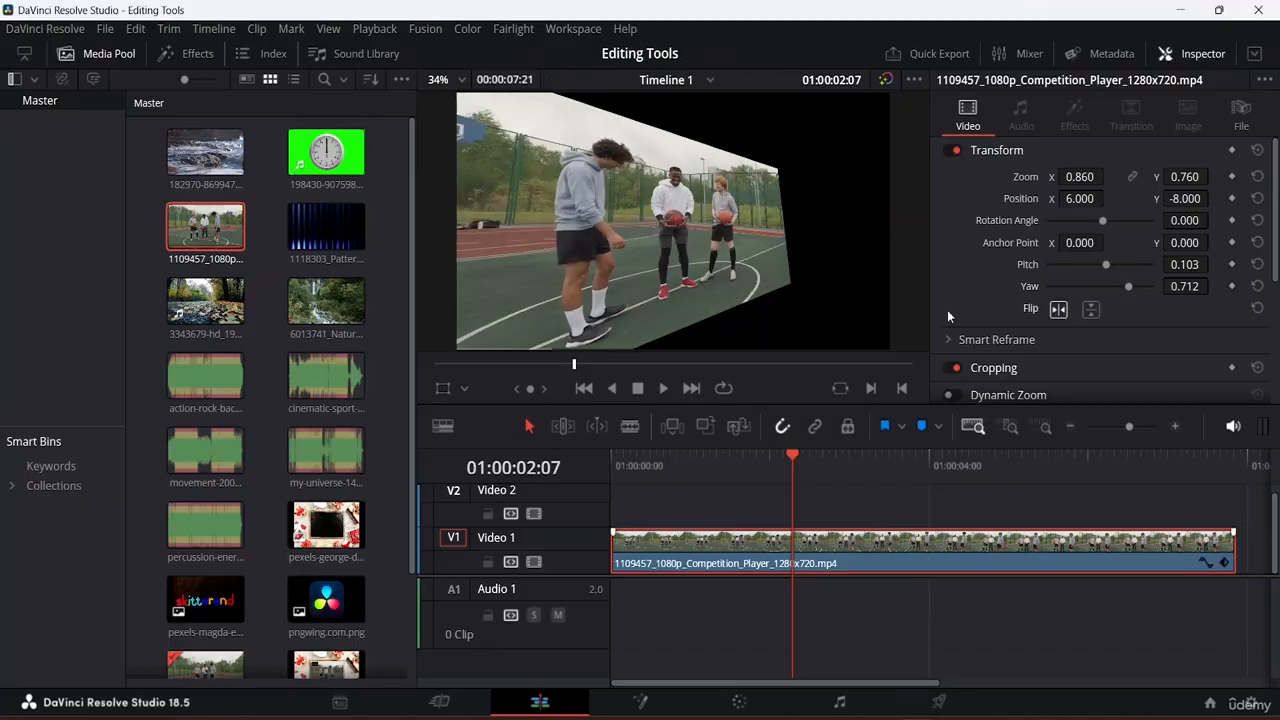
left_click(1090, 312)
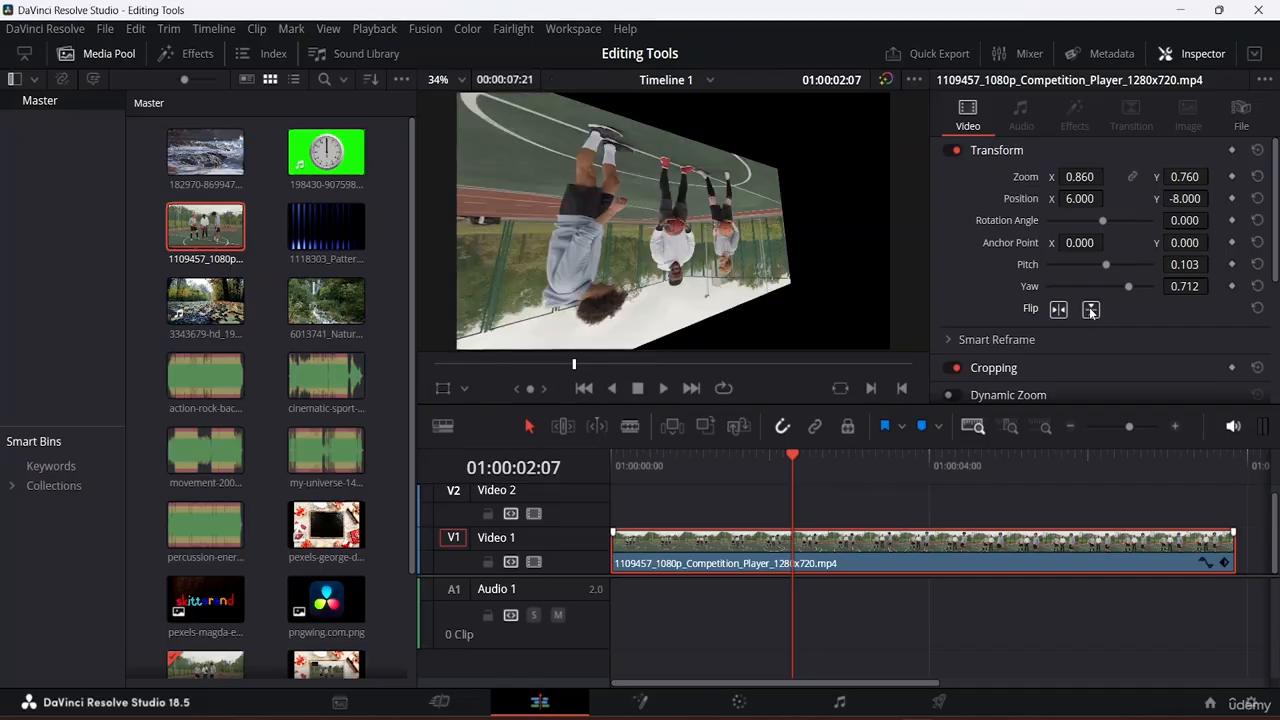
left_click(1090, 312)
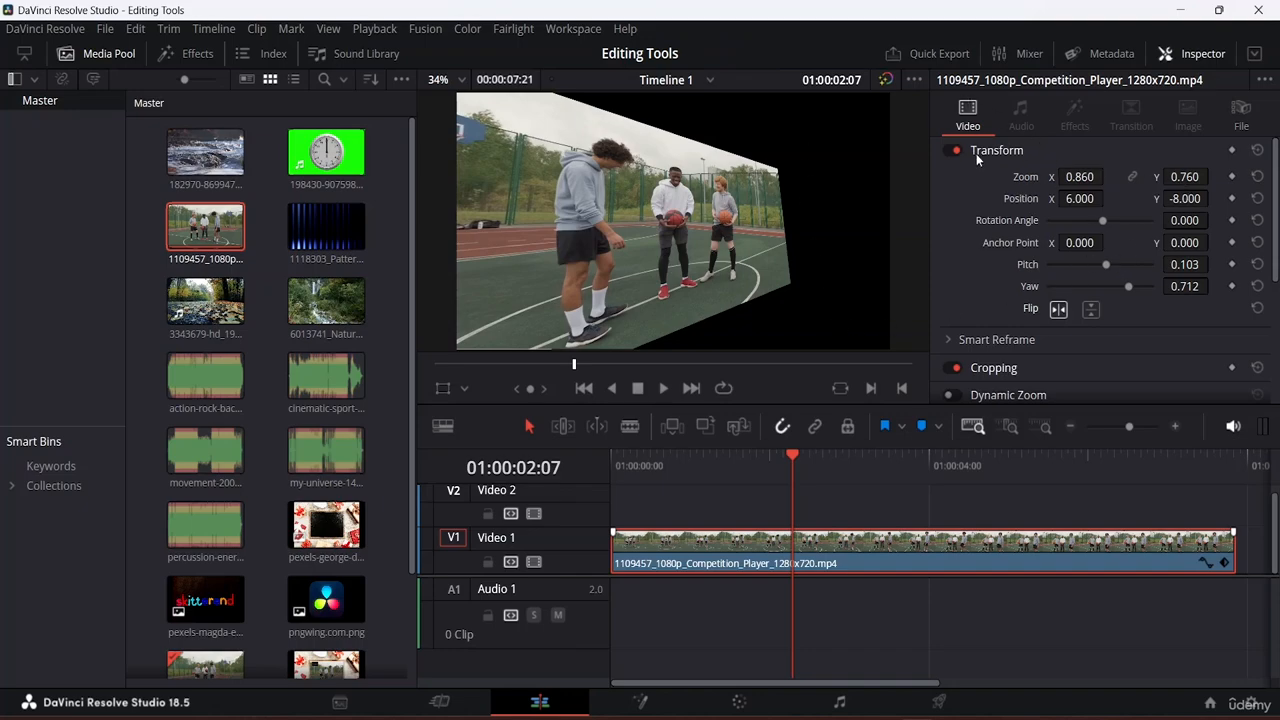
Turn the clip's Transform settings off and back on to compare with the original image.
scroll(1105, 350, "down", 3)
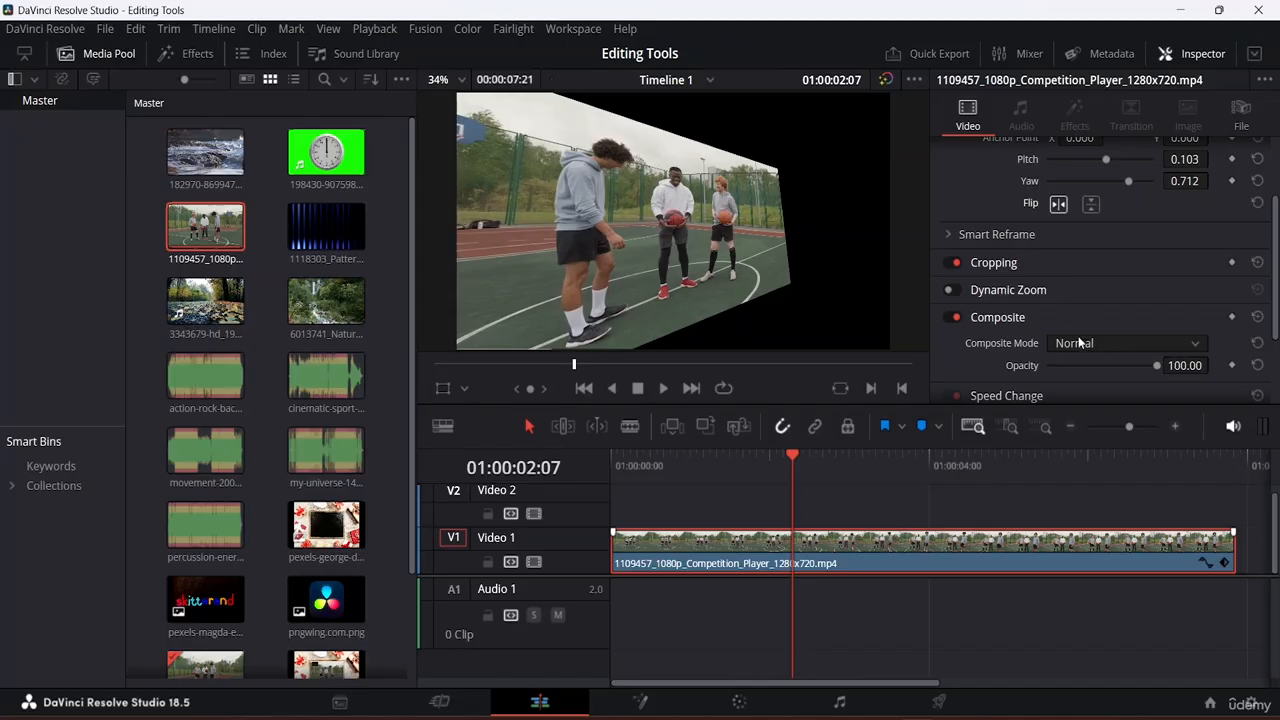
scroll(1077, 315, "up", 3)
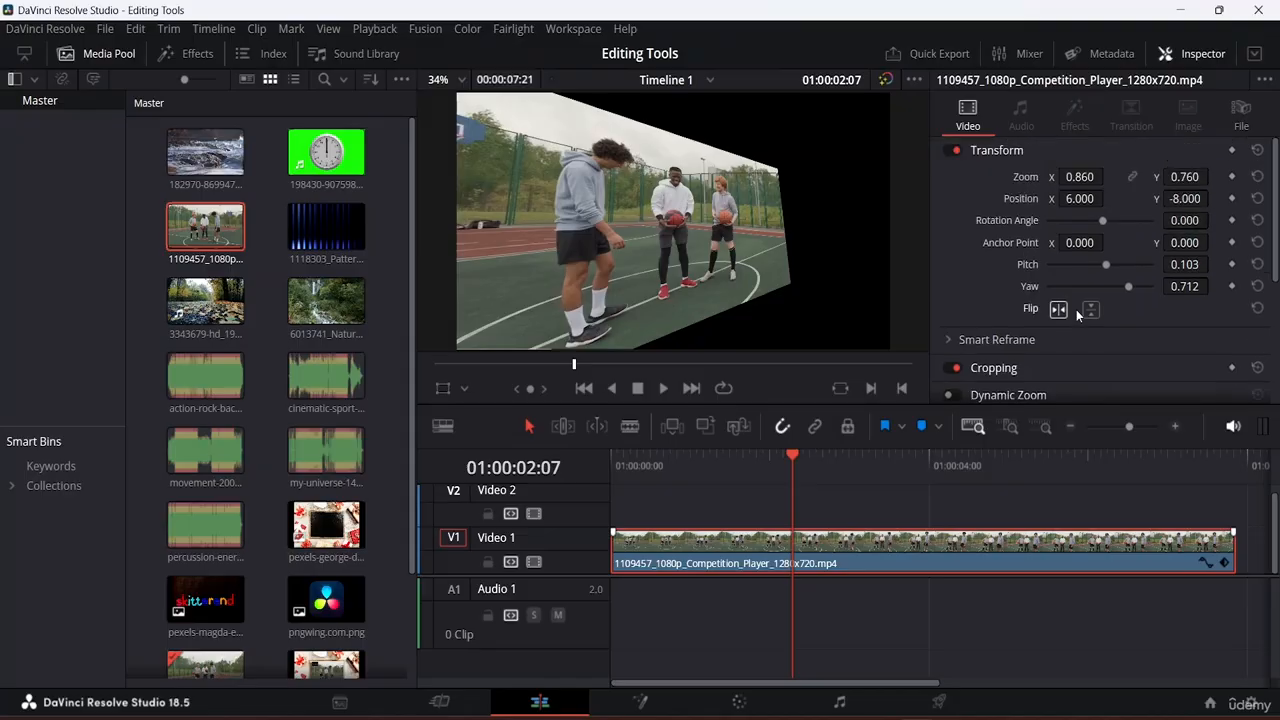
left_click(953, 150)
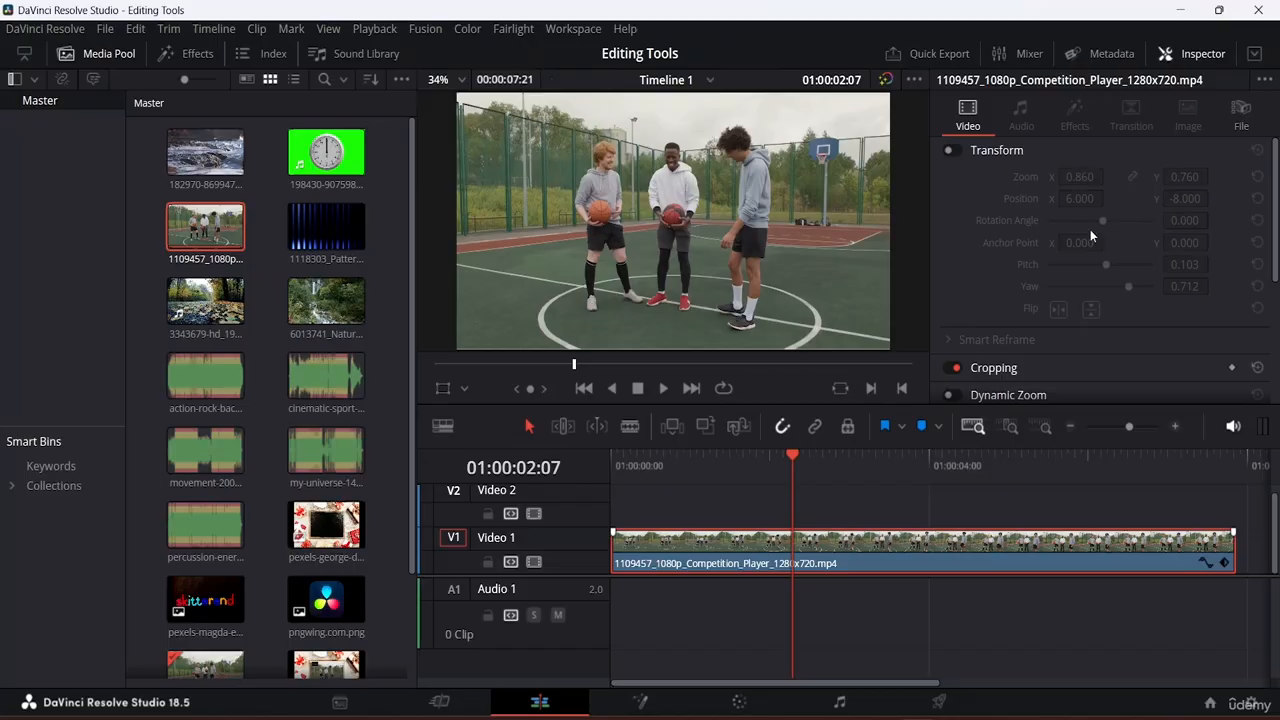
left_click(957, 151)
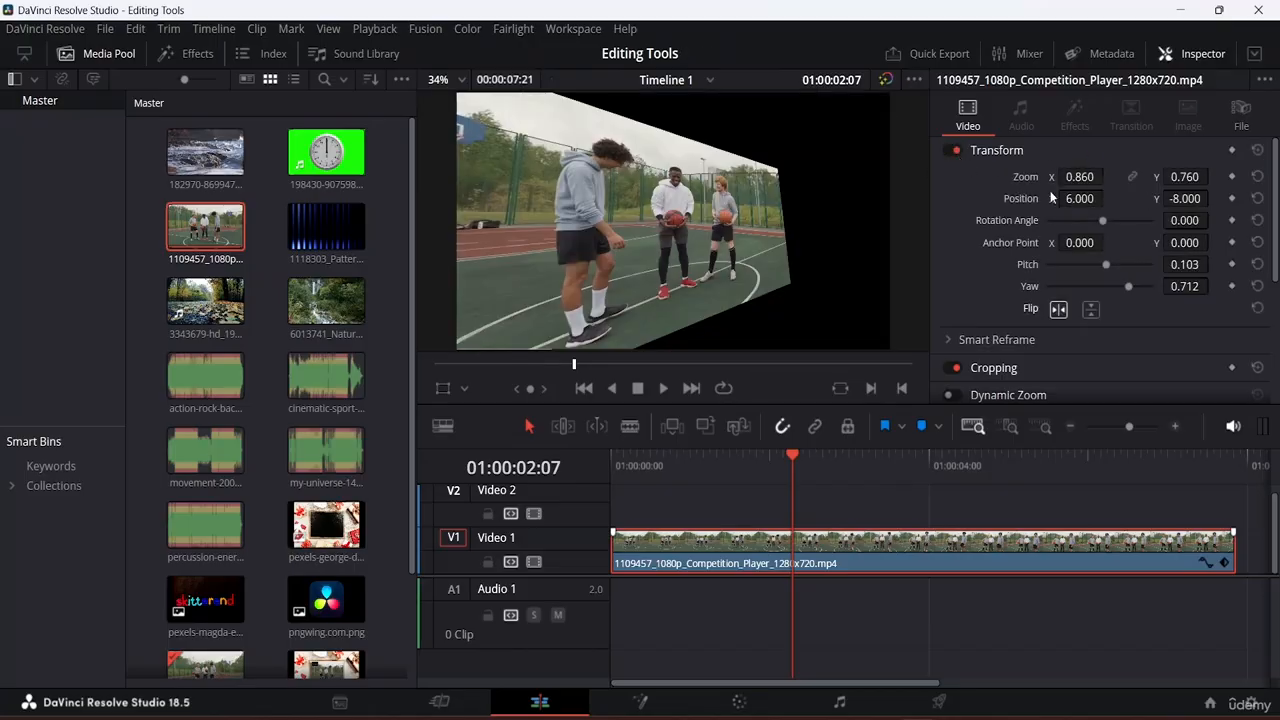
Expand the clip's Cropping settings and look through the crop options alongside the other video settings.
scroll(1130, 267, "down", 4)
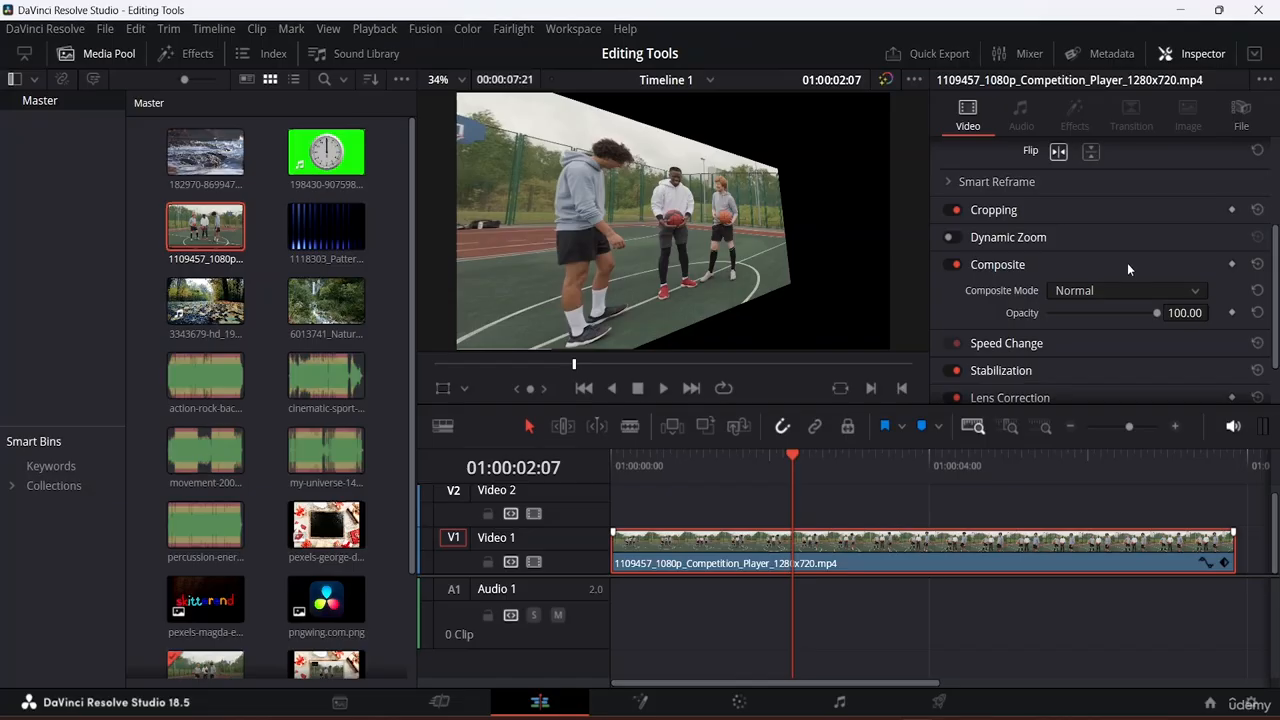
scroll(1127, 263, "down", 1)
scroll(1127, 263, "up", 1)
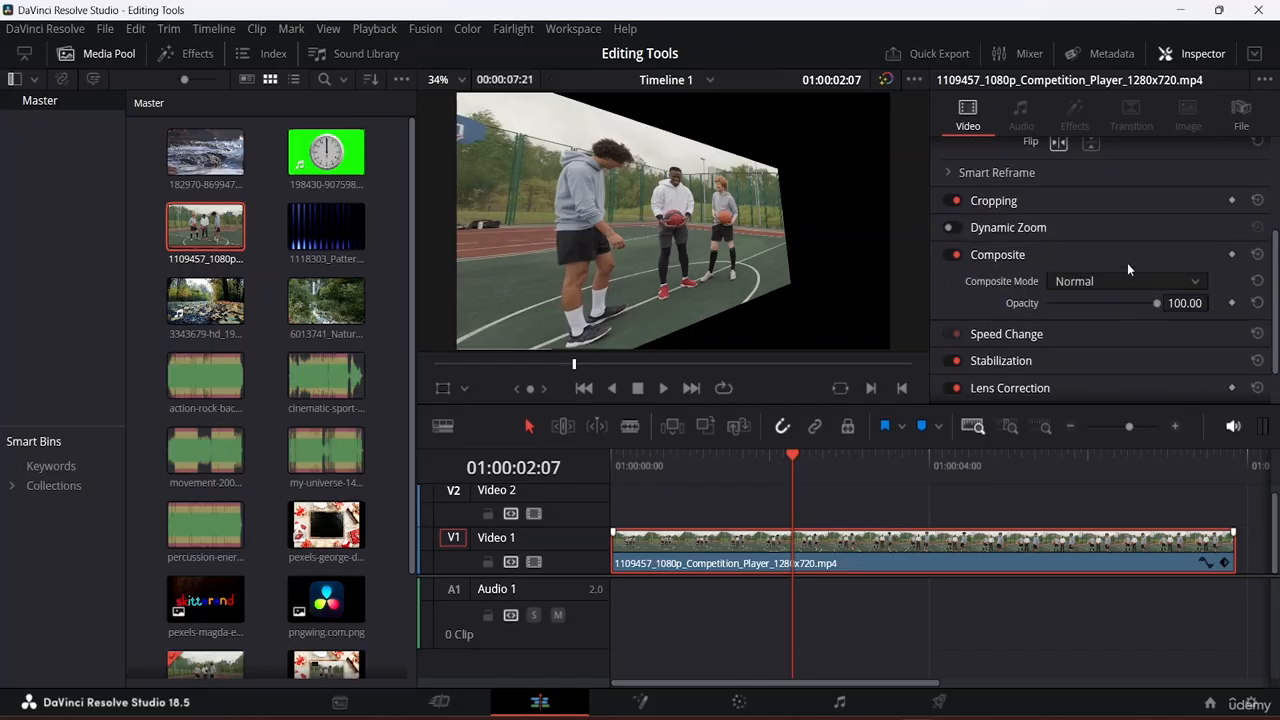
scroll(1127, 263, "up", 3)
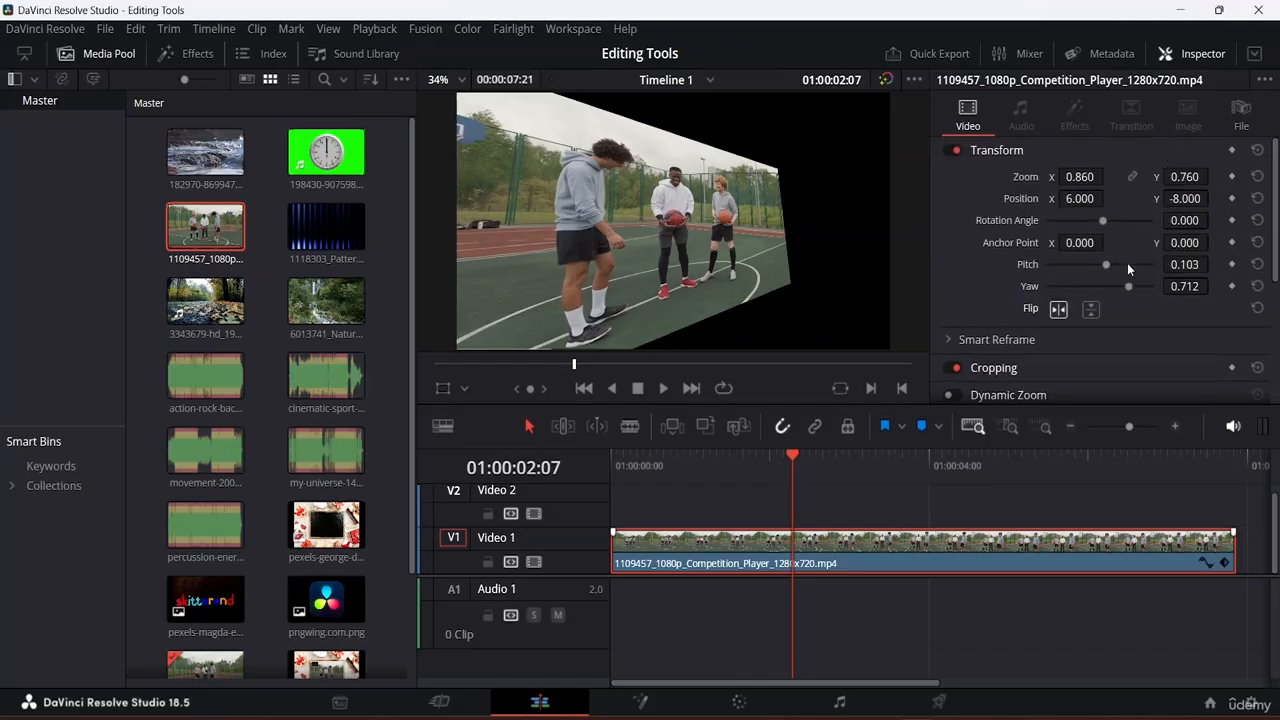
scroll(1127, 263, "down", 2)
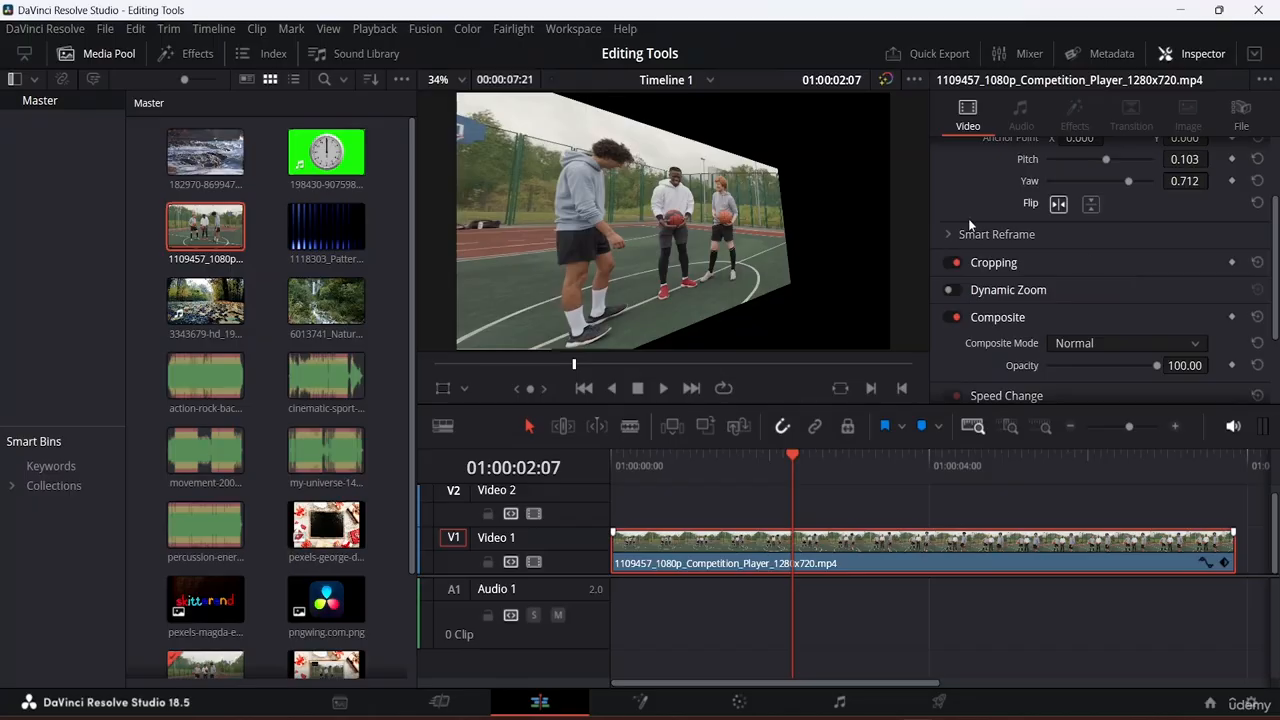
left_click(1003, 263)
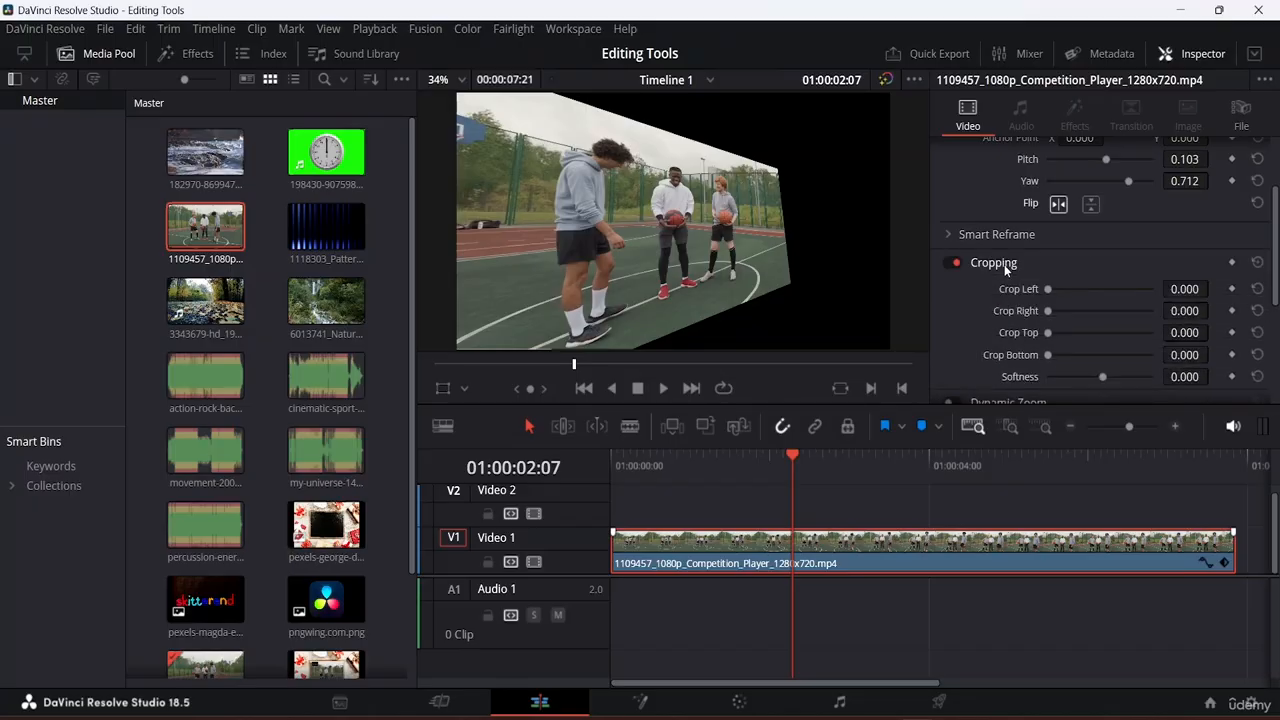
scroll(1004, 264, "down", 2)
scroll(1010, 250, "up", 1)
scroll(1016, 258, "down", 1)
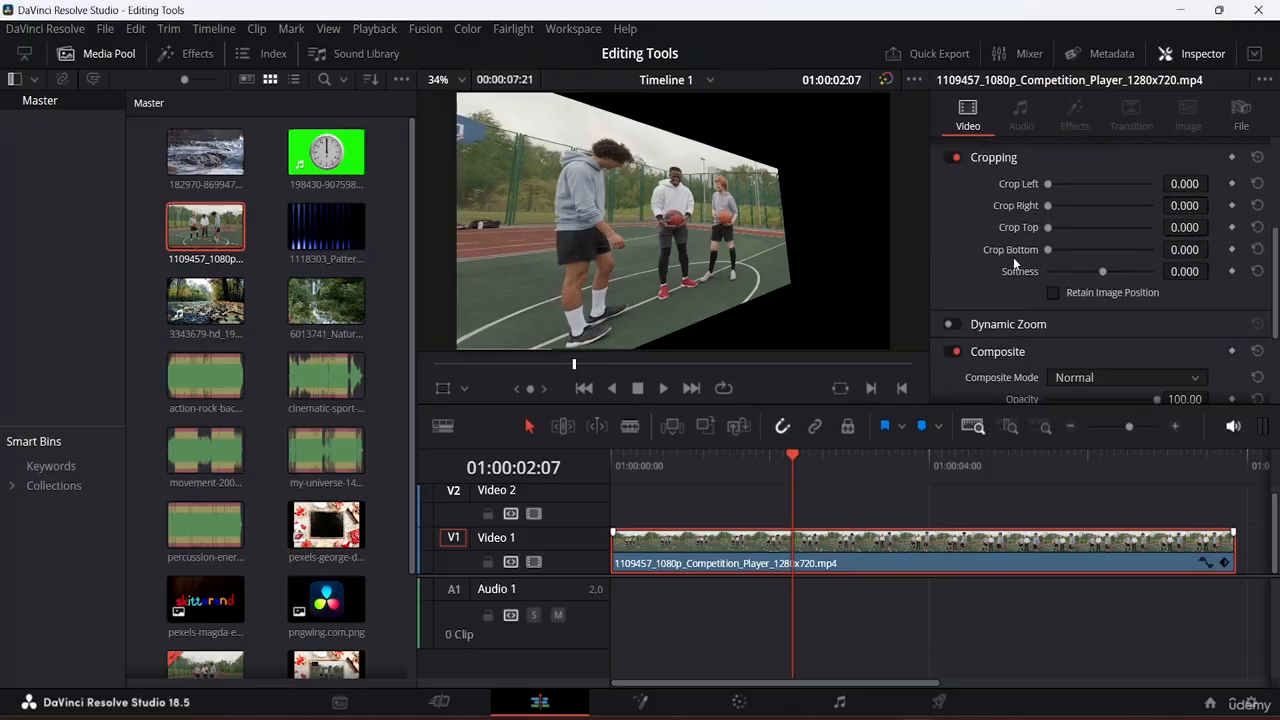
scroll(1013, 257, "up", 4)
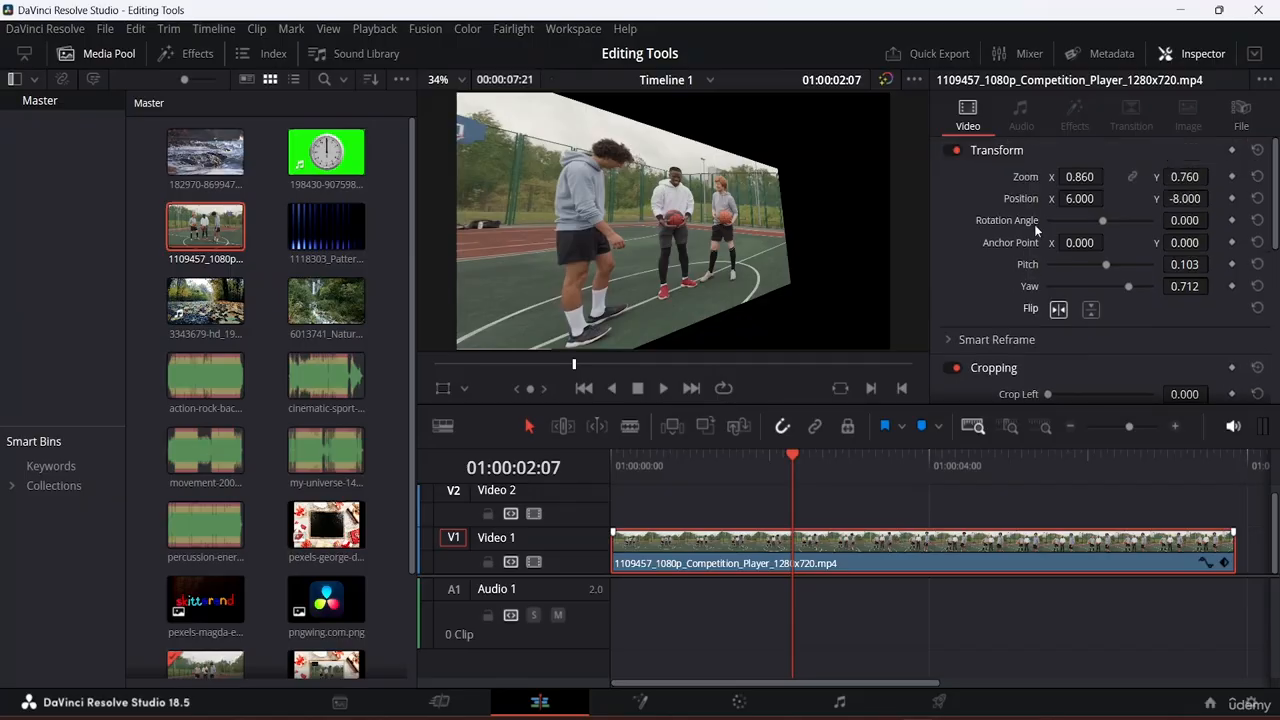
Switch off the clip's Transform settings and crop it by about 249.6 left, 263.04 right, 115.56 top and 65.88 bottom.
left_click(950, 148)
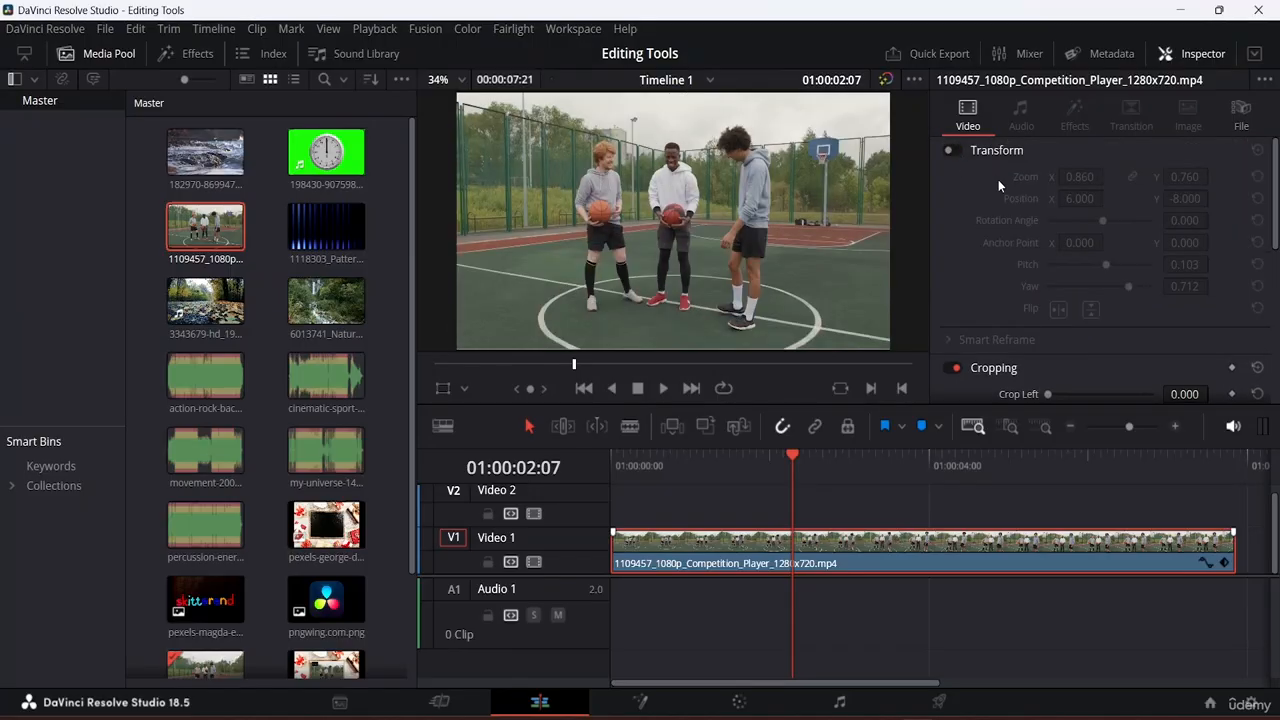
scroll(1005, 190, "down", 2)
scroll(1014, 204, "down", 2)
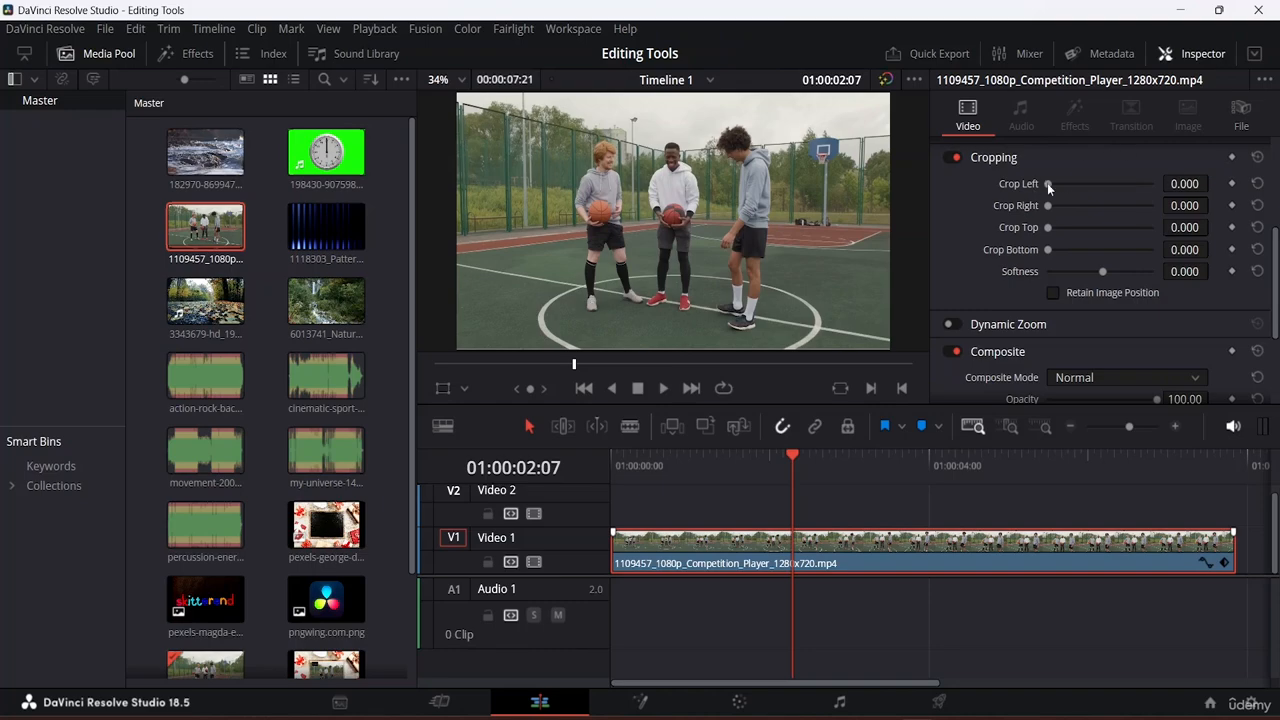
left_click_drag(1047, 183, 1062, 186)
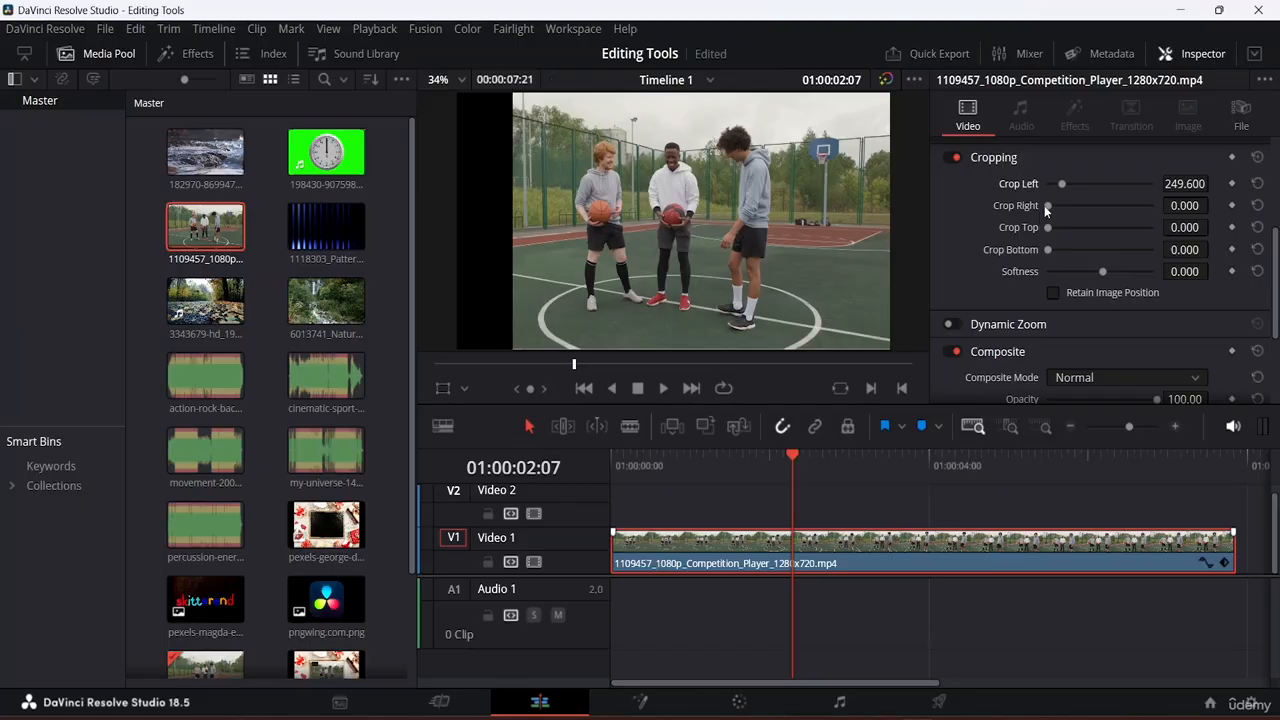
left_click_drag(1045, 205, 1061, 209)
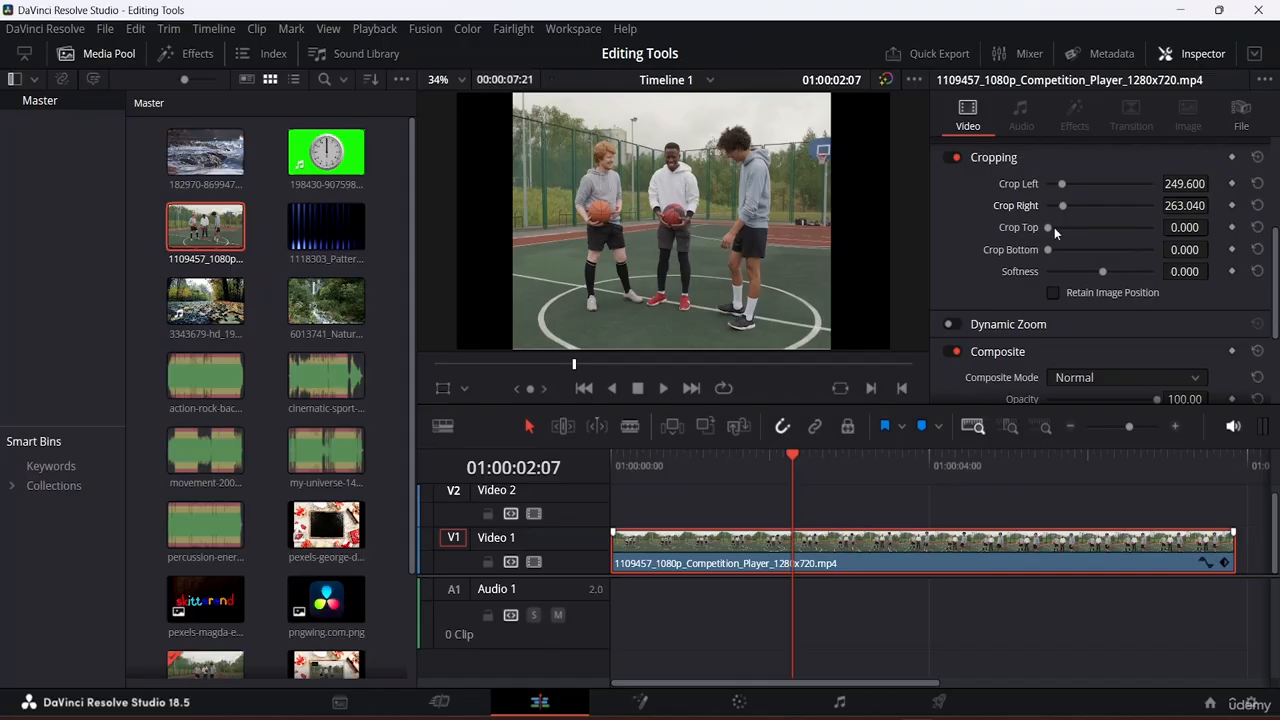
left_click_drag(1054, 227, 1052, 251)
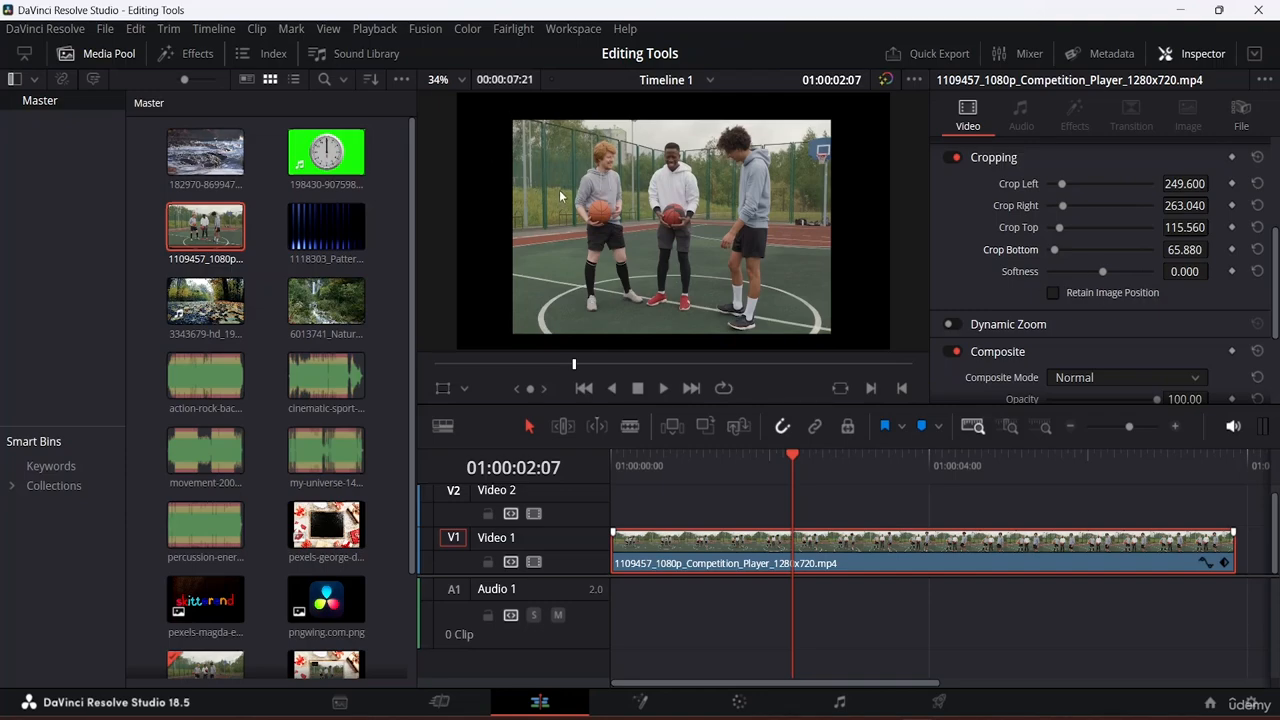
Set the crop softness to about -25.19 and try the Retain Image Position option.
scroll(564, 183, "up", 4)
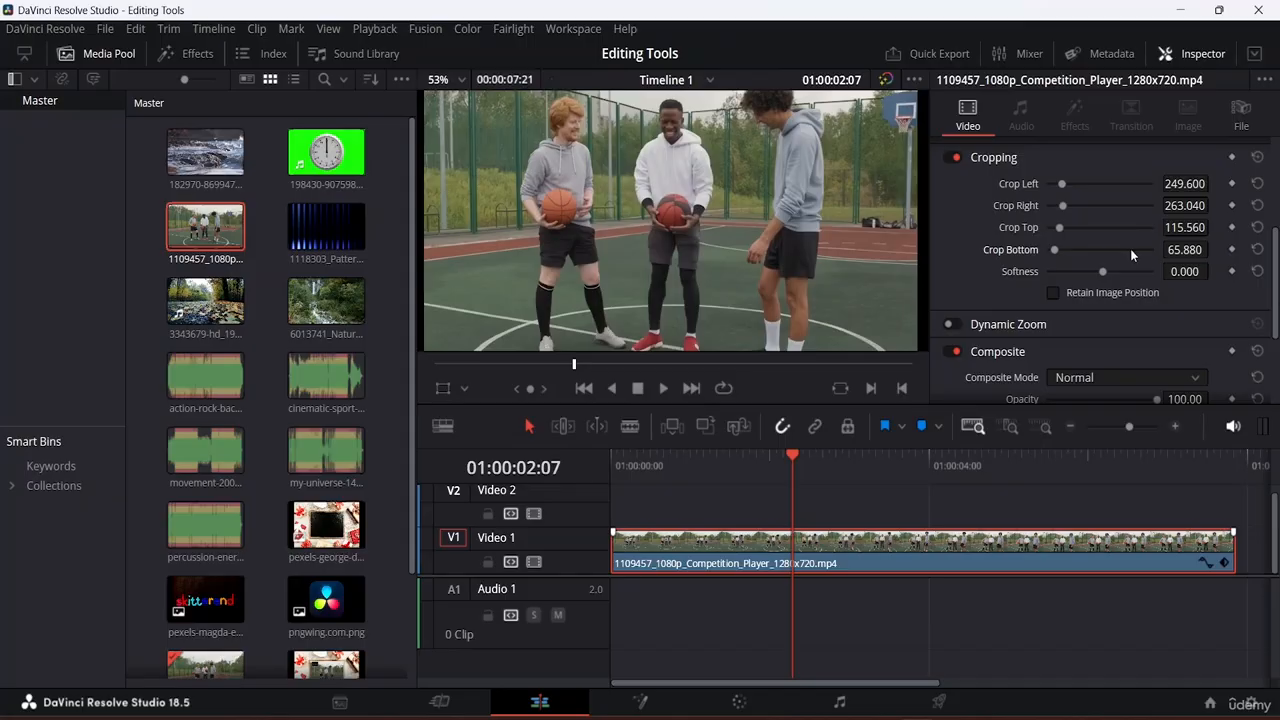
mouse_move(1105, 270)
left_mouse_down()
mouse_move(1116, 268)
mouse_move(1090, 267)
left_mouse_up()
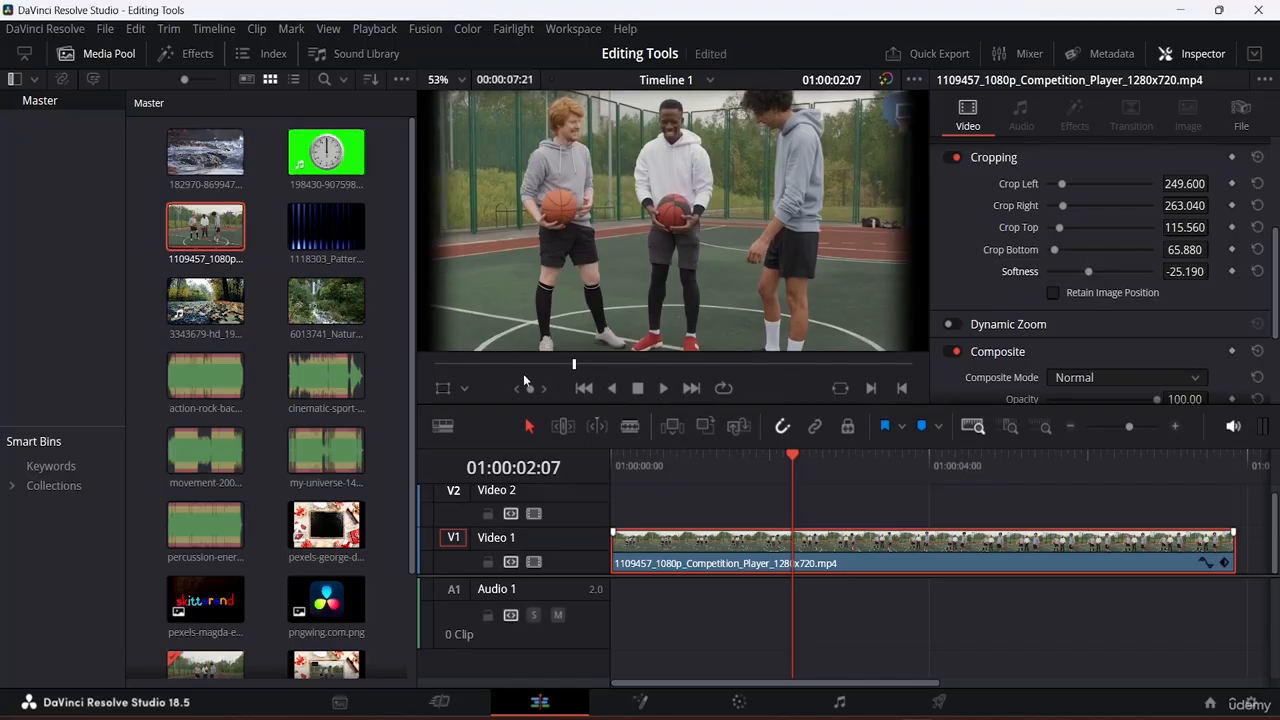
scroll(645, 200, "down", 2)
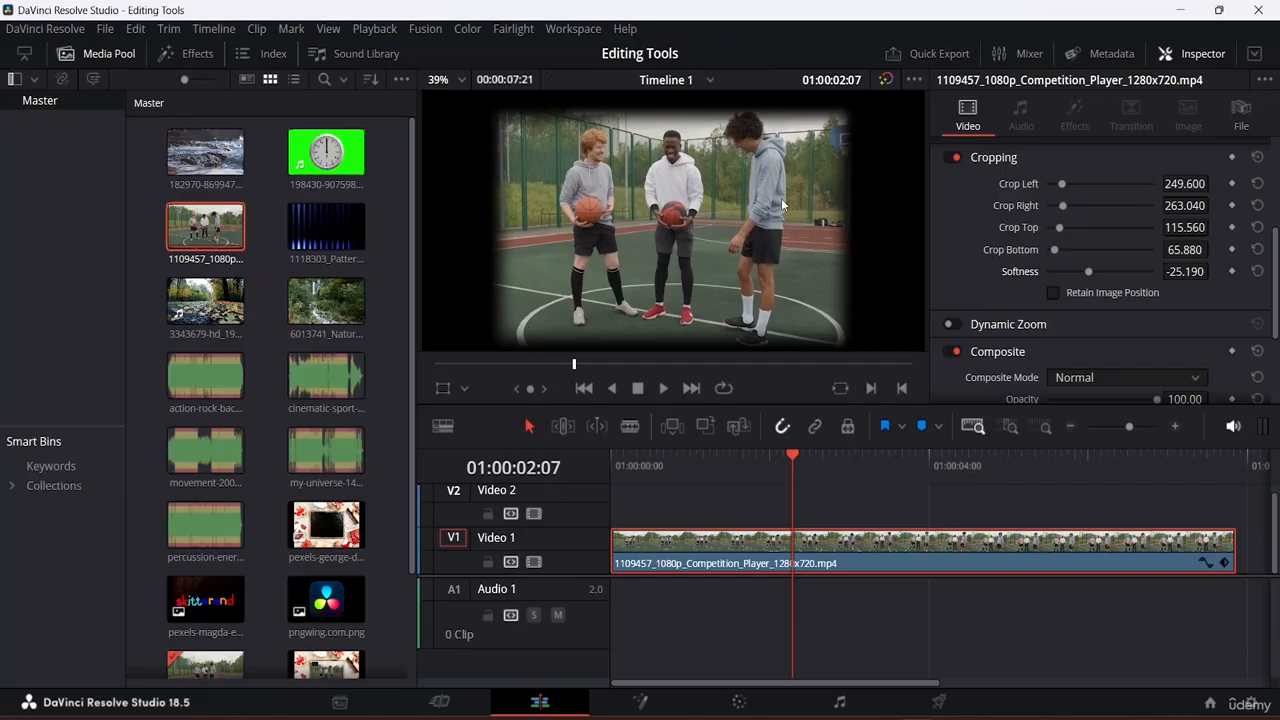
left_click(1052, 292)
Switch off the clip's Cropping settings to return to the uncropped image.
scroll(1078, 279, "up", 4)
scroll(1078, 279, "down", 3)
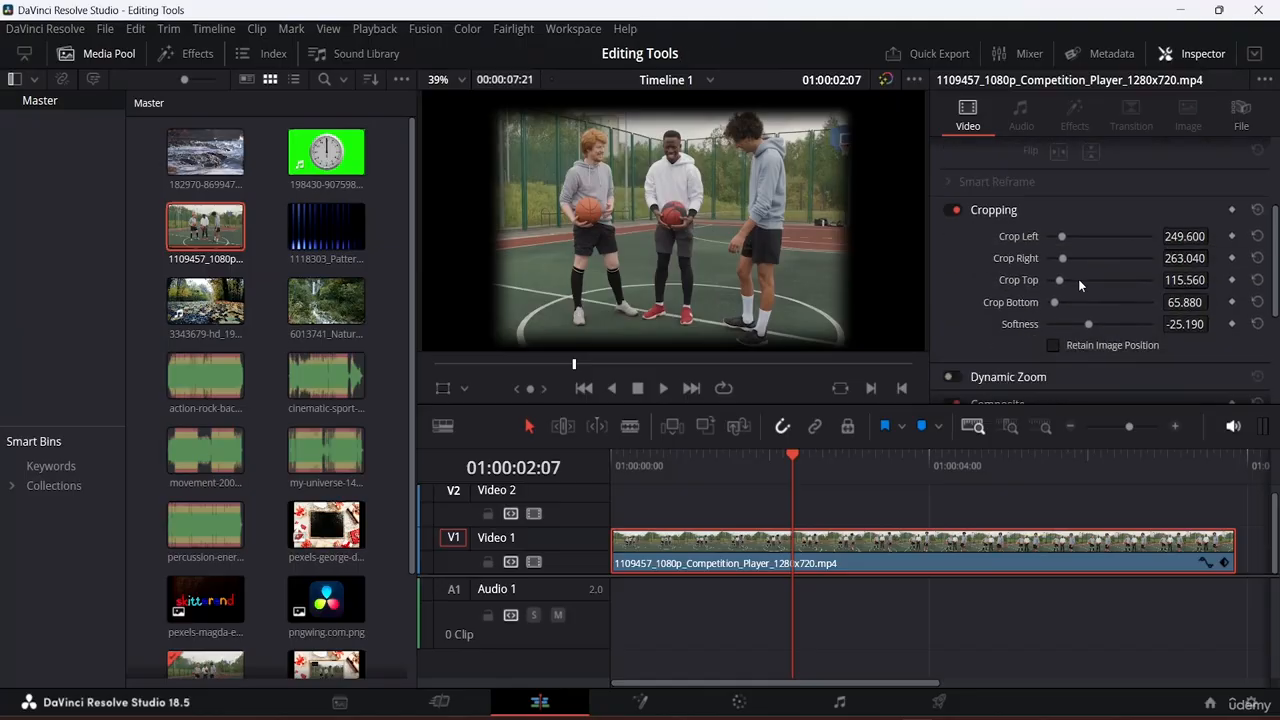
scroll(1078, 279, "up", 3)
scroll(1078, 279, "down", 3)
left_click(953, 210)
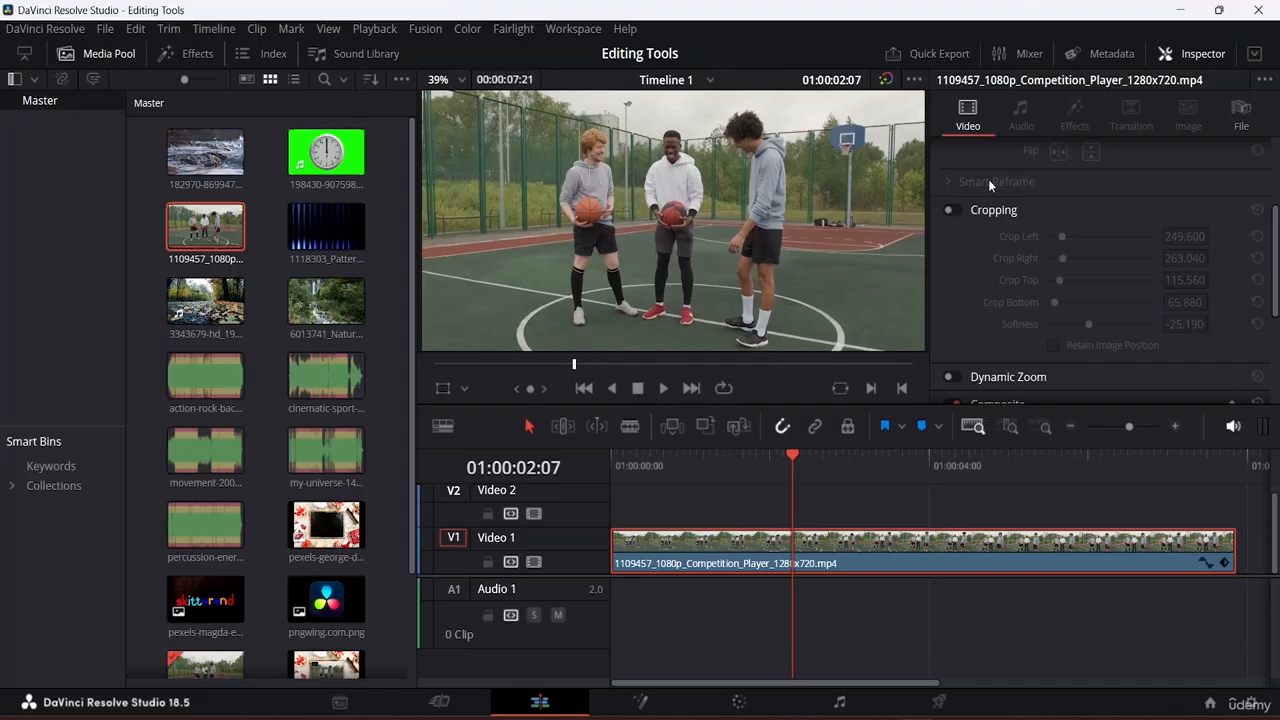
Expand the Smart Reframe settings and look through them alongside the clip's other video settings.
scroll(1080, 300, "up", 3)
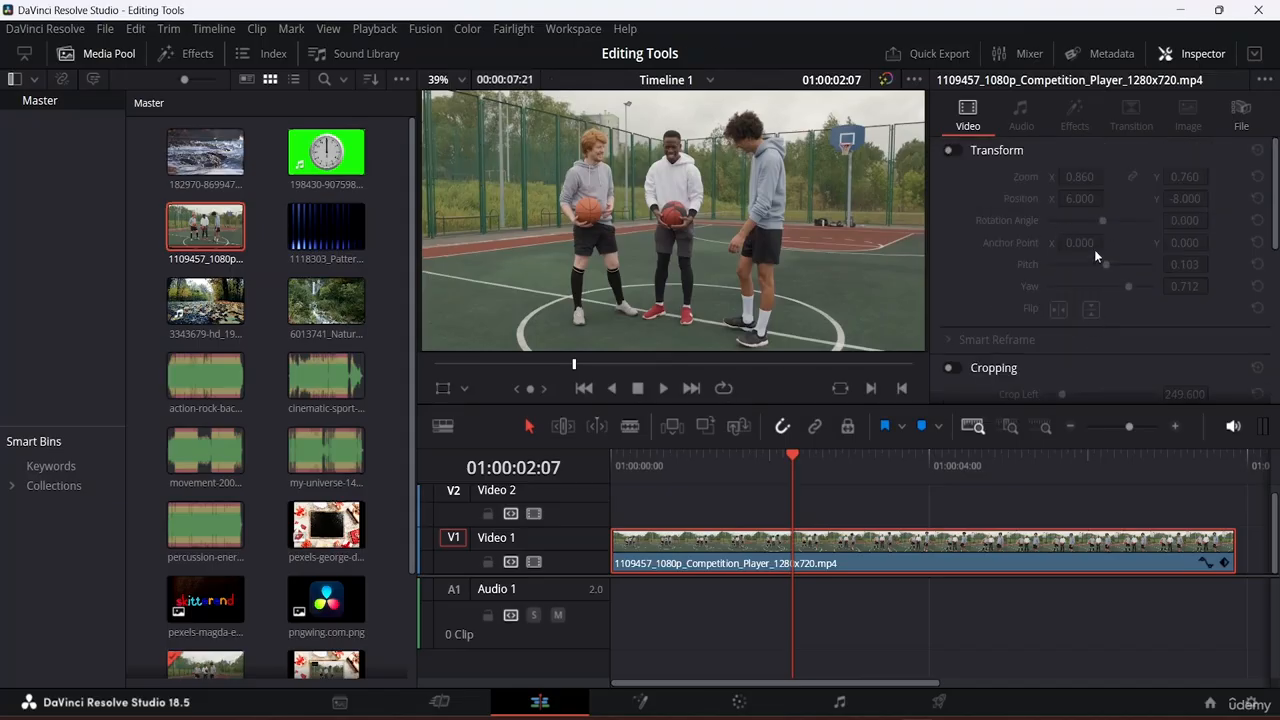
scroll(1070, 237, "down", 5)
scroll(1056, 222, "up", 4)
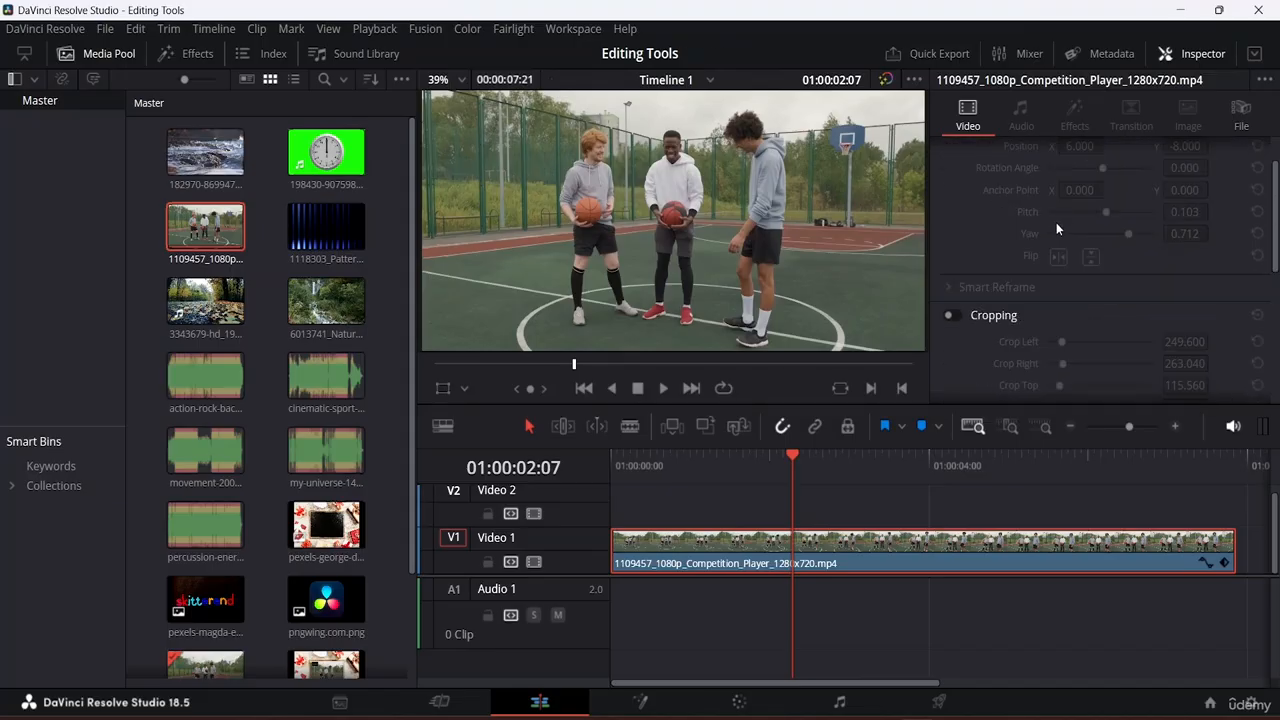
left_click(1000, 287)
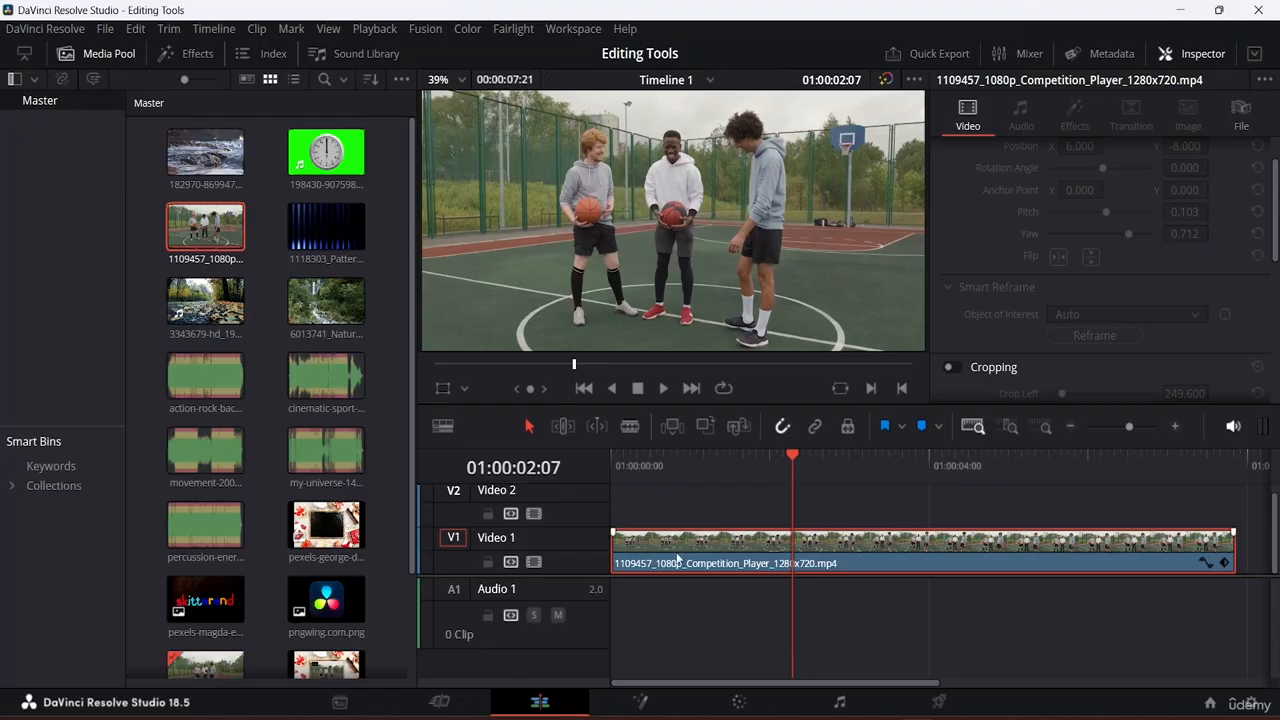
scroll(1156, 253, "up", 2)
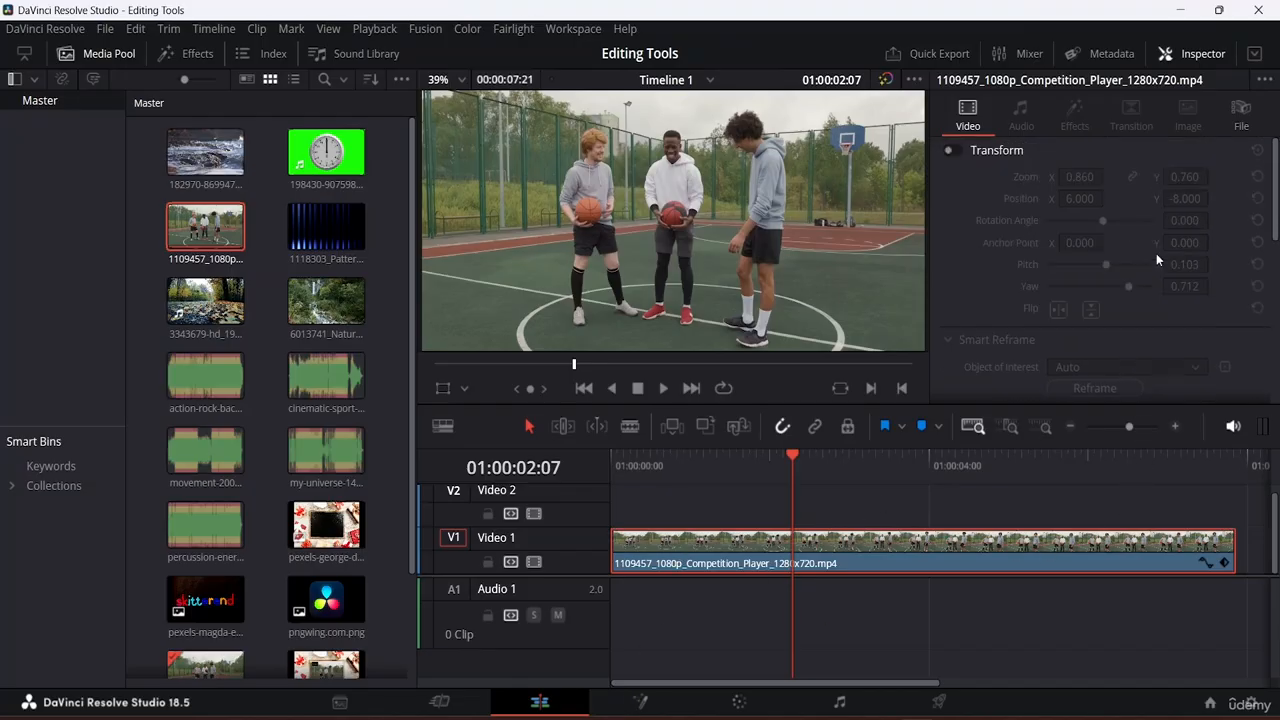
scroll(1156, 253, "down", 6)
scroll(1156, 253, "down", 2)
scroll(1156, 253, "up", 5)
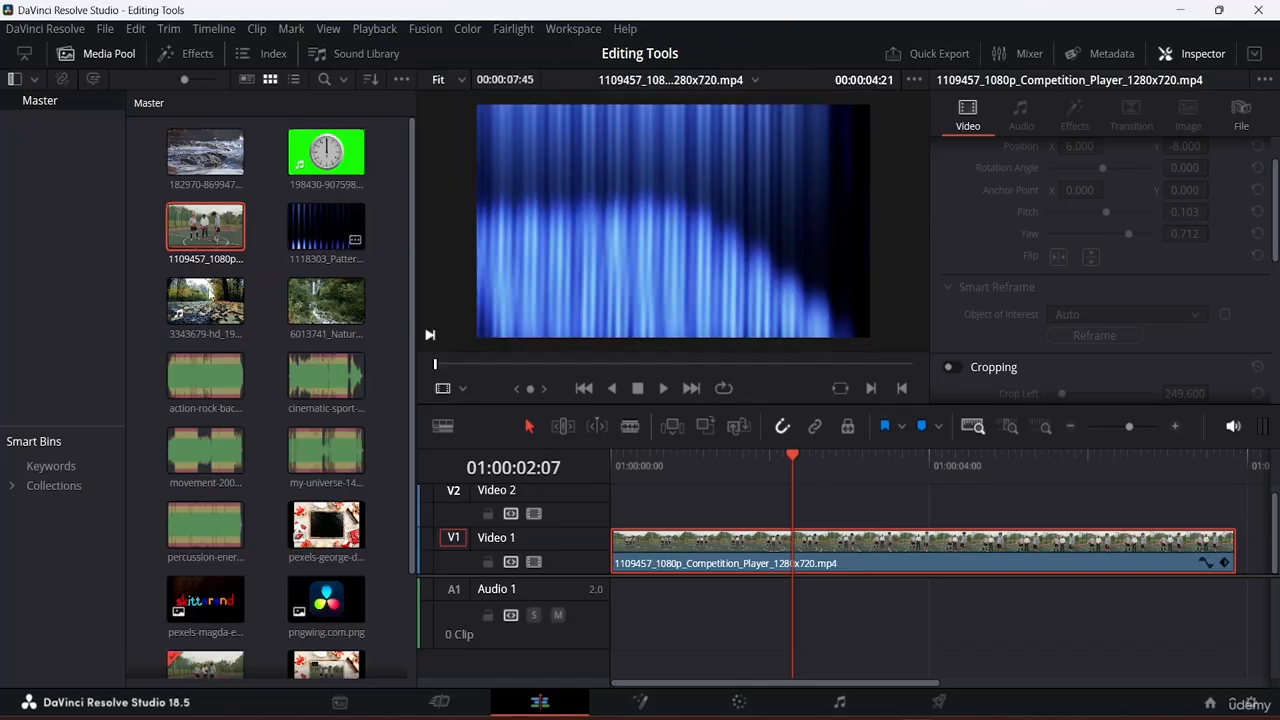
Place the 6013741 river clip on track Video 3 and look at its Smart Reframe Object of Interest options.
left_click_drag(326, 300, 698, 508)
left_click(697, 514)
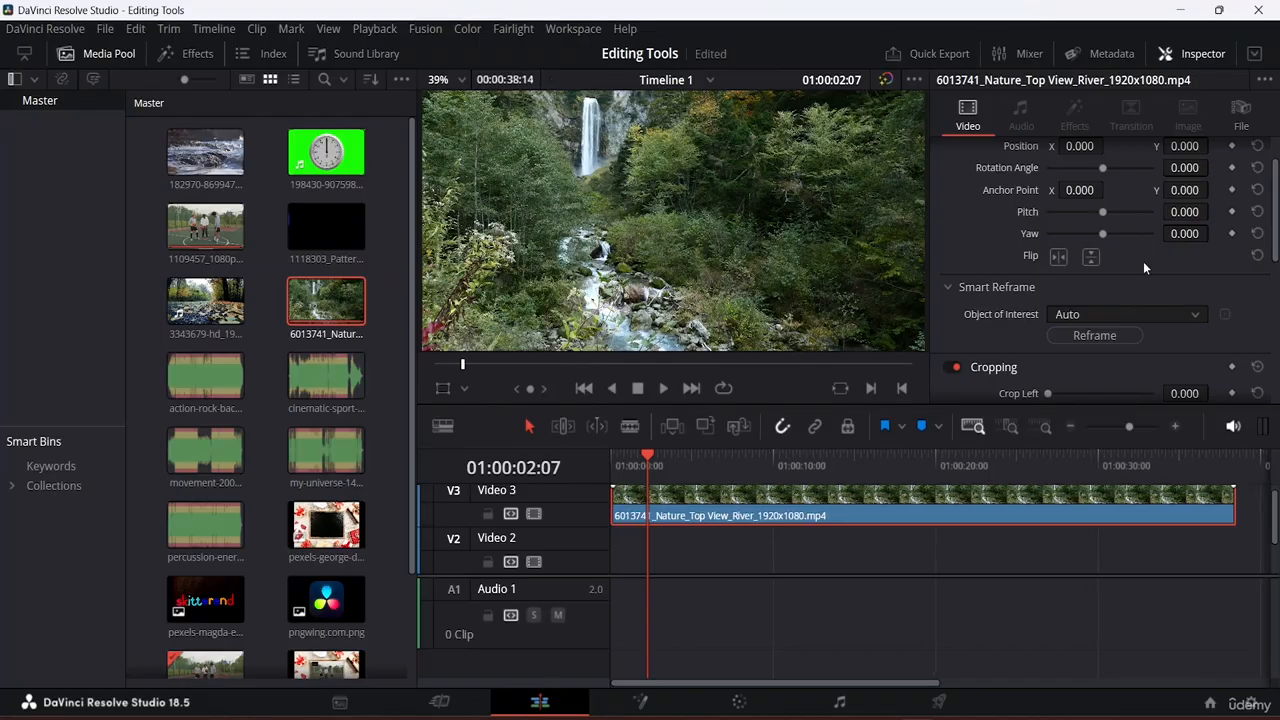
left_click(1188, 315)
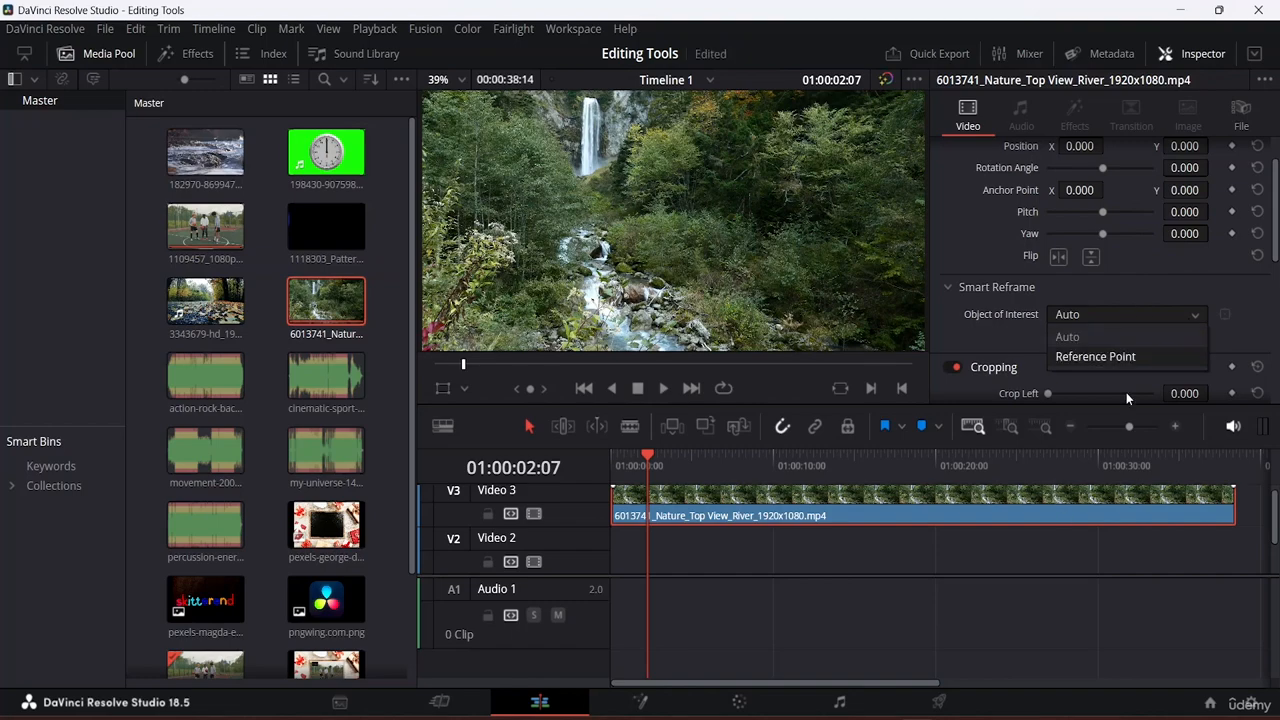
left_click(1161, 276)
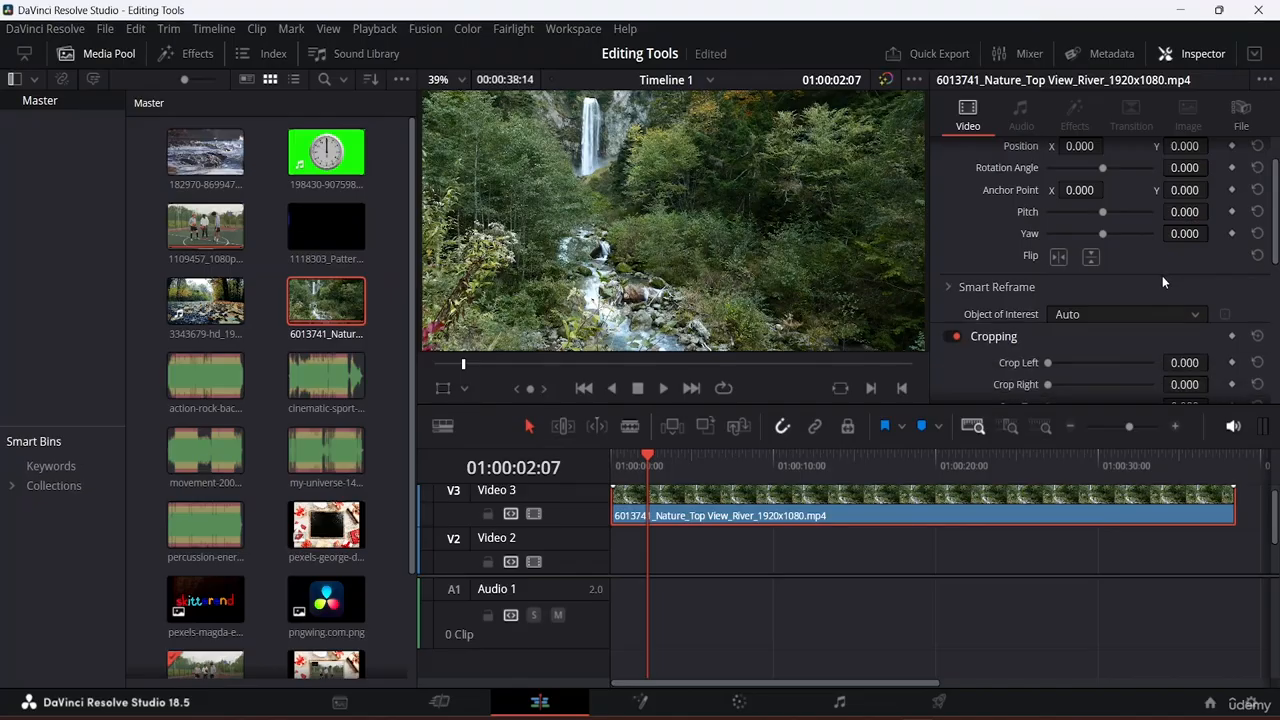
left_click(1162, 279)
left_click(1174, 299)
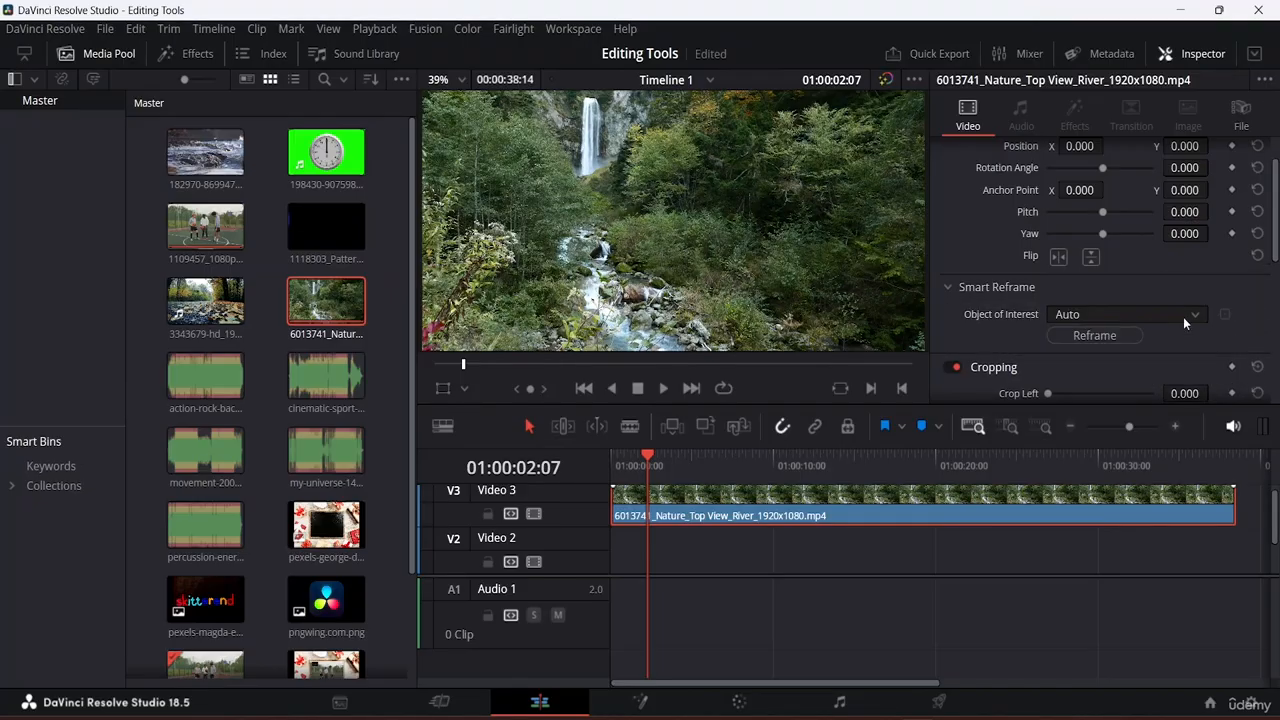
scroll(697, 232, "up", 1)
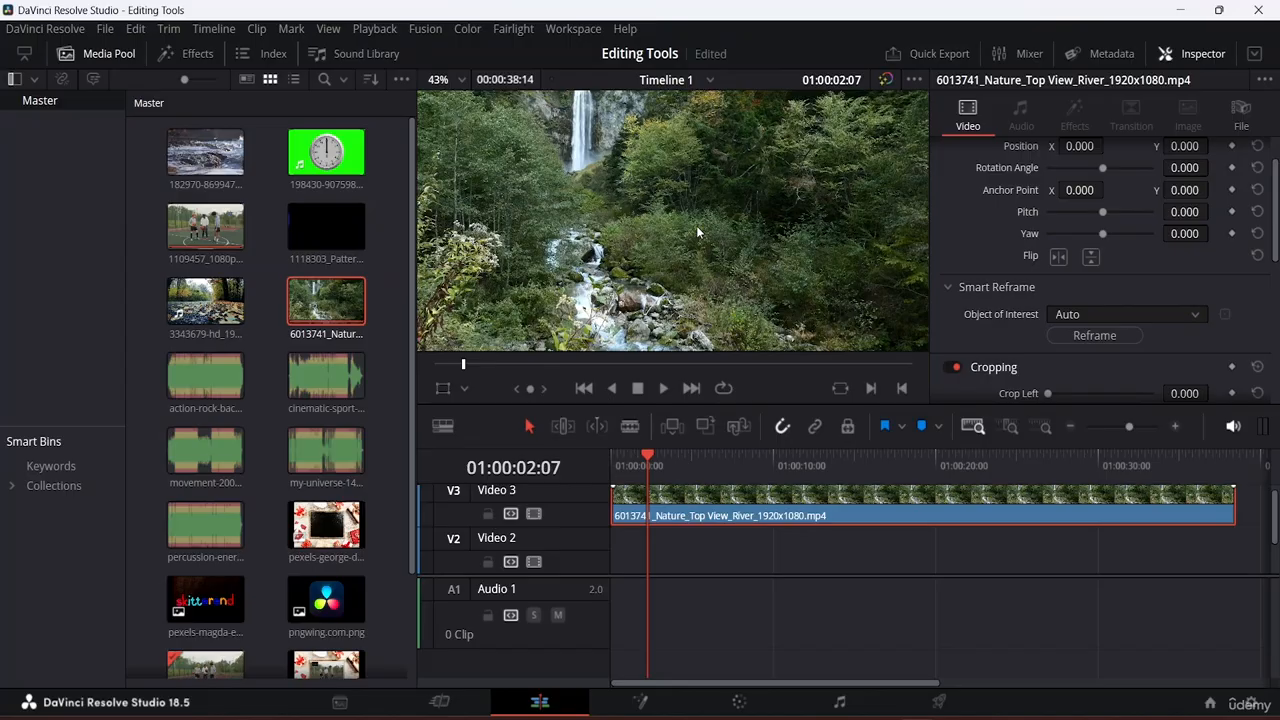
scroll(697, 232, "down", 1)
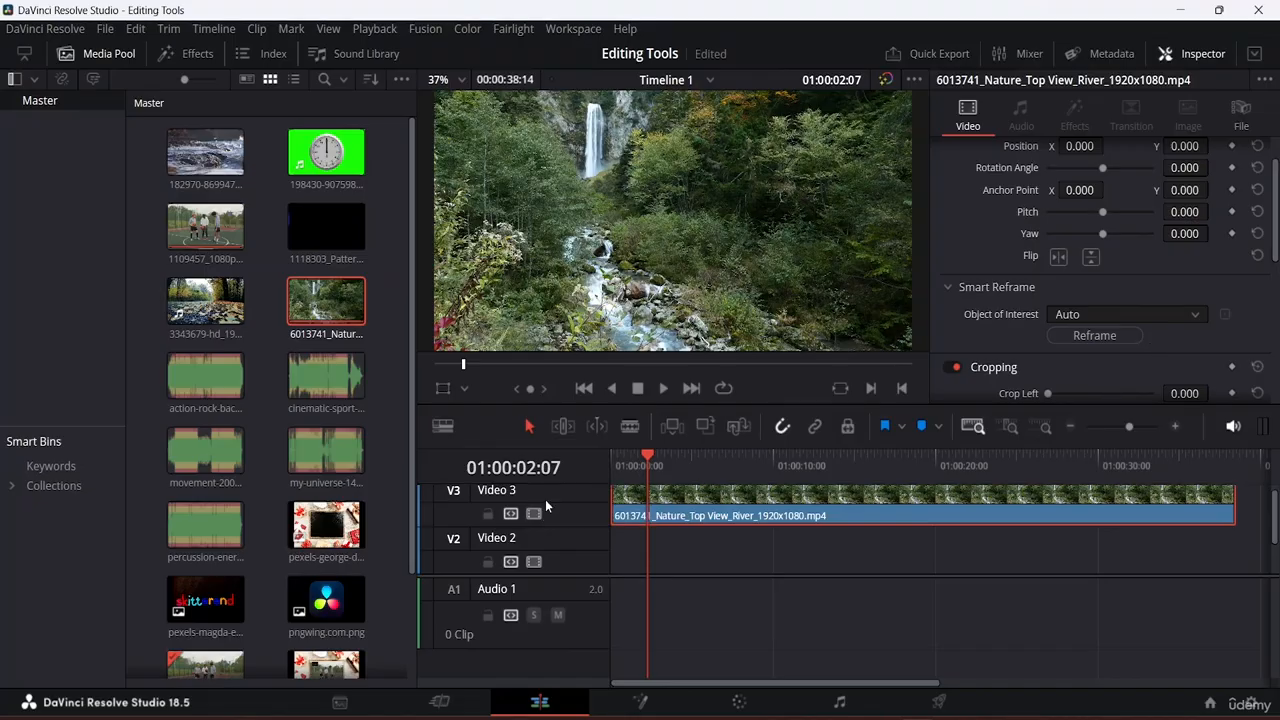
scroll(345, 555, "down", 3)
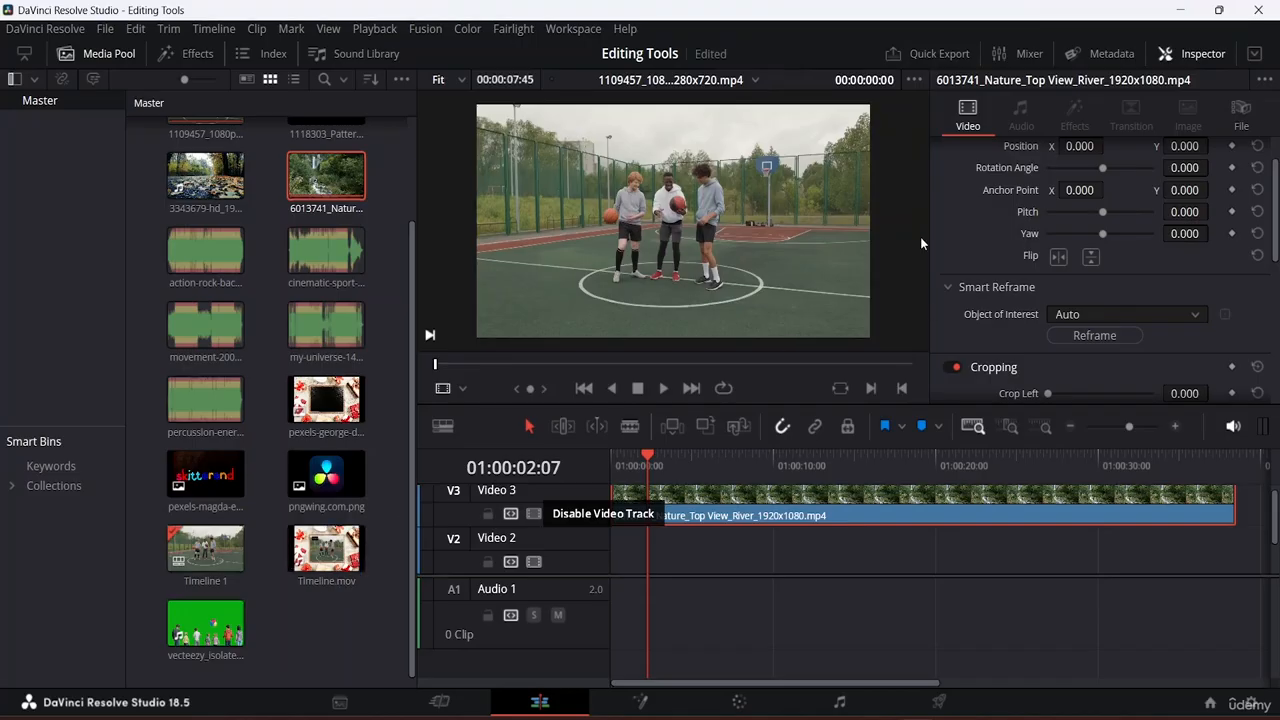
scroll(1040, 260, "down", 2)
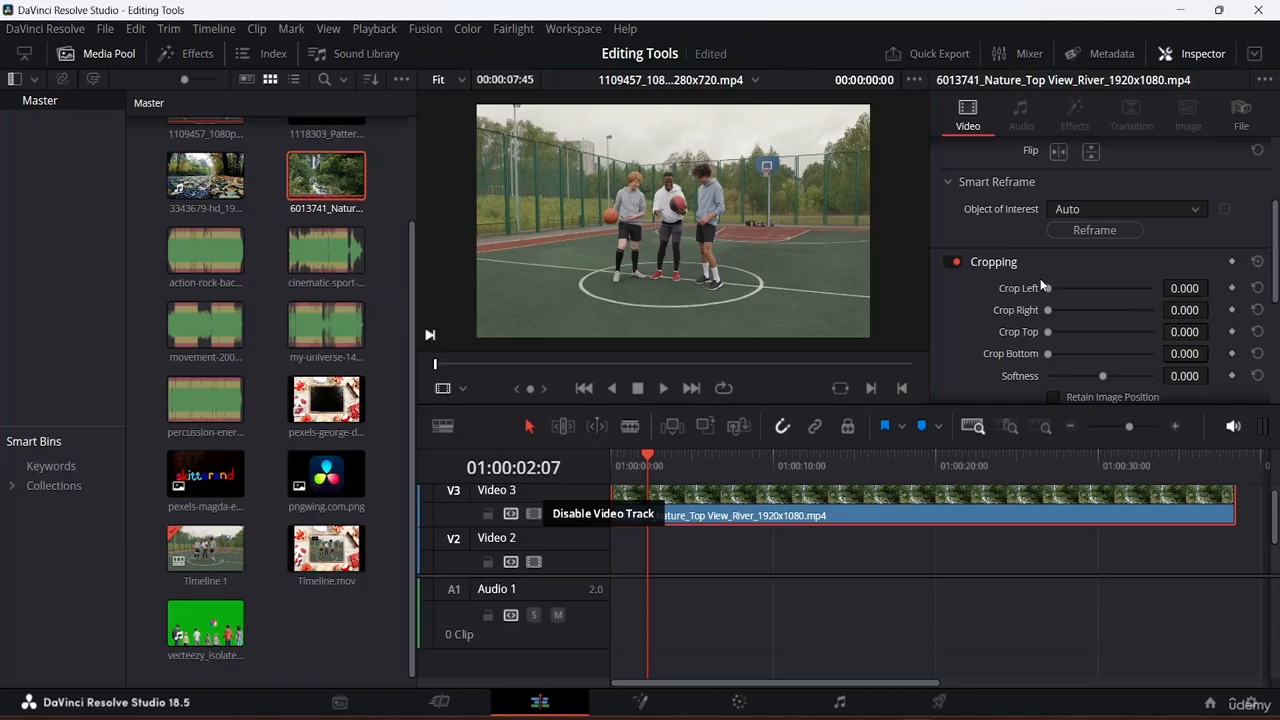
scroll(1040, 280, "up", 2)
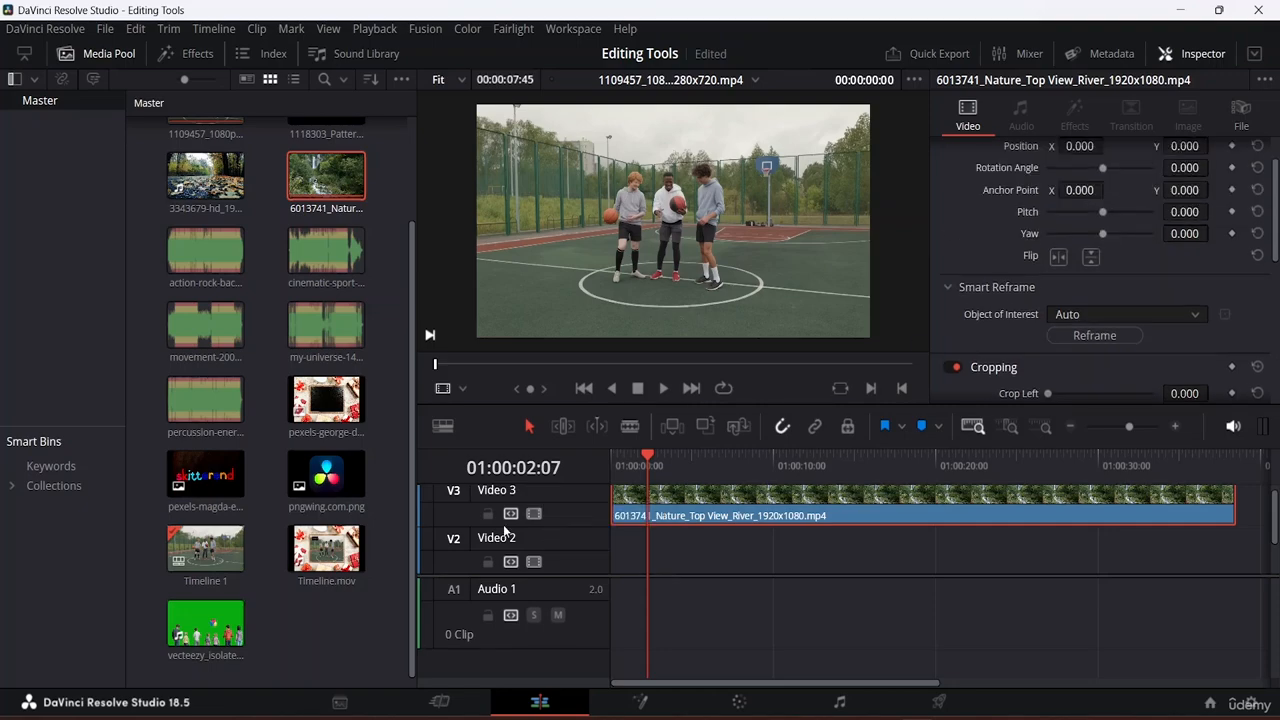
Take the river clip off the timeline and select the basketball clip on Video 1 in an enlarged video track area.
left_click_drag(554, 573, 559, 649)
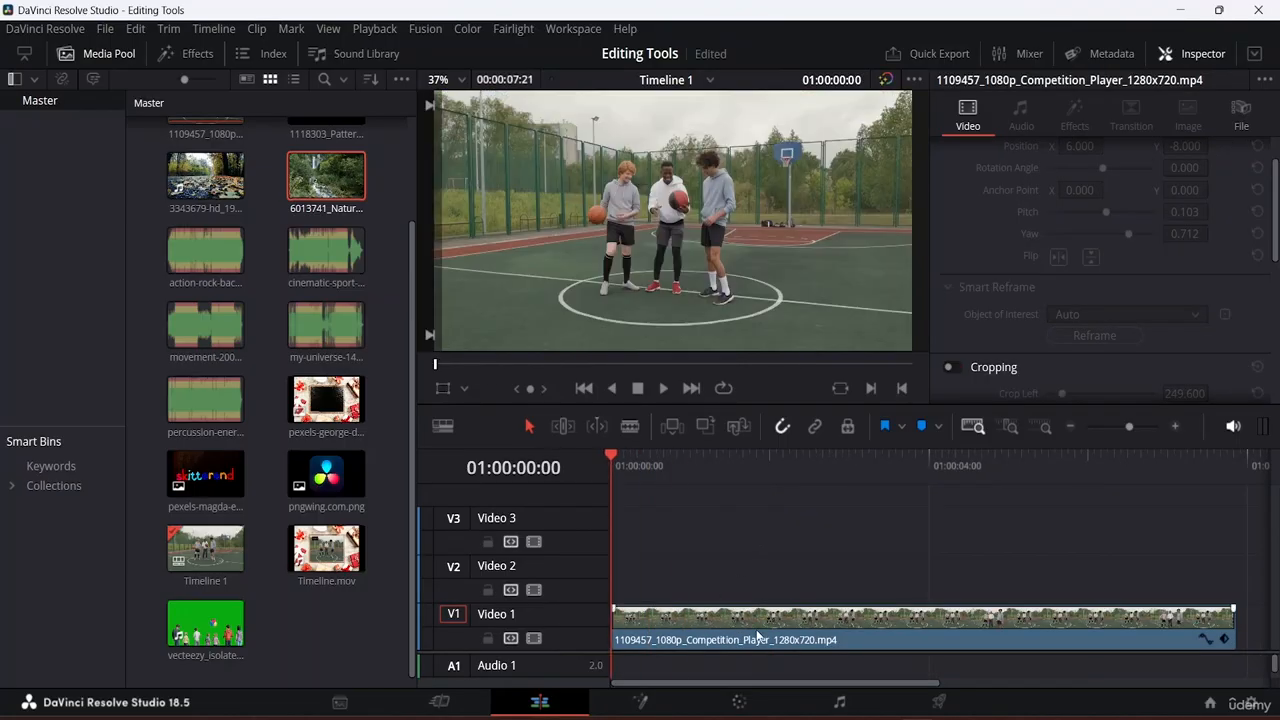
left_click(763, 640)
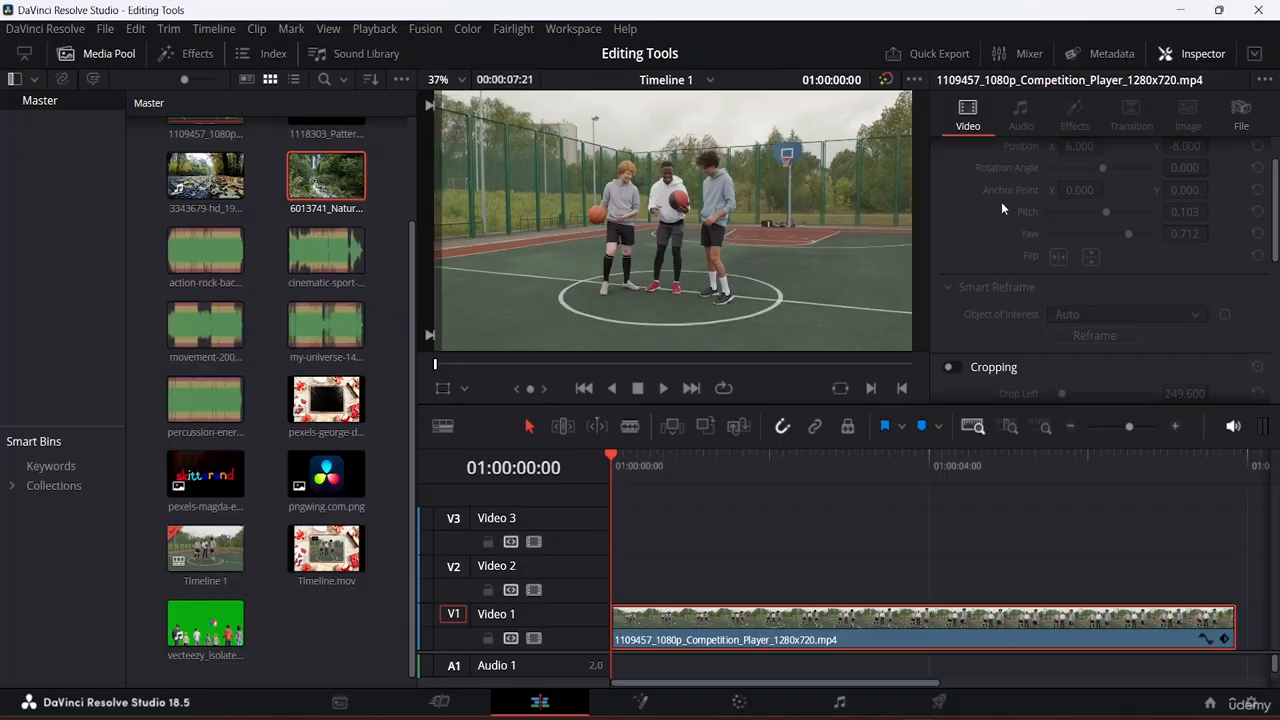
Expand the basketball clip's Dynamic Zoom settings and switch Dynamic Zoom on.
scroll(1001, 201, "down", 5)
scroll(1022, 212, "up", 4)
scroll(1022, 215, "down", 6)
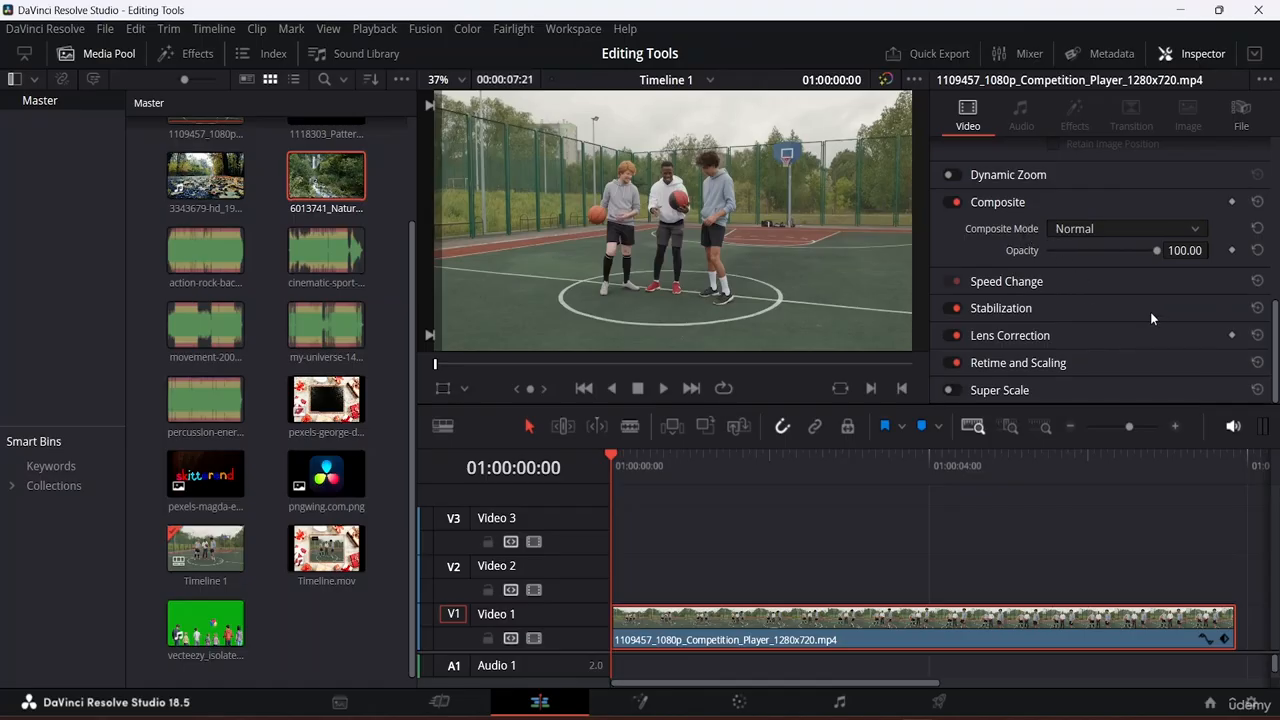
left_click(1025, 176)
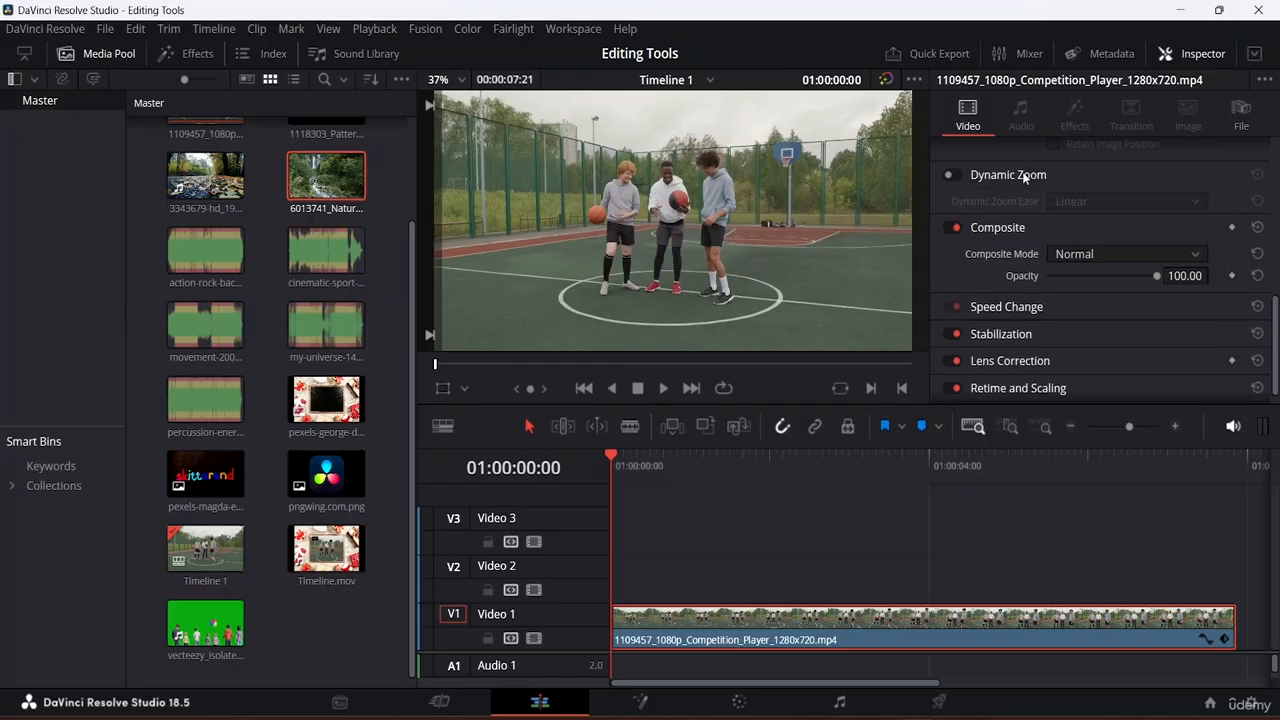
left_click(955, 175)
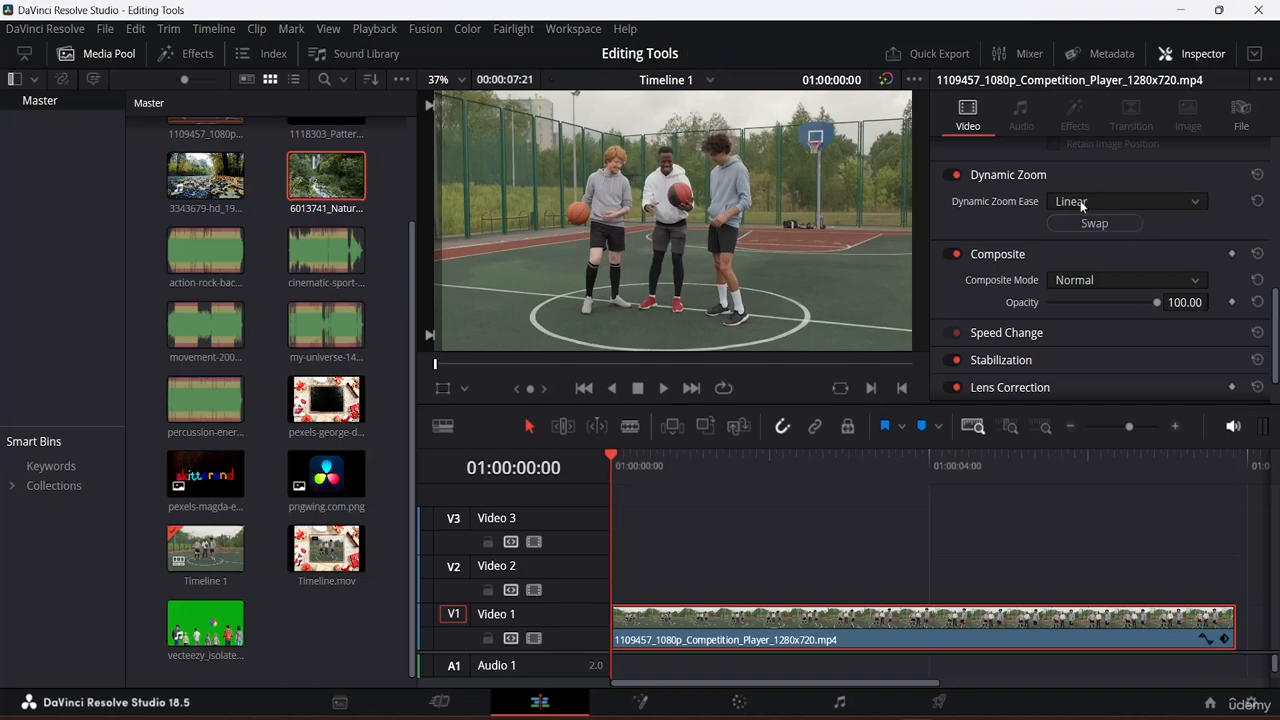
Try the Linear and Ease In options for Dynamic Zoom Ease, and set it to Ease Out.
left_click(1176, 200)
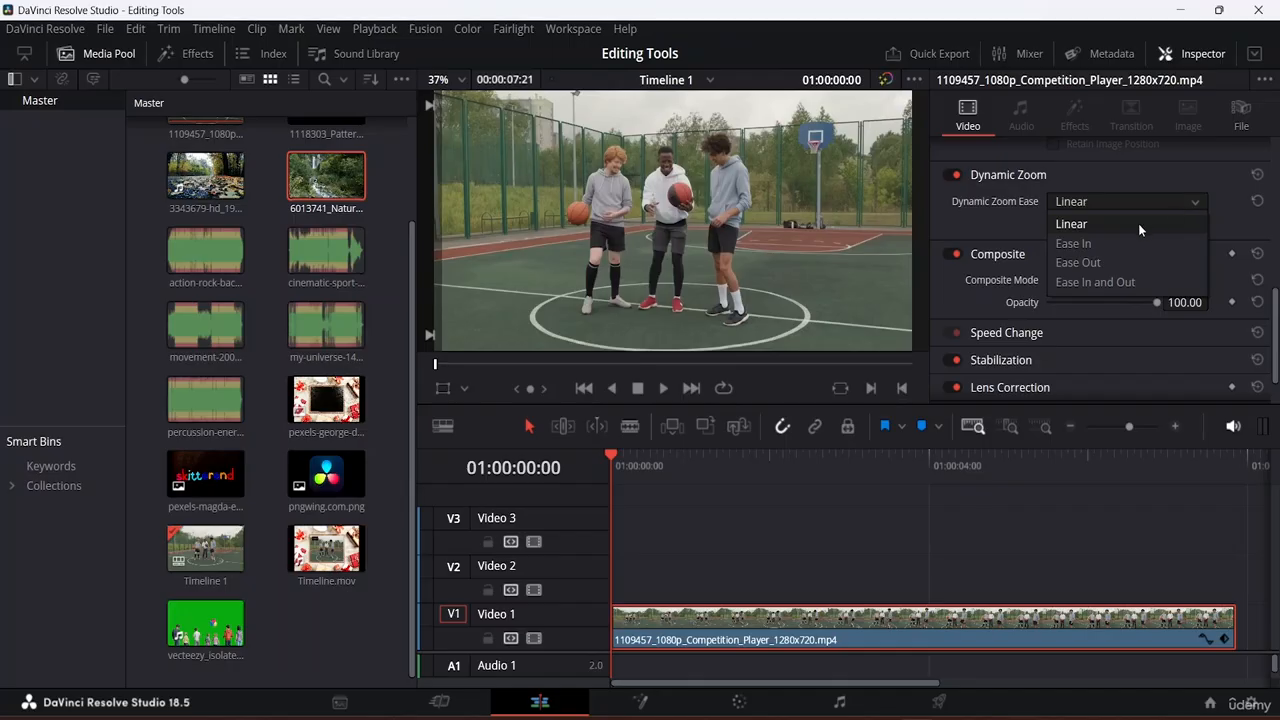
left_click(1110, 220)
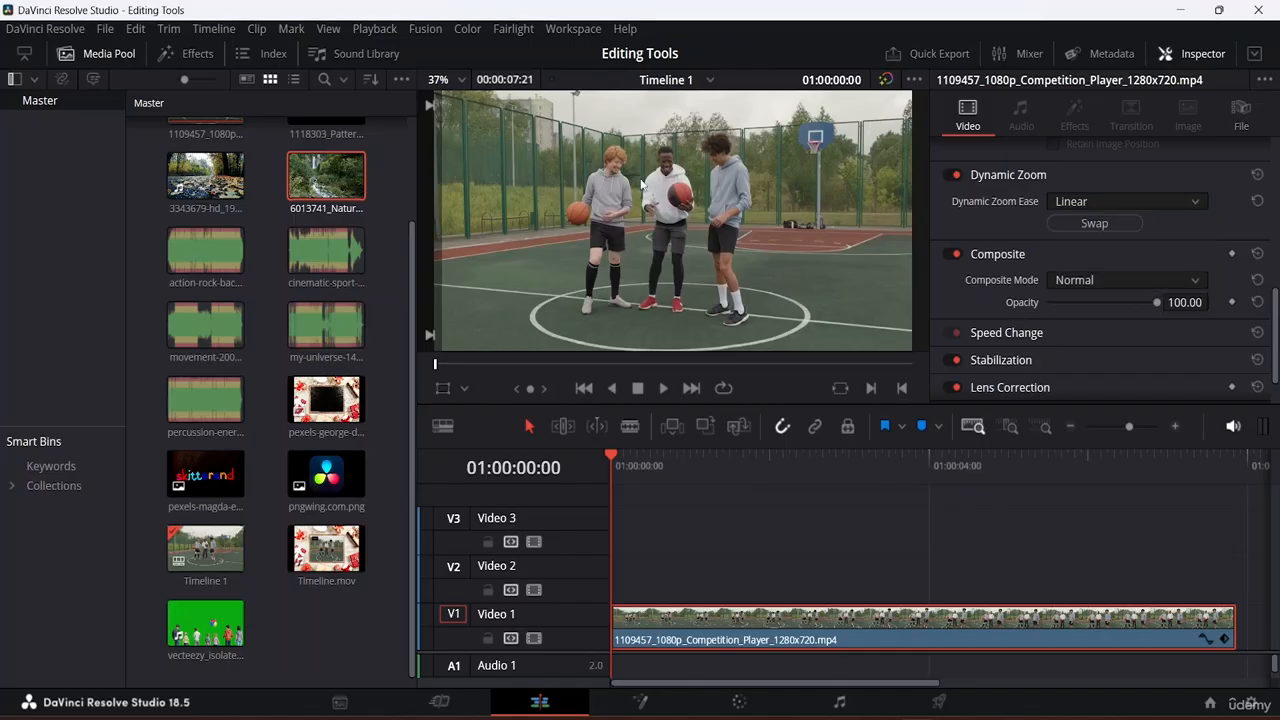
left_click(1190, 203)
left_click(1119, 242)
left_click(1166, 201)
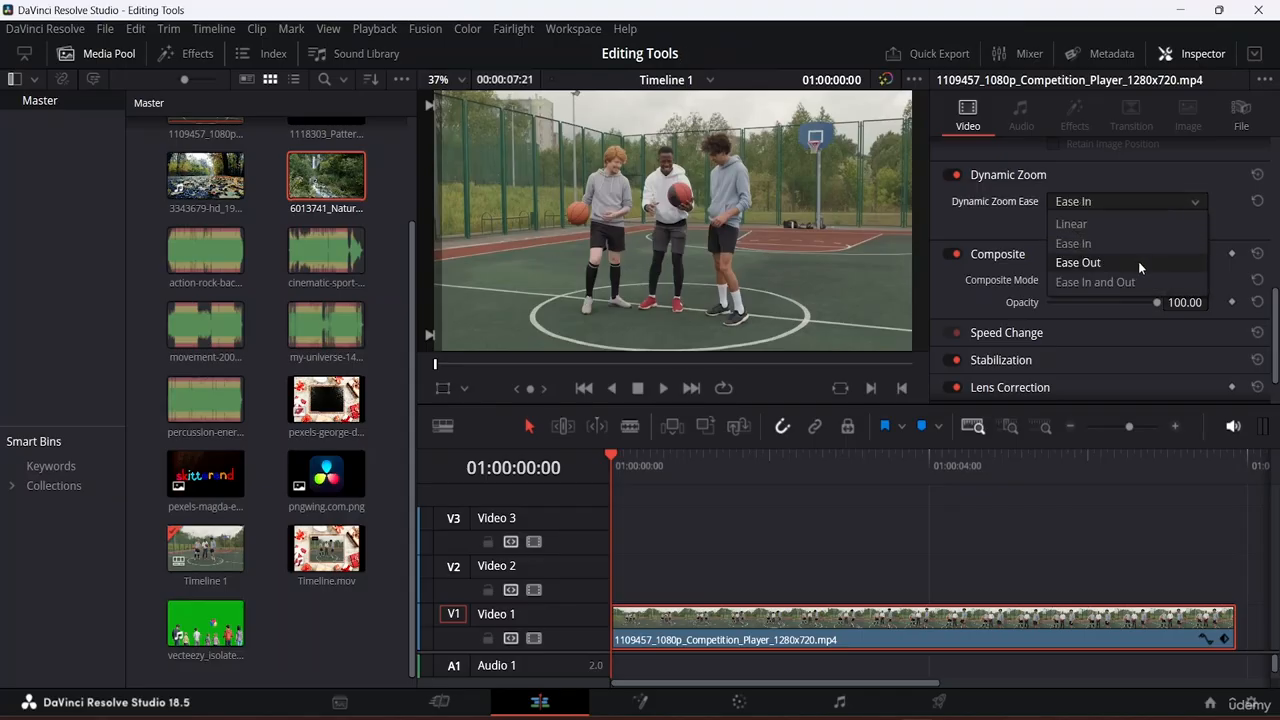
left_click(1138, 261)
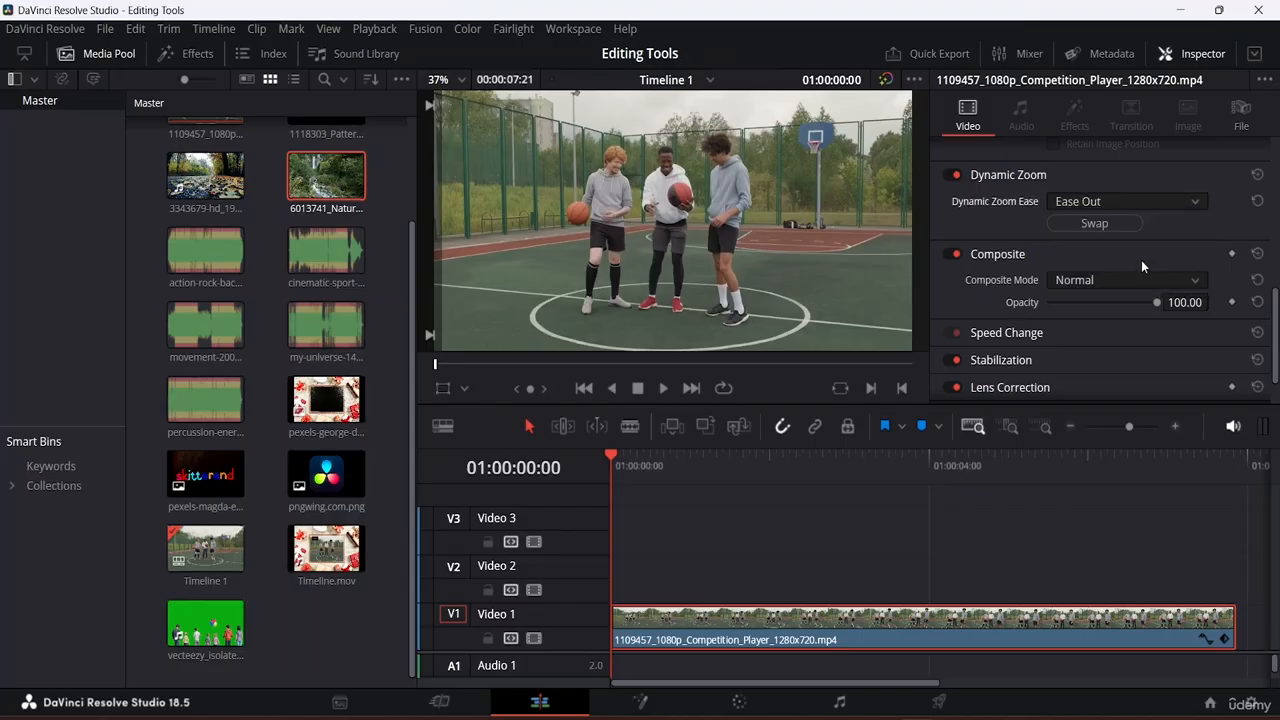
Display the Dynamic Zoom overlay with its framing rectangles in the timeline viewer.
left_click(465, 389)
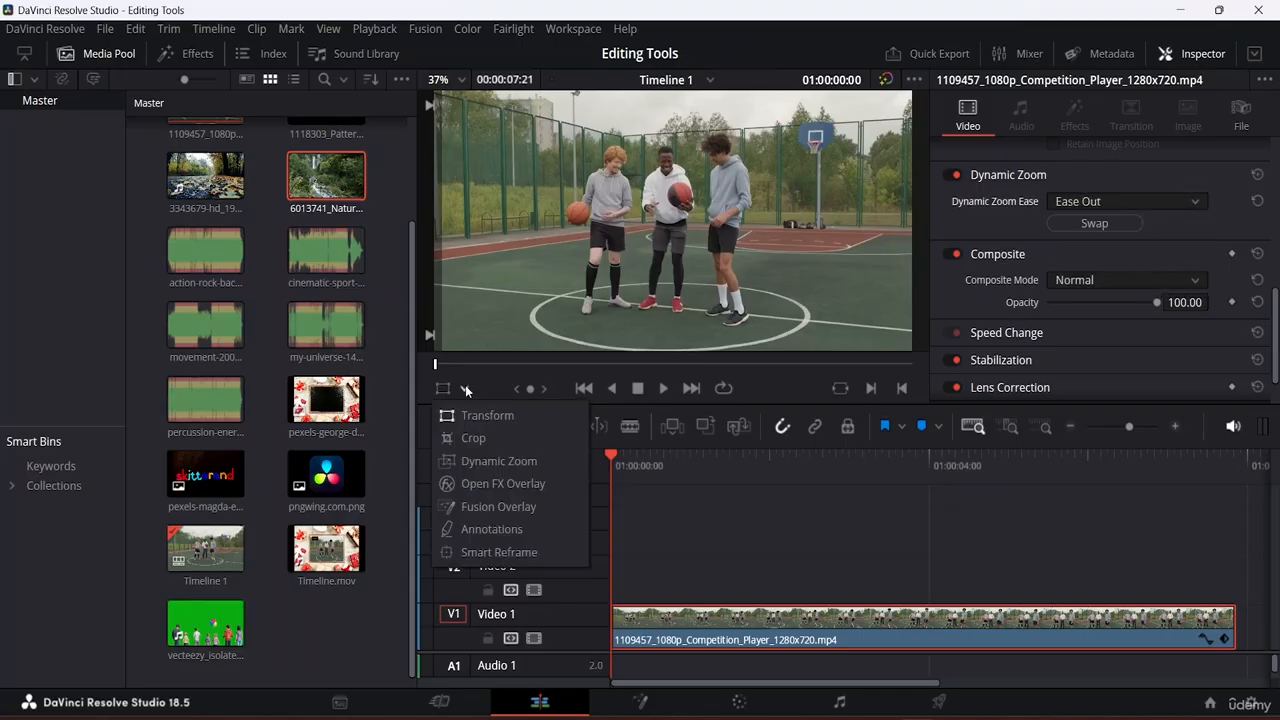
left_click(503, 463)
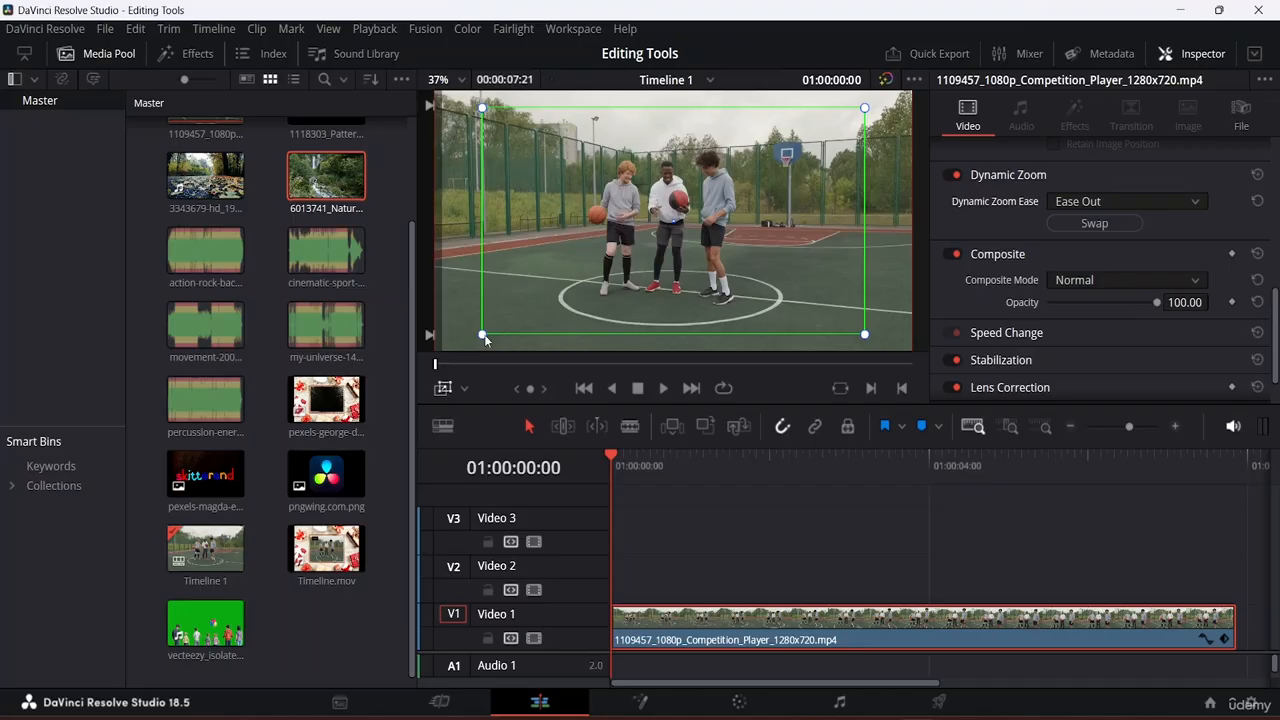
Shrink the green Dynamic Zoom rectangle, move it over the players' upper bodies, and reduce the red rectangle to slightly inside the frame.
scroll(697, 192, "down", 2)
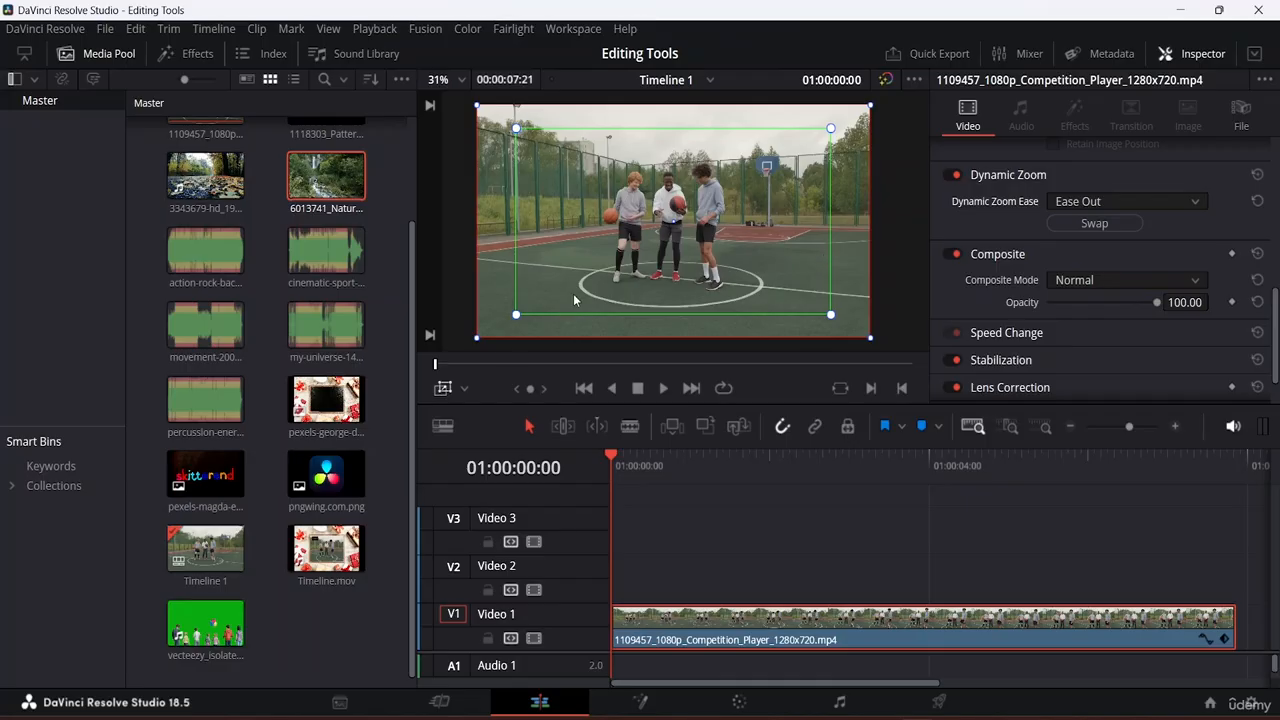
left_click_drag(516, 315, 616, 259)
left_click_drag(698, 199, 693, 159)
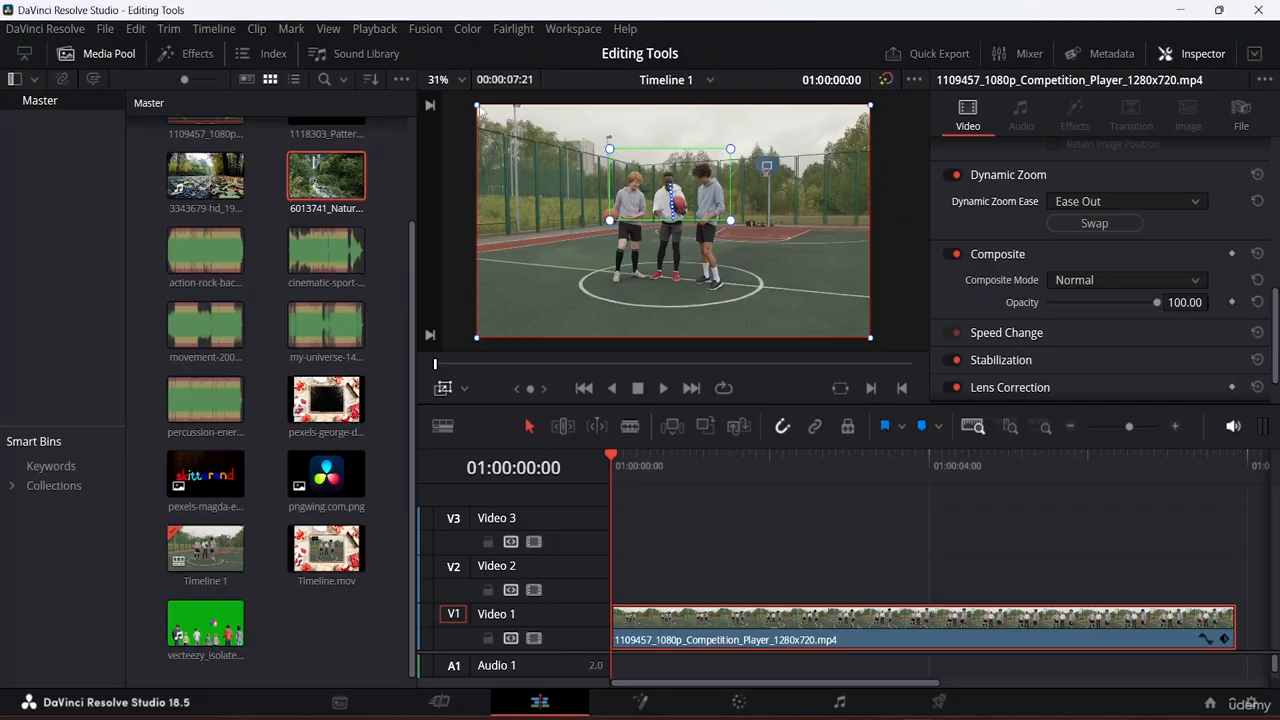
left_click_drag(478, 106, 508, 123)
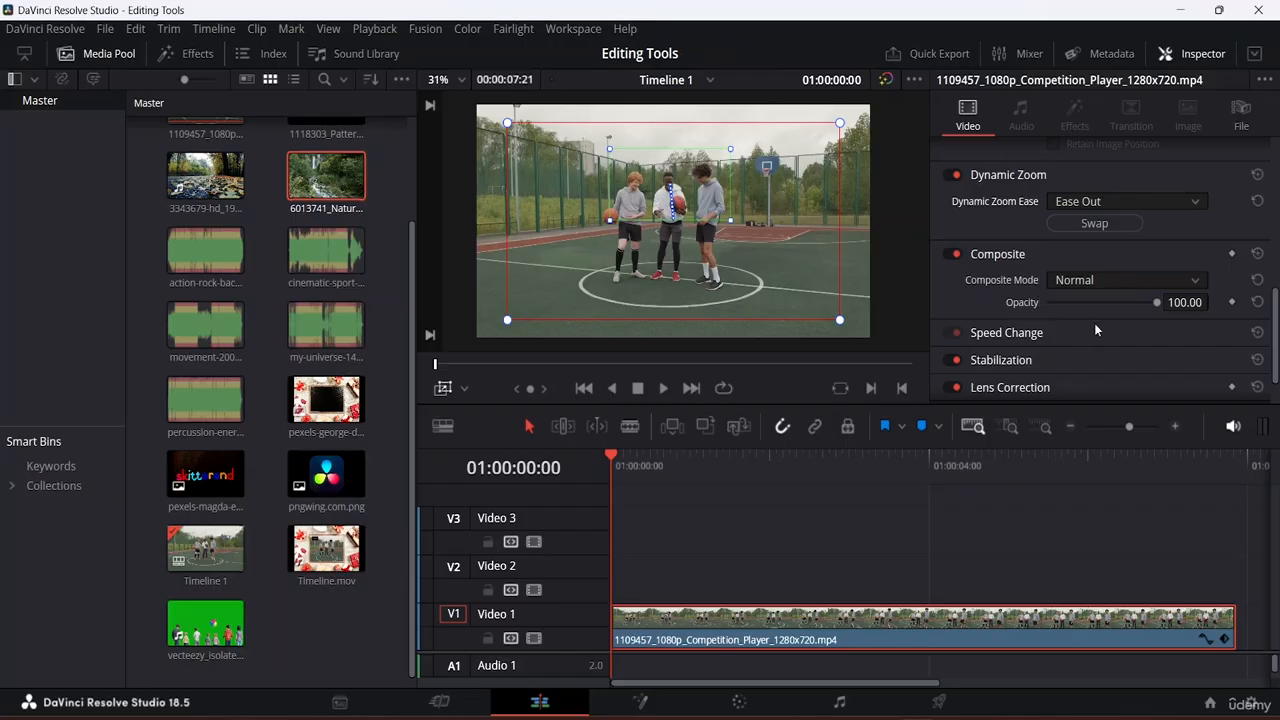
Set Dynamic Zoom Ease to Linear and play the basketball clip to preview the zoom.
left_click(1166, 202)
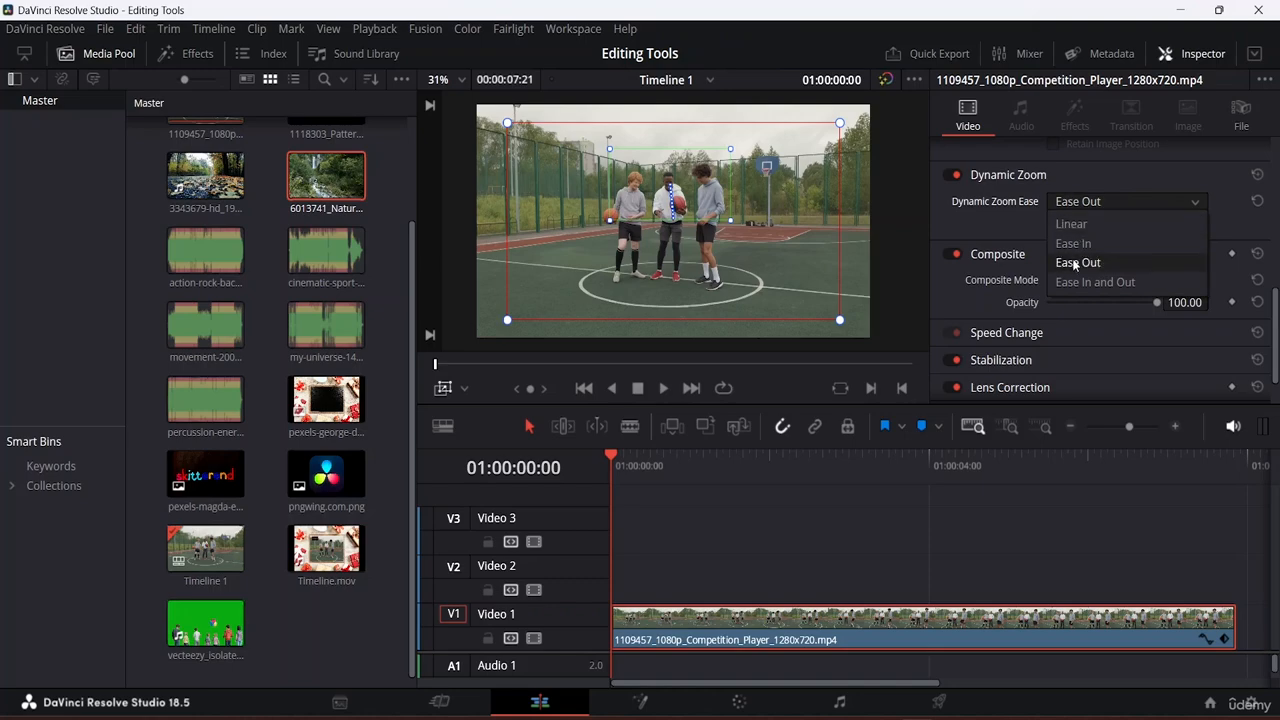
left_click(1076, 222)
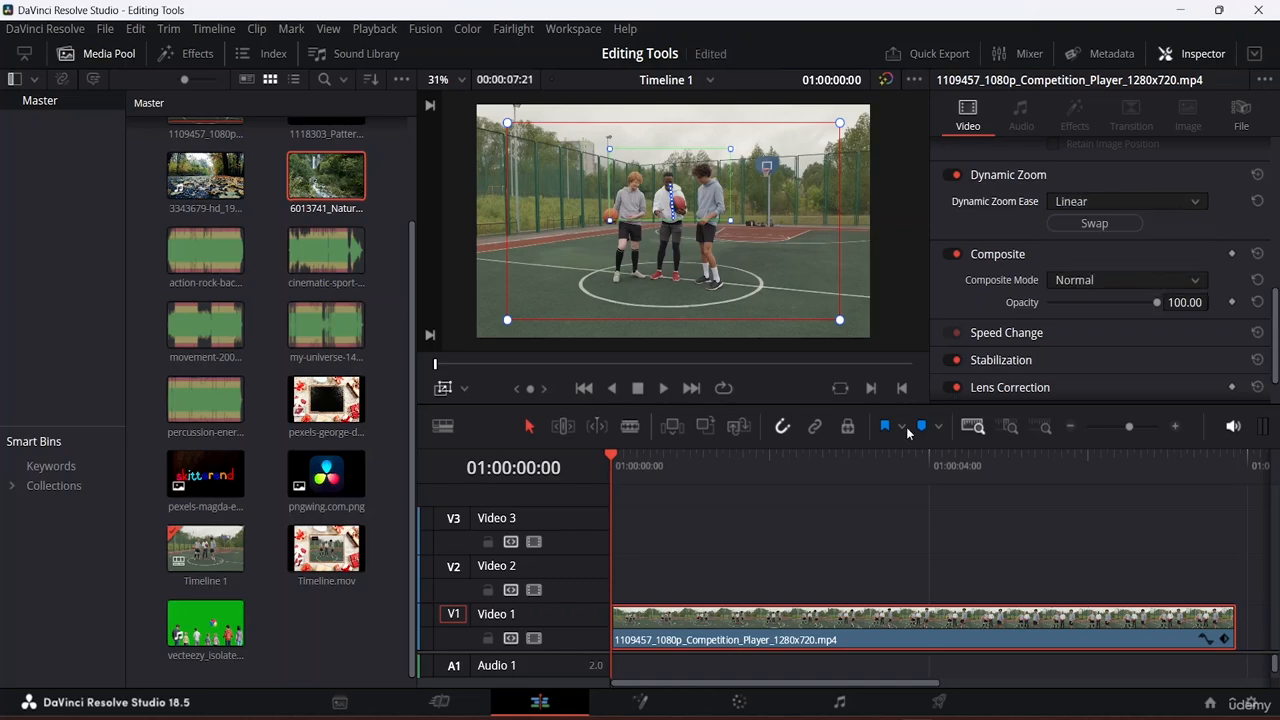
key("space")
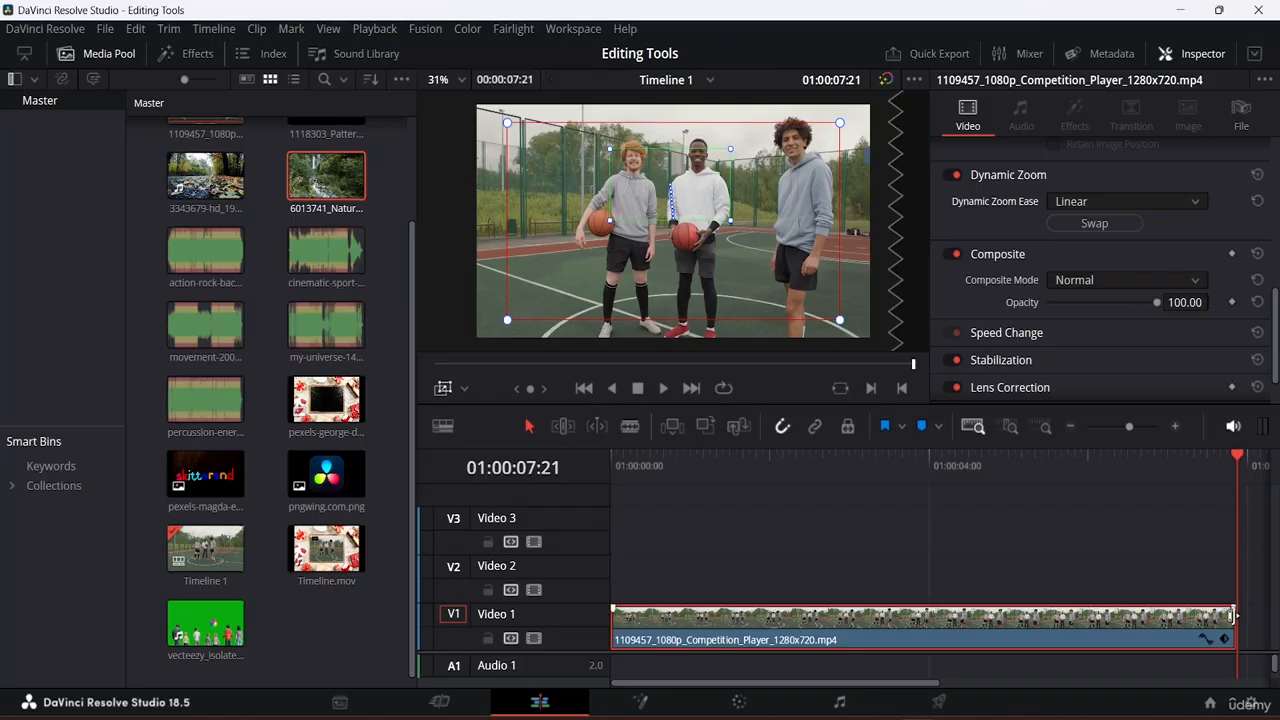
Shorten the basketball clip from its end to a duration of 00:00:01:14 and enlarge the viewer area.
left_click_drag(1232, 615, 700, 622)
key("shift+z")
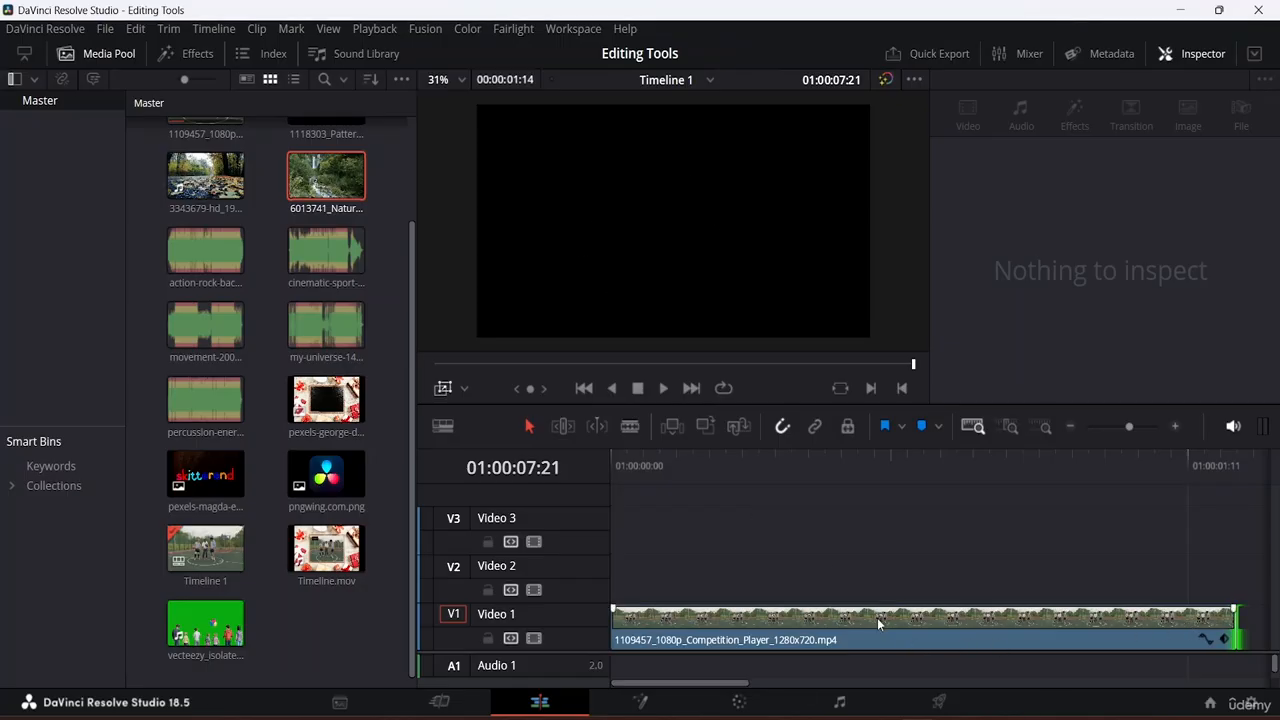
left_click(836, 620)
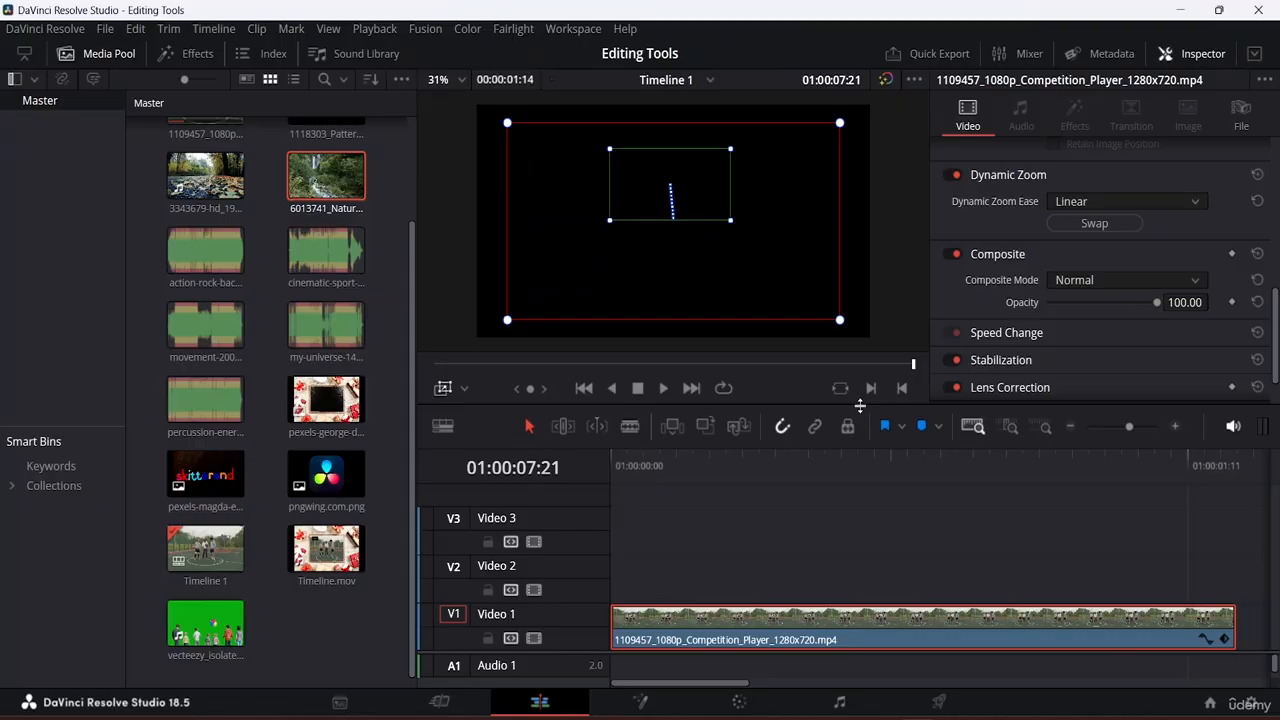
left_click_drag(856, 405, 858, 227)
left_click_drag(877, 319, 903, 577)
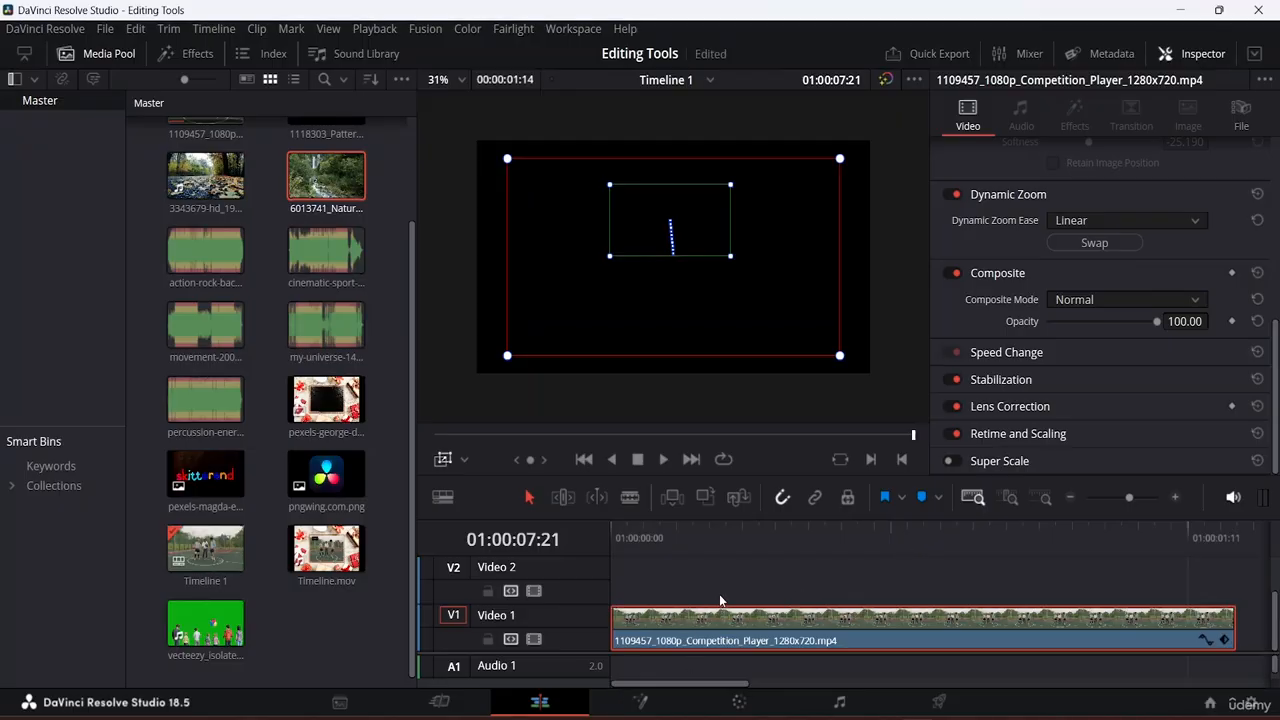
Play the shortened basketball clip repeatedly from its start to review the Linear zoom movement.
key("space")
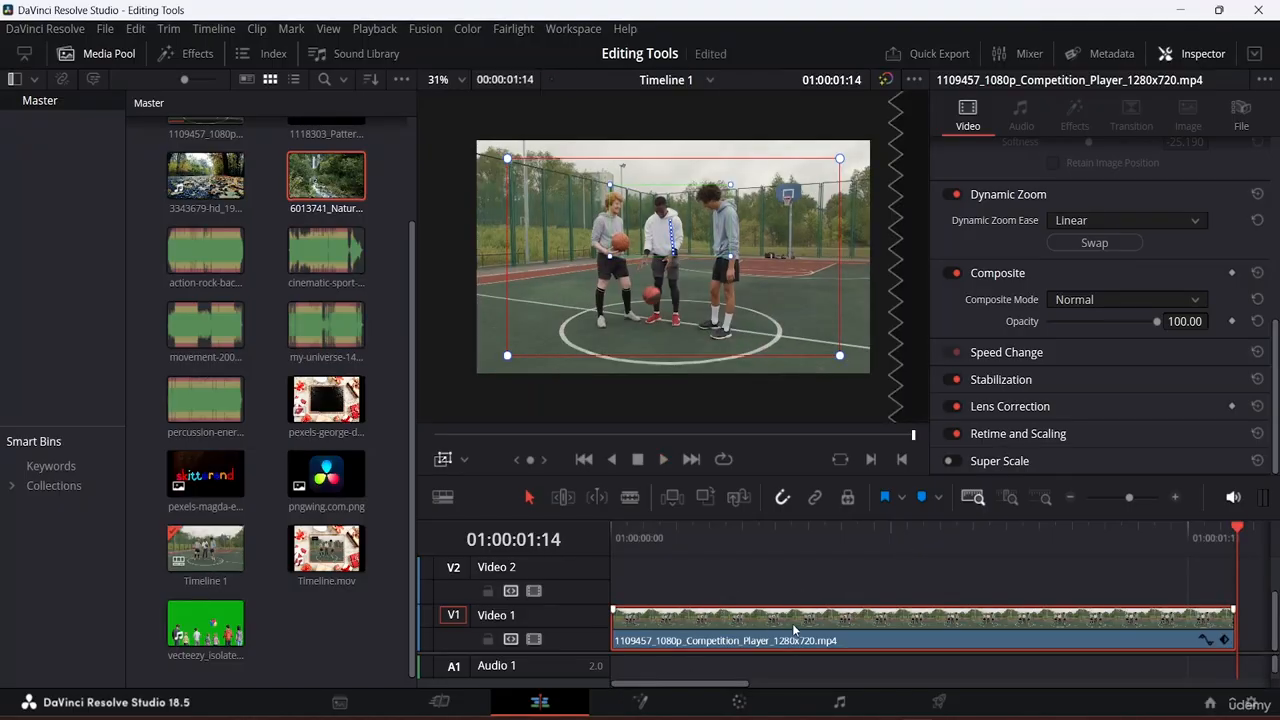
left_click_drag(1240, 527, 252, 496)
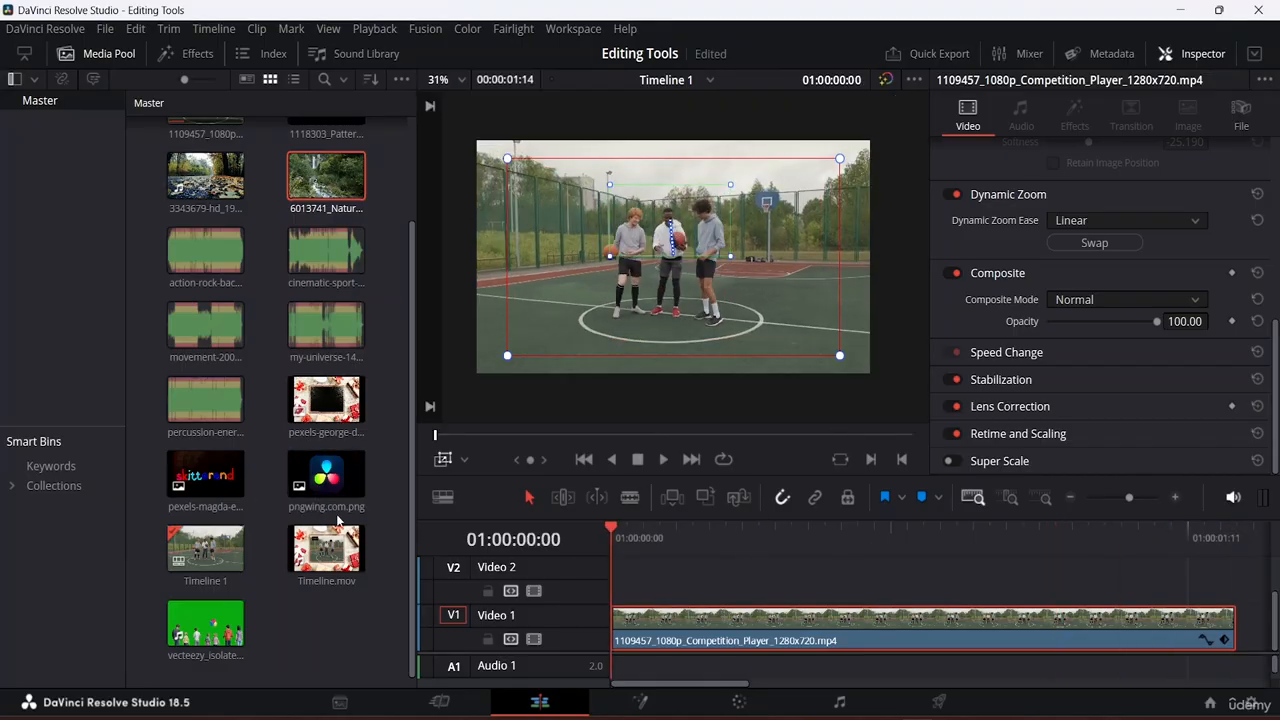
key("space")
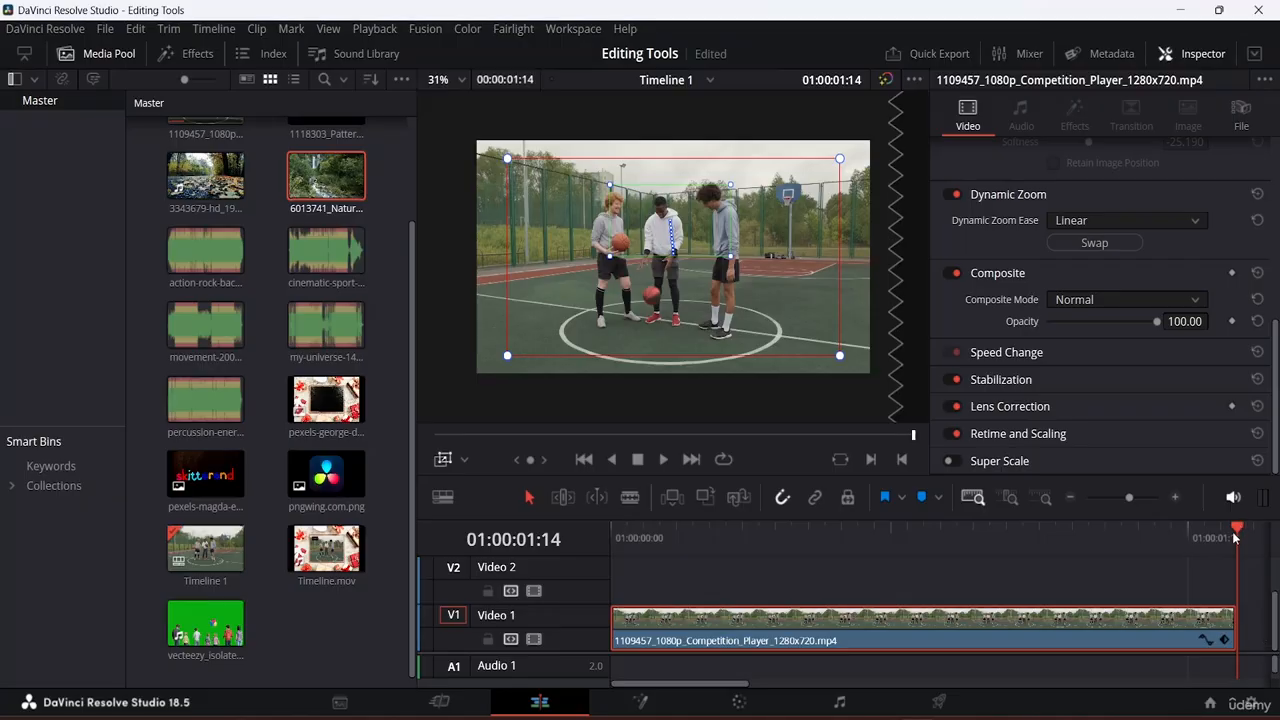
left_click_drag(1236, 537, 76, 537)
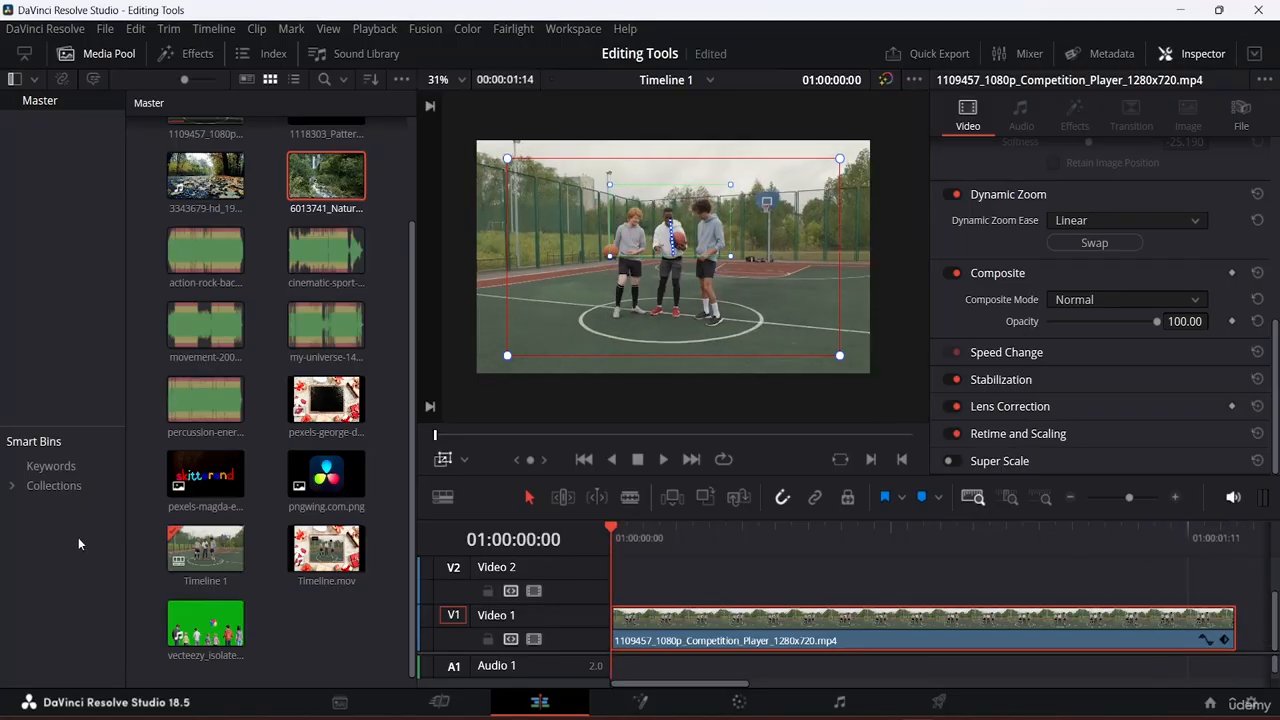
key("space")
key("space")
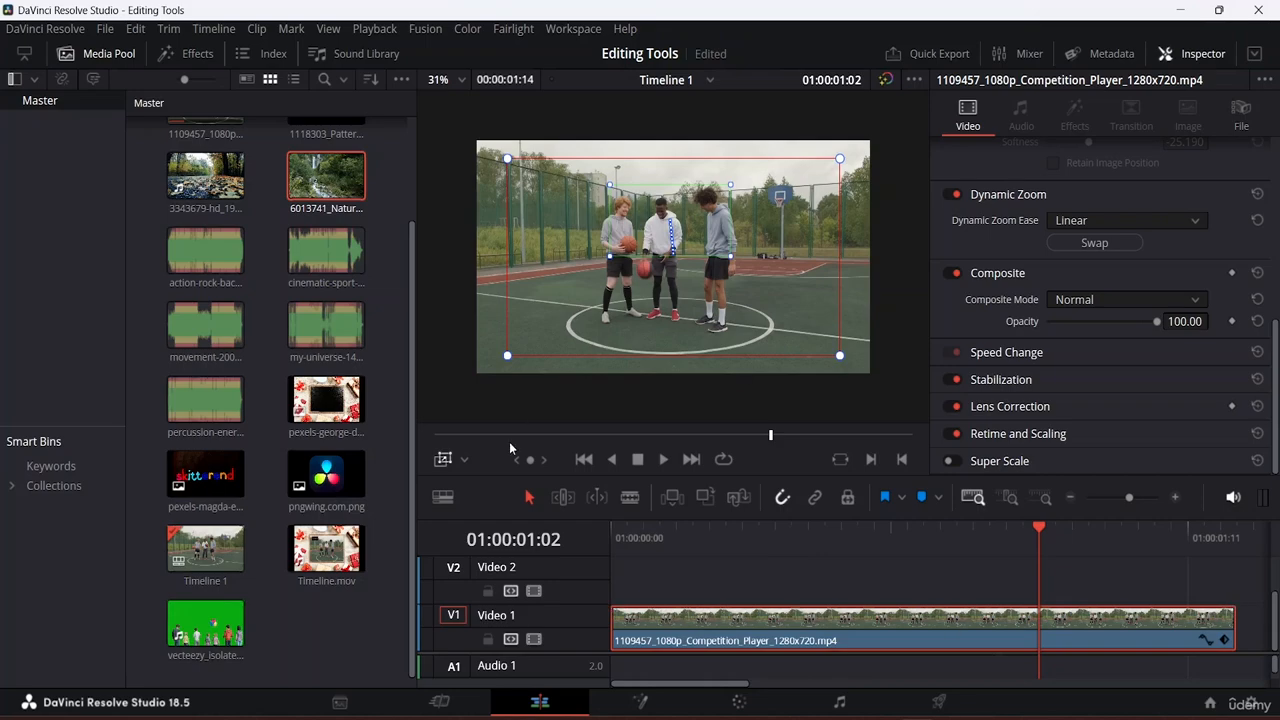
Toggle the Dynamic Zoom overlay off and back on, and enlarge the red rectangle to just beyond the whole frame.
left_click(441, 463)
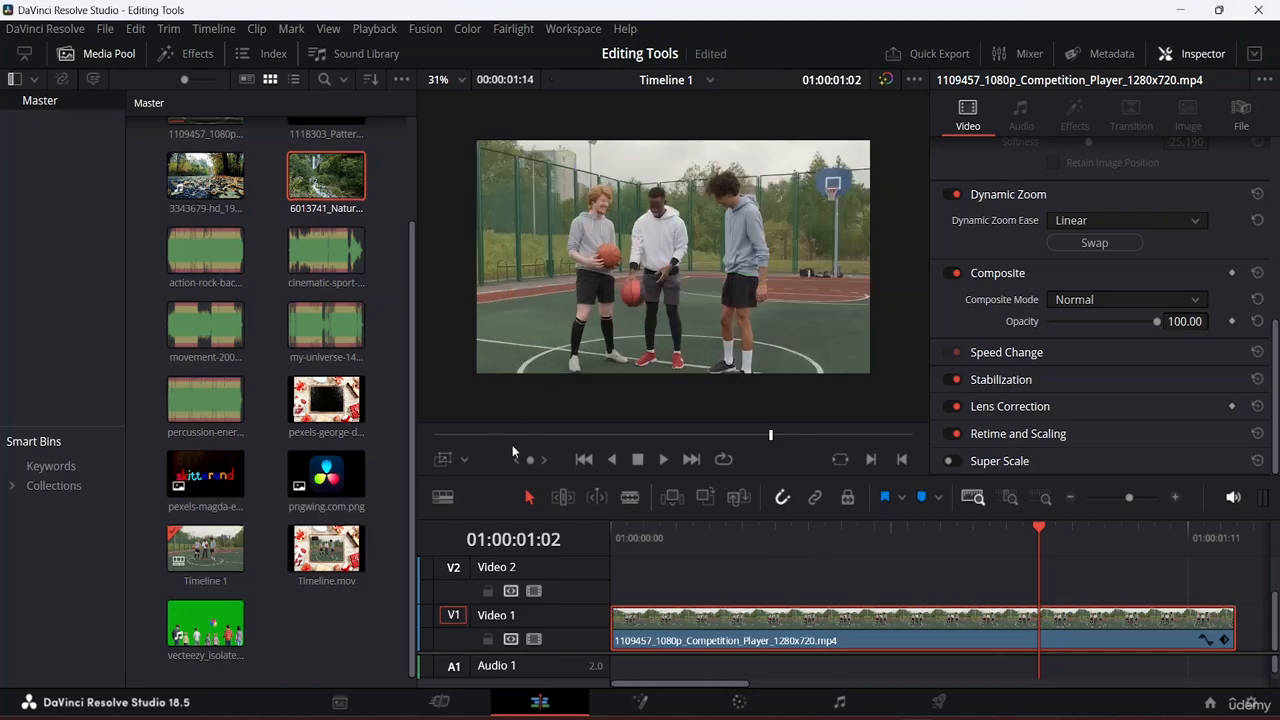
left_click(443, 460)
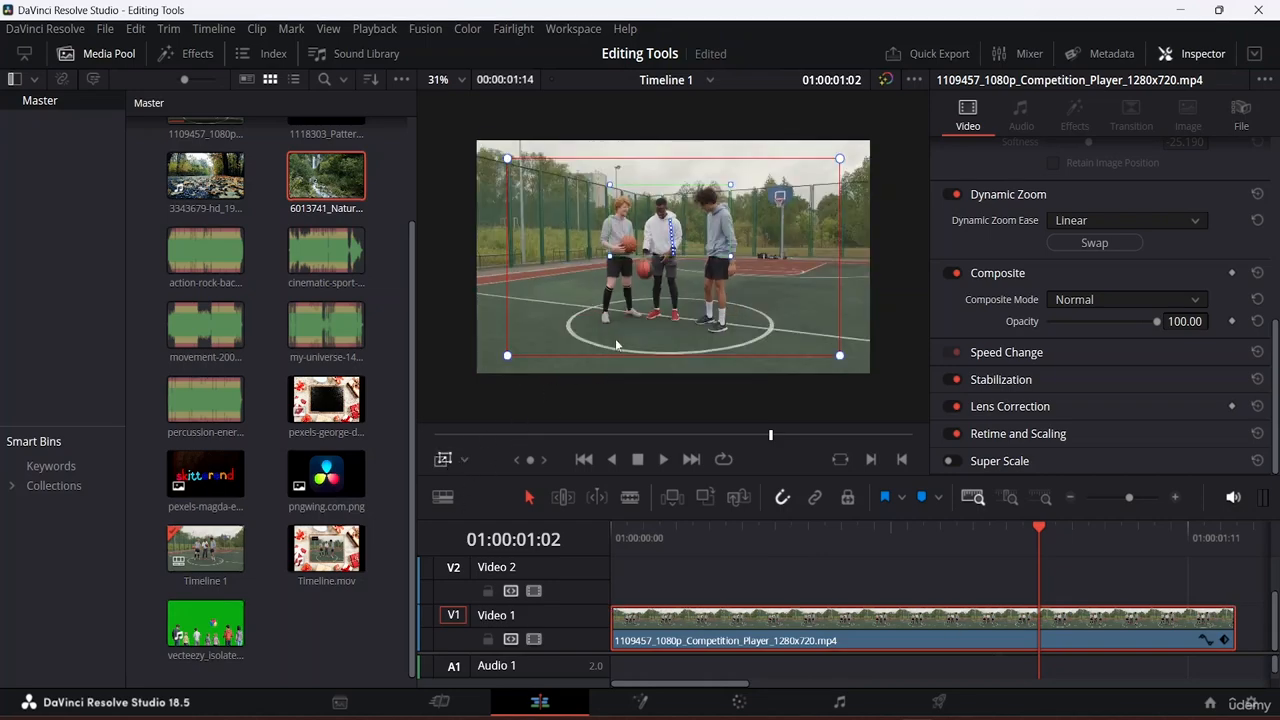
left_click_drag(508, 355, 467, 377)
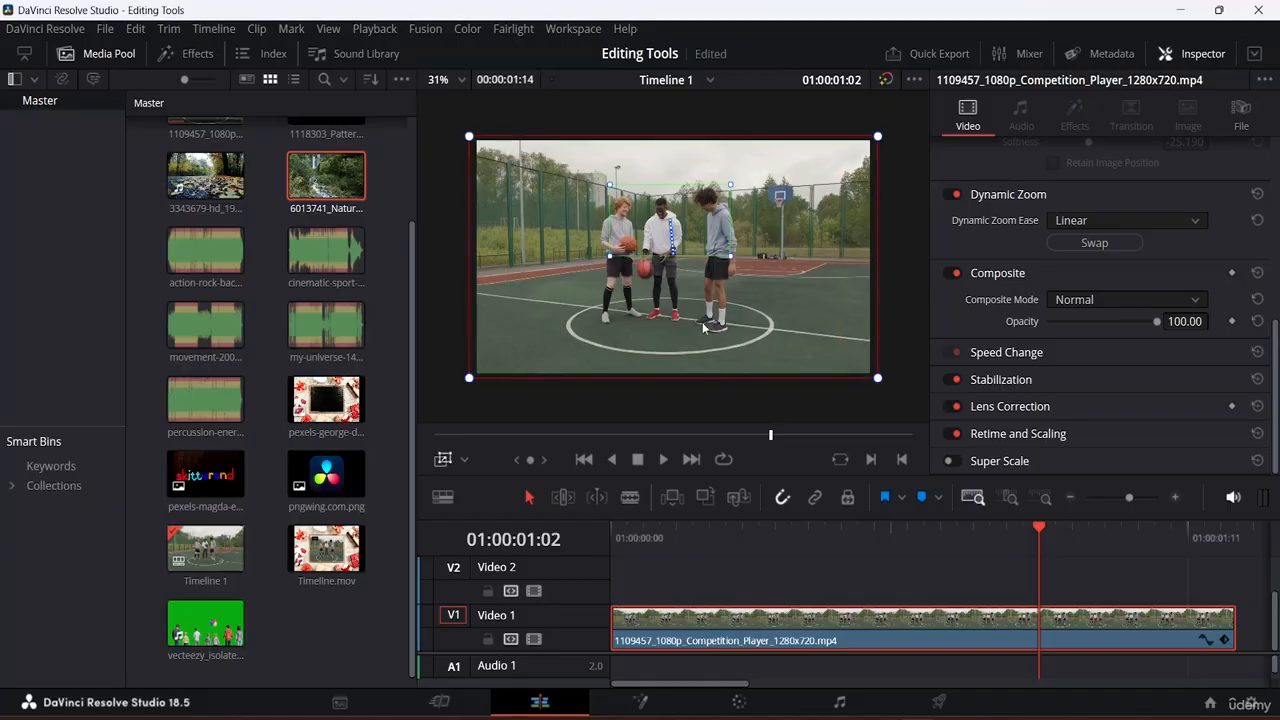
left_click_drag(682, 208, 689, 213)
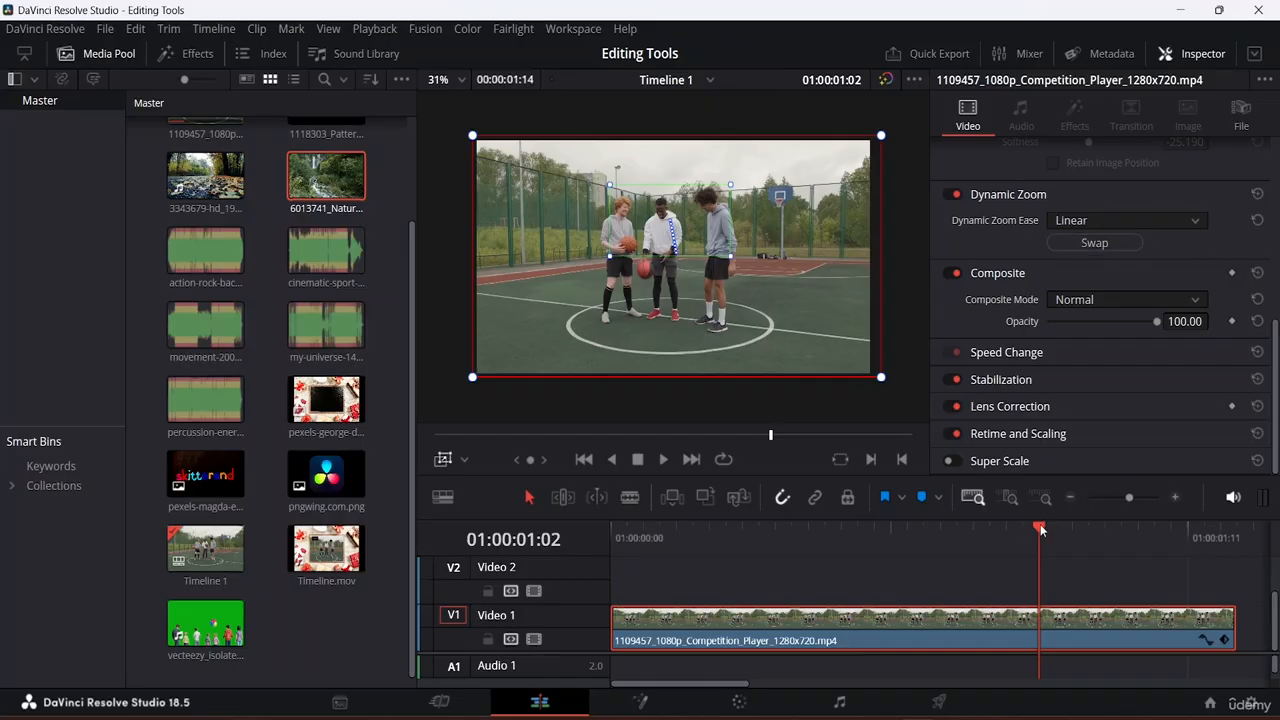
Play the basketball clip from its start to check the zoom with the enlarged red rectangle.
left_click_drag(1036, 529, 28, 515)
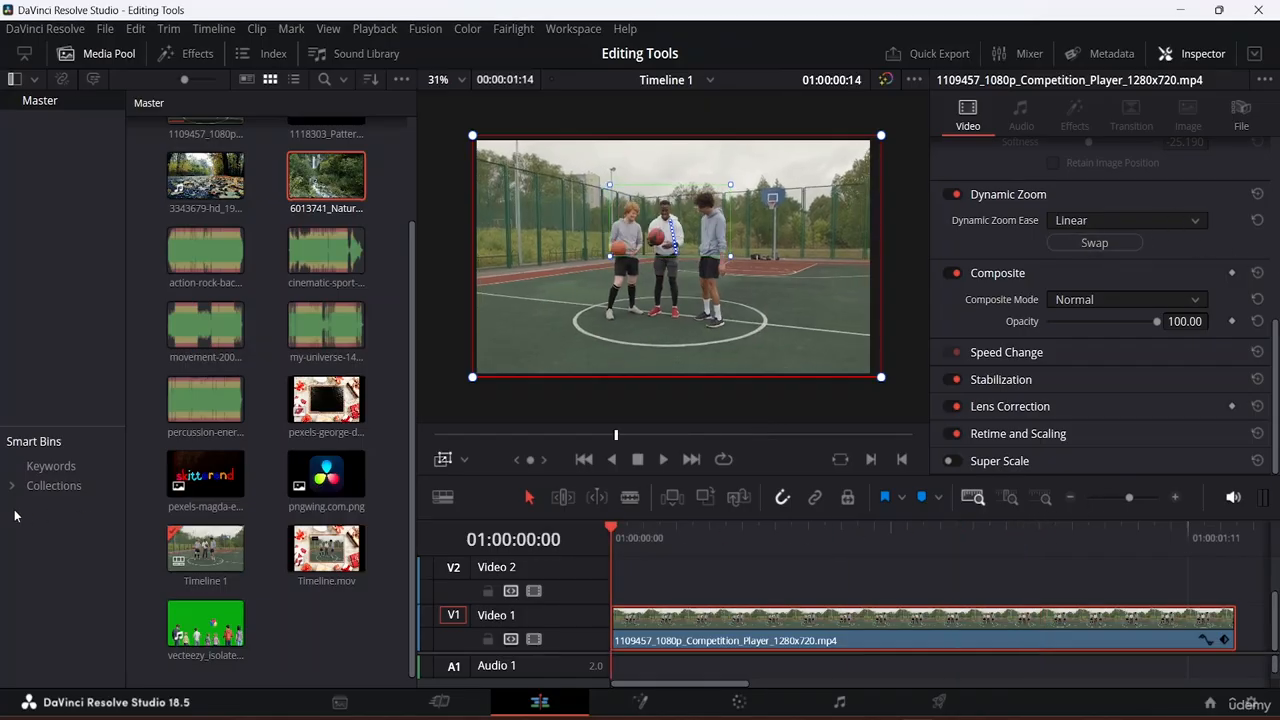
key("space")
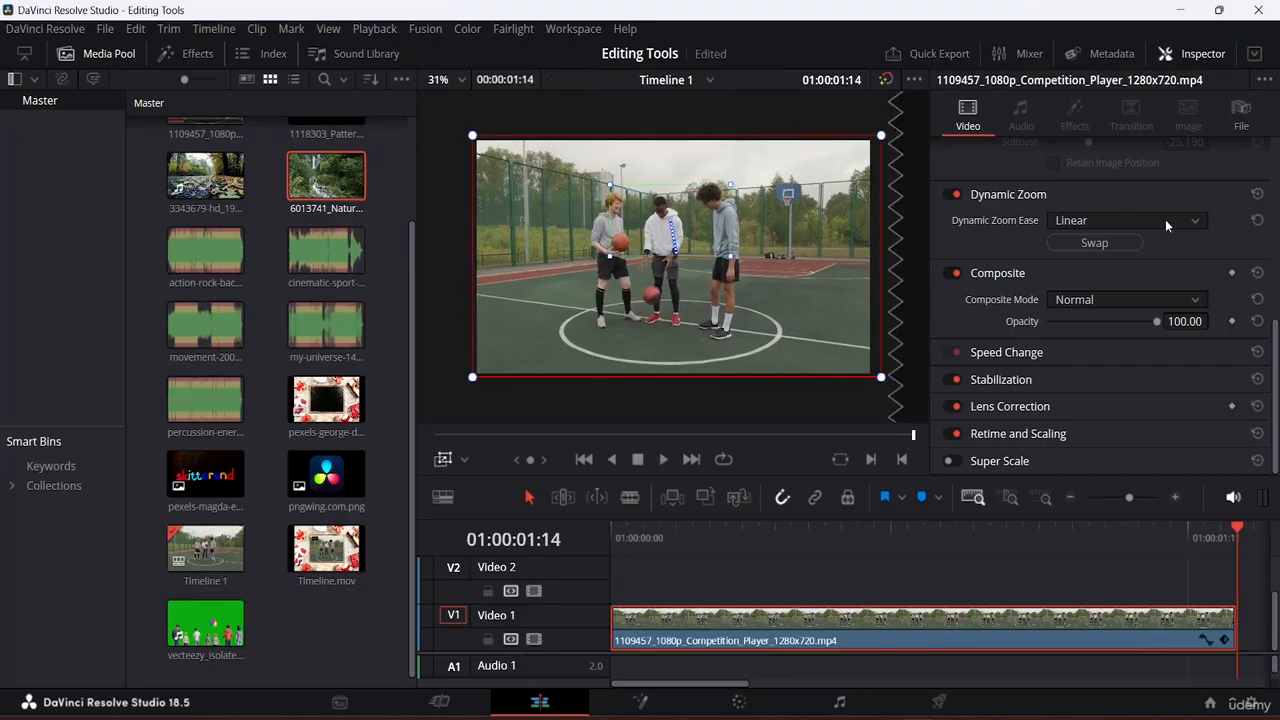
left_click_drag(1237, 528, 155, 520)
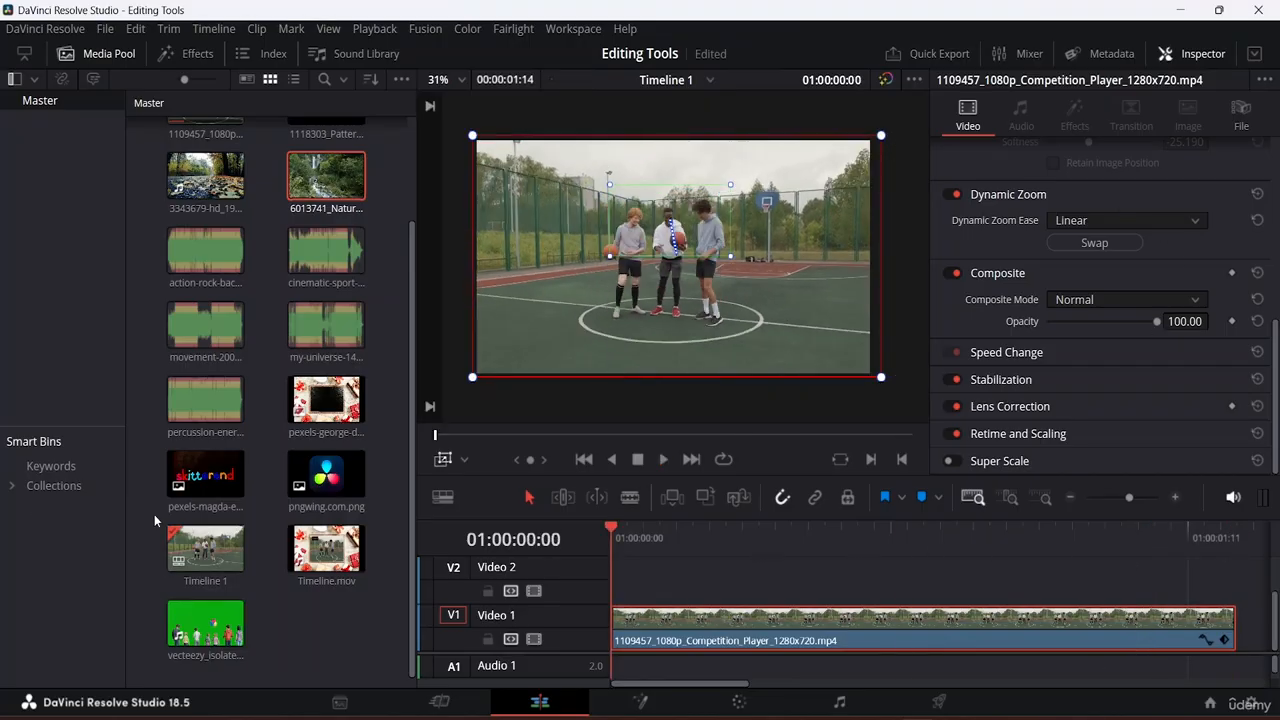
Set Dynamic Zoom Ease to Ease In, play the clip, and return the playhead to the start.
left_click(1154, 221)
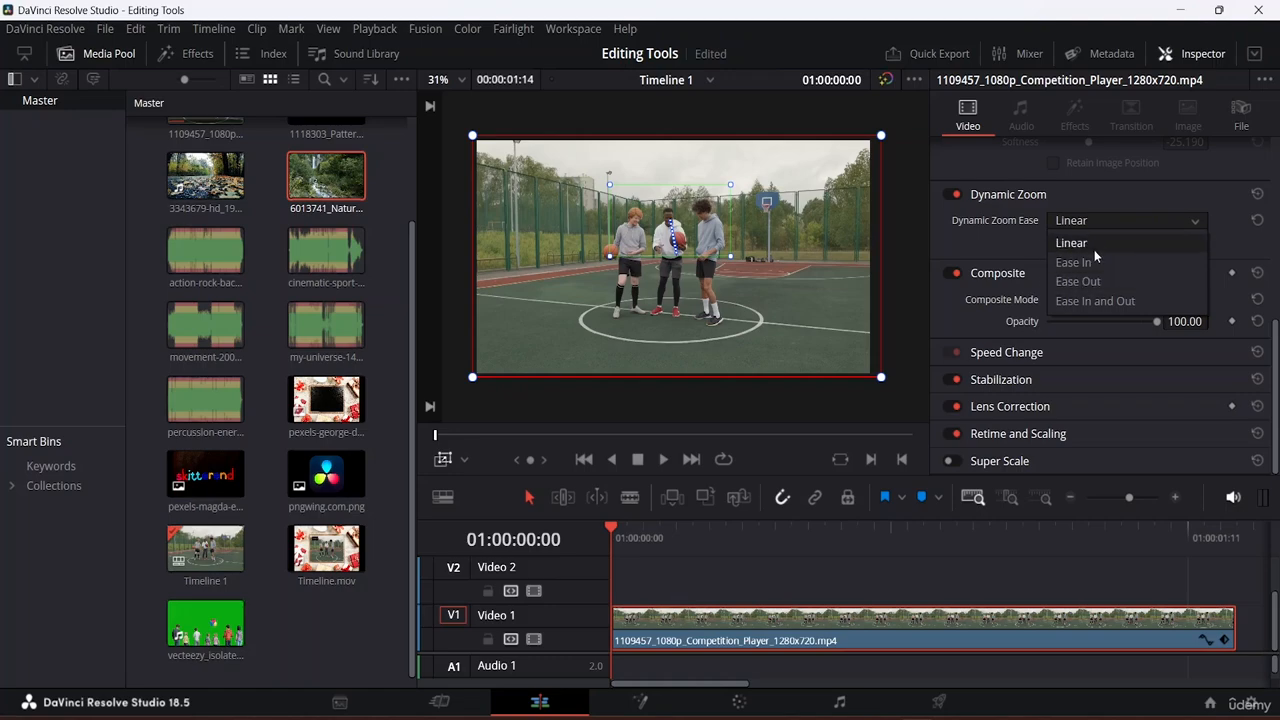
left_click(1097, 263)
key("space")
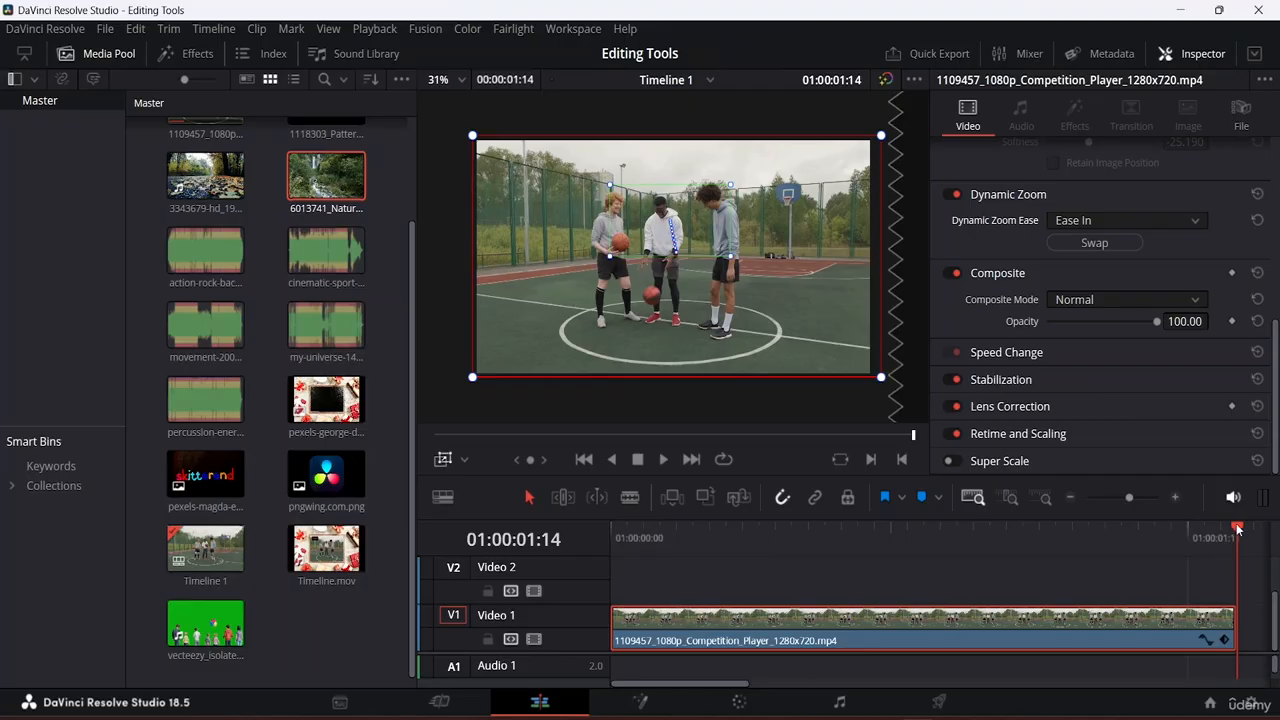
left_click_drag(1237, 530, 2, 535)
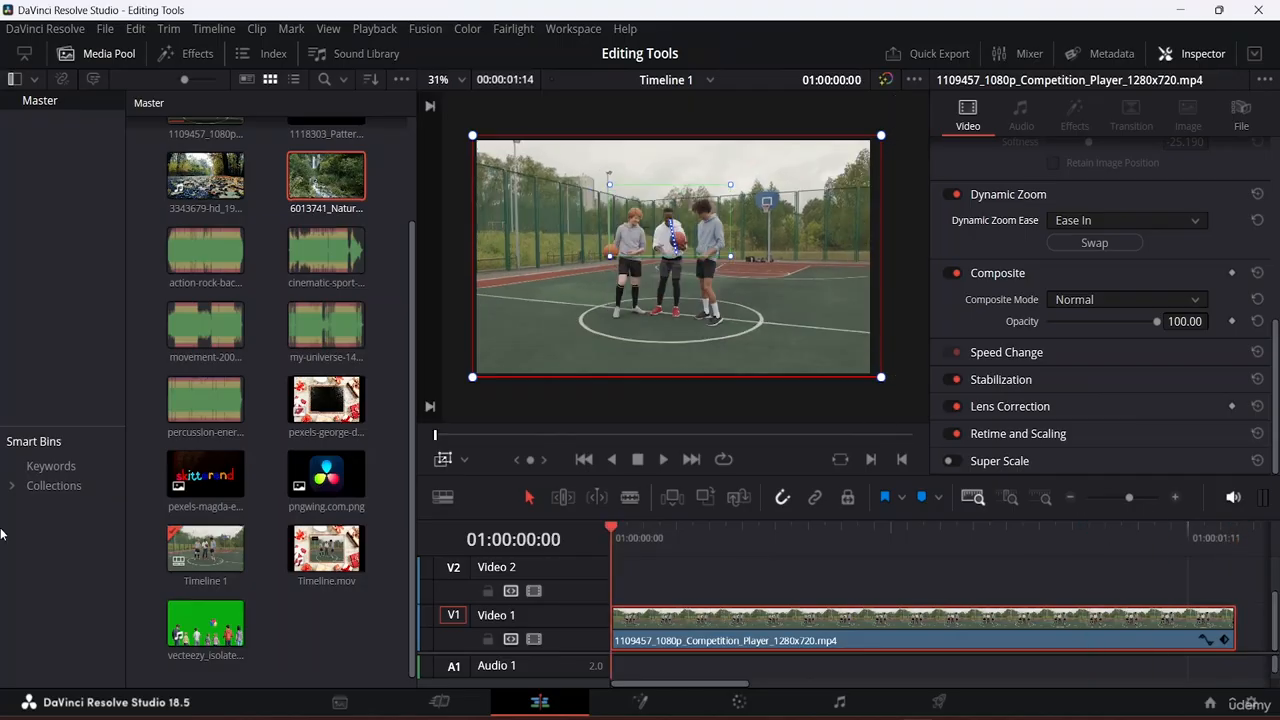
Change Dynamic Zoom Ease to Ease Out and play the clip to compare the movement.
left_click(1154, 220)
left_click(1092, 283)
key("space")
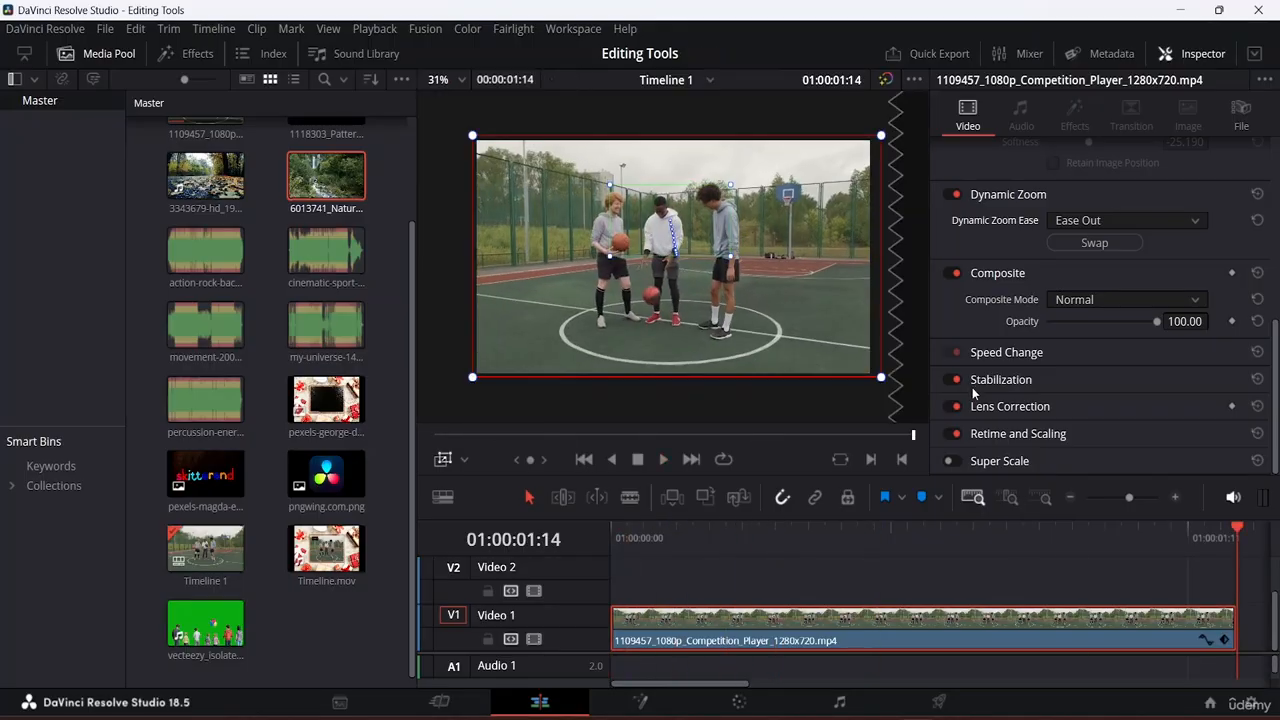
Set Dynamic Zoom Ease to Ease In and Out and play the clip from its start.
left_click(1194, 220)
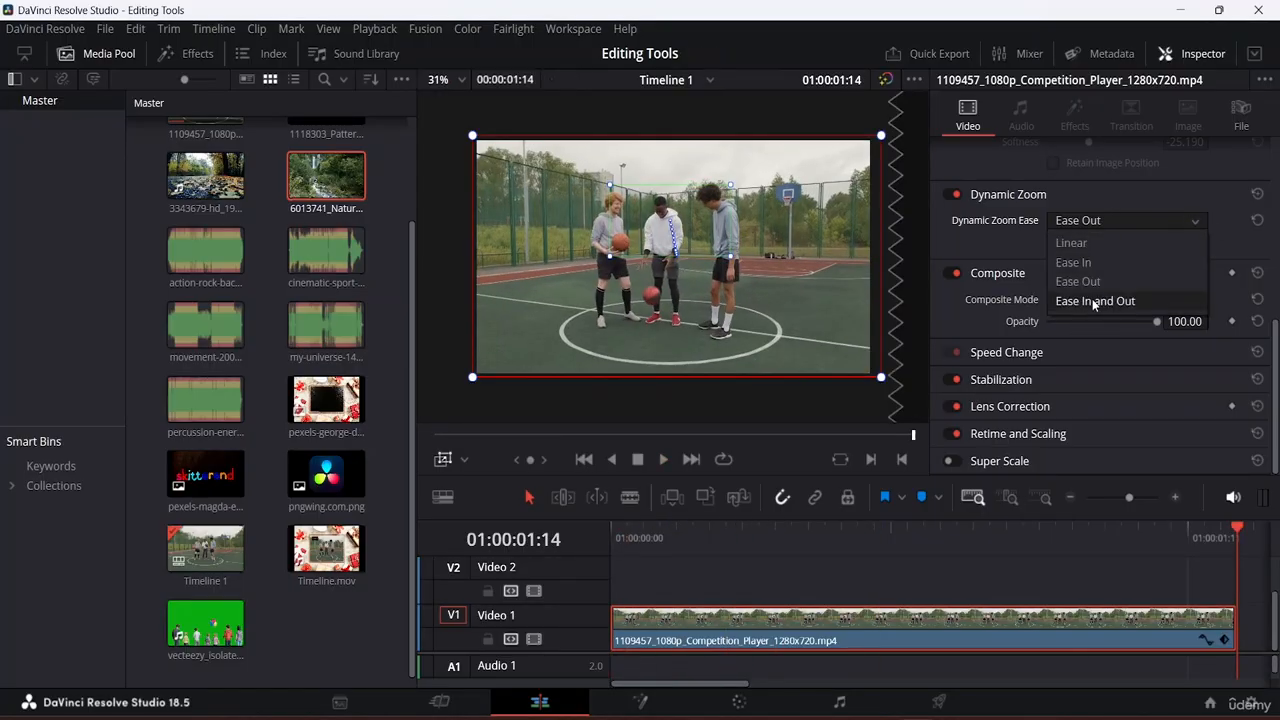
left_click(1110, 301)
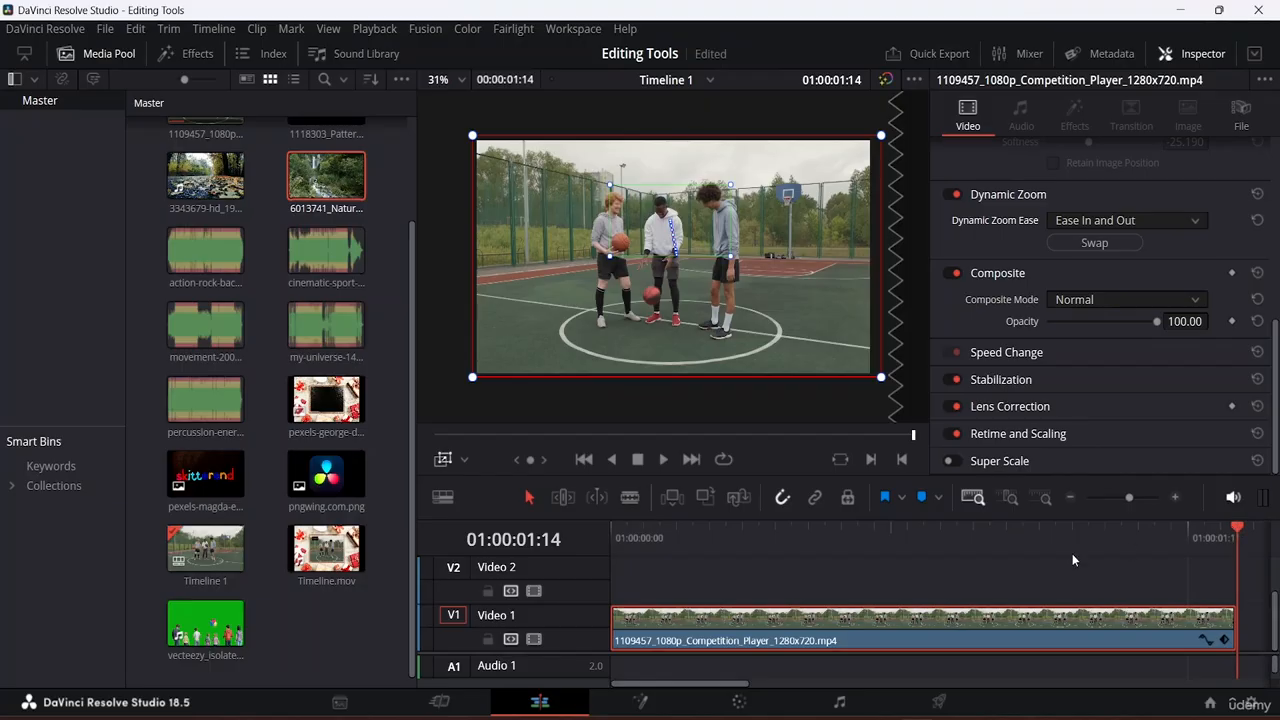
left_click_drag(1238, 528, 611, 528)
key("space")
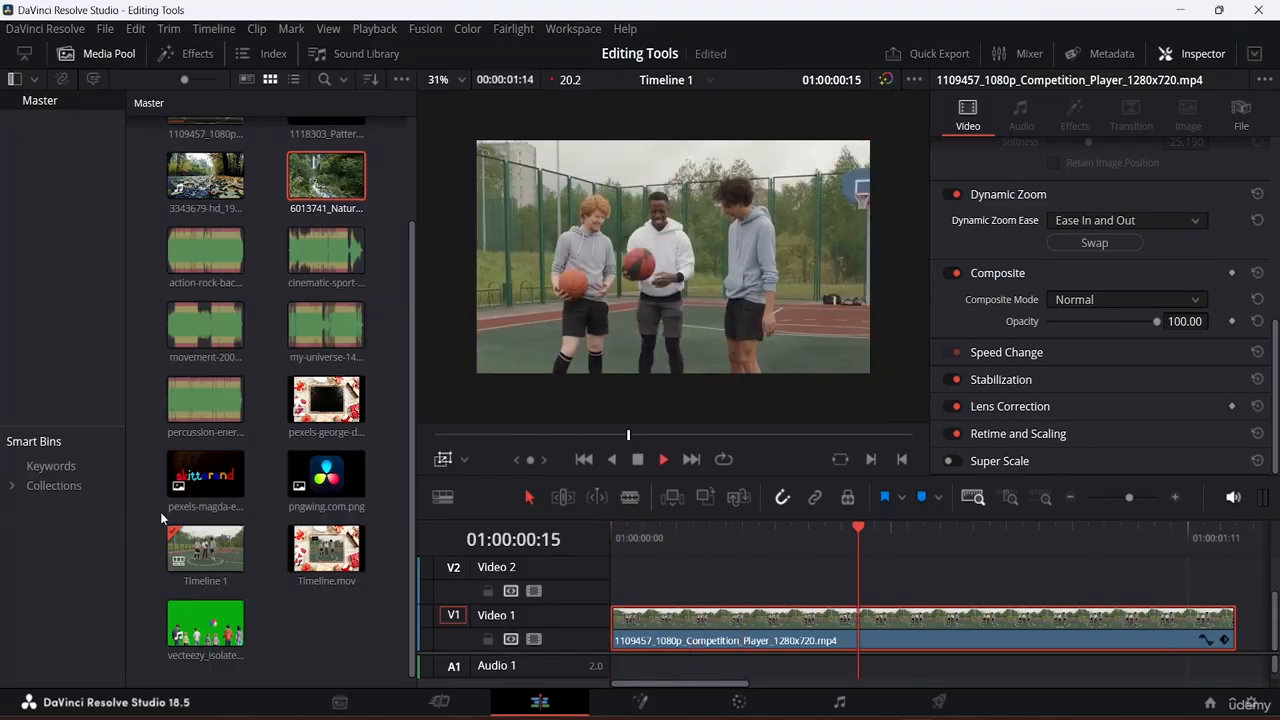
left_click(200, 493)
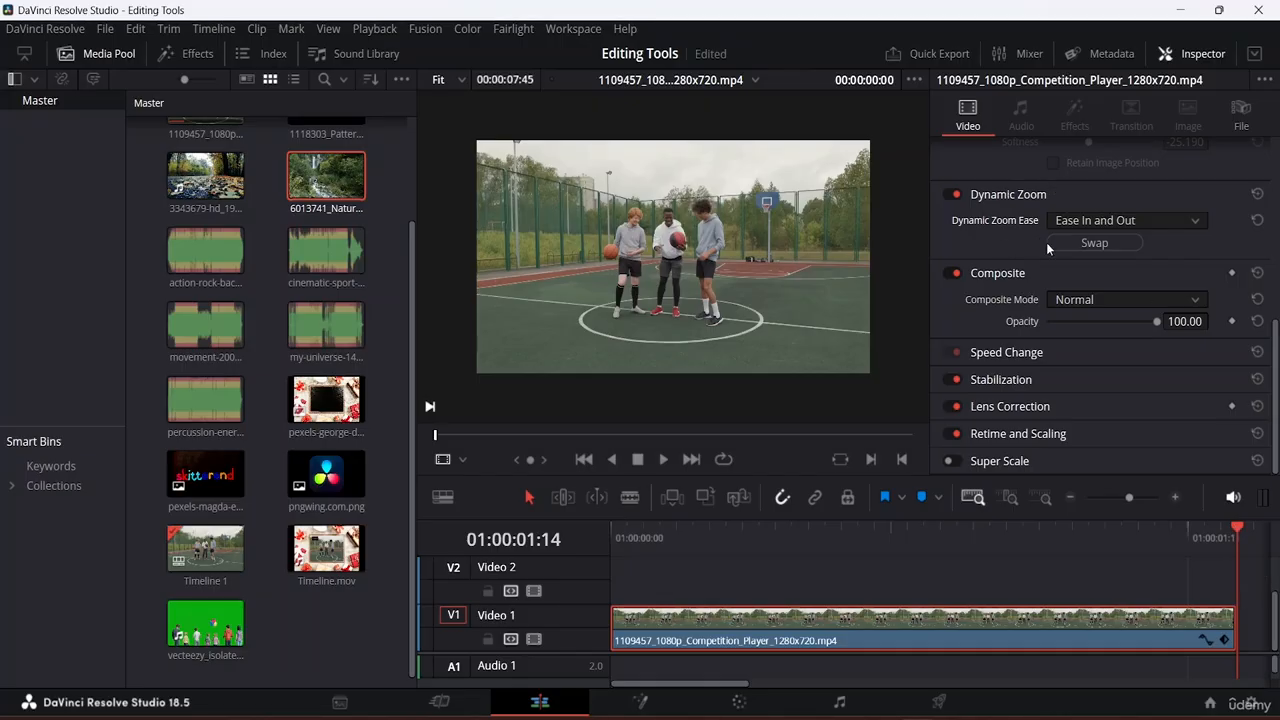
scroll(1052, 240, "up", 3)
scroll(1022, 204, "up", 5)
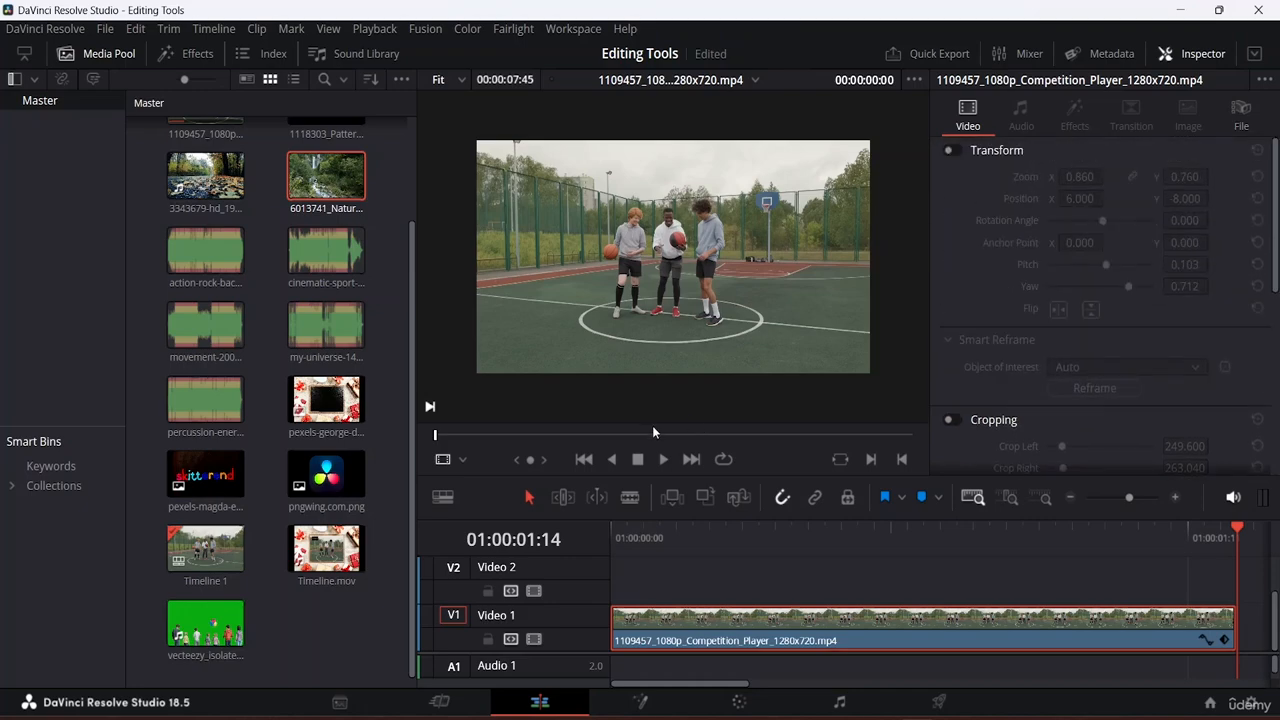
left_click(461, 461)
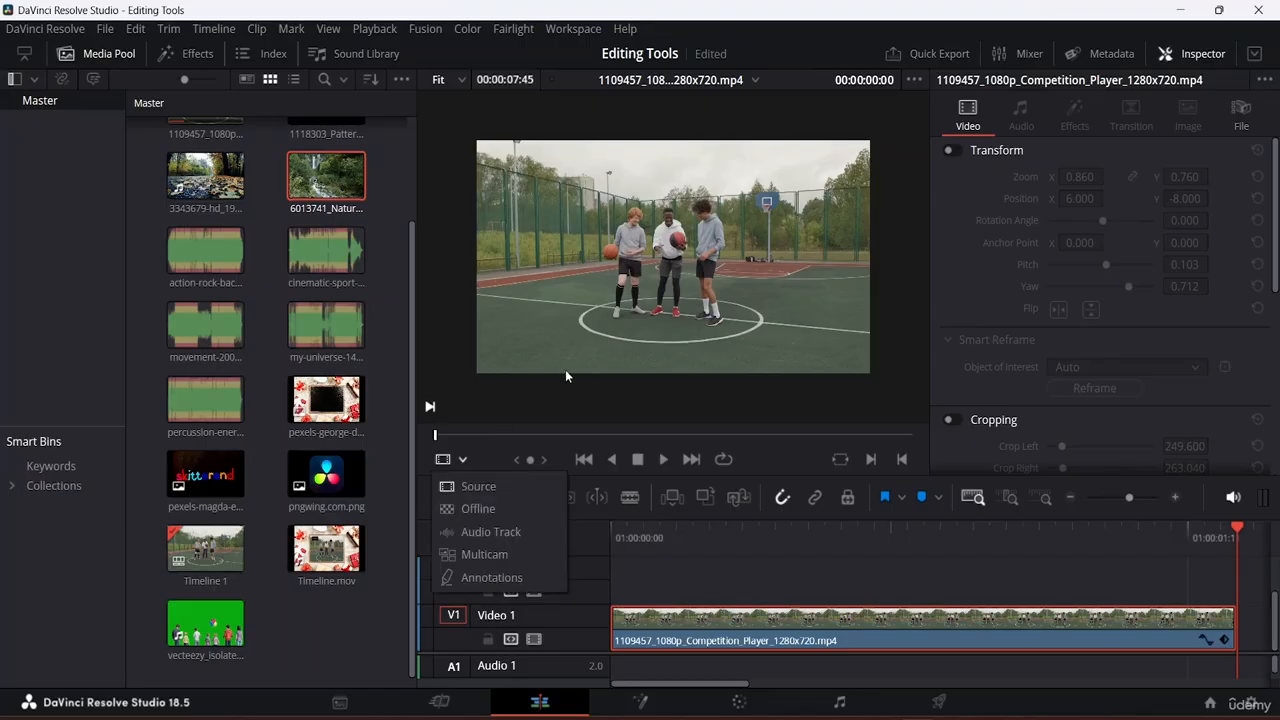
left_click(771, 453)
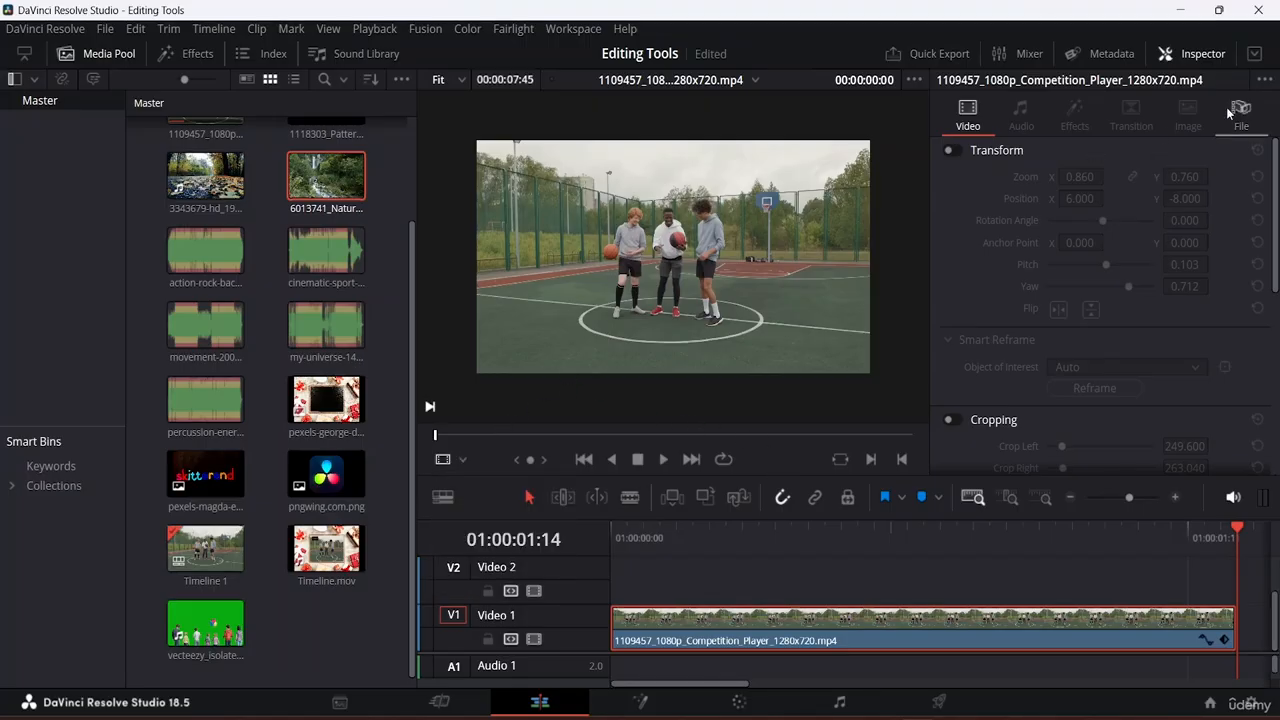
Hide the Inspector and switch the basketball clip's viewer overlay to Crop and finally to Transform.
left_click(1209, 54)
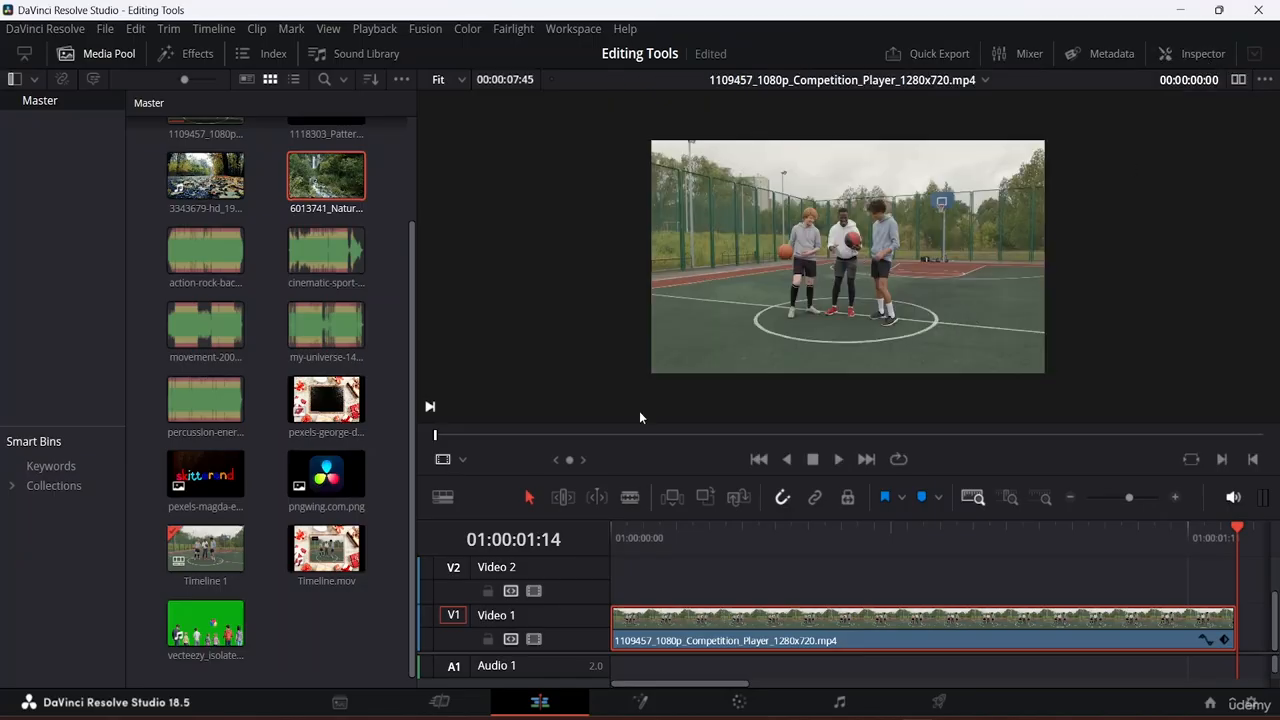
left_click(781, 615)
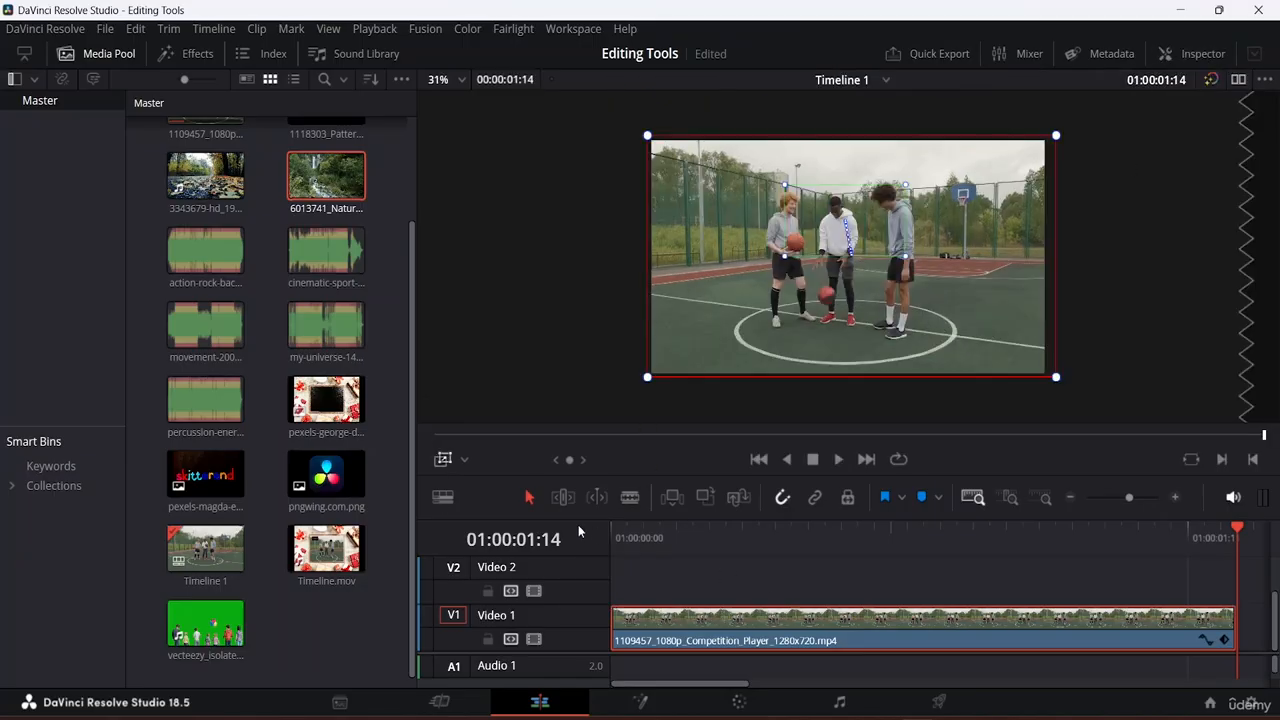
left_click(458, 461)
left_click(466, 455)
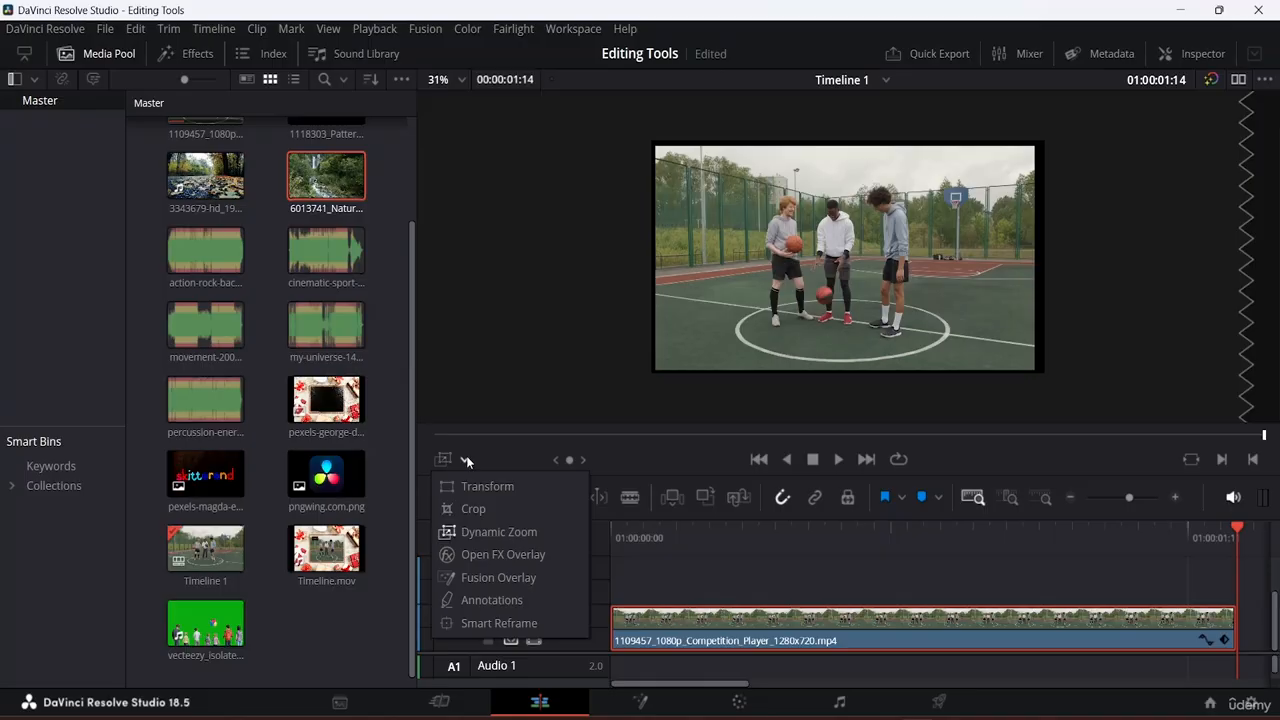
left_click(490, 510)
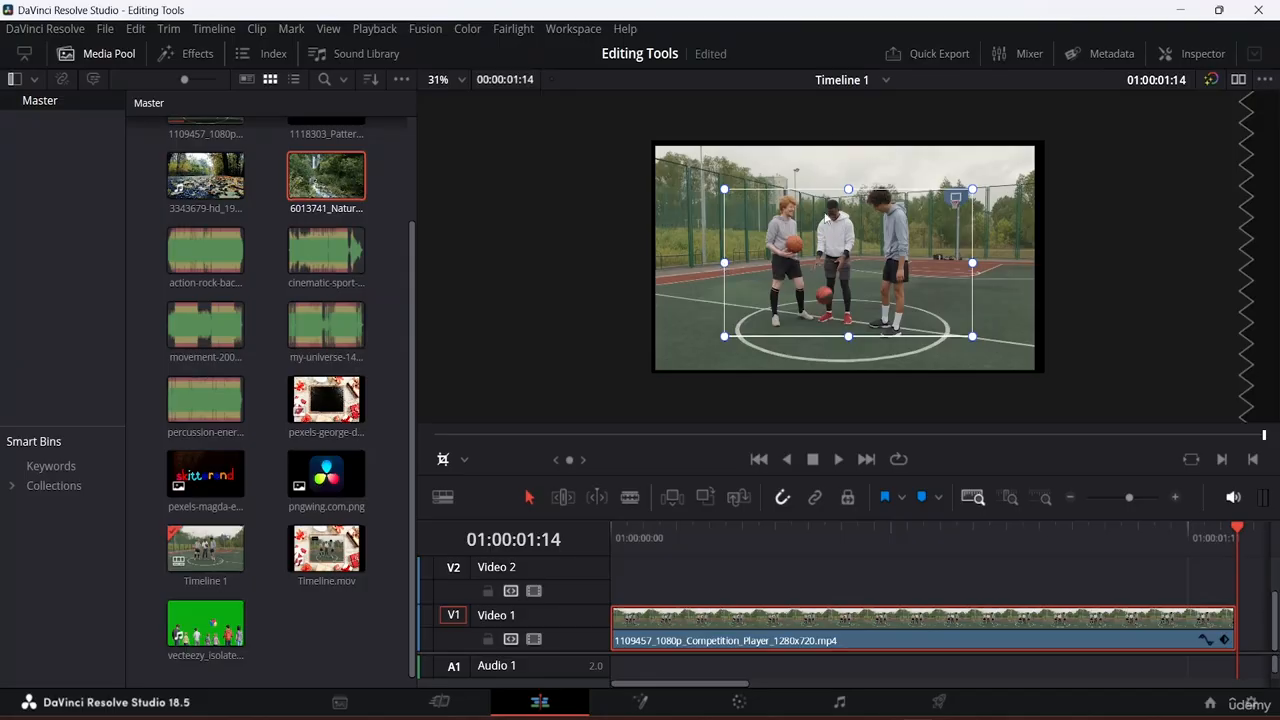
left_click(464, 459)
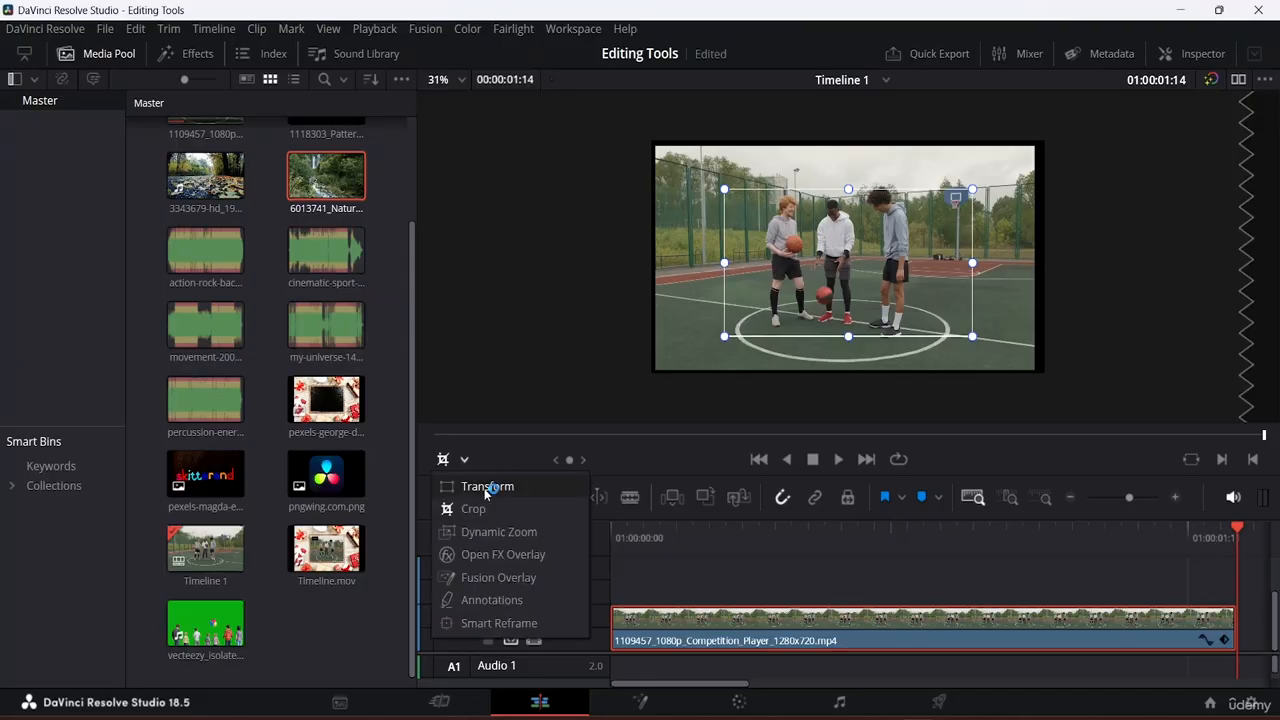
left_click(484, 489)
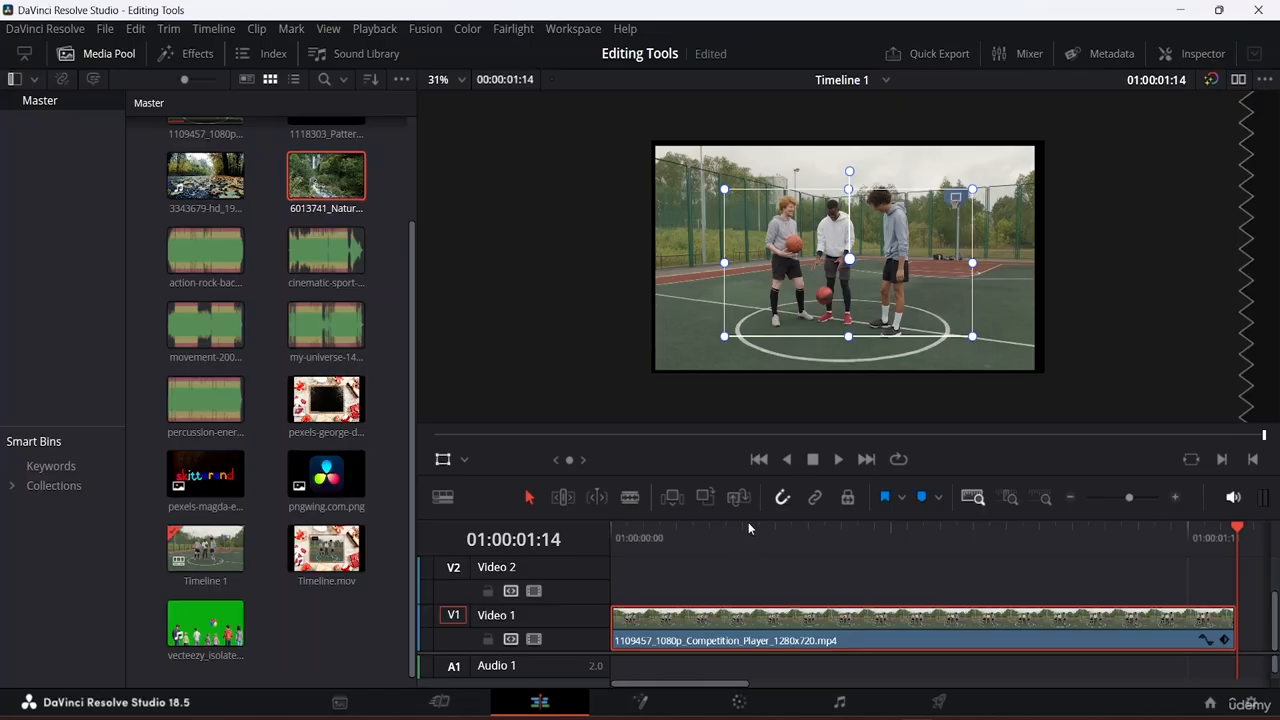
Reopen the Inspector and turn off Dynamic Zoom for the basketball clip.
left_click(1183, 57)
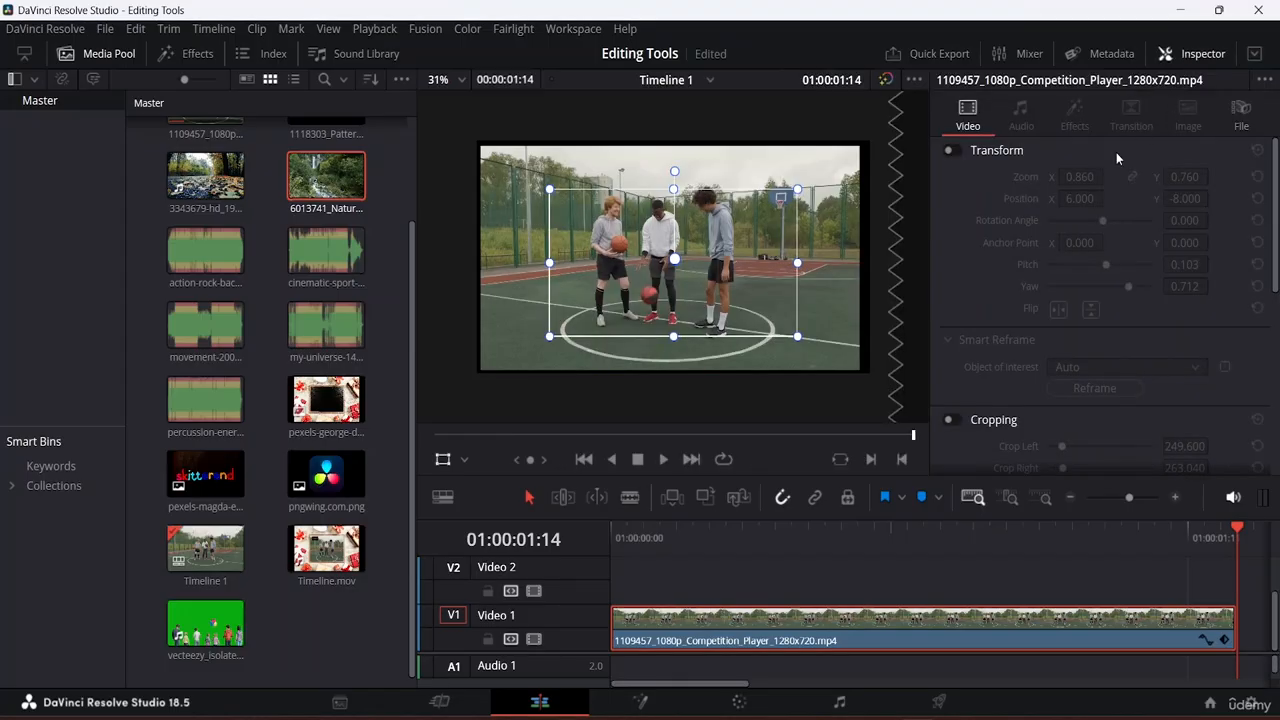
scroll(1139, 254, "down", 6)
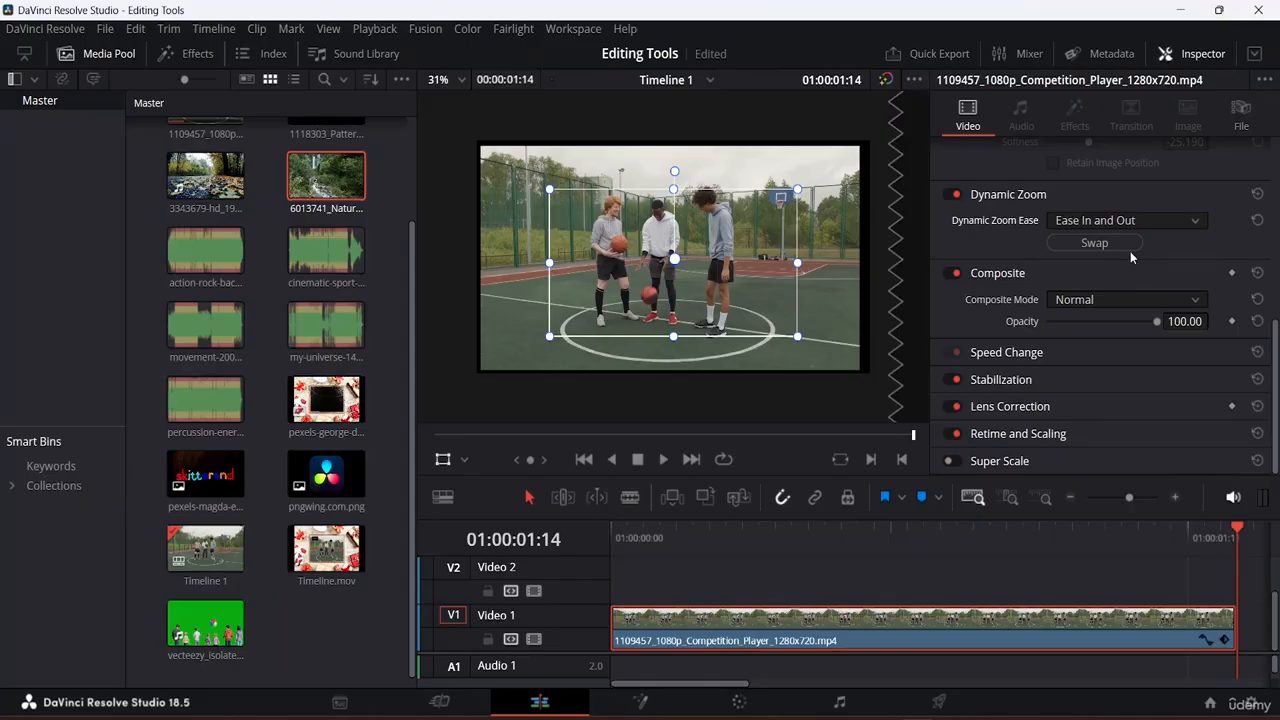
left_click(948, 195)
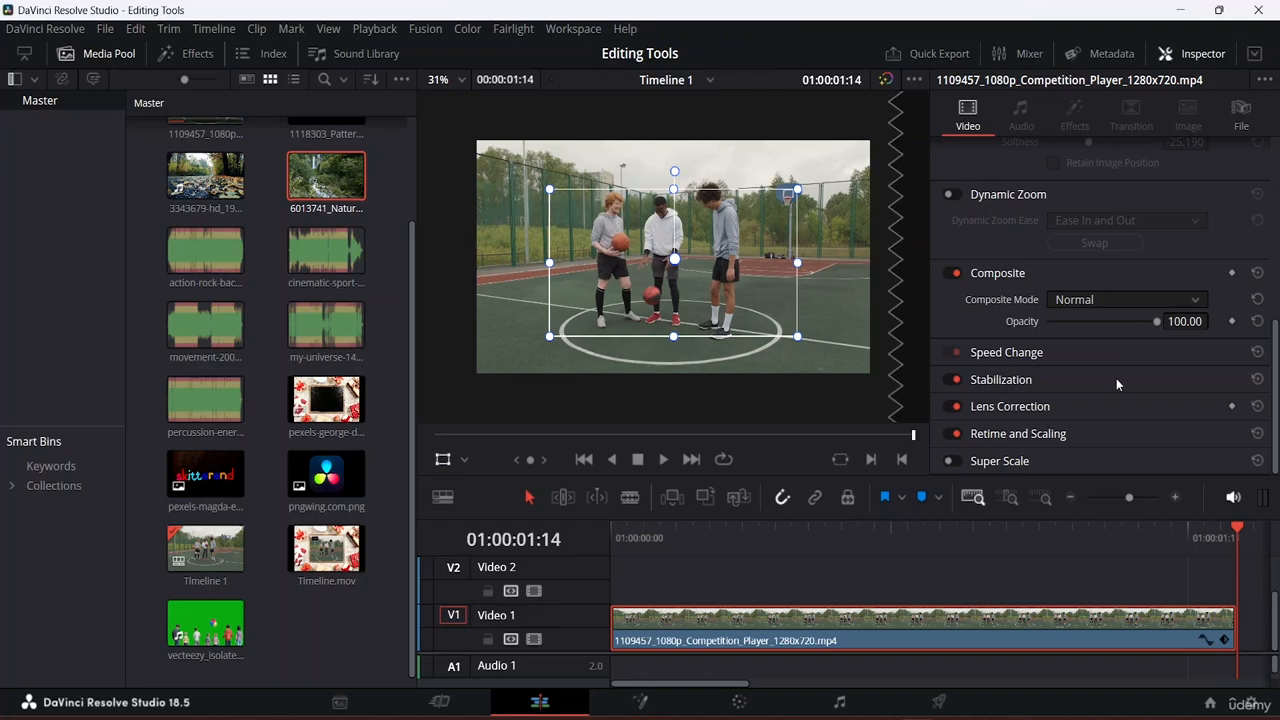
Place pngwing.com.png on Video 2 from the timeline's start and trim its end to match the basketball clip.
key("Up")
key("Down")
left_click_drag(1238, 530, 677, 530)
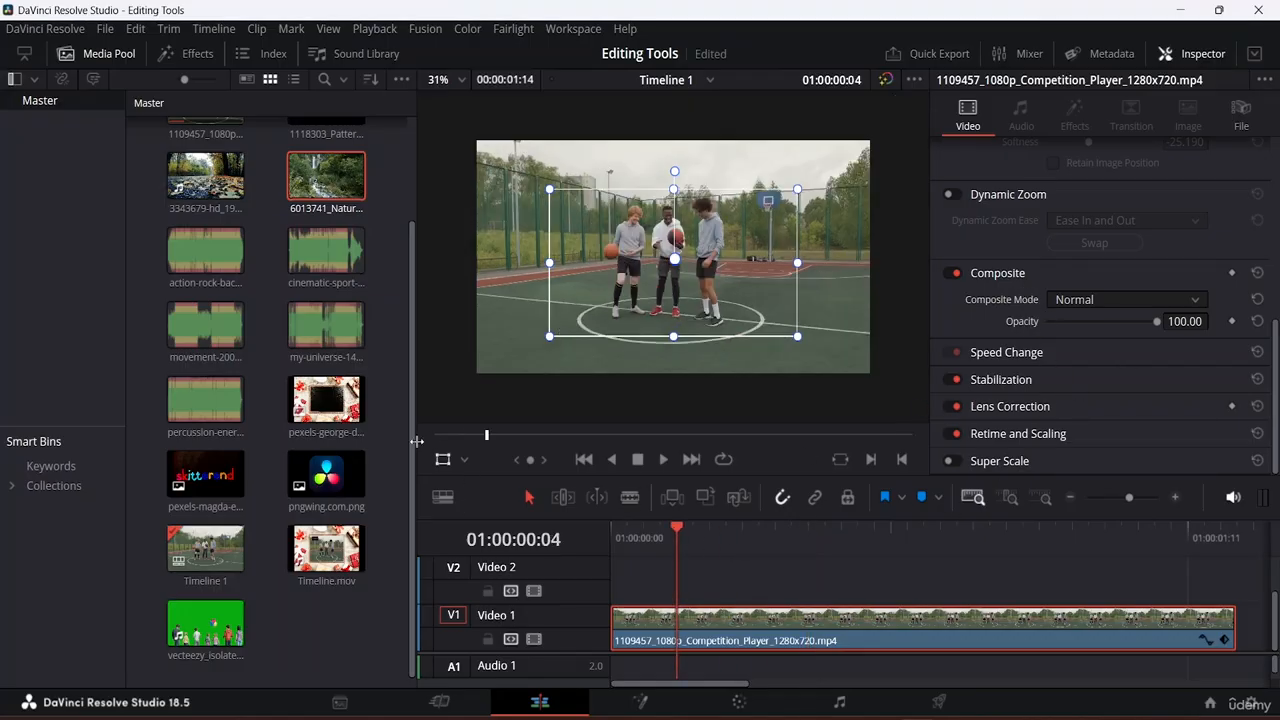
left_click_drag(329, 486, 604, 597)
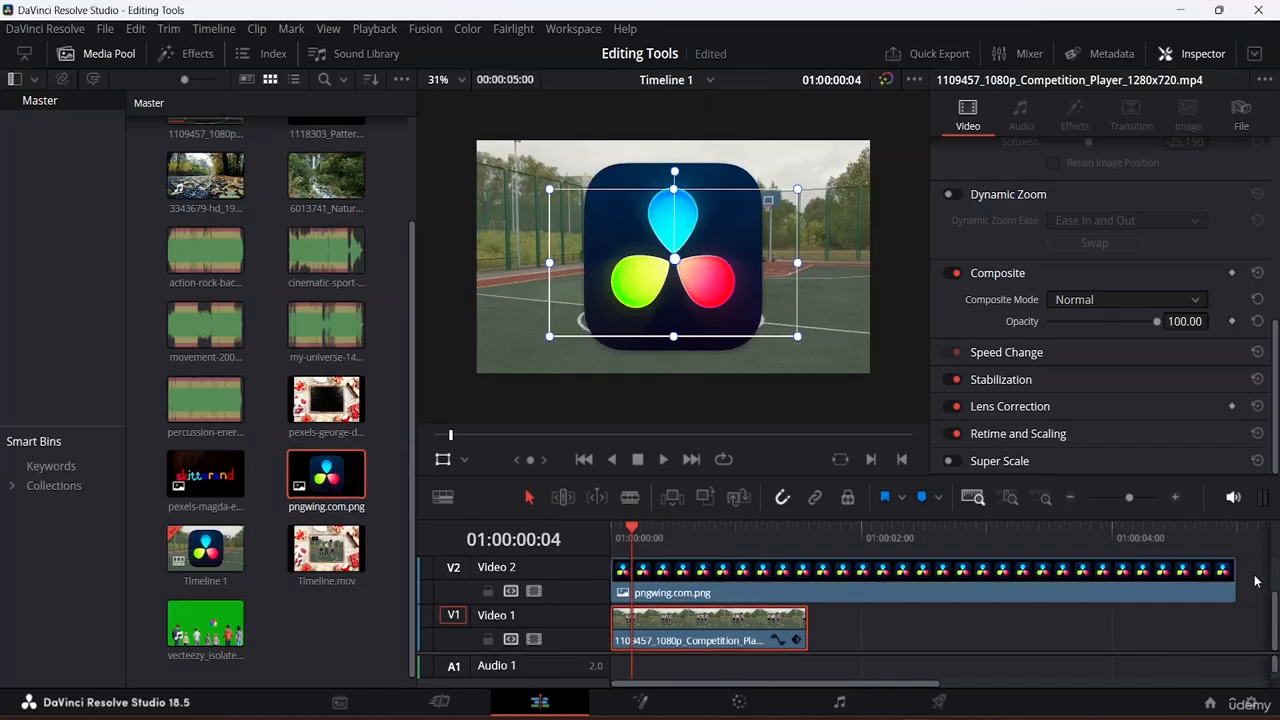
left_click_drag(1237, 577, 810, 580)
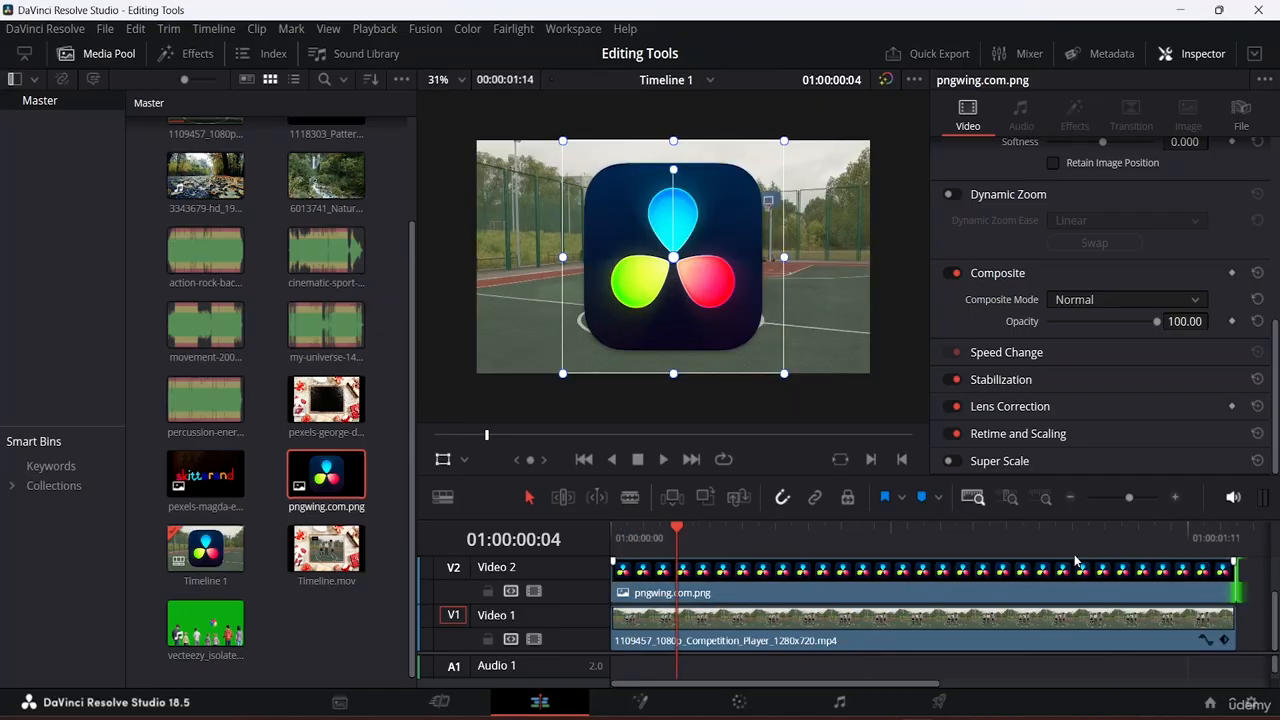
Scale the logo clip to a linked zoom of 0.390 and set its Position X to -1204.00.
scroll(1208, 218, "up", 5)
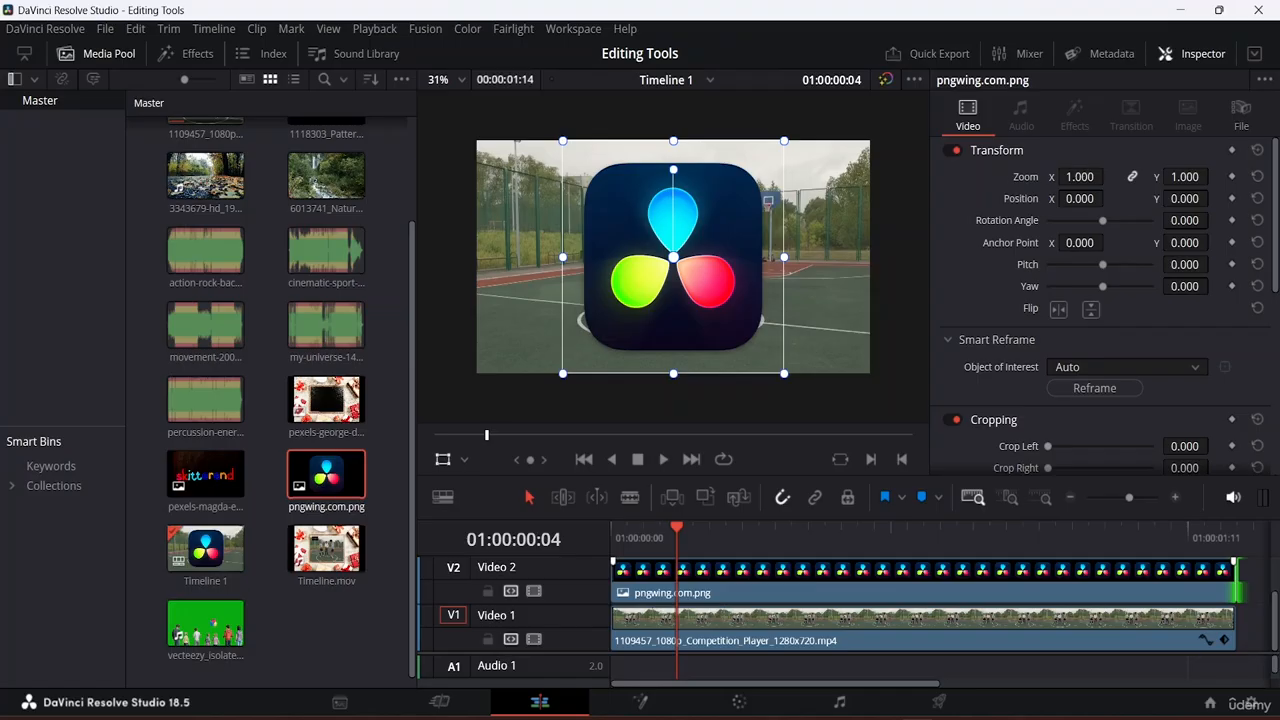
left_click_drag(1080, 177, 1020, 177)
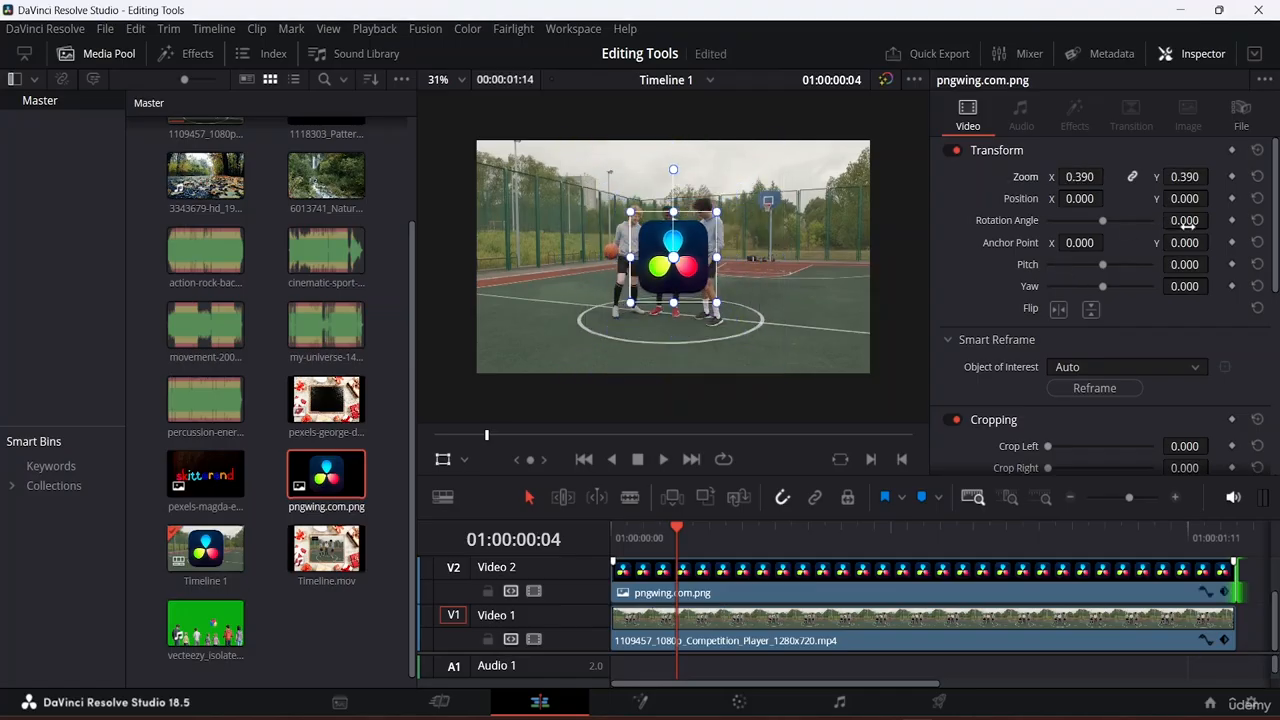
left_click_drag(1090, 200, 1124, 199)
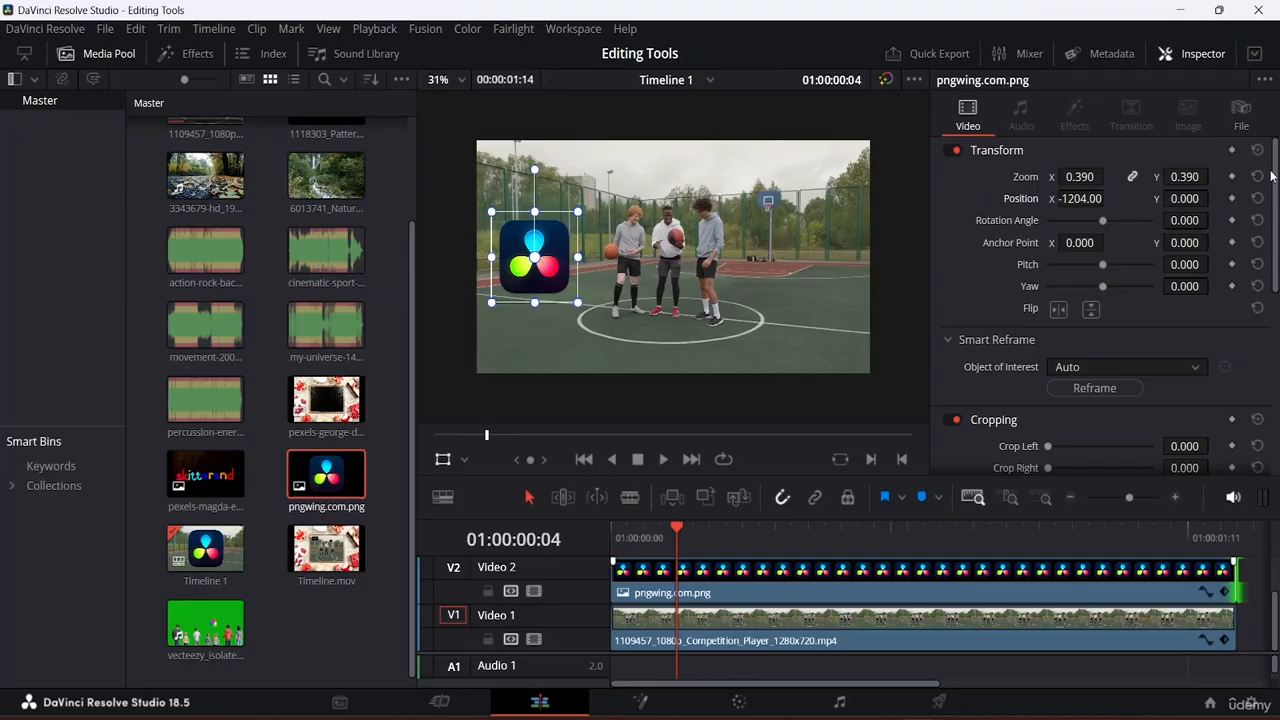
Try the Add composite mode on the logo, restore Normal, and lower the logo's opacity to 53.44.
scroll(1138, 325, "down", 8)
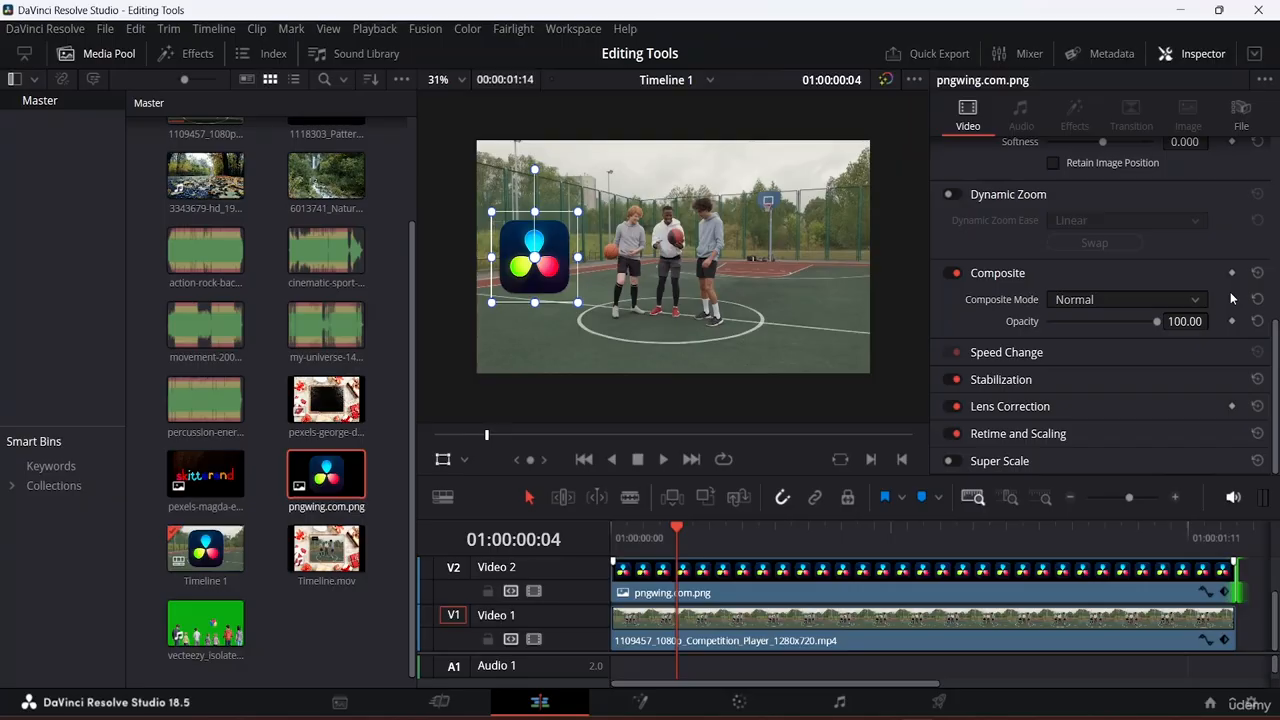
left_click(1086, 303)
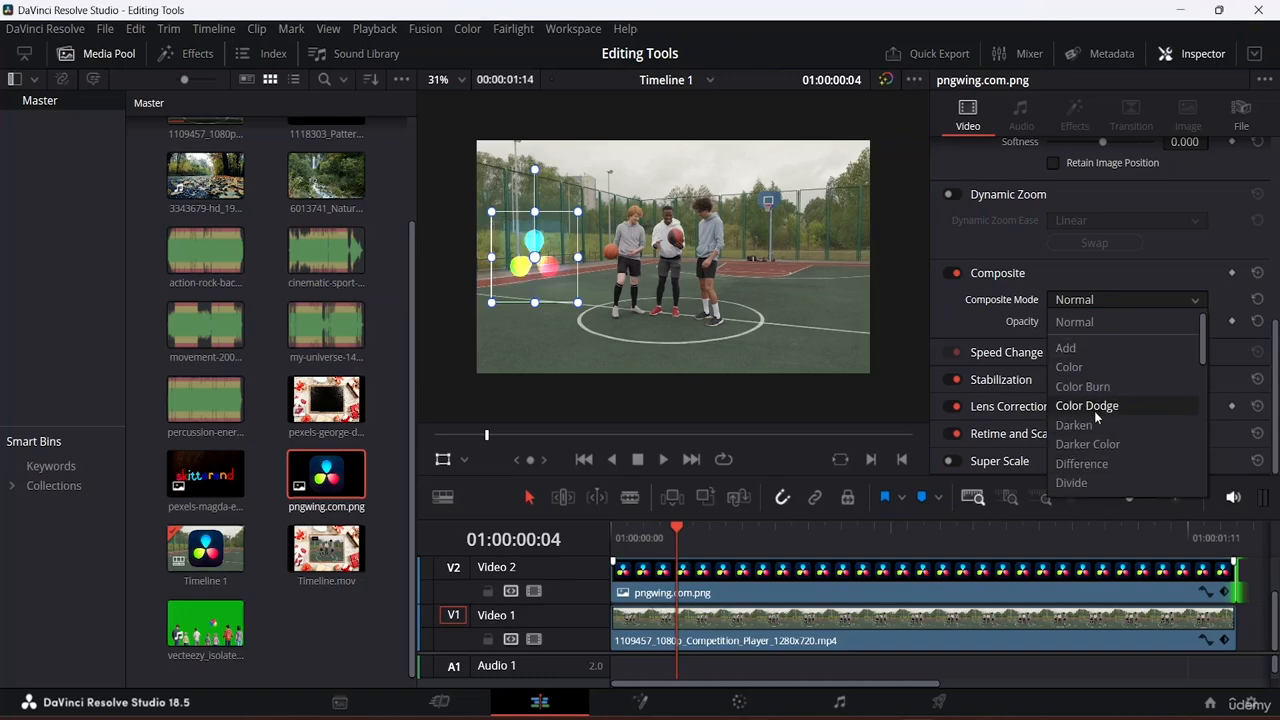
left_click(1096, 347)
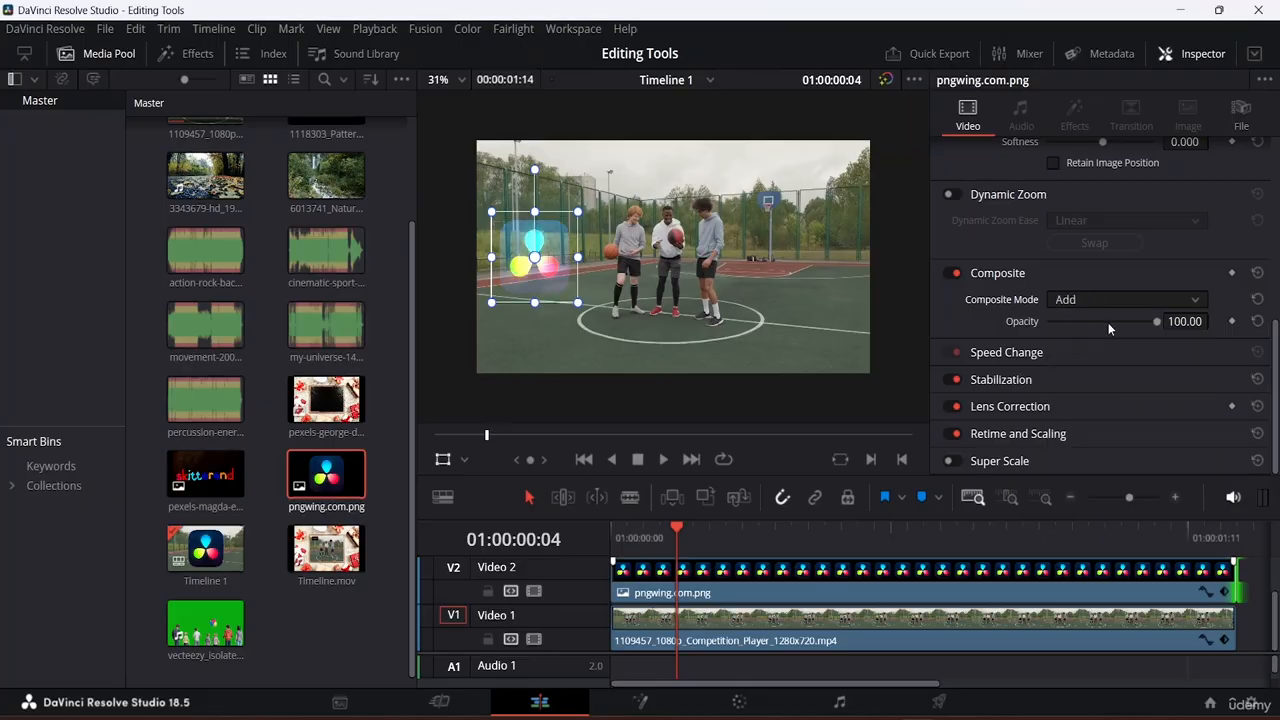
mouse_move(1156, 321)
left_mouse_down()
mouse_move(1051, 319)
mouse_move(1174, 338)
left_mouse_up()
left_click(1177, 295)
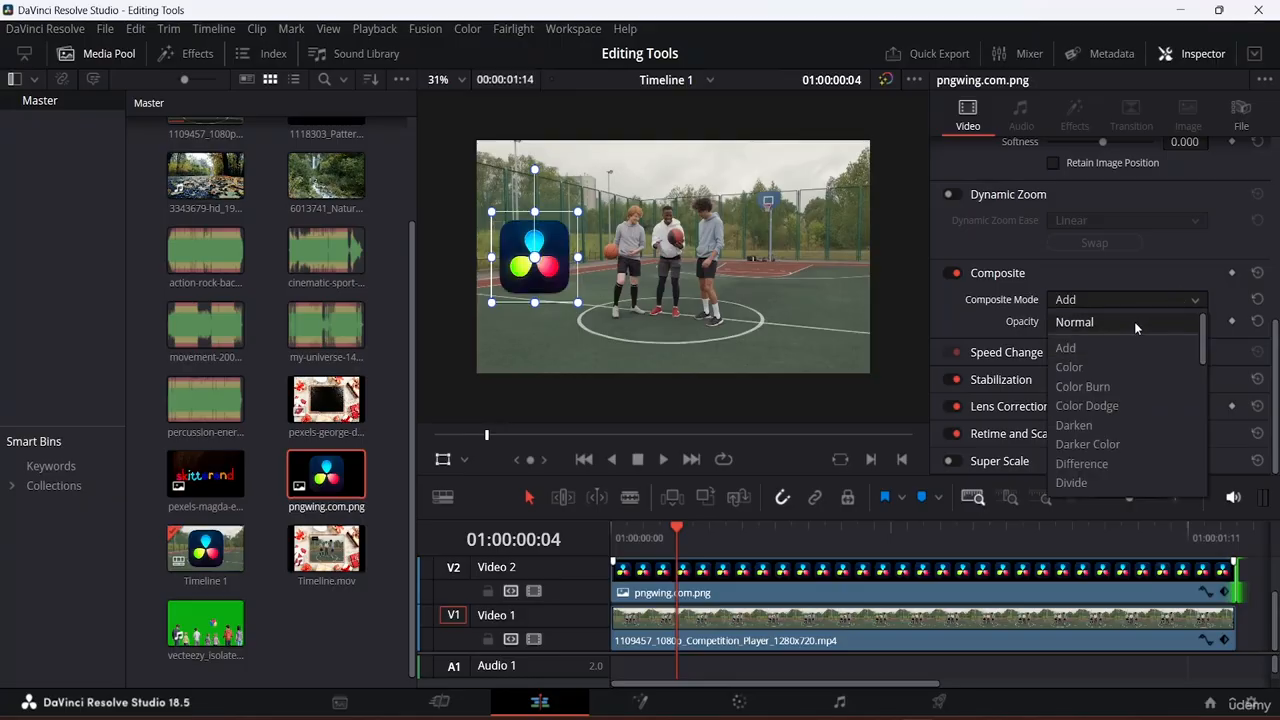
left_click(1134, 321)
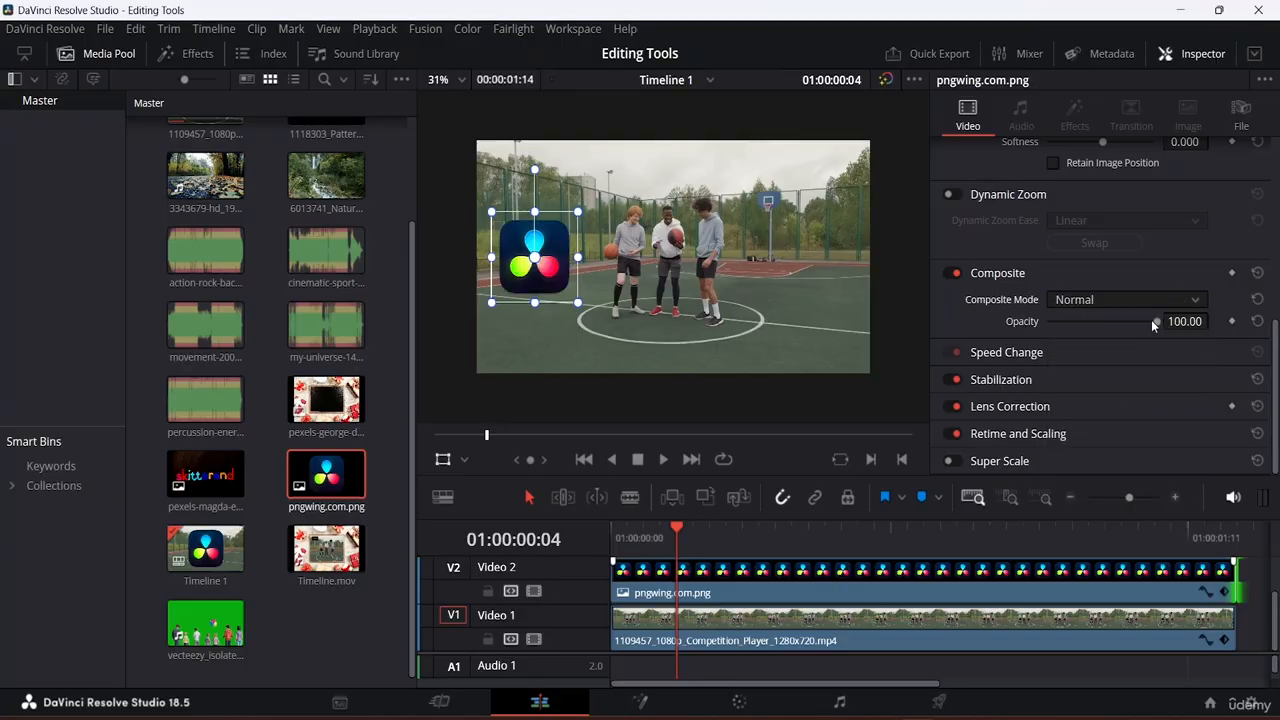
left_click_drag(1151, 319, 1106, 330)
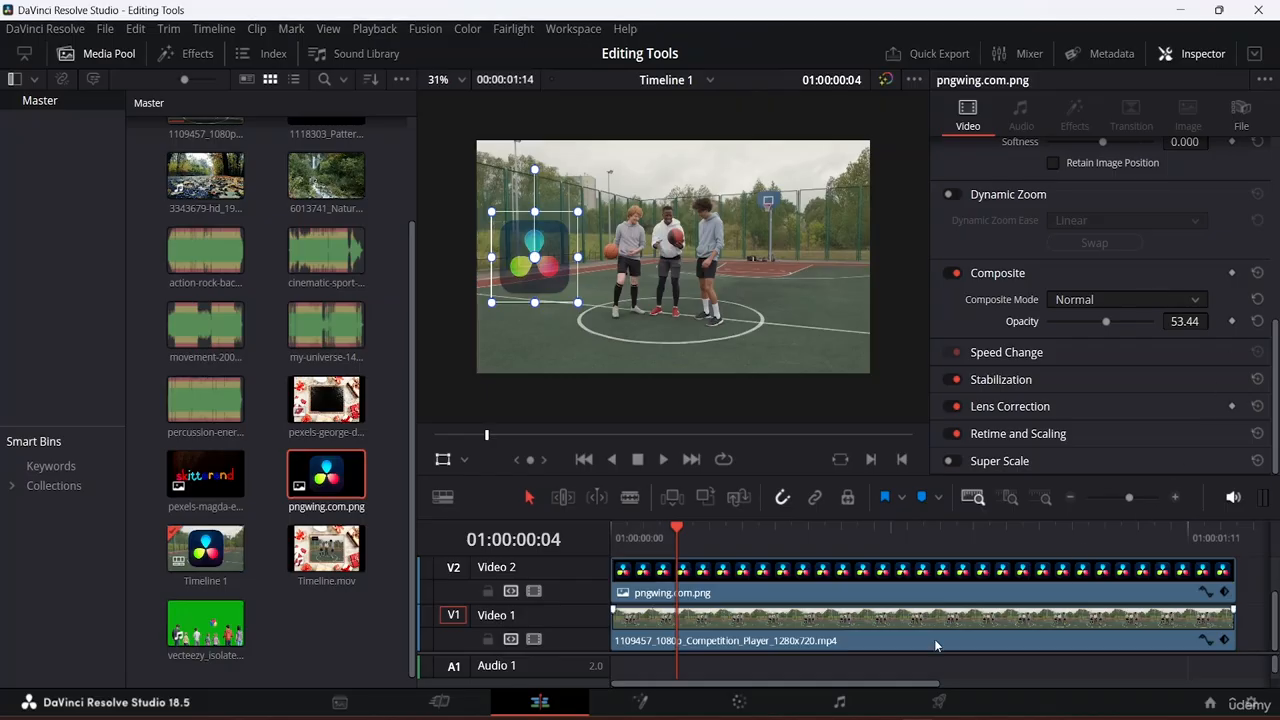
Copy and paste the logo clip, and move the copy to Video 3 at the timeline's start.
left_click(906, 591)
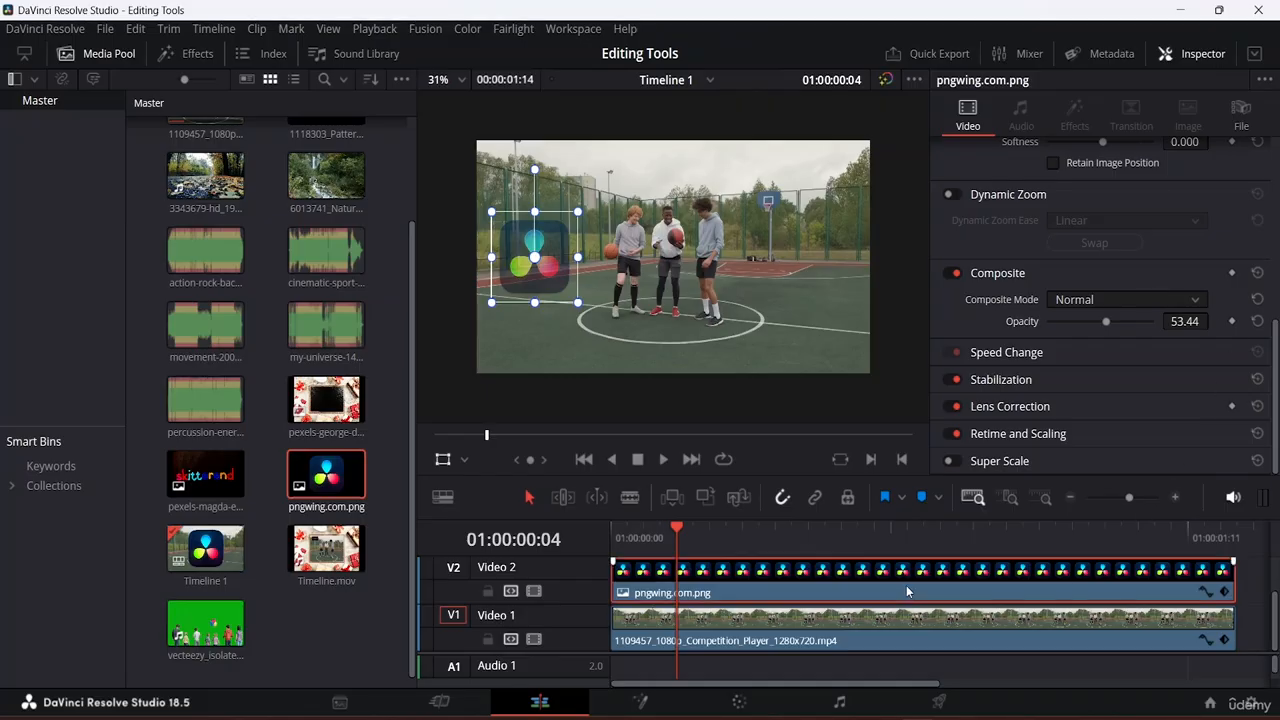
right_click(906, 585)
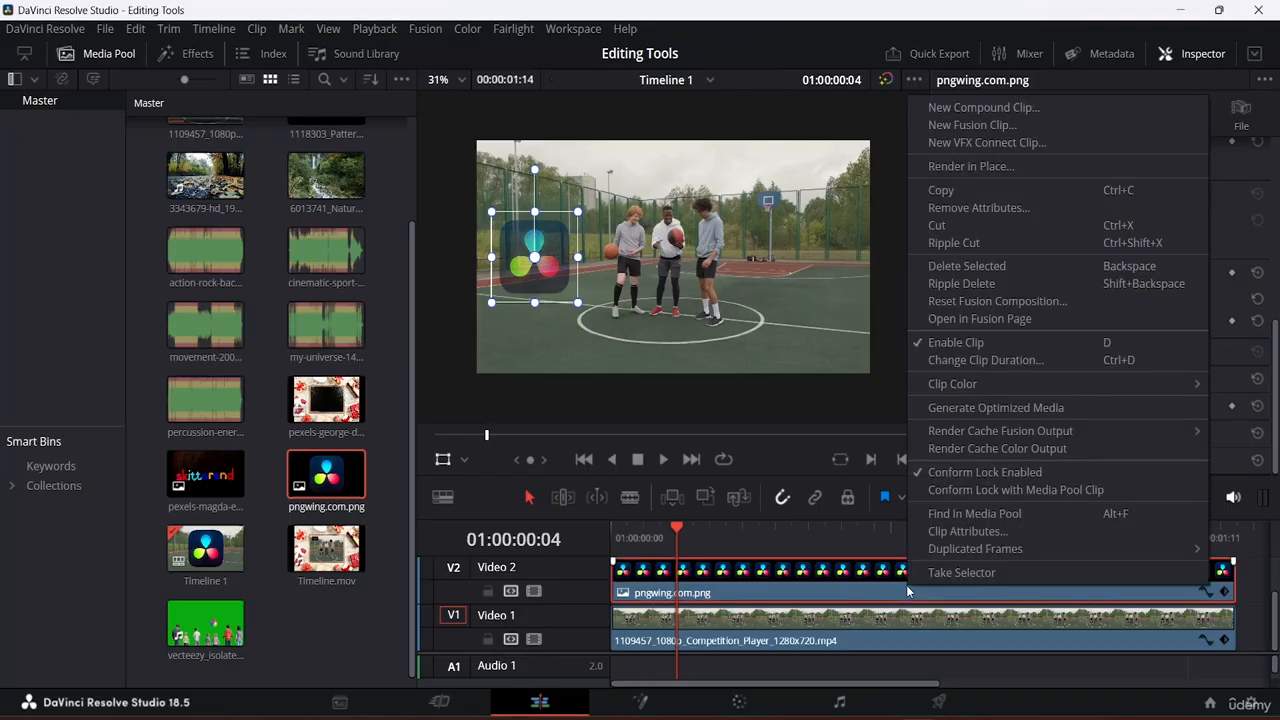
left_click(966, 189)
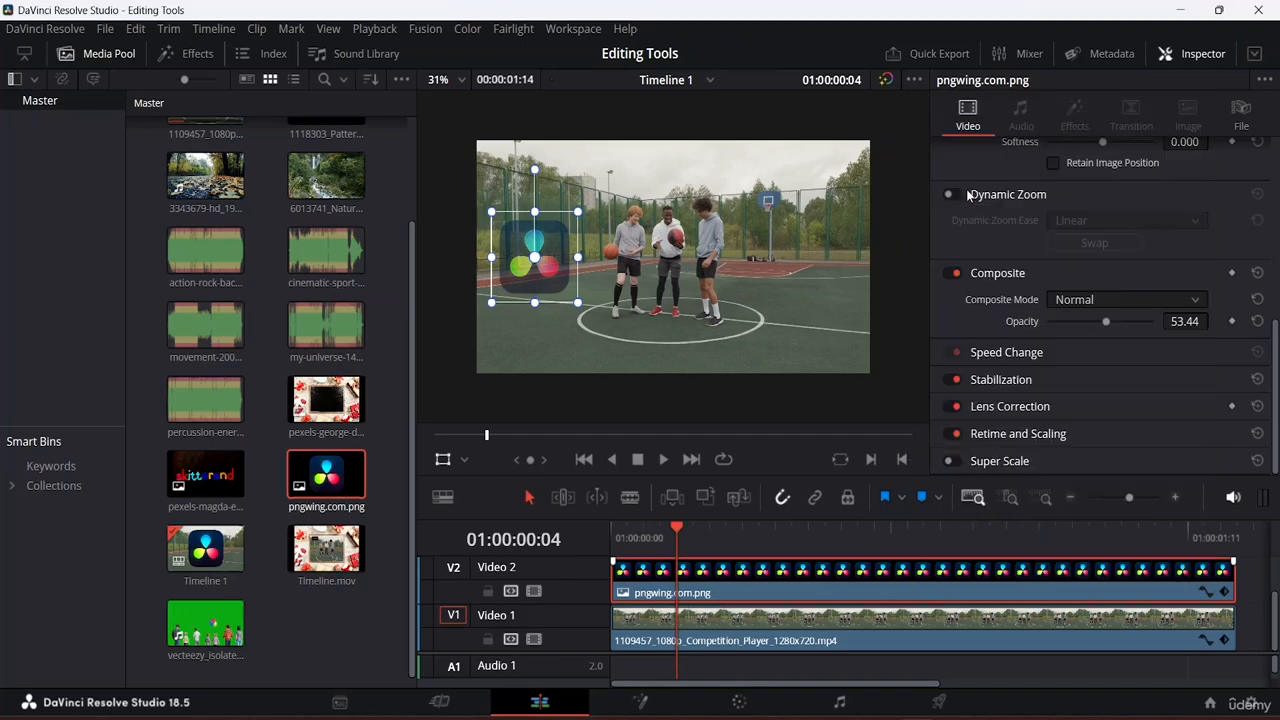
scroll(835, 556, "up", 2)
right_click(733, 579)
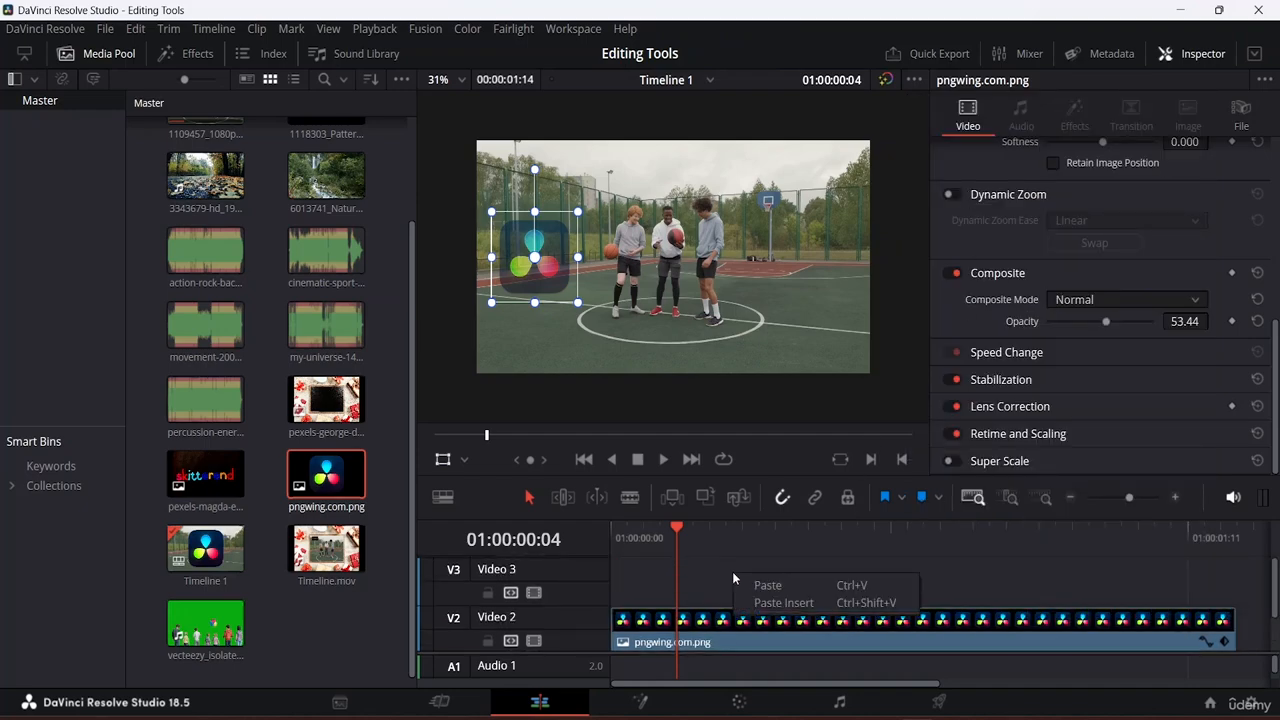
left_click(769, 585)
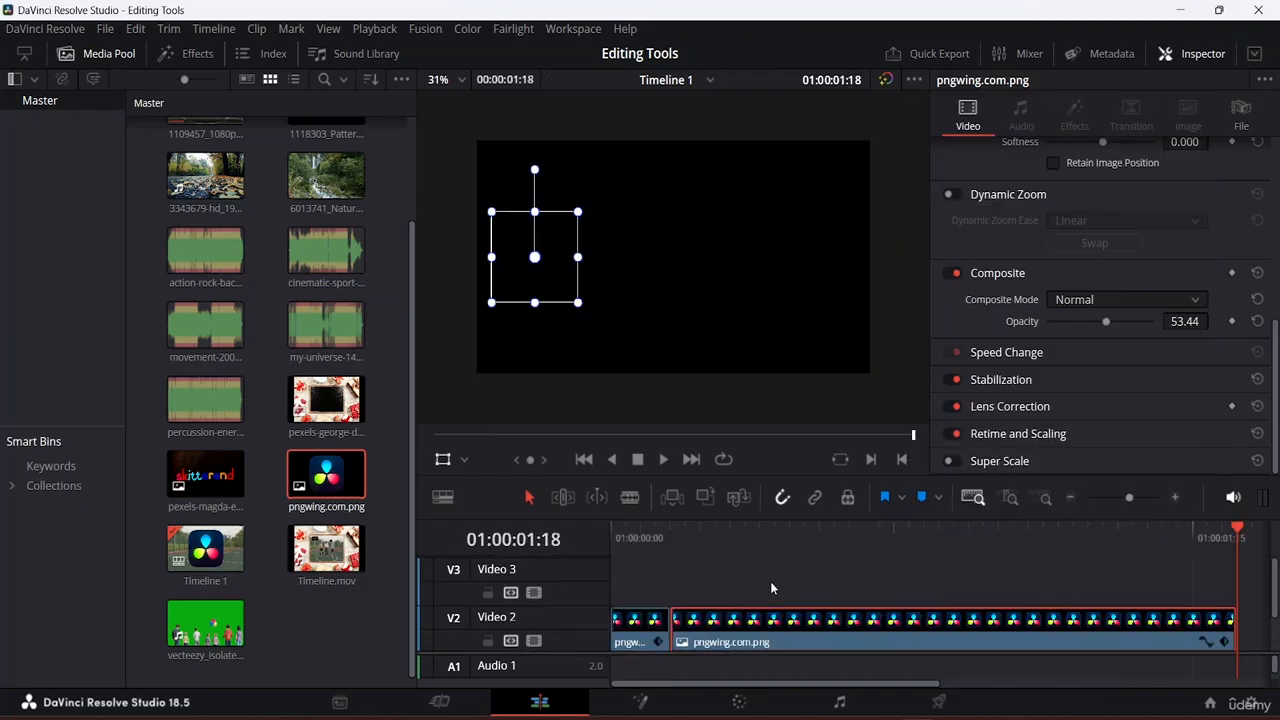
scroll(796, 564, "down", 2)
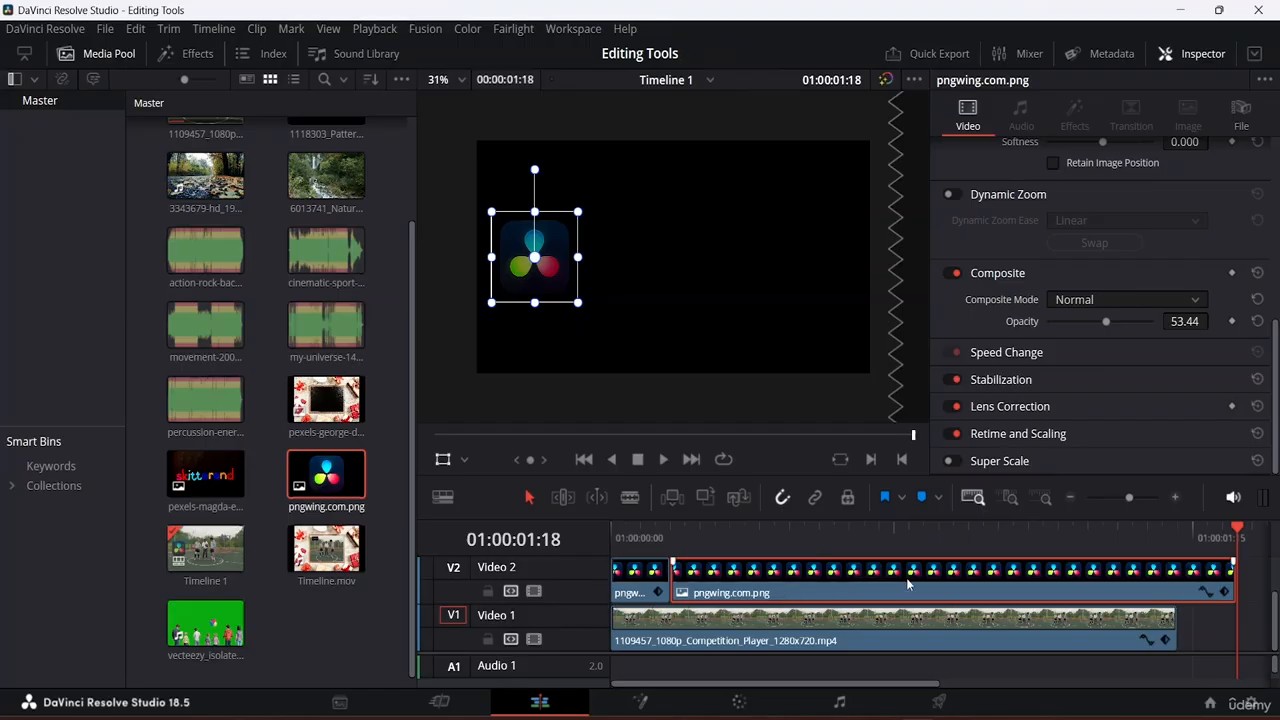
left_click_drag(910, 585, 722, 583)
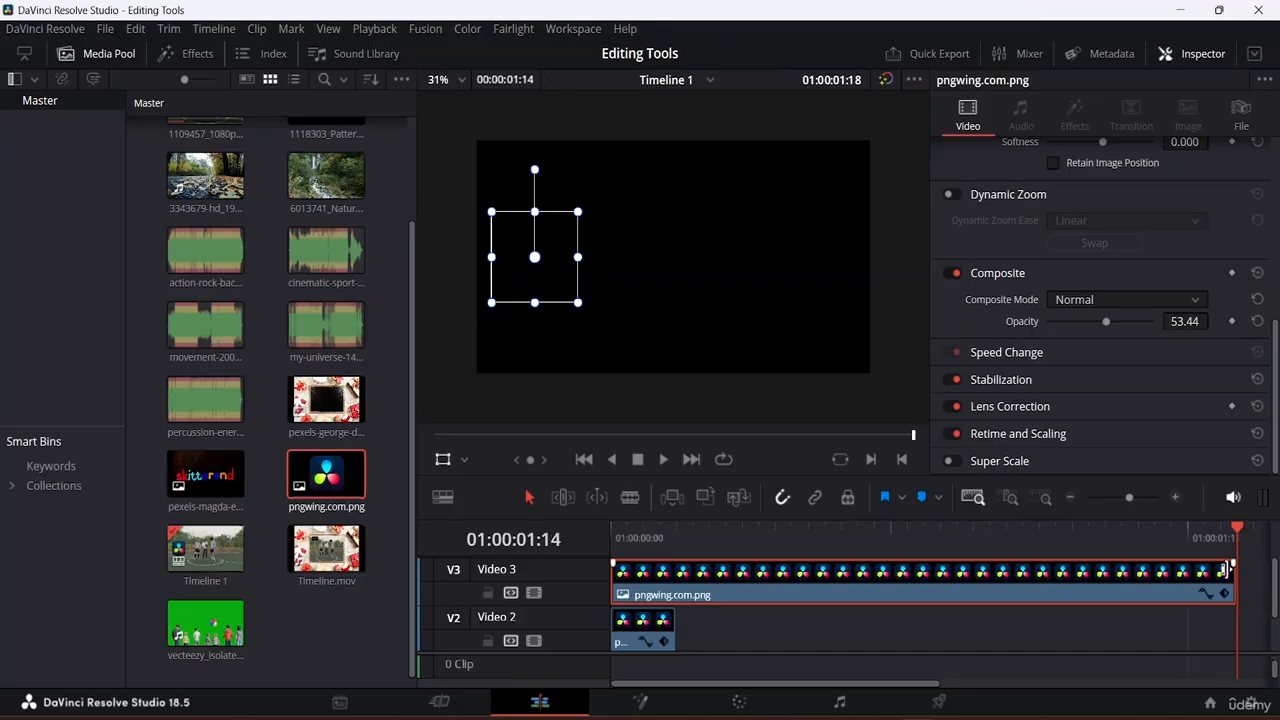
Trim the end of the Video 3 logo clip to line up with the short logo clip on Video 2.
left_click_drag(1235, 576, 694, 587)
scroll(884, 630, "down", 2)
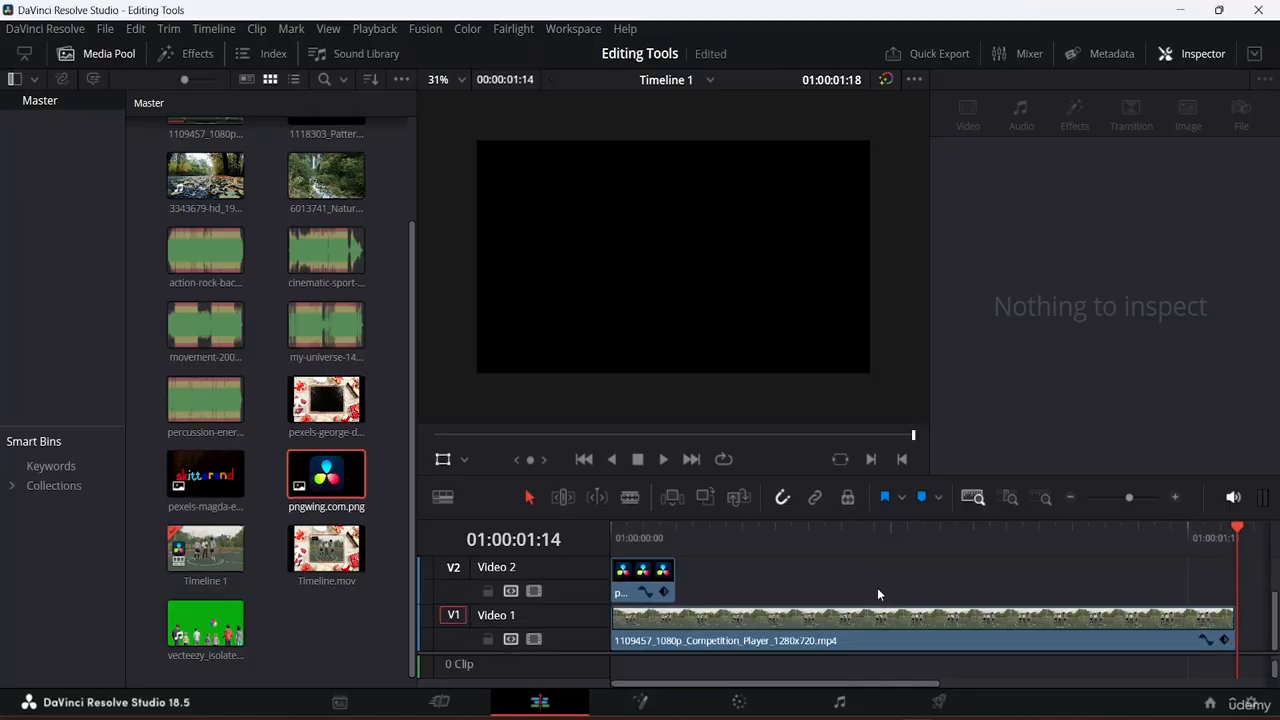
scroll(912, 638, "up", 1)
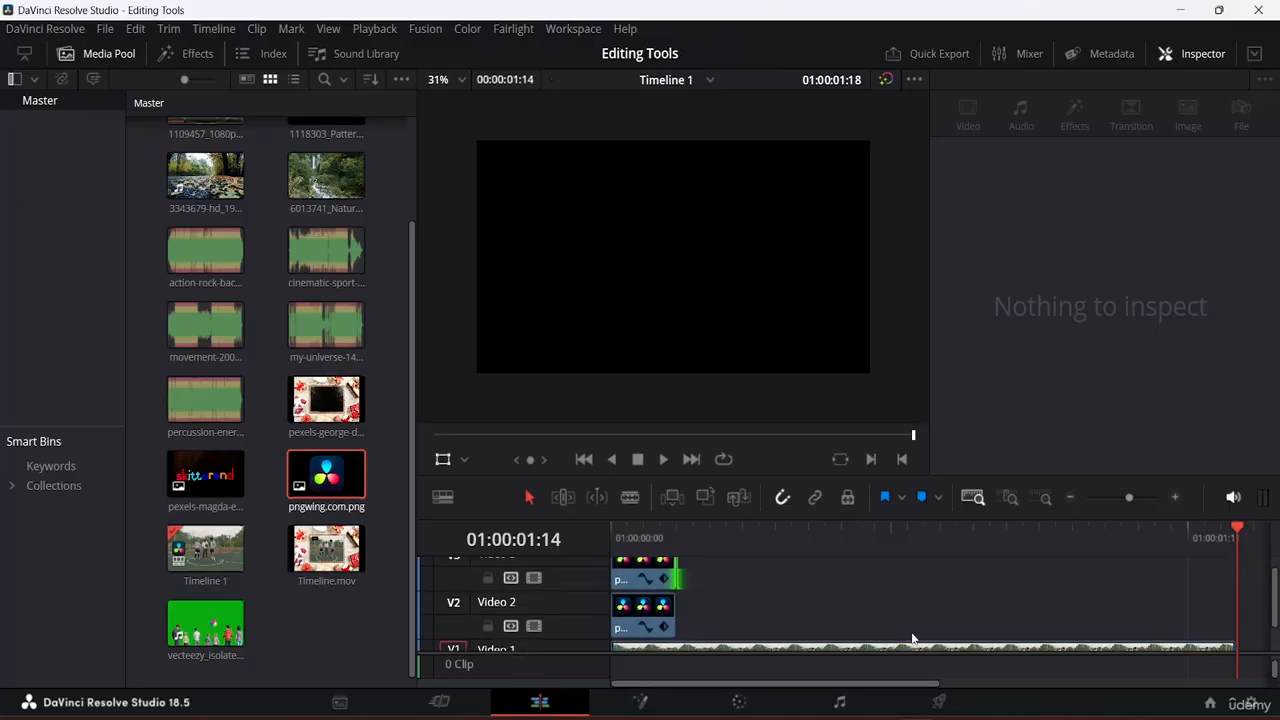
scroll(912, 638, "down", 1)
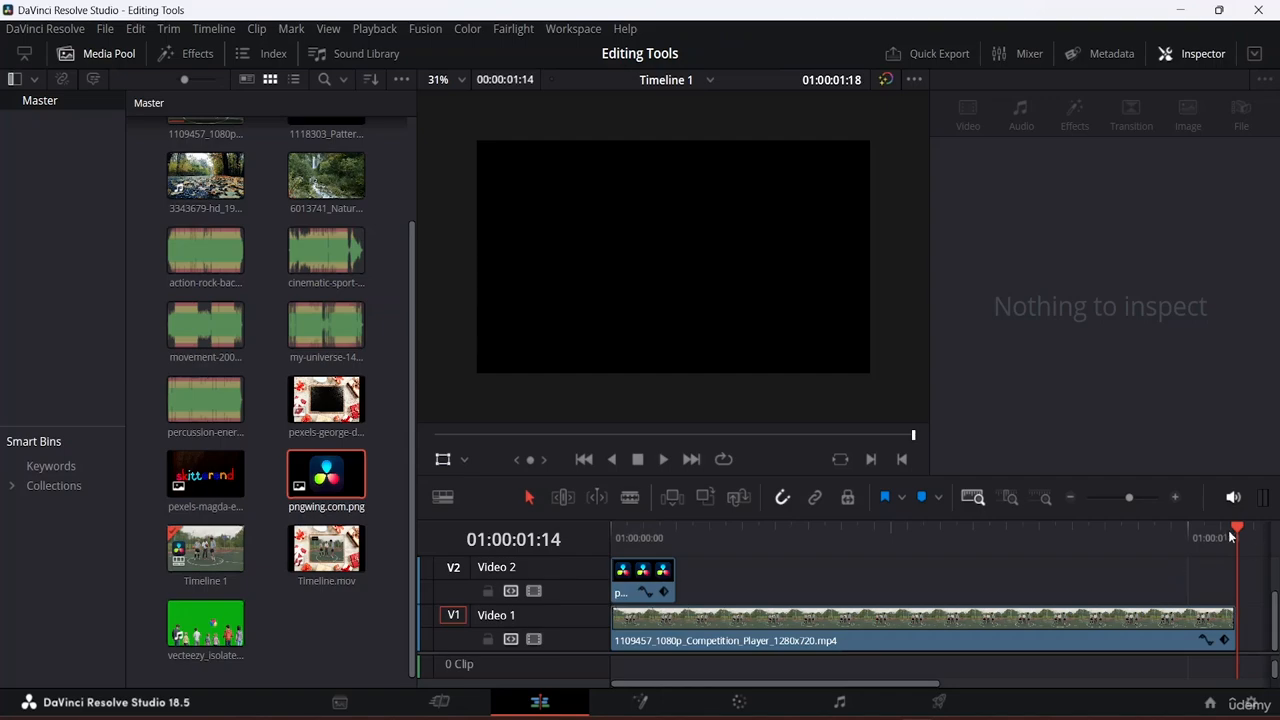
Return the playhead to the timeline's start and check how the stacked semi-transparent logo clips look over the basketball footage.
left_click_drag(1239, 530, 881, 533)
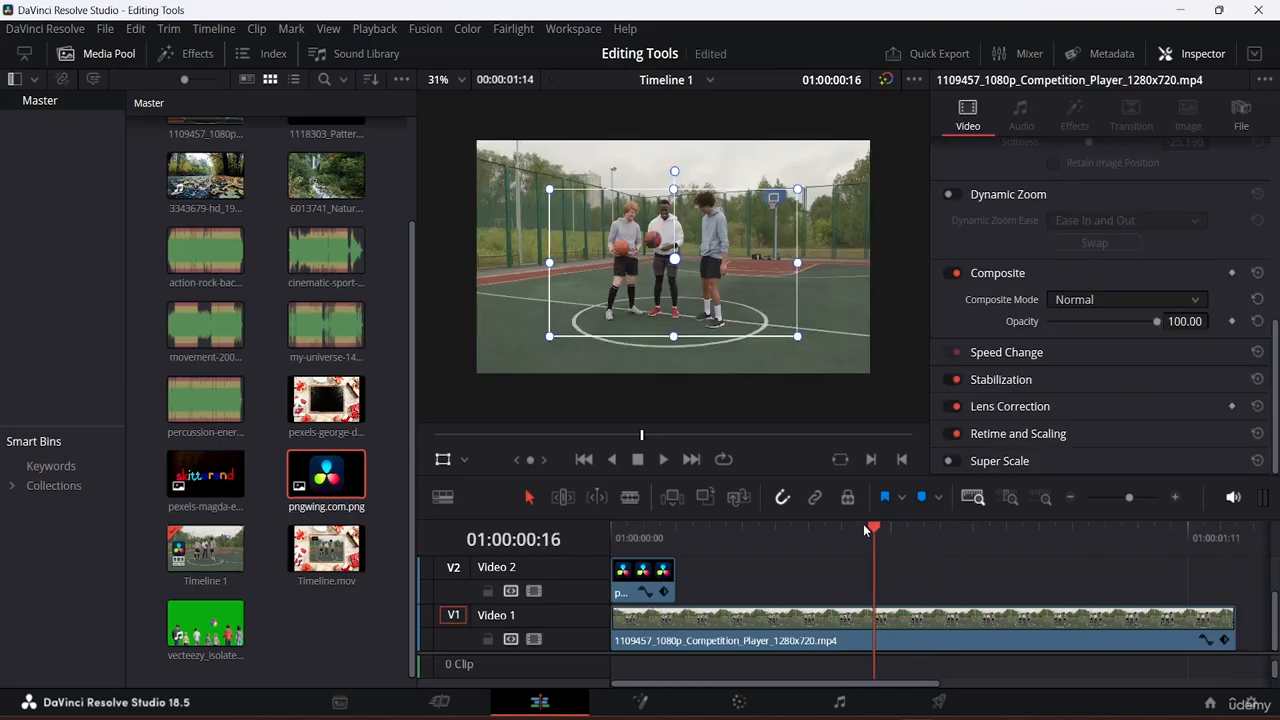
left_click_drag(874, 528, 677, 530)
key("Home")
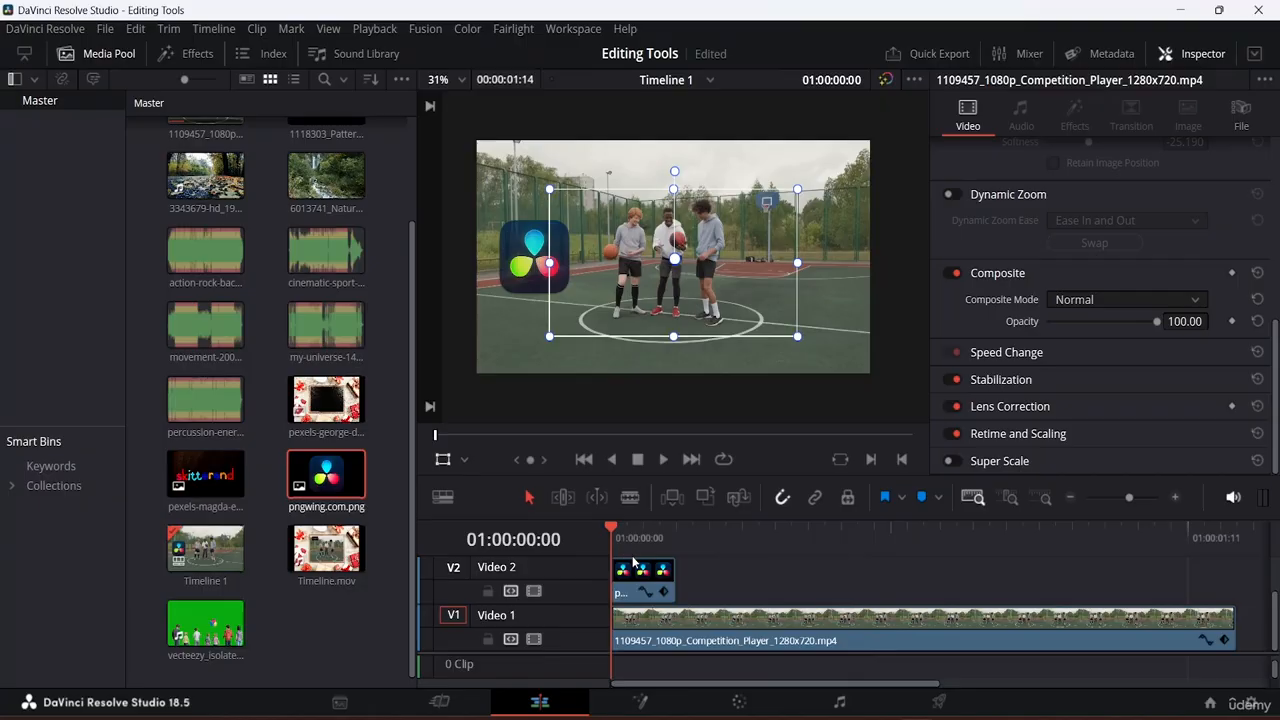
key("Down")
key("Up")
key("Down")
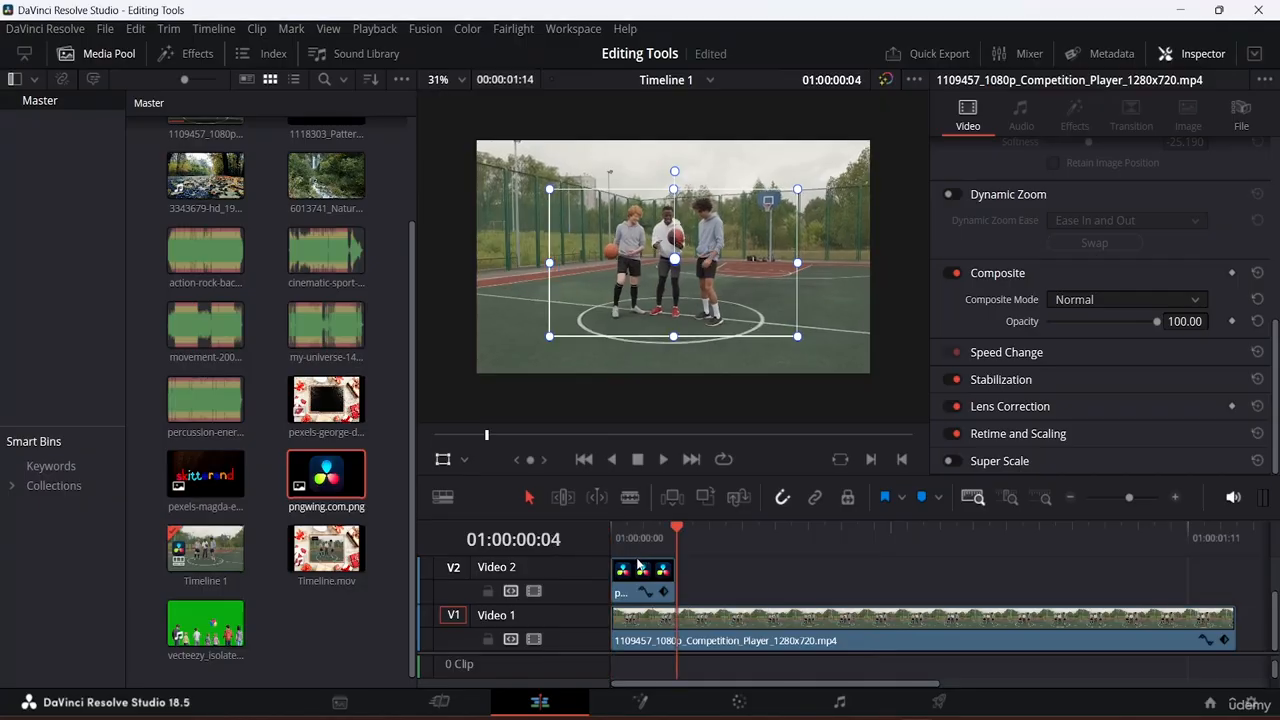
key("Up")
left_click(637, 566)
scroll(728, 591, "up", 2)
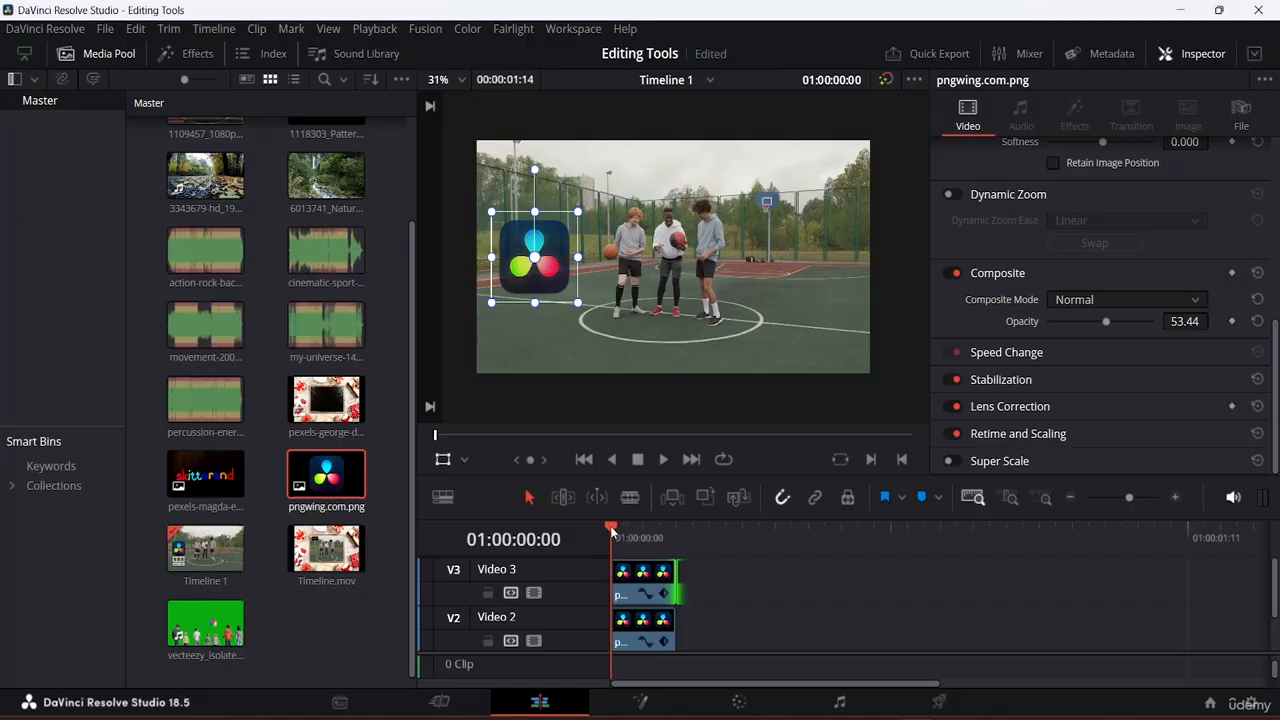
Set the Video 3 logo's horizontal position to 1022 so it sits opposite the Video 2 logo, and play the result.
left_click(657, 578)
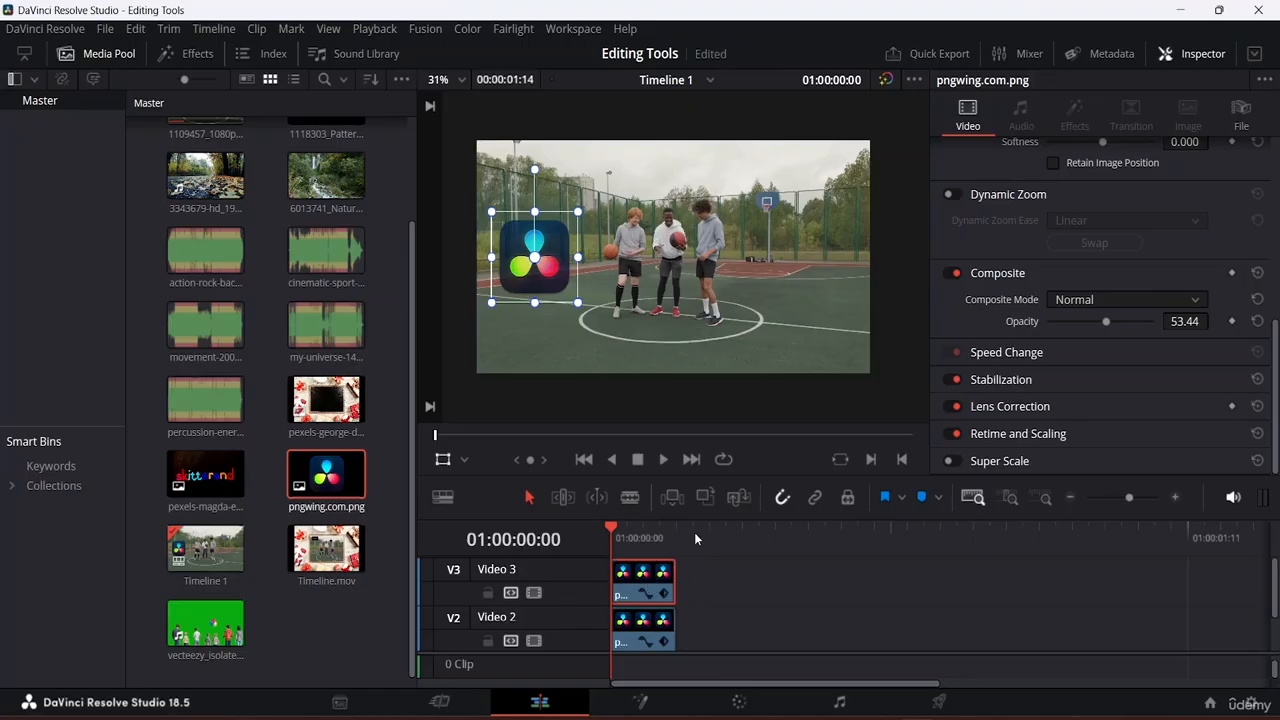
scroll(1197, 207, "up", 6)
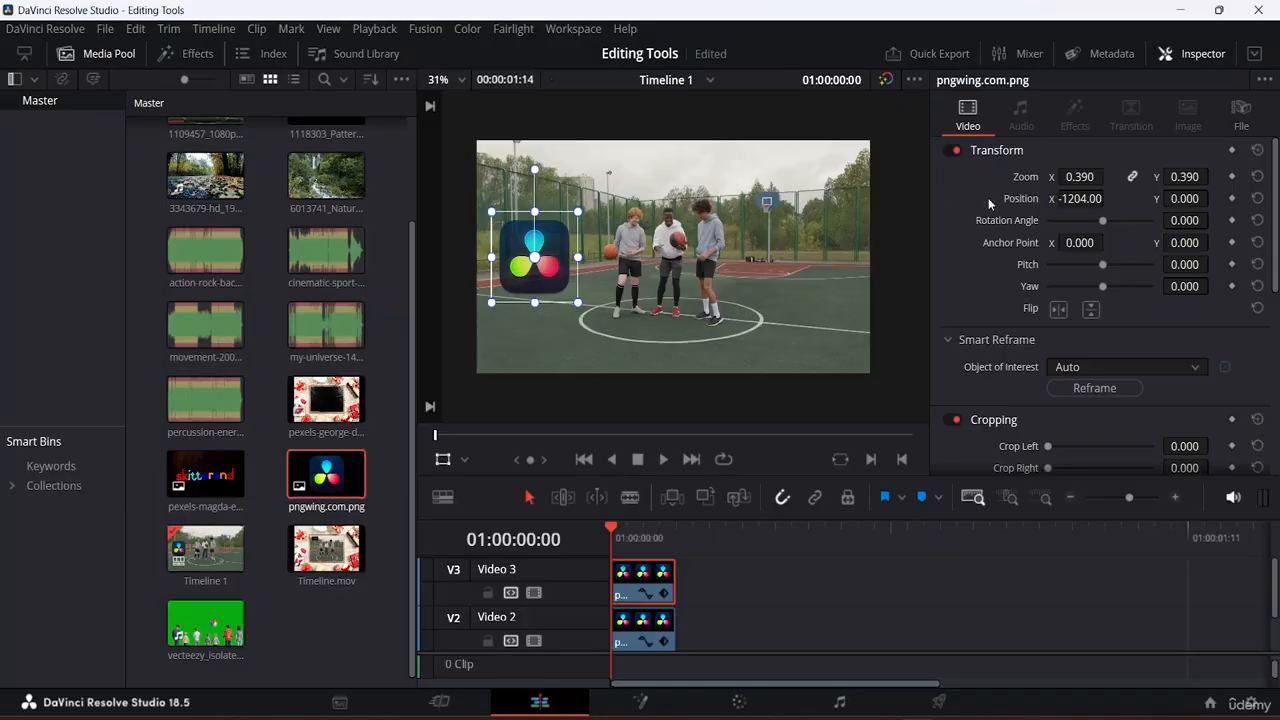
left_click_drag(1082, 198, 1108, 198)
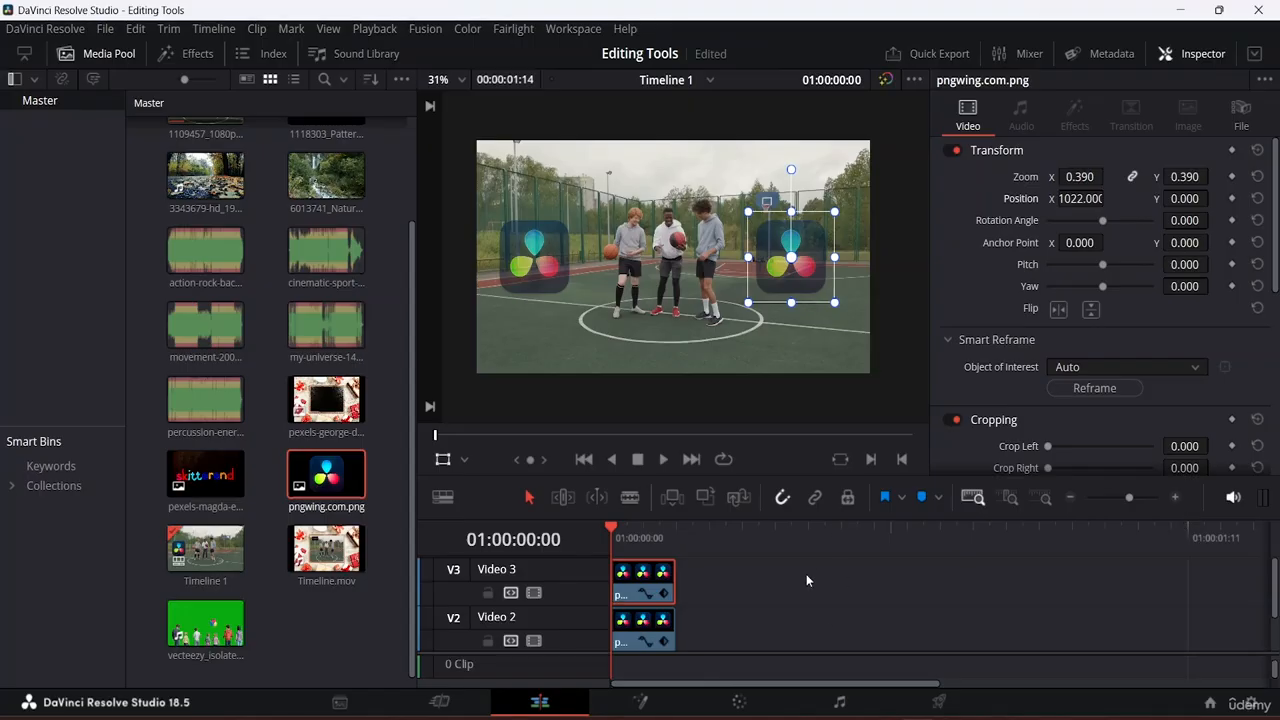
key("space")
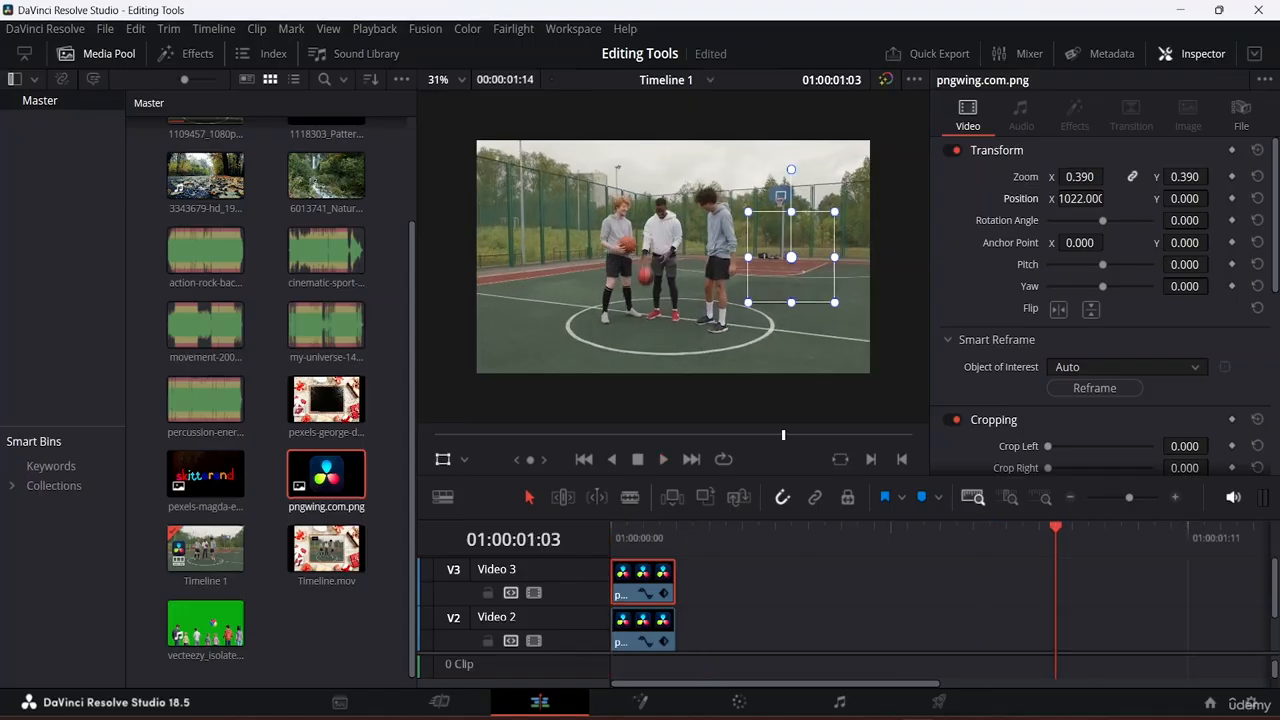
Extend both logo clips to about half the basketball clip's length, and play the timeline from its start.
left_click_drag(664, 577, 924, 578)
left_click_drag(679, 633, 924, 632)
left_click_drag(1056, 530, 1, 428)
key("space")
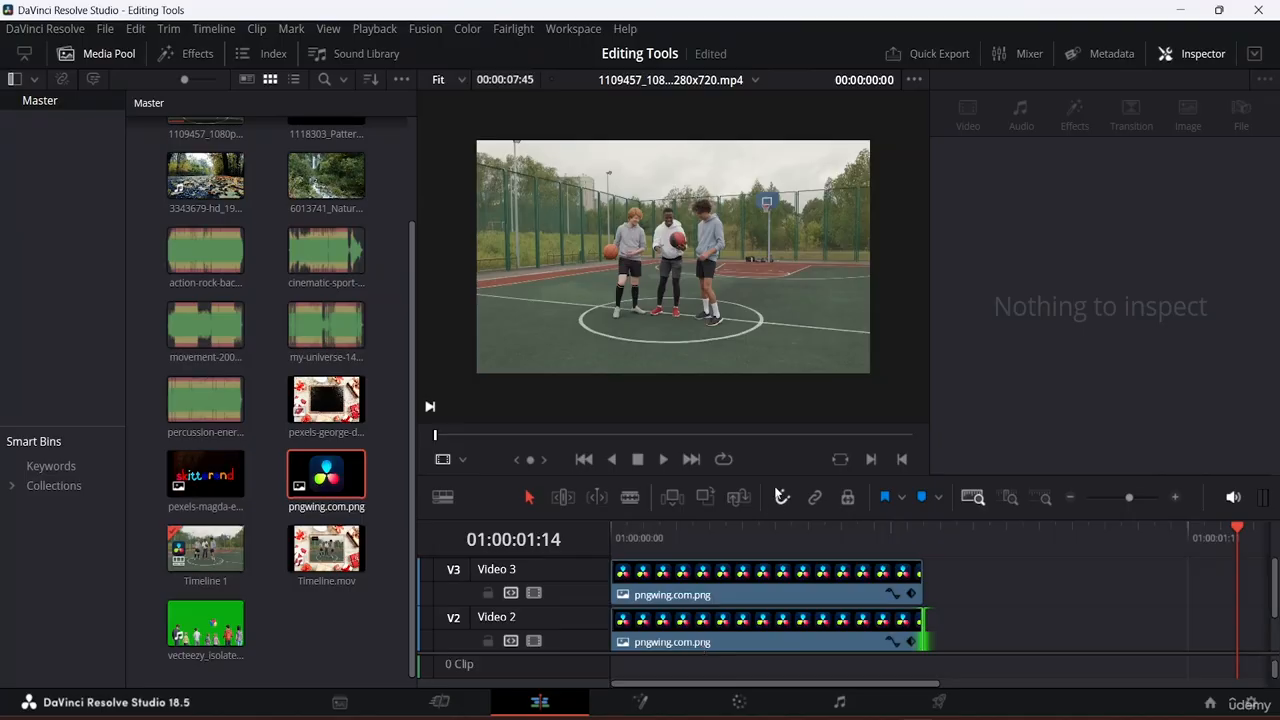
Enlarge the timeline area to show all three video tracks, and review the Video 2 logo's lower Inspector settings.
left_click_drag(771, 480, 768, 328)
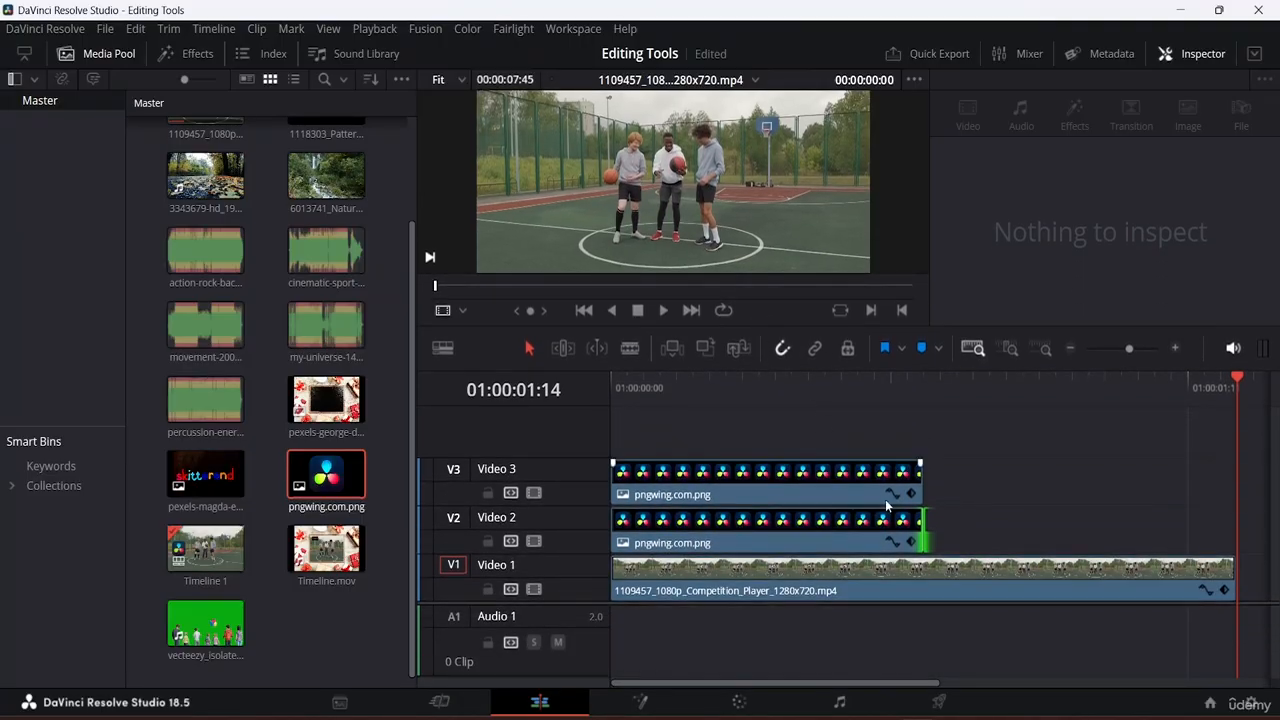
left_click(839, 528)
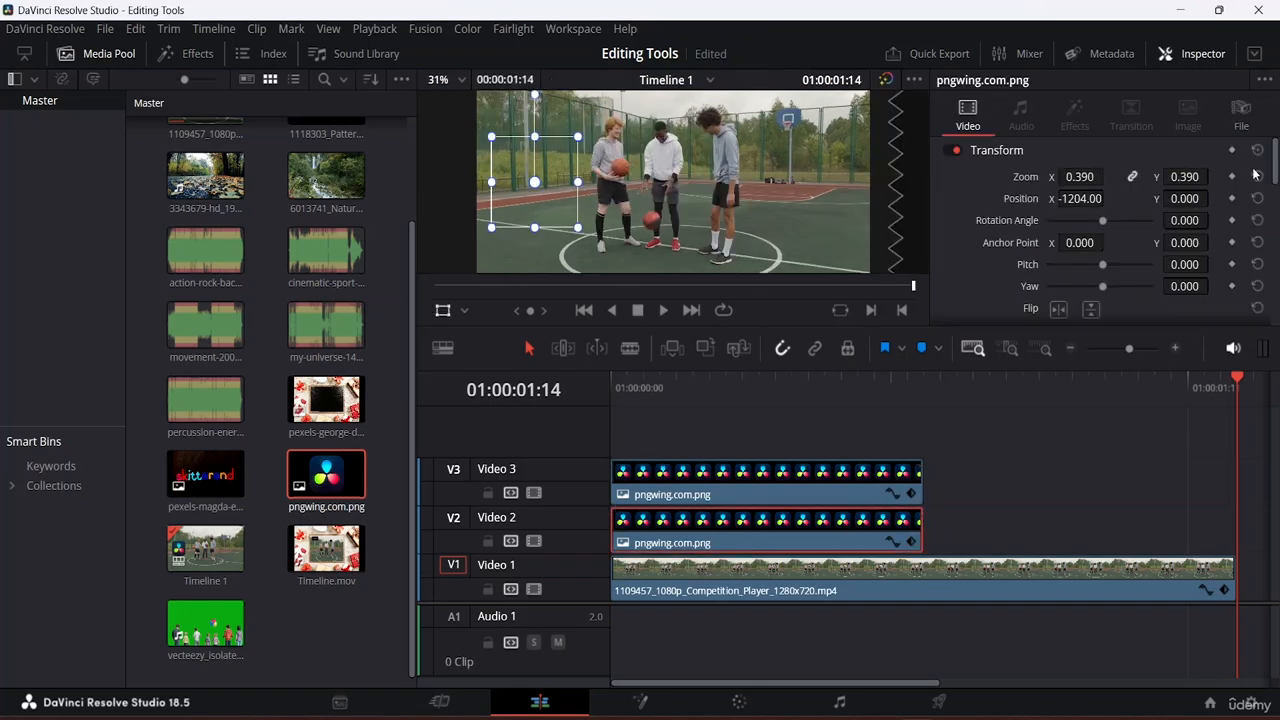
scroll(1033, 171, "down", 8)
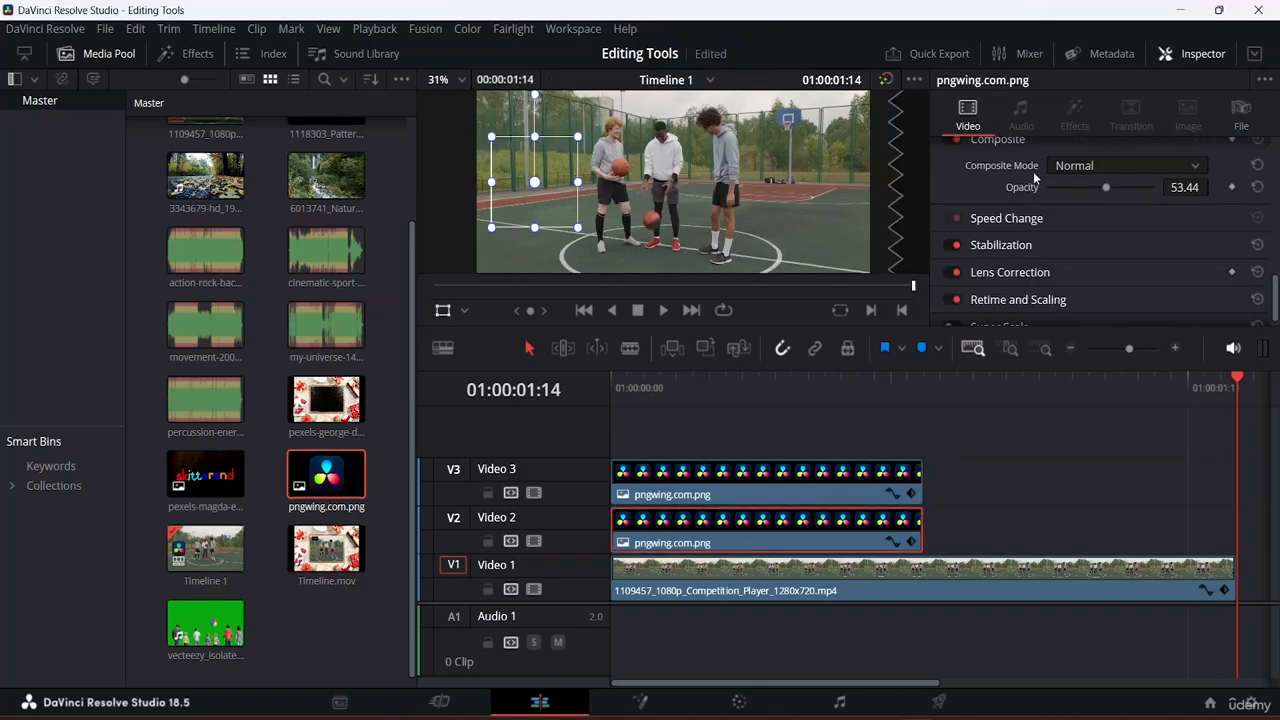
scroll(1033, 171, "down", 1)
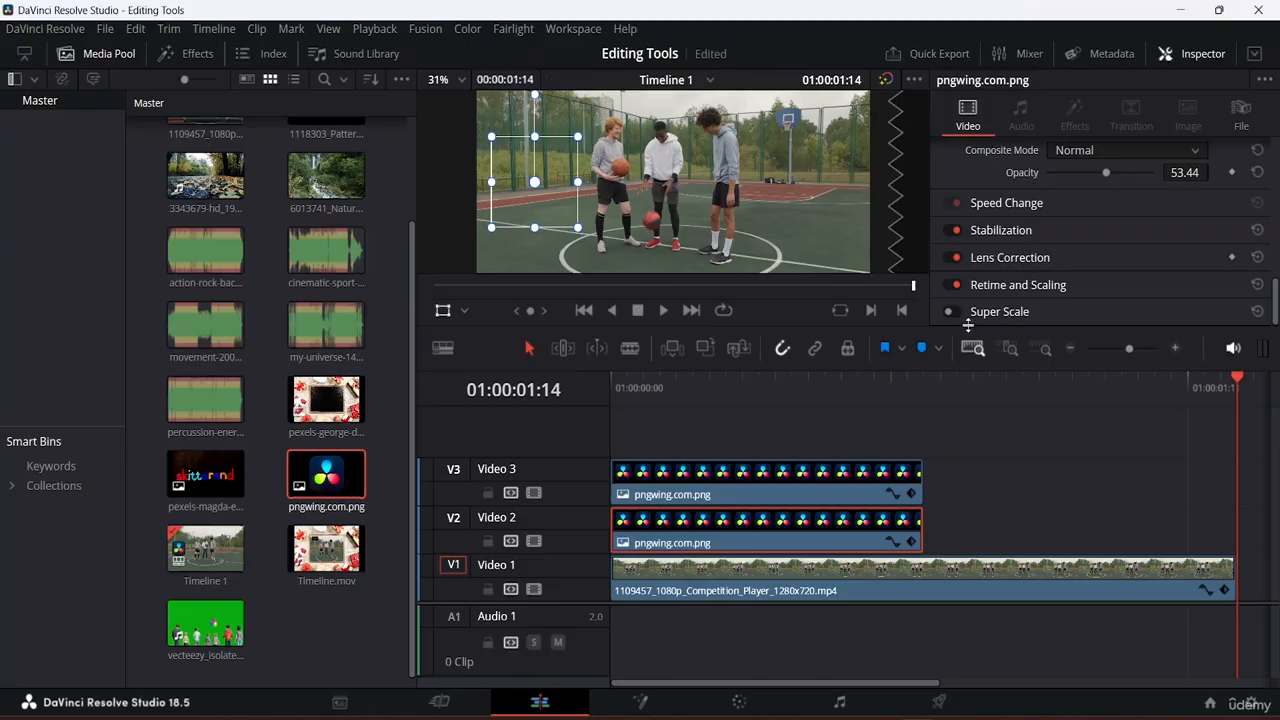
Examine the Speed Change settings of the basketball clip on Video 1.
left_click(806, 587)
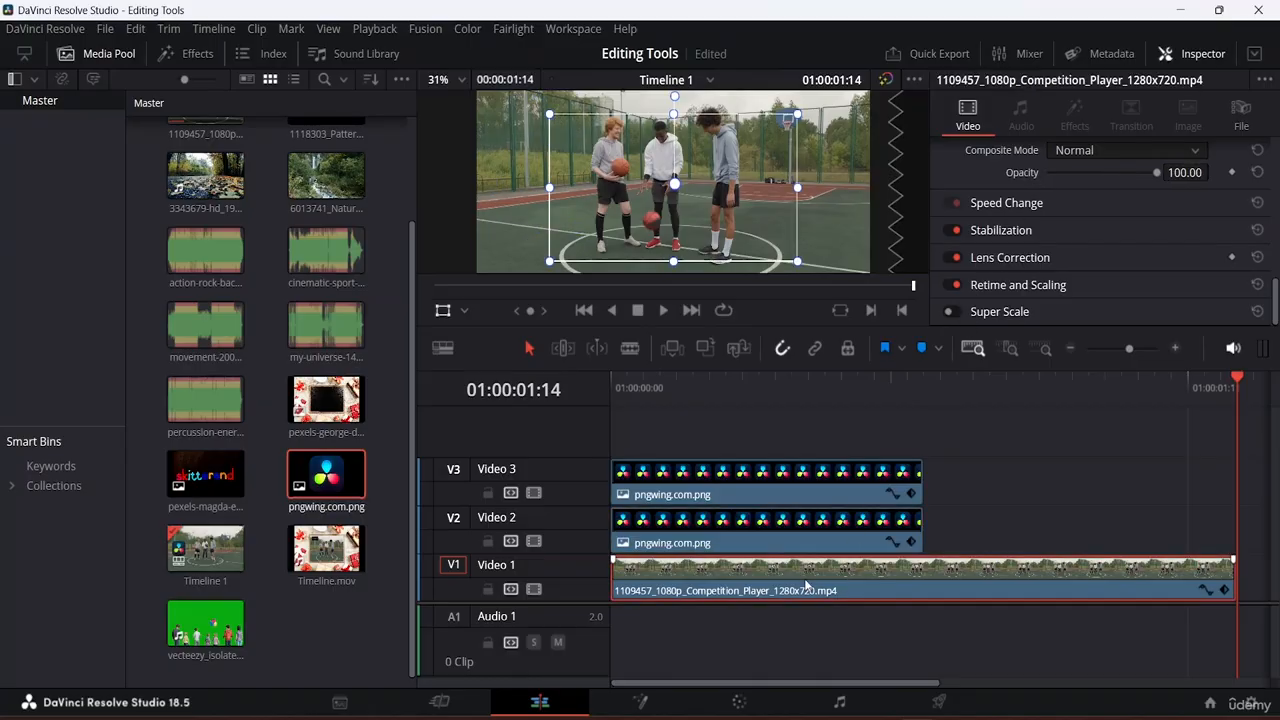
left_click(1008, 204)
scroll(1026, 212, "down", 1)
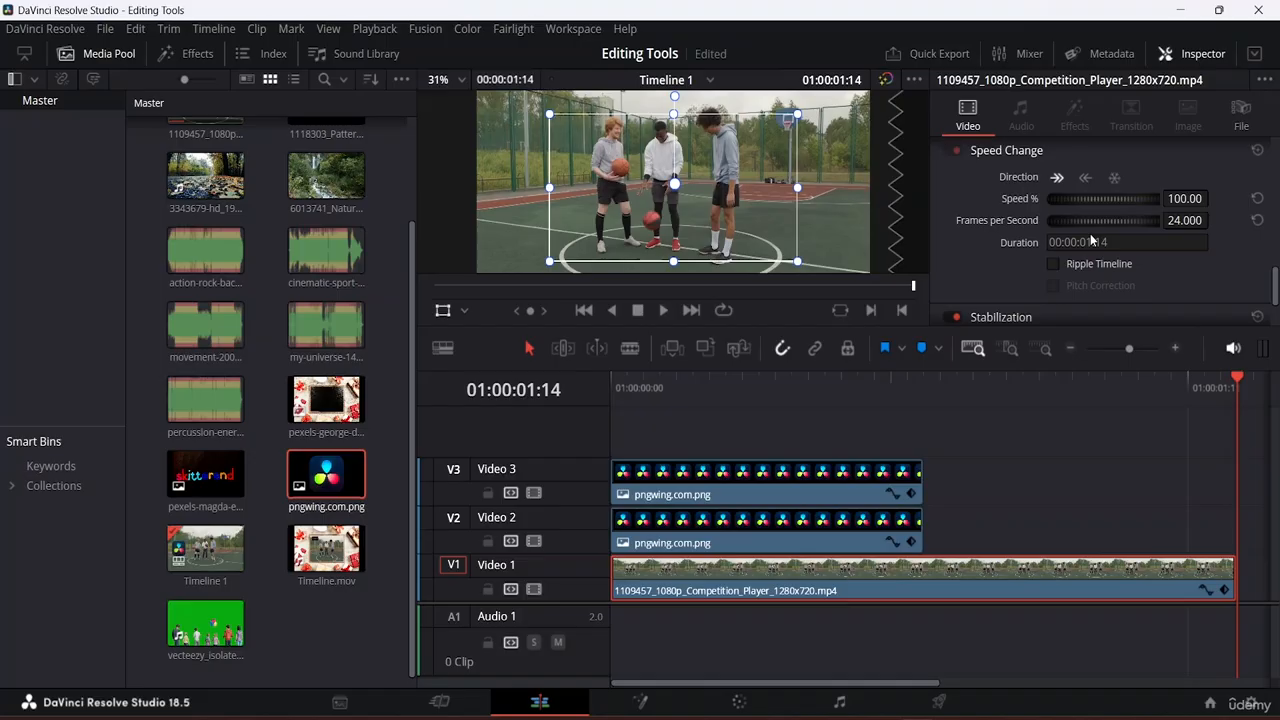
left_click(1007, 152)
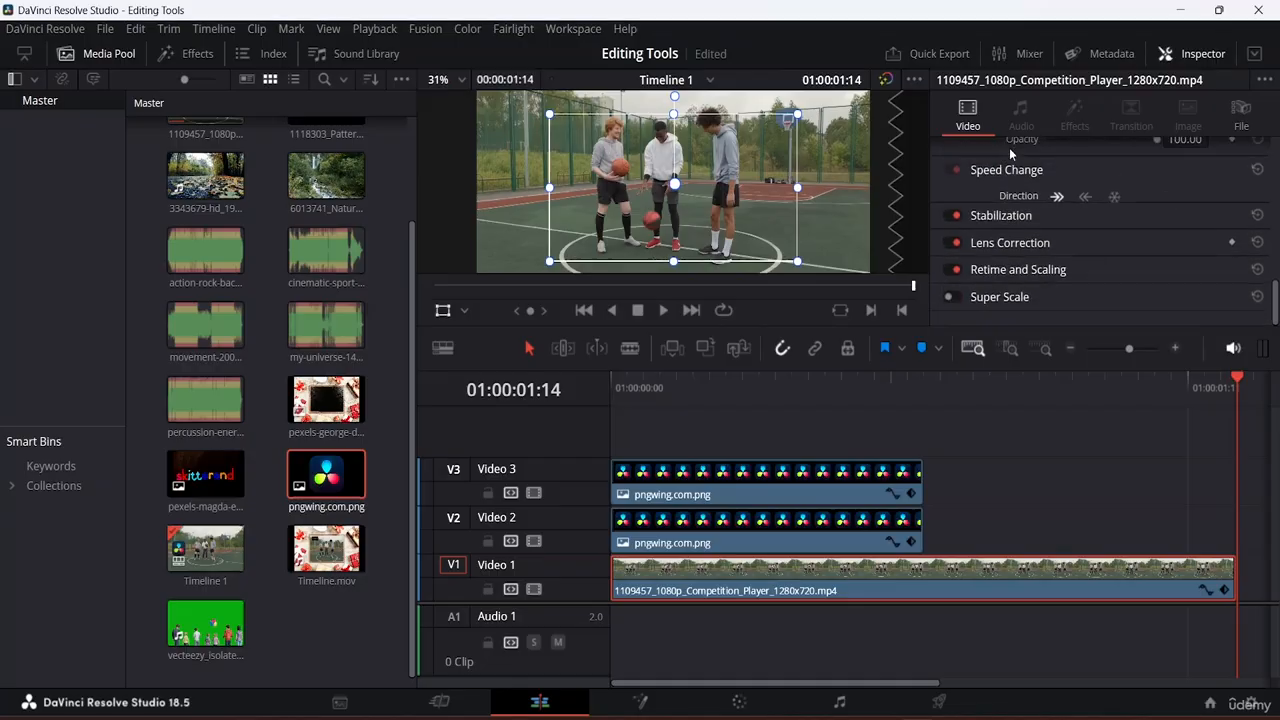
scroll(1010, 160, "up", 2)
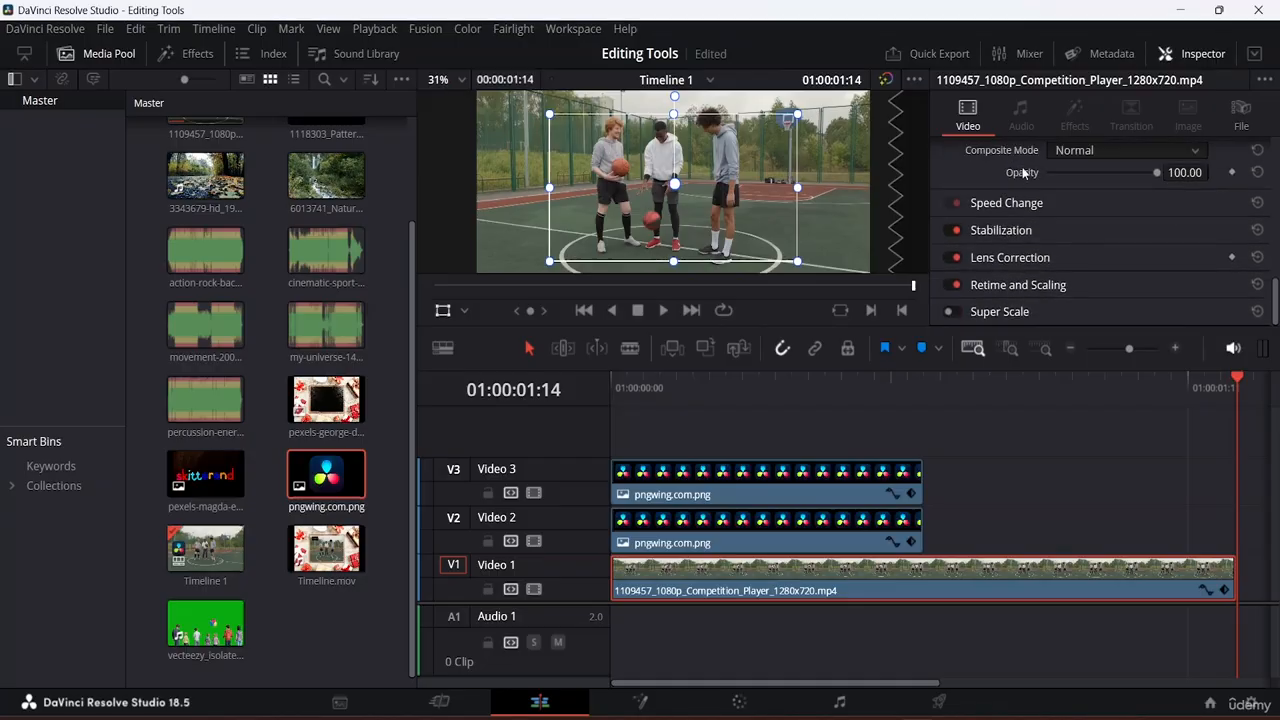
Examine the basketball clip's Stabilization settings, from the stabilization mode and zoom option to cropping ratio, smoothness and strength.
left_click(1015, 231)
scroll(1017, 233, "down", 3)
scroll(1022, 232, "up", 1)
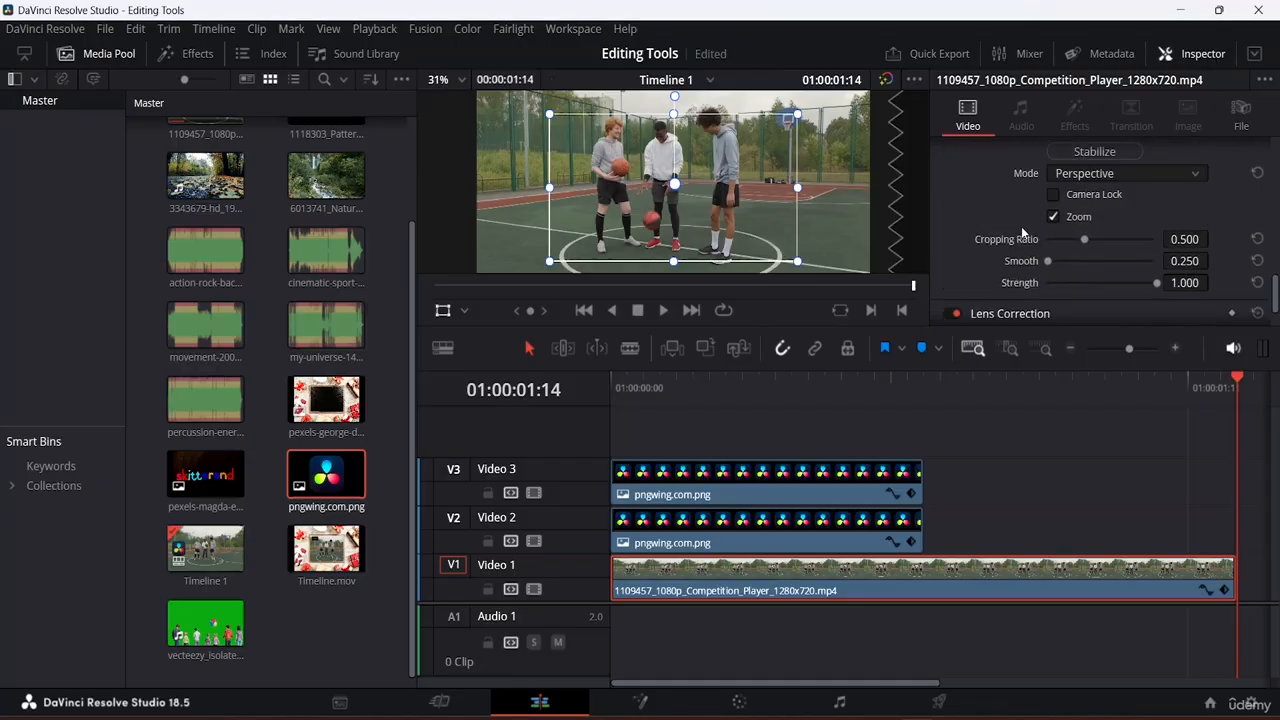
scroll(1022, 232, "up", 1)
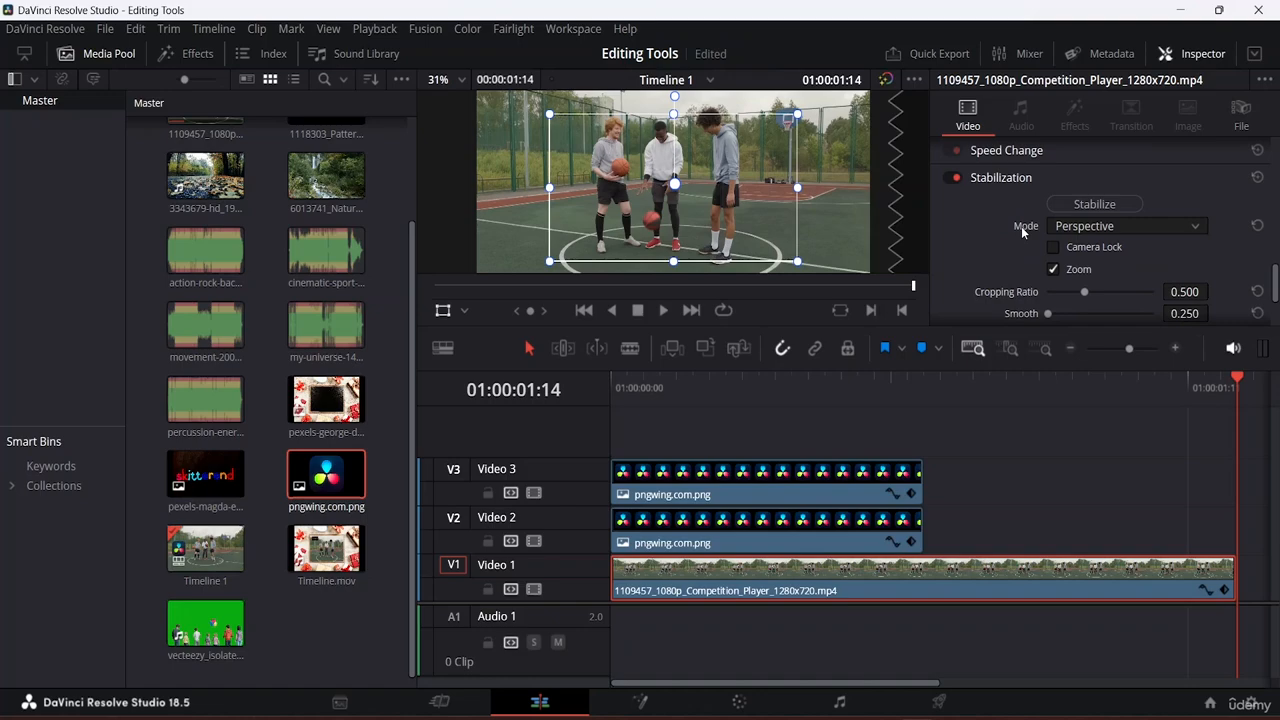
scroll(1096, 215, "down", 2)
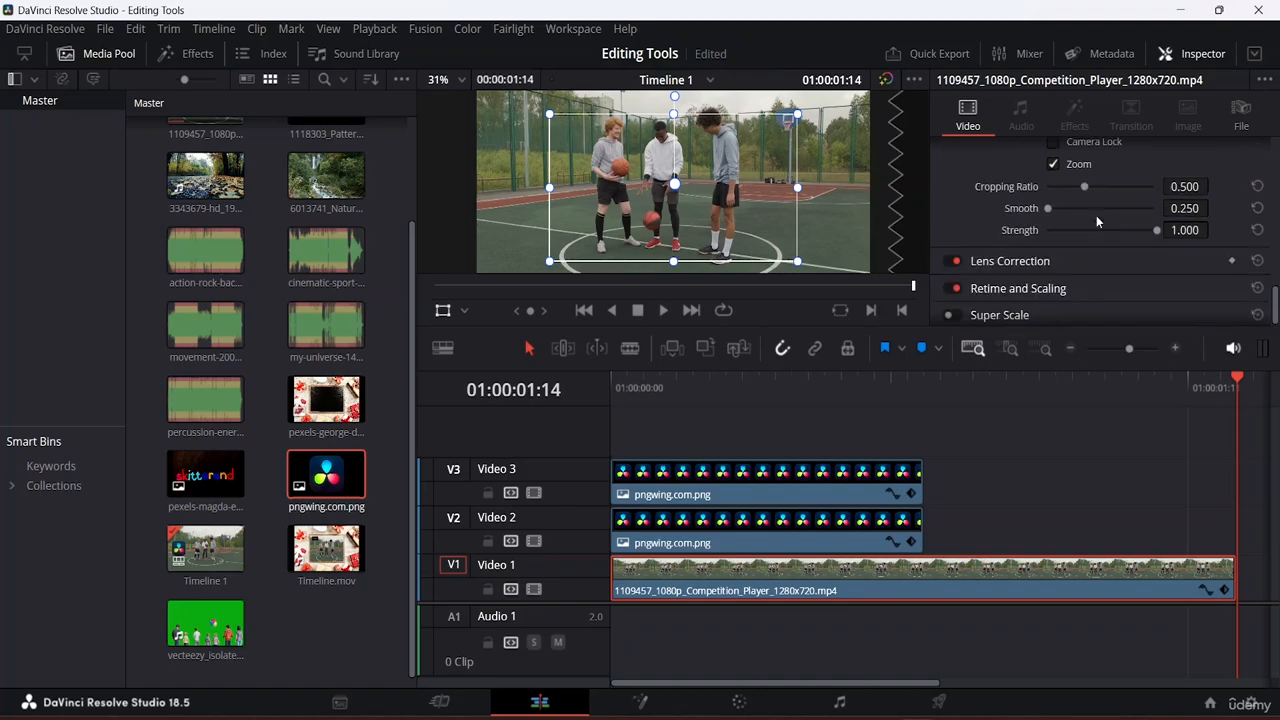
scroll(1096, 215, "up", 1)
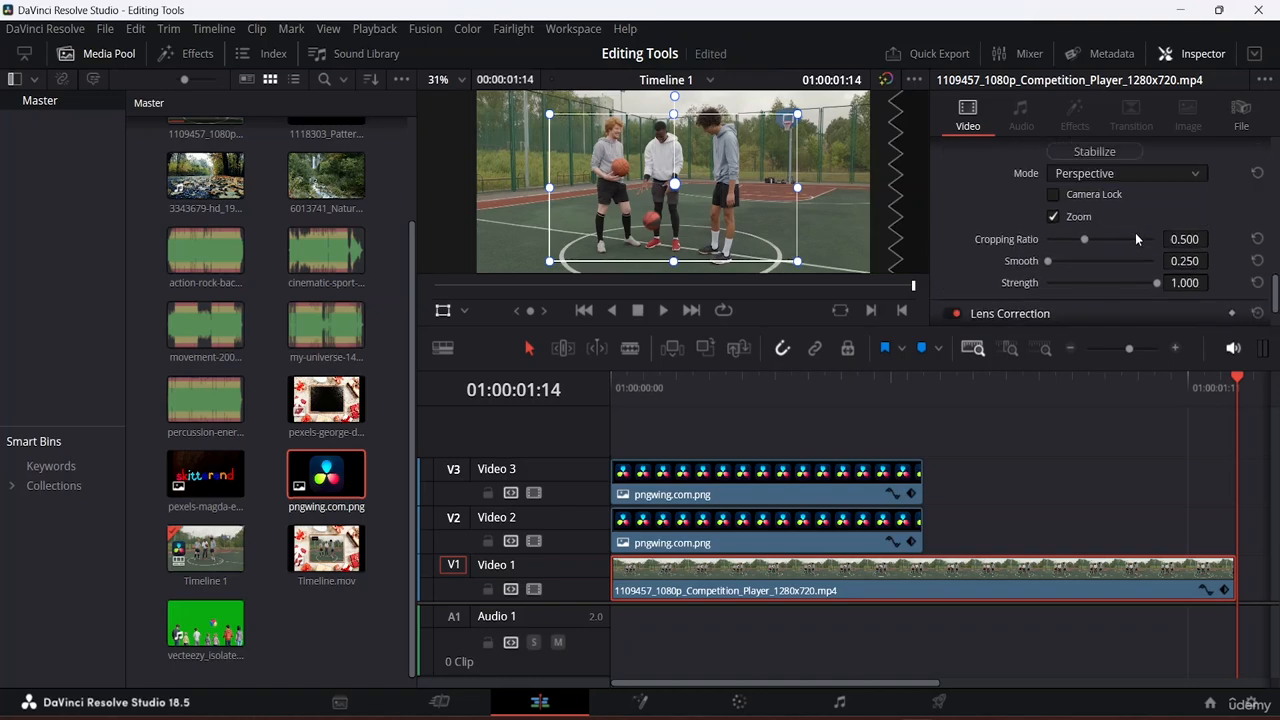
scroll(1104, 239, "up", 2)
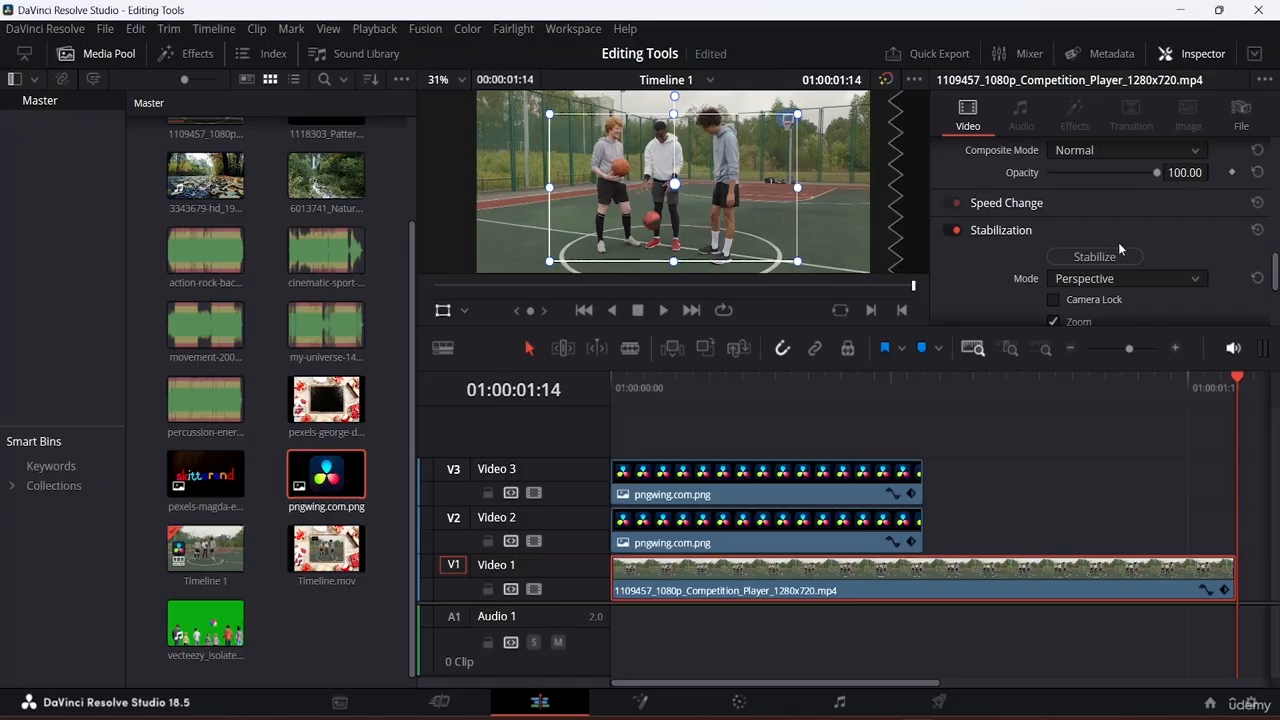
scroll(1116, 244, "down", 1)
scroll(1110, 250, "up", 1)
scroll(1116, 242, "down", 2)
scroll(1122, 234, "up", 1)
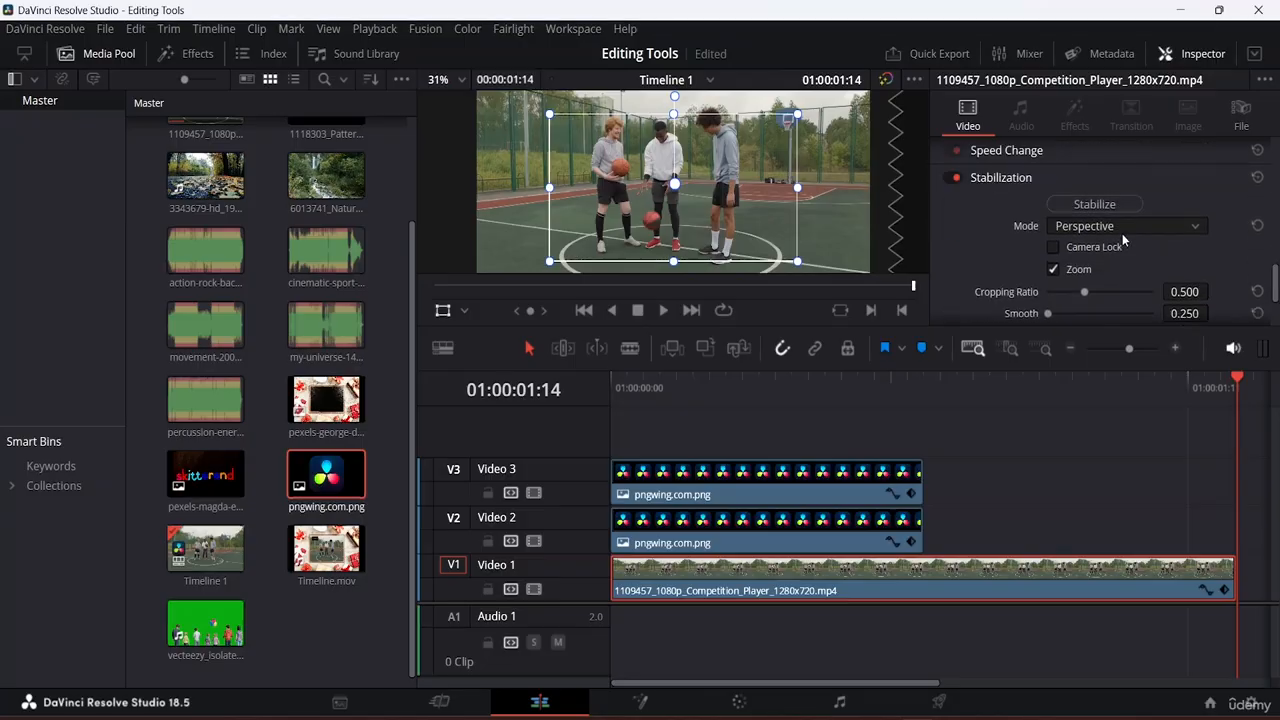
scroll(1122, 234, "down", 1)
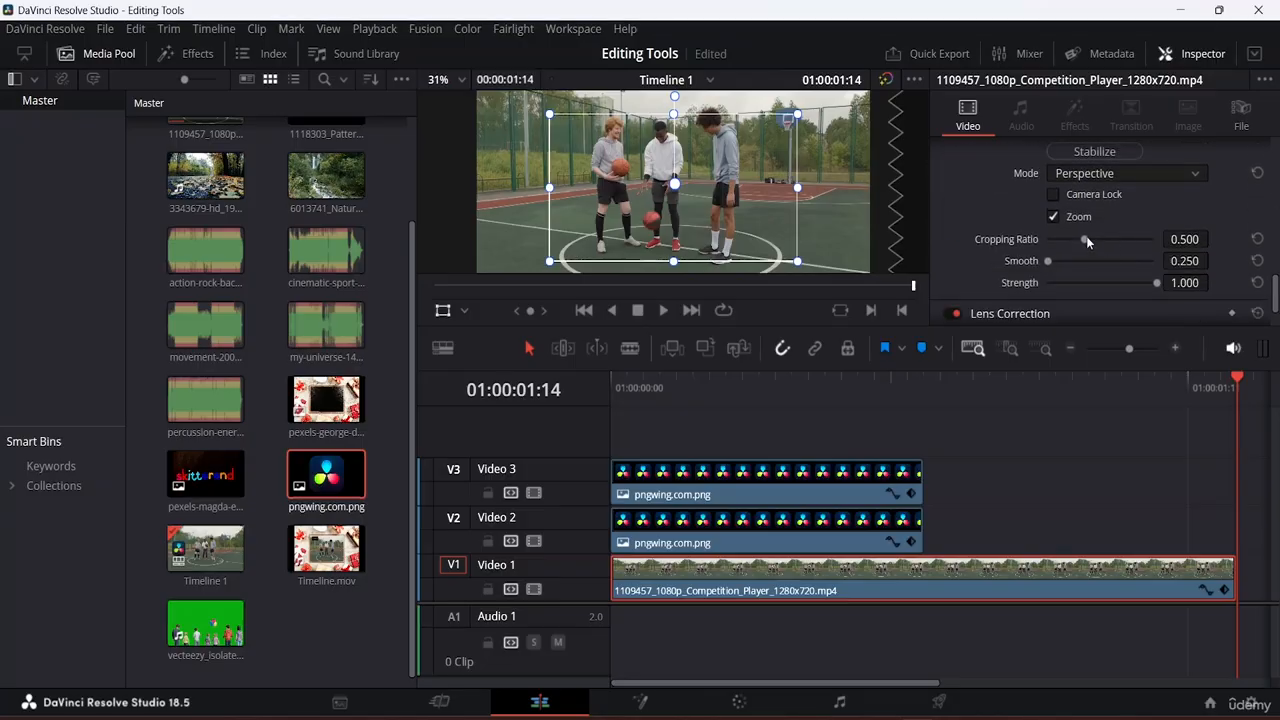
Set the stabilization cropping ratio to 0.582 and smooth to 0.365, and stabilize the basketball clip in Perspective mode.
left_click_drag(1085, 239, 1063, 261)
scroll(1130, 251, "up", 3)
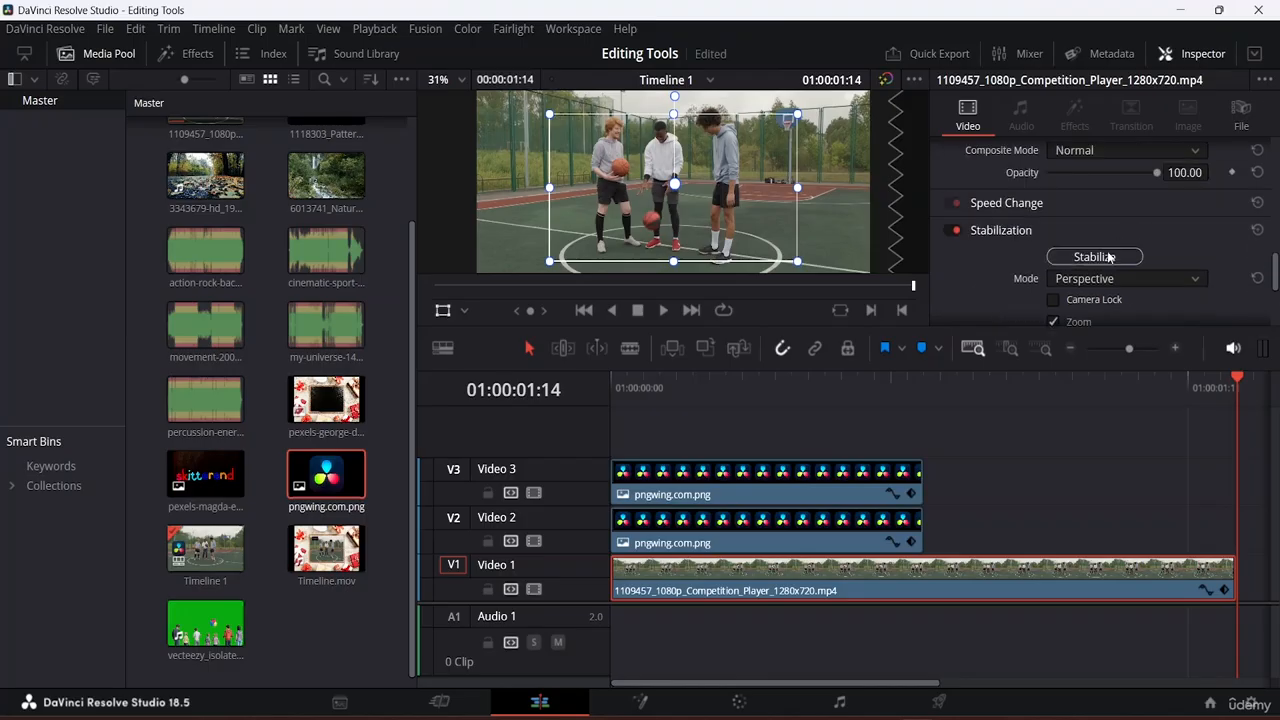
left_click(1095, 257)
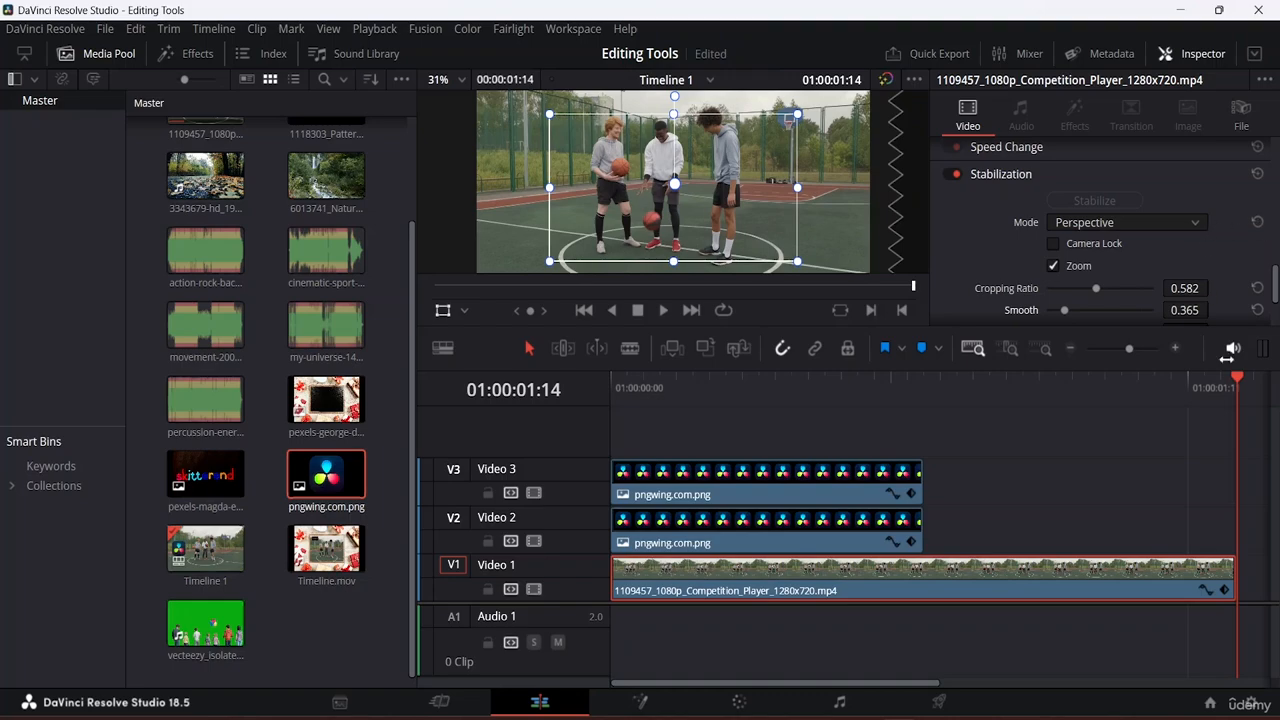
Play the timeline from its start to check the stabilized basketball clip.
left_click_drag(1237, 387, 271, 443)
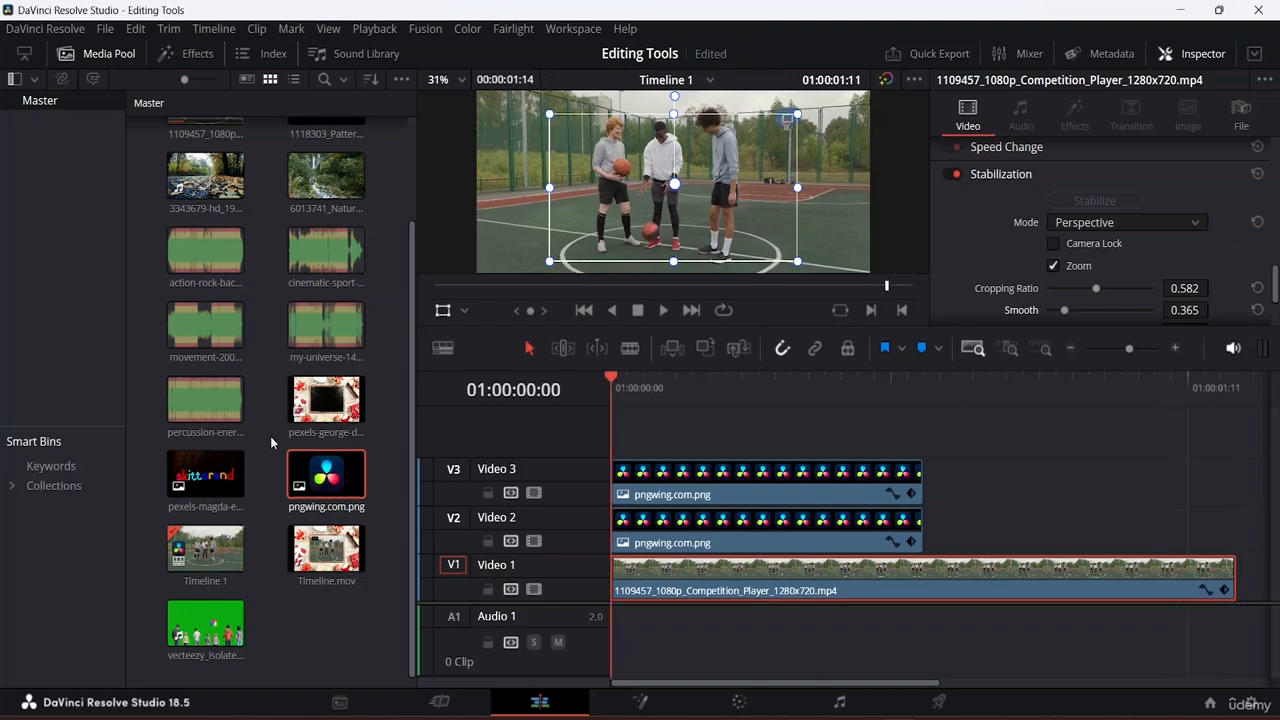
key("space")
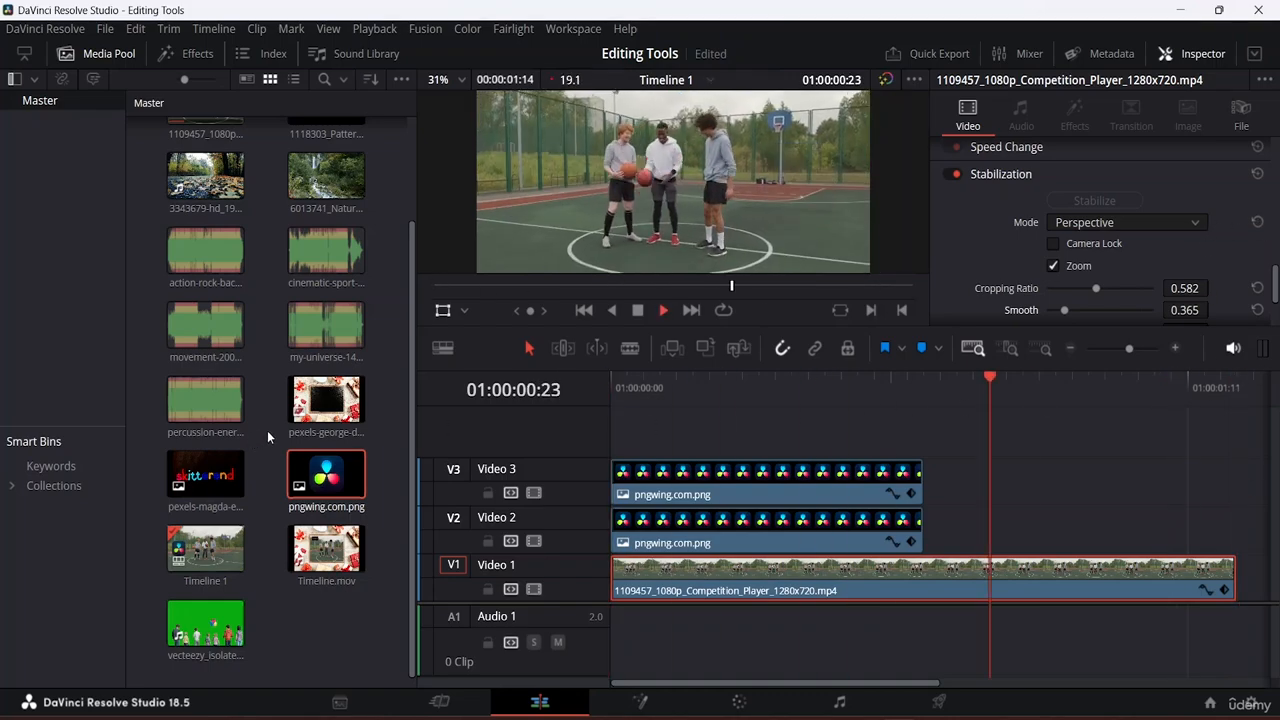
key("space")
Raise the basketball clip's stabilization cropping ratio to 0.691 and smooth to 0.519.
scroll(1153, 263, "down", 1)
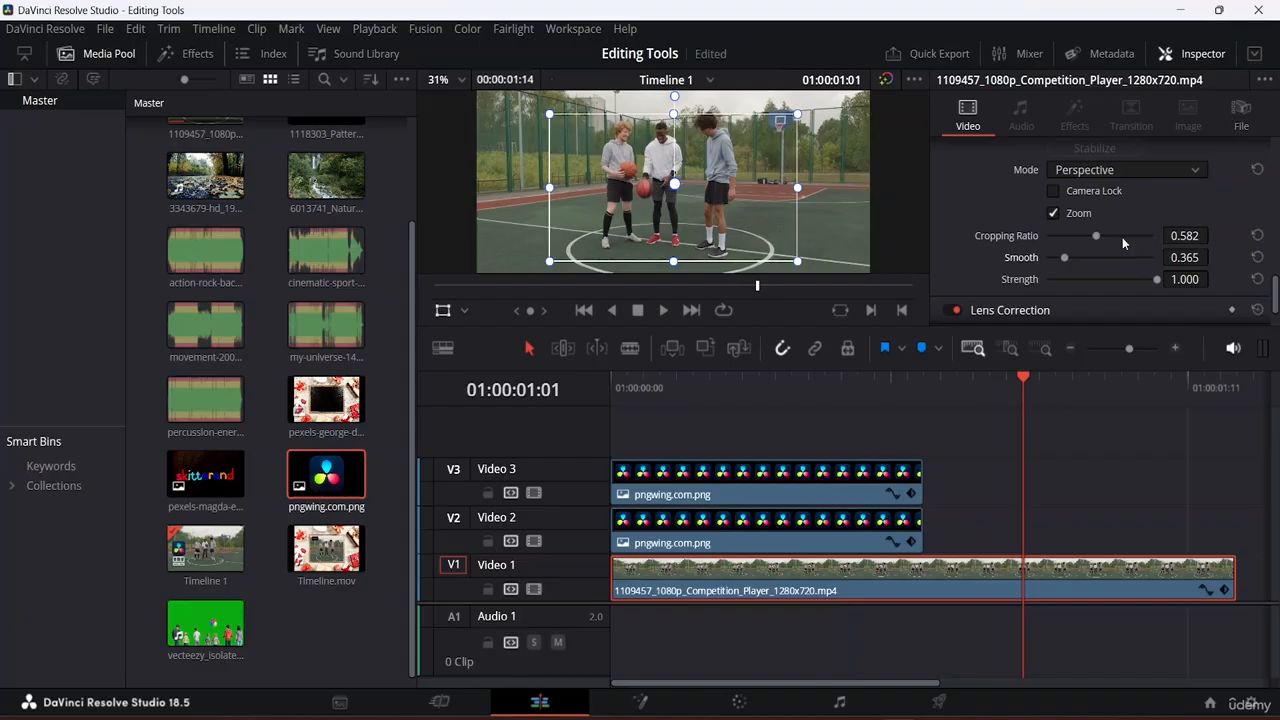
mouse_move(1095, 237)
left_mouse_down()
mouse_move(1112, 236)
mouse_move(1087, 258)
left_mouse_up()
scroll(1104, 245, "down", 1)
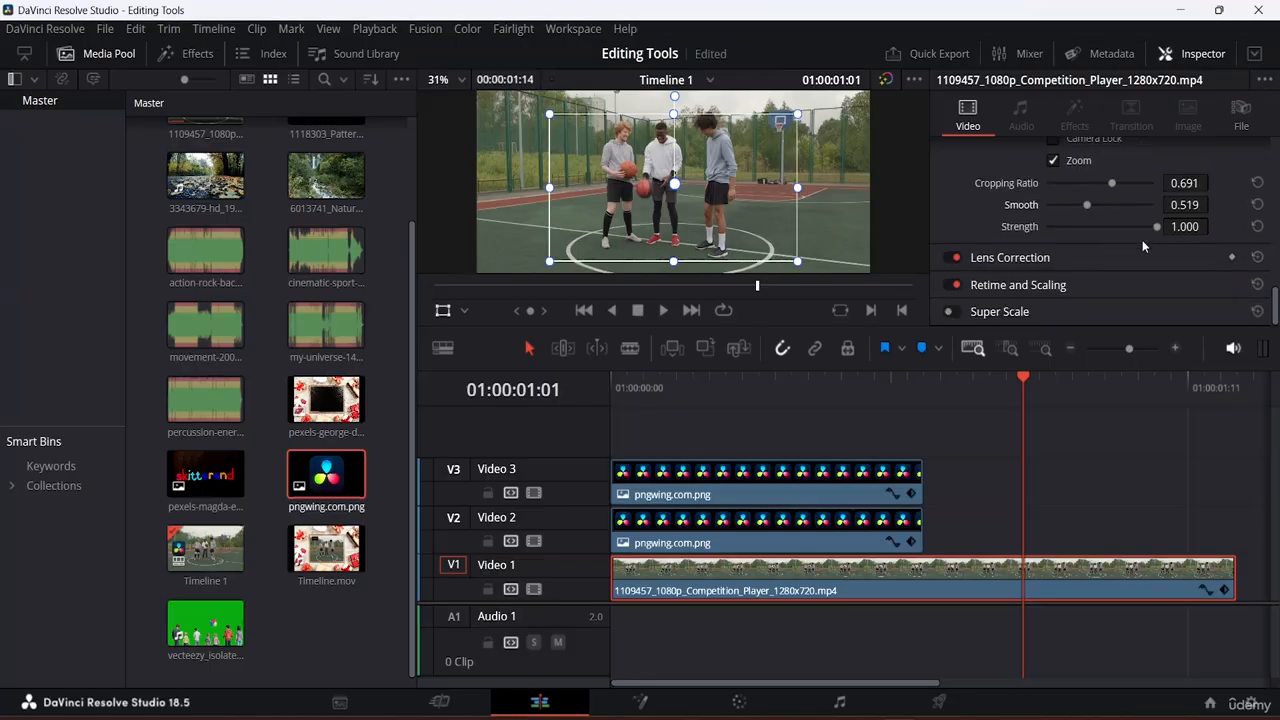
Try a Lens Correction distortion of -0.527 on the basketball clip, and set it to 0.557.
left_click(1009, 257)
scroll(1064, 243, "down", 1)
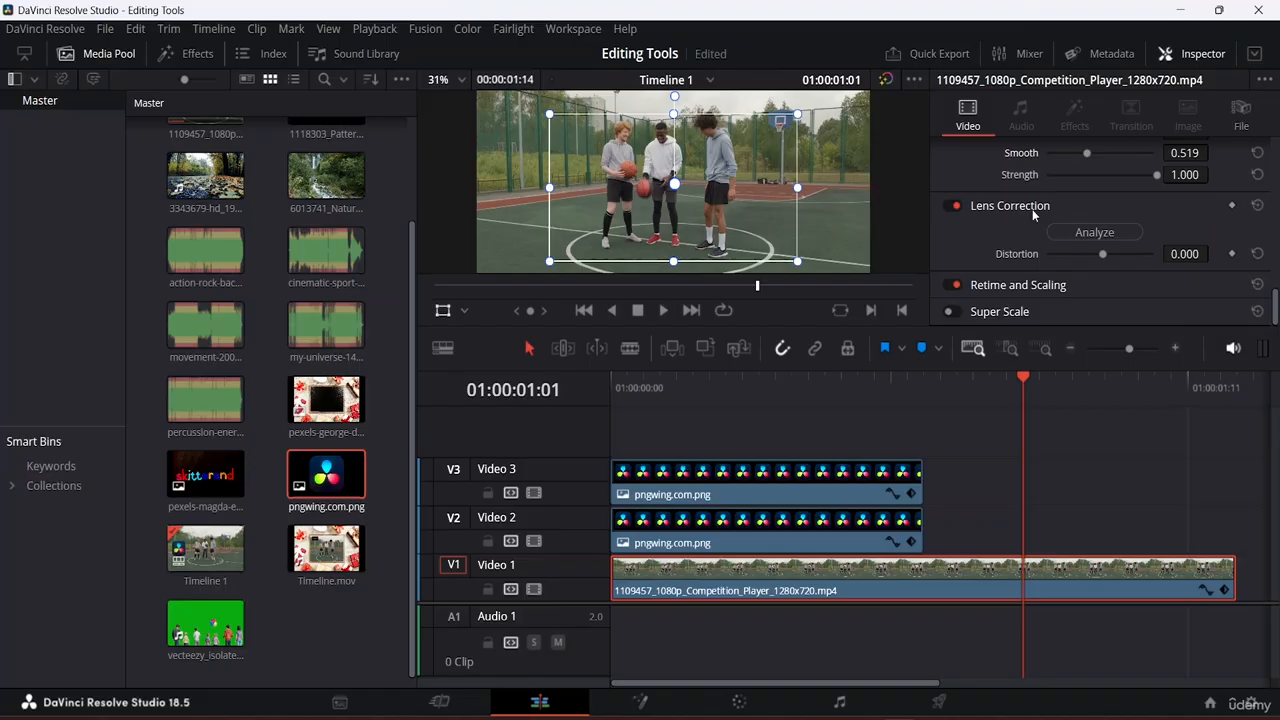
mouse_move(1100, 259)
left_mouse_down()
mouse_move(1125, 253)
mouse_move(1075, 260)
left_mouse_up()
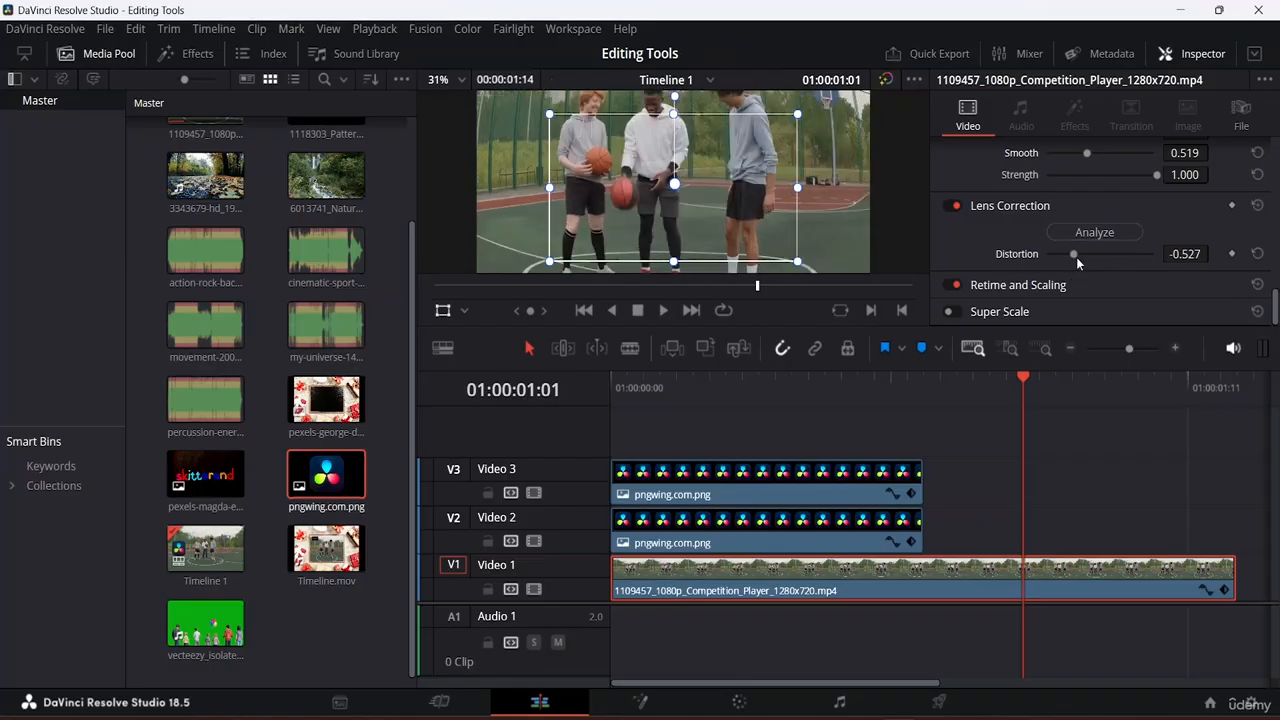
left_click_drag(1069, 253, 1132, 260)
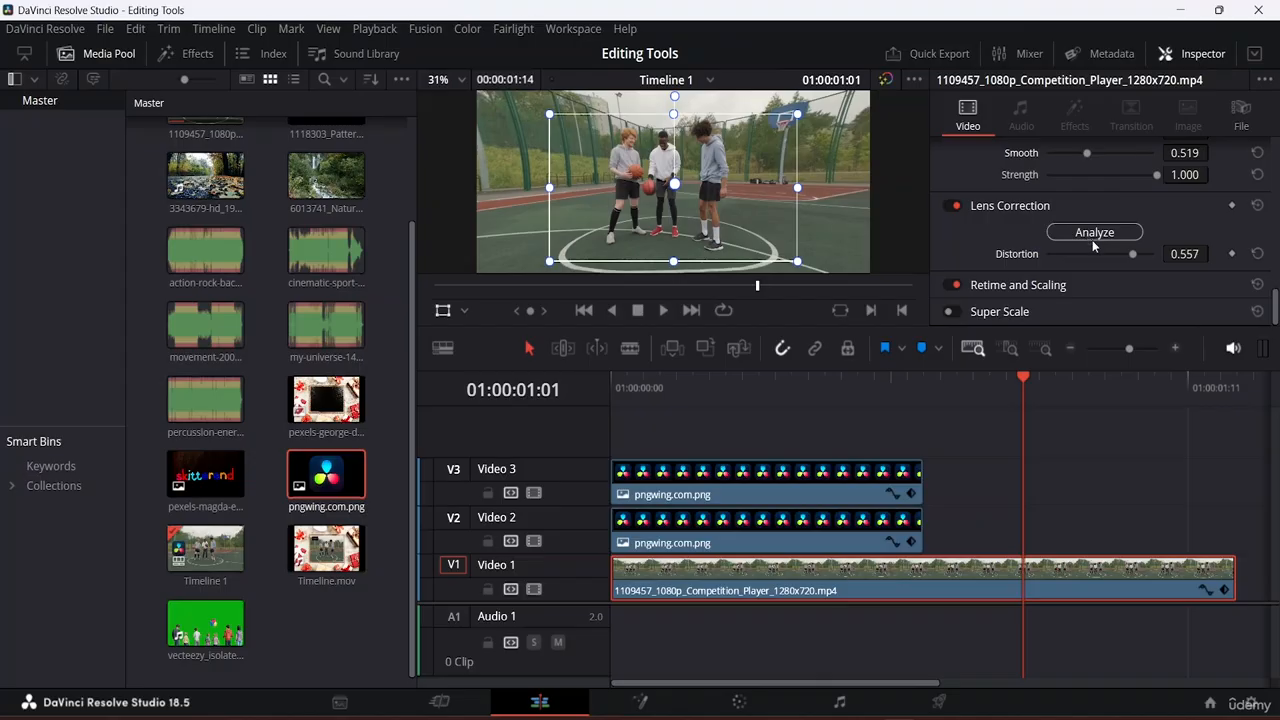
Examine the basketball clip's Retime and Scaling settings and the Super Scale options.
left_click(1035, 286)
scroll(1035, 288, "down", 3)
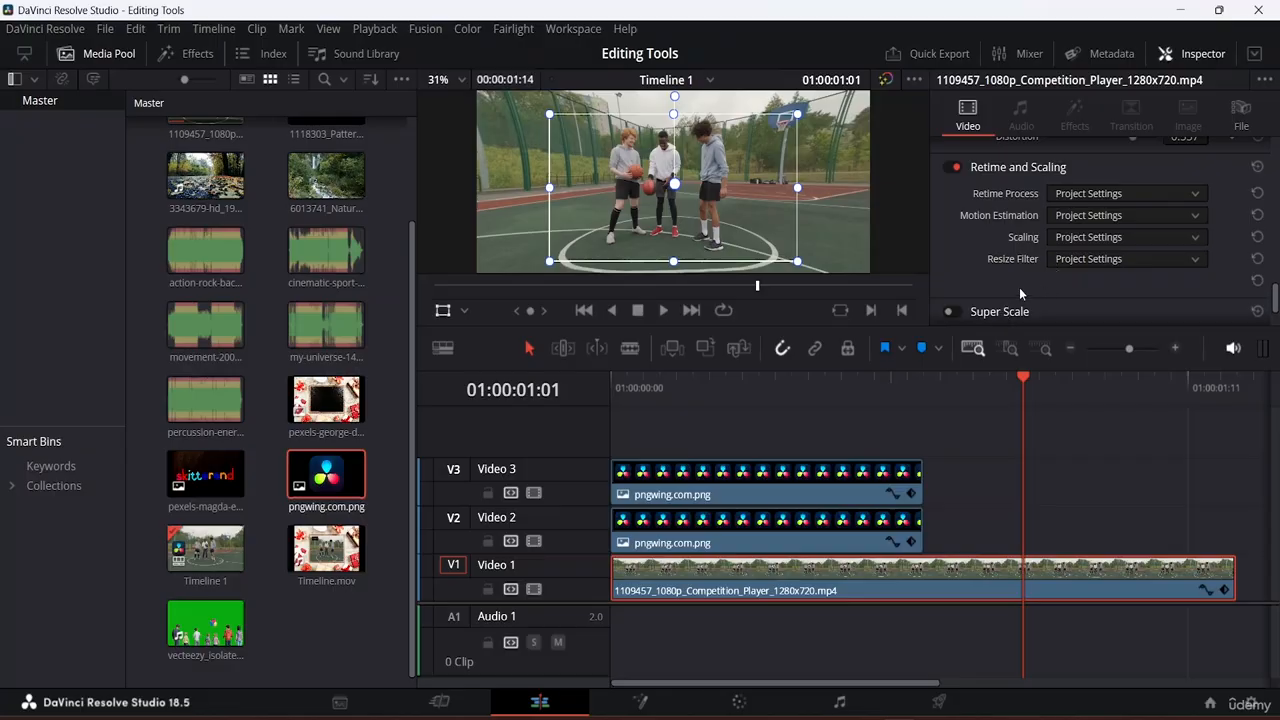
scroll(1019, 287, "down", 2)
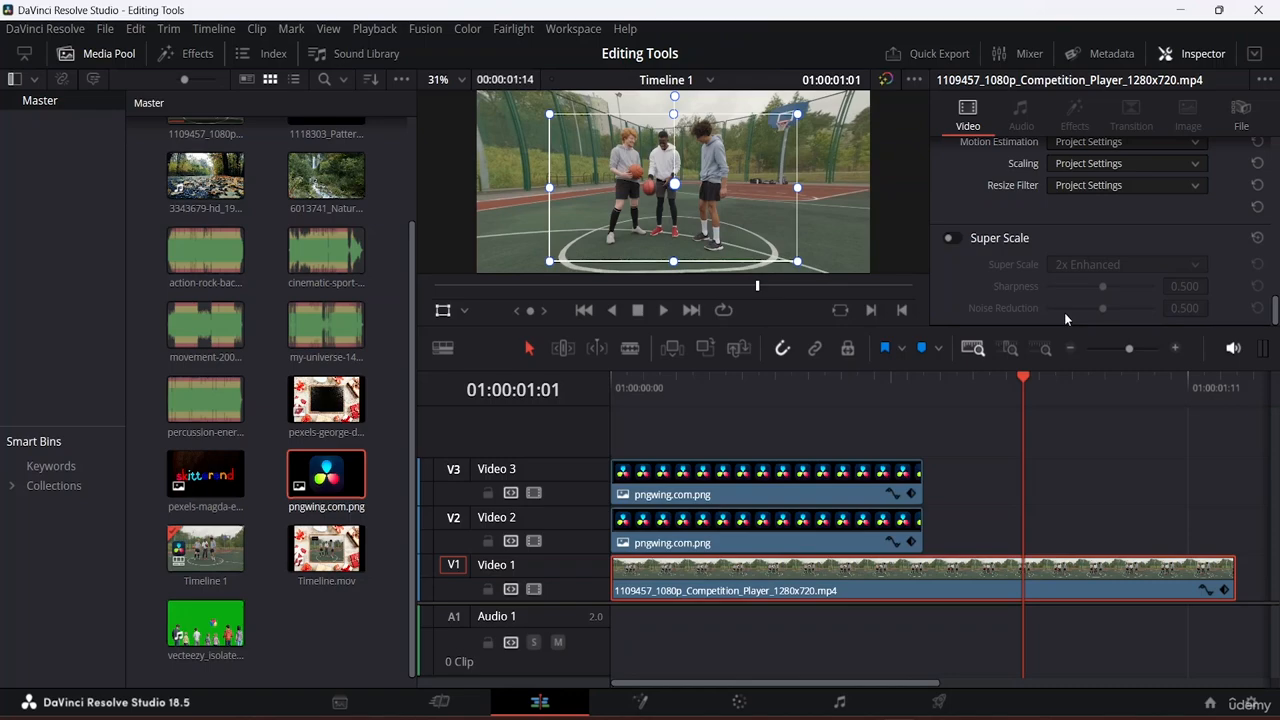
Enable Super Scale on the basketball clip at 4x, keeping Medium as its sharpness.
left_click(950, 238)
left_click(1196, 265)
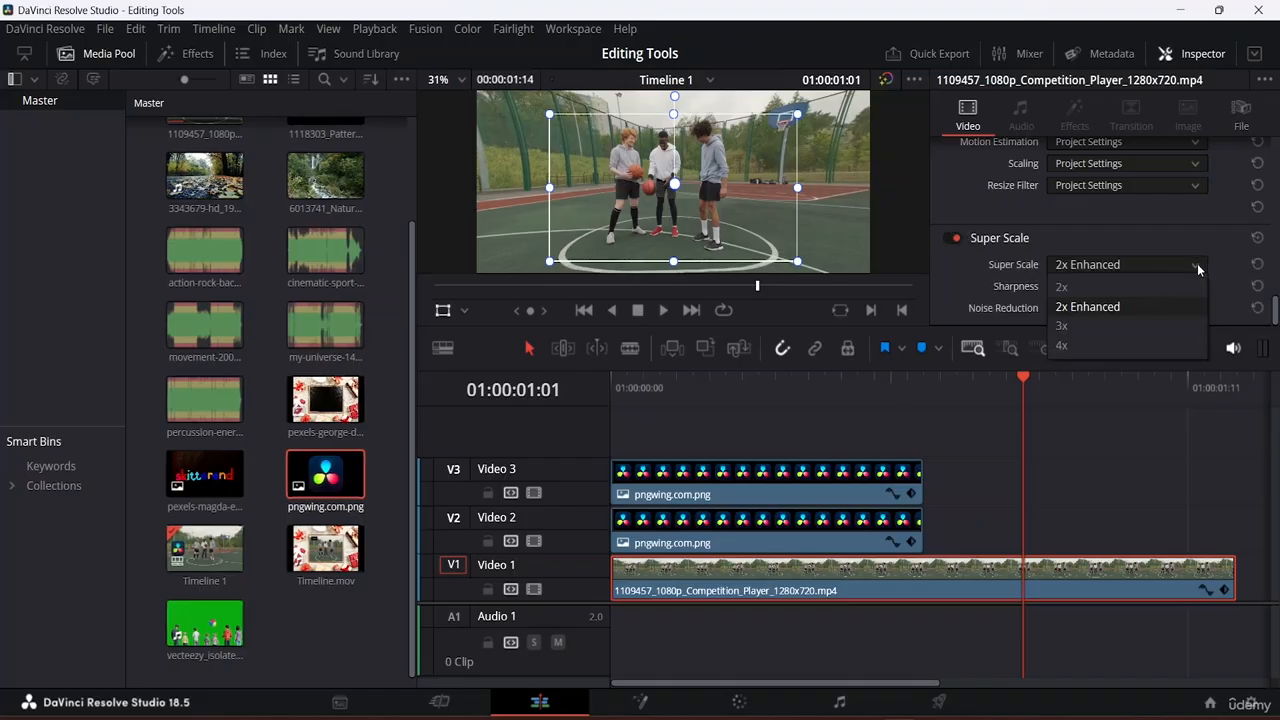
left_click(1088, 344)
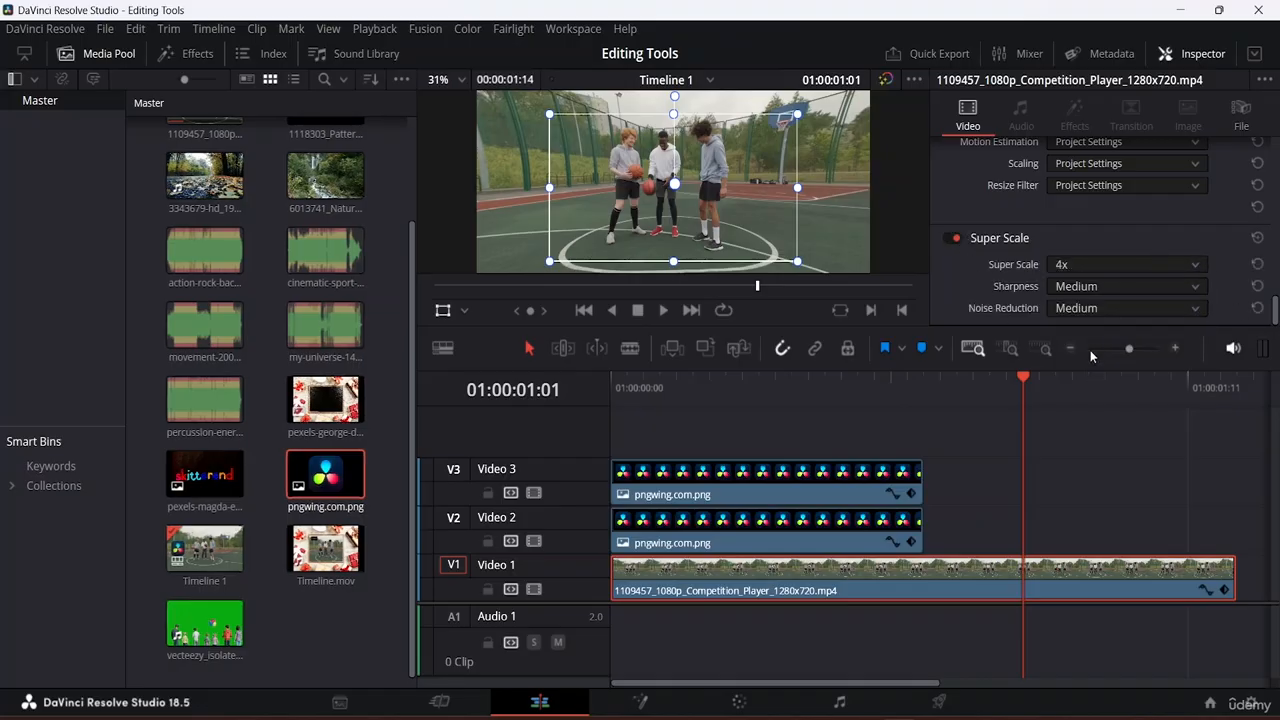
left_click(1177, 287)
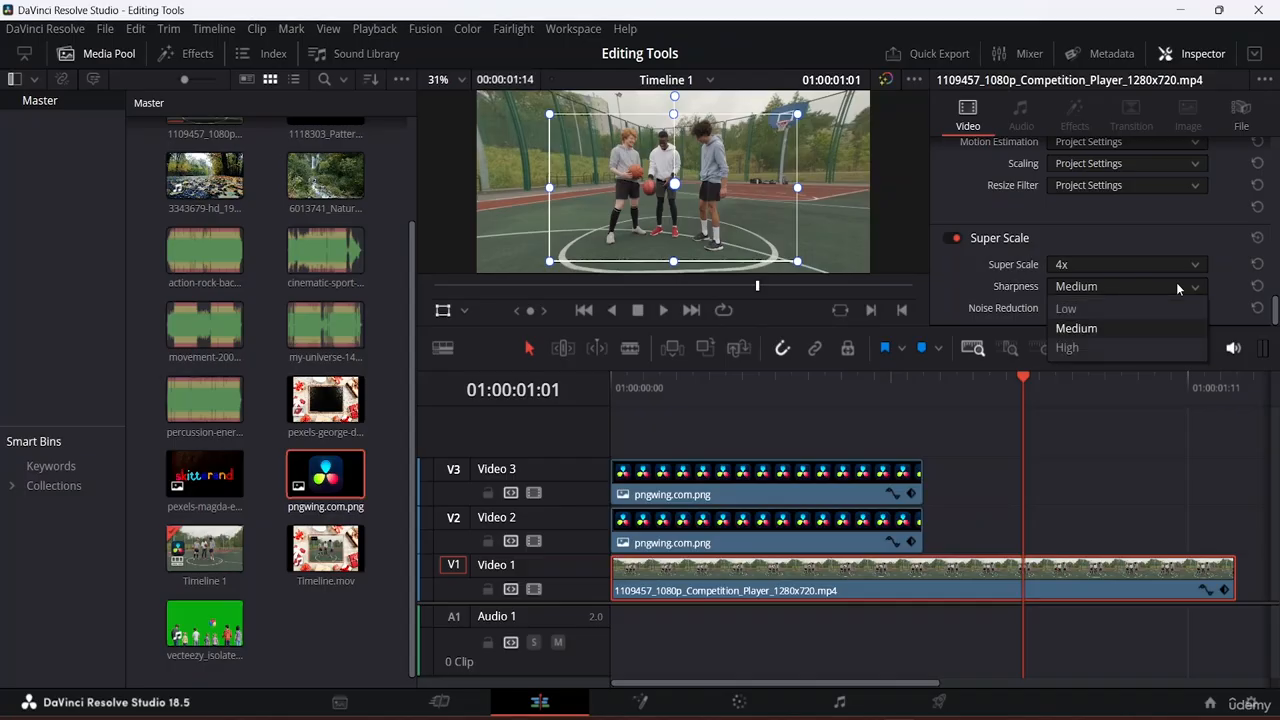
left_click(1131, 325)
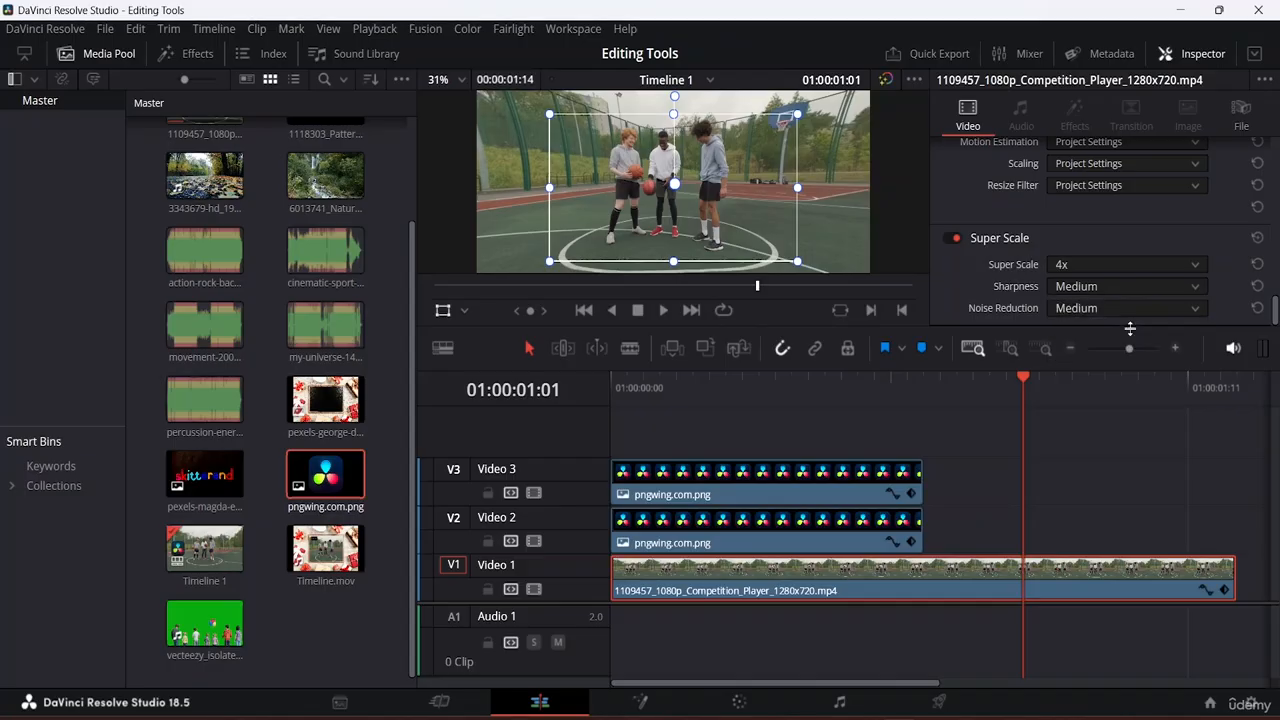
Set the basketball clip's Super Scale noise reduction to High, change the scale to 2x Enhanced, and turn Super Scale off.
left_click(1192, 308)
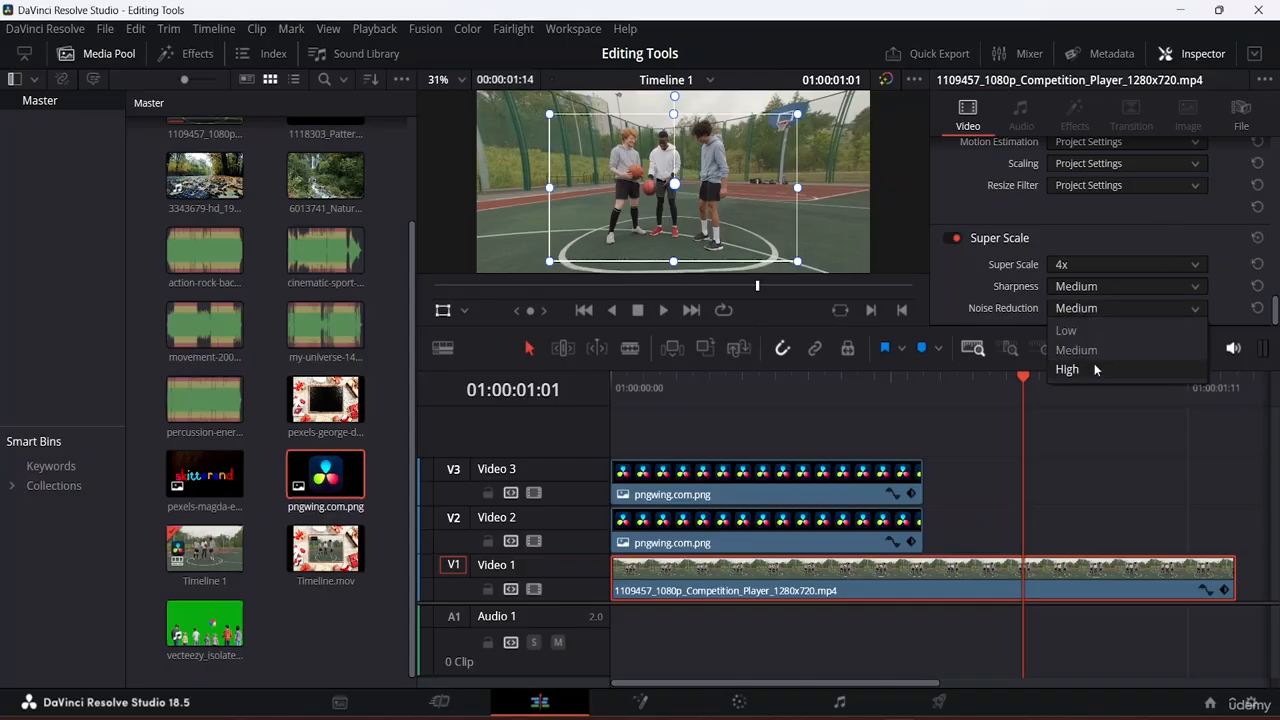
left_click(1097, 366)
left_click(1173, 265)
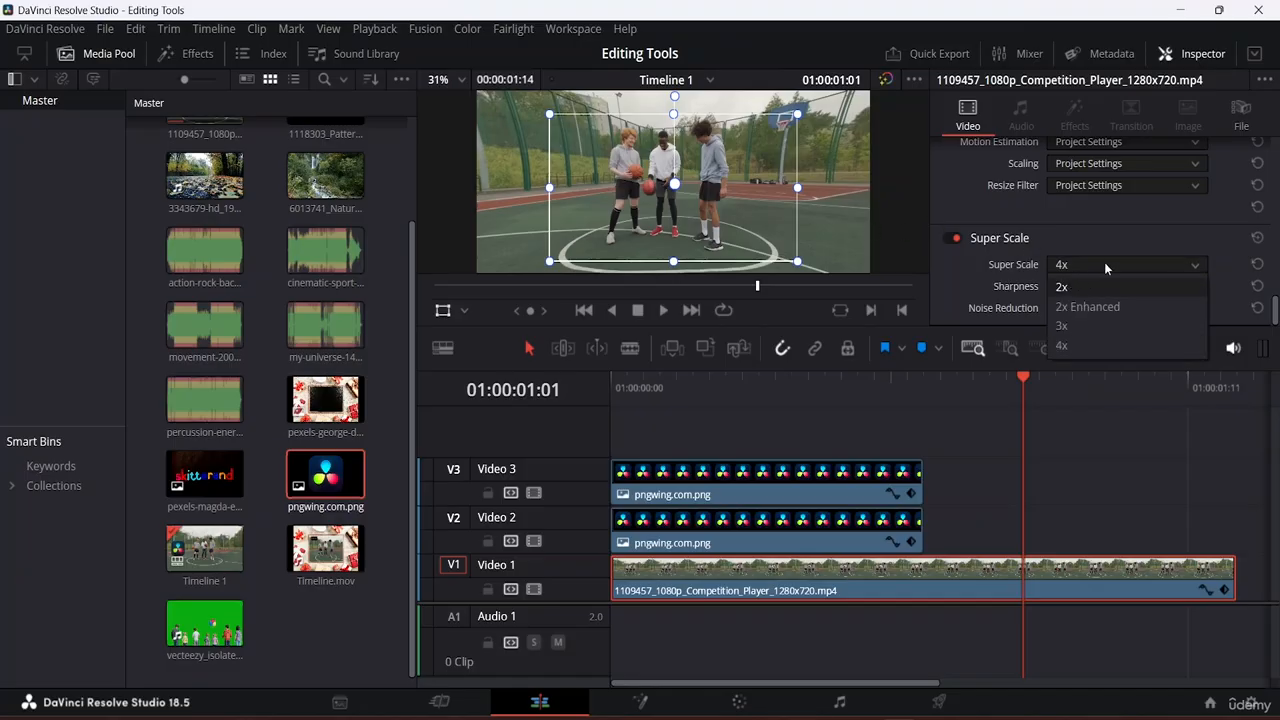
left_click(1090, 306)
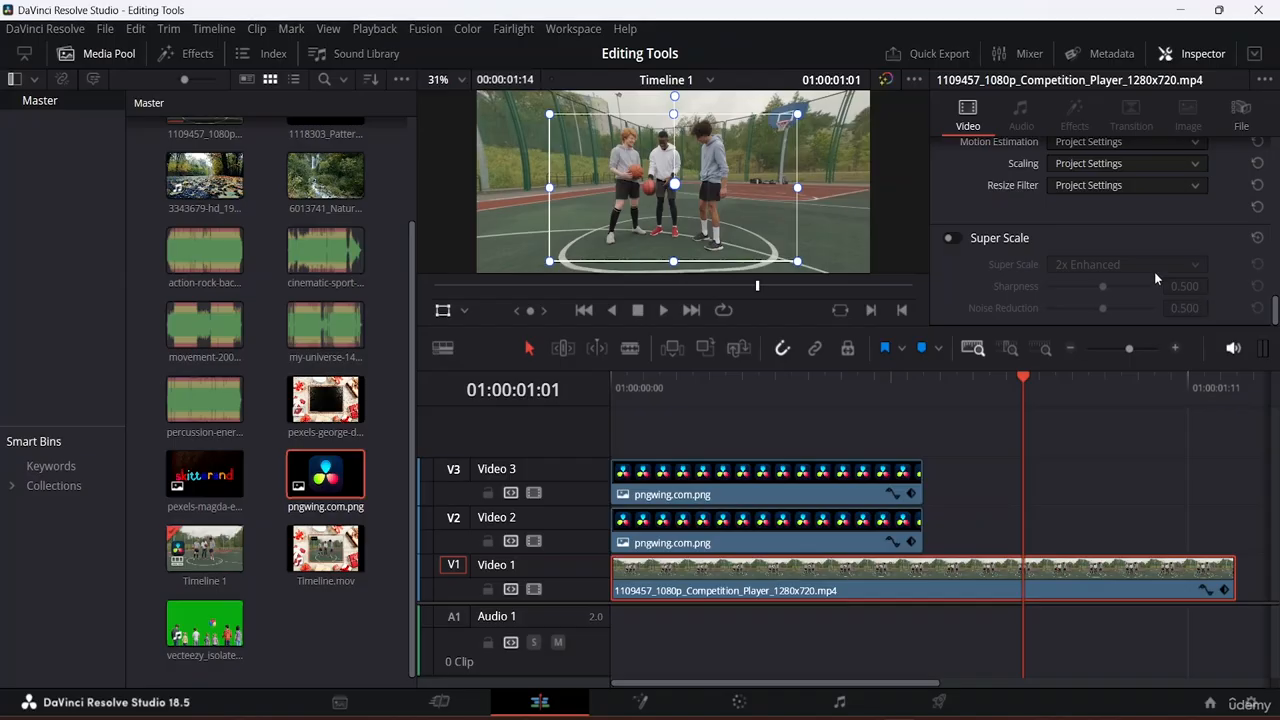
Select all three clips on the Video 1, Video 2 and Video 3 tracks and return the playhead to the timeline start.
scroll(1157, 278, "up", 3)
scroll(1155, 275, "up", 3)
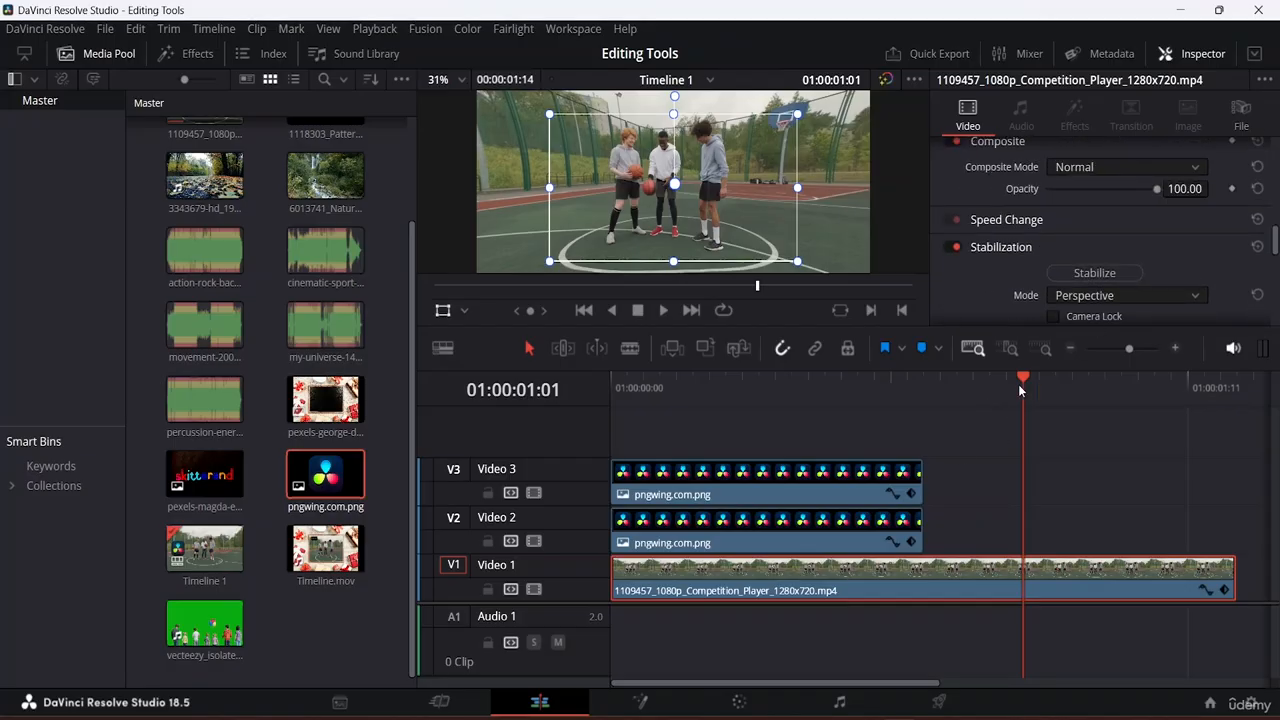
left_click_drag(1022, 380, 611, 380)
left_click(201, 380)
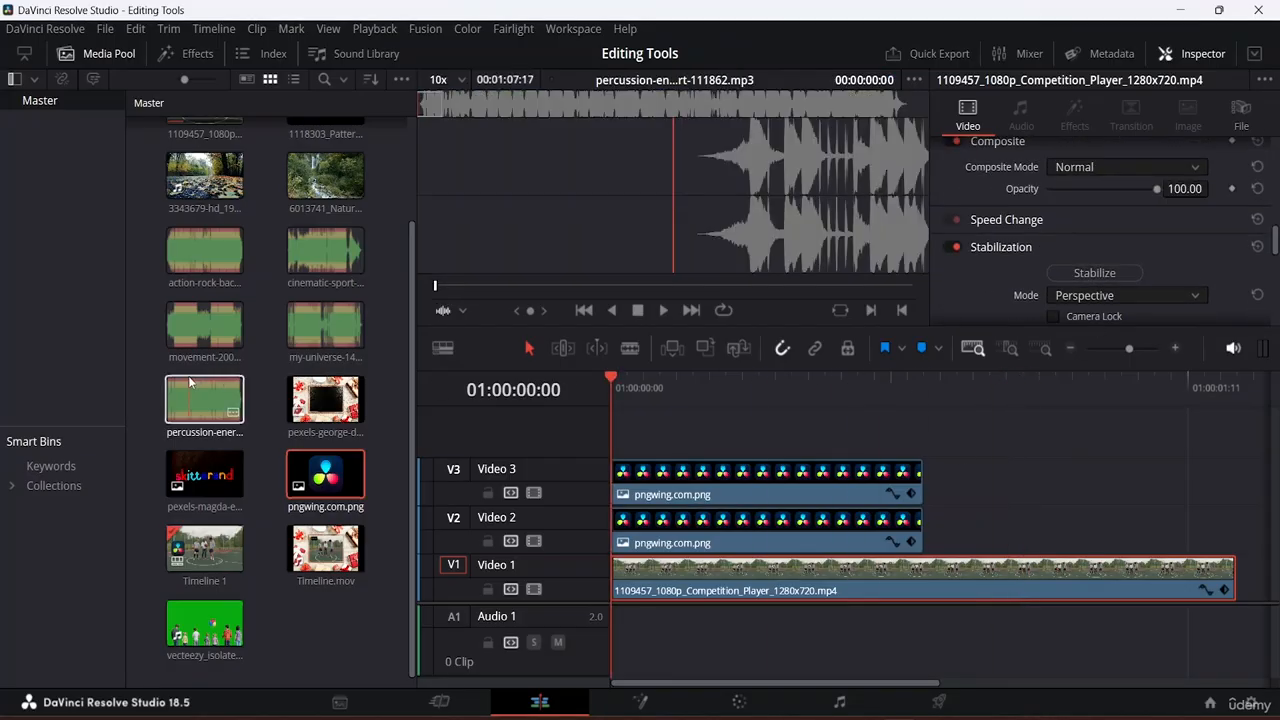
left_click(596, 434)
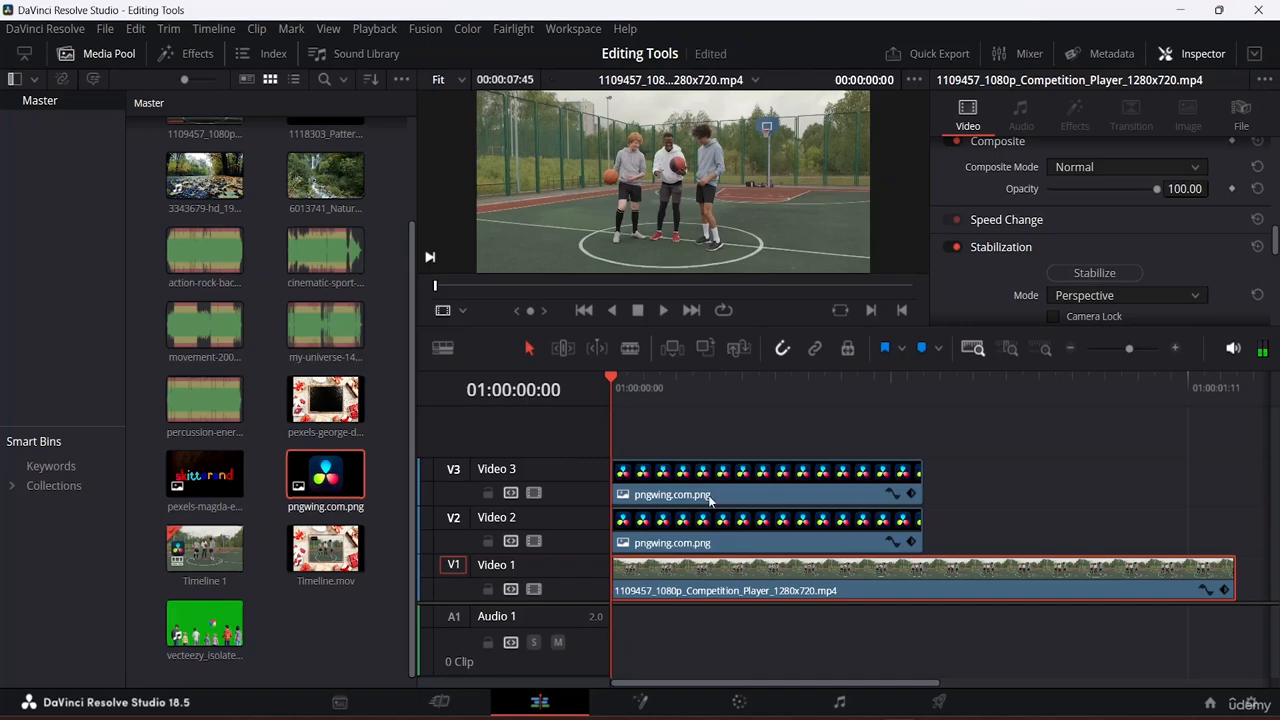
left_click(626, 383)
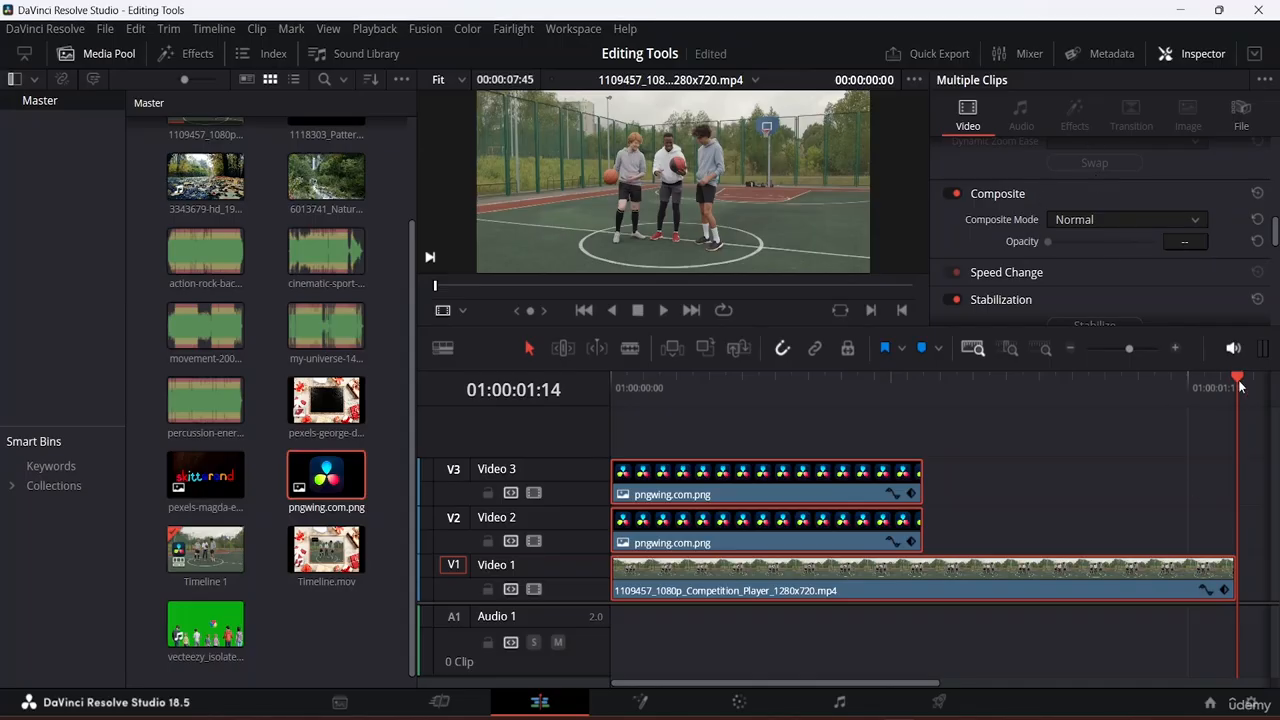
left_click_drag(1236, 376, 541, 381)
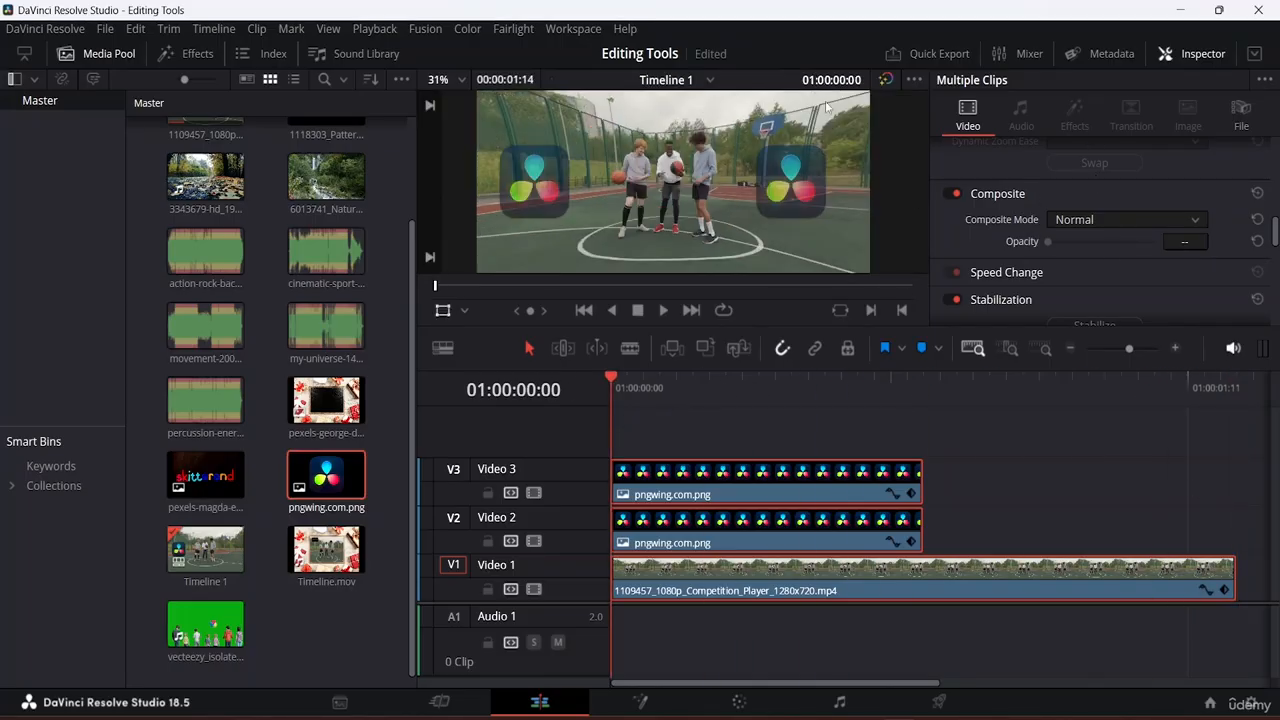
Review the Inspector's video settings for the selected clips, from Transform, Dynamic Zoom and Composite to Stabilization and Super Scale.
scroll(1068, 177, "up", 6)
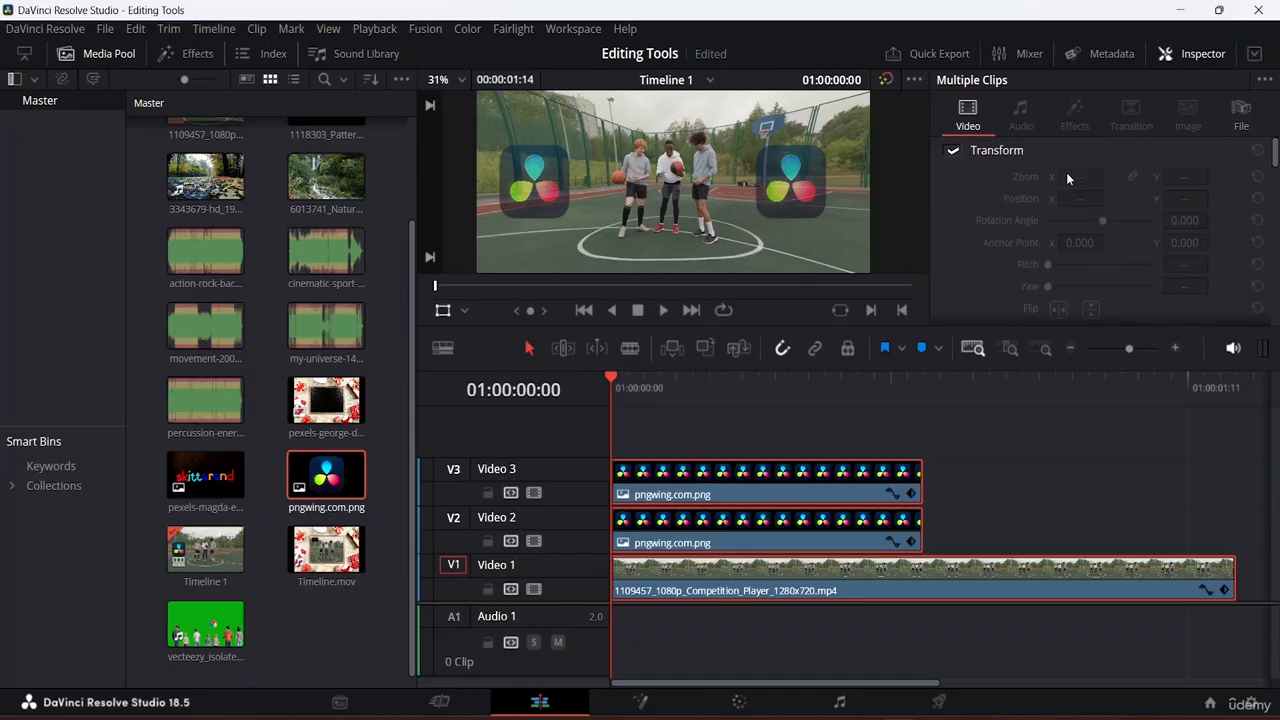
scroll(1066, 172, "down", 8)
scroll(1136, 207, "up", 4)
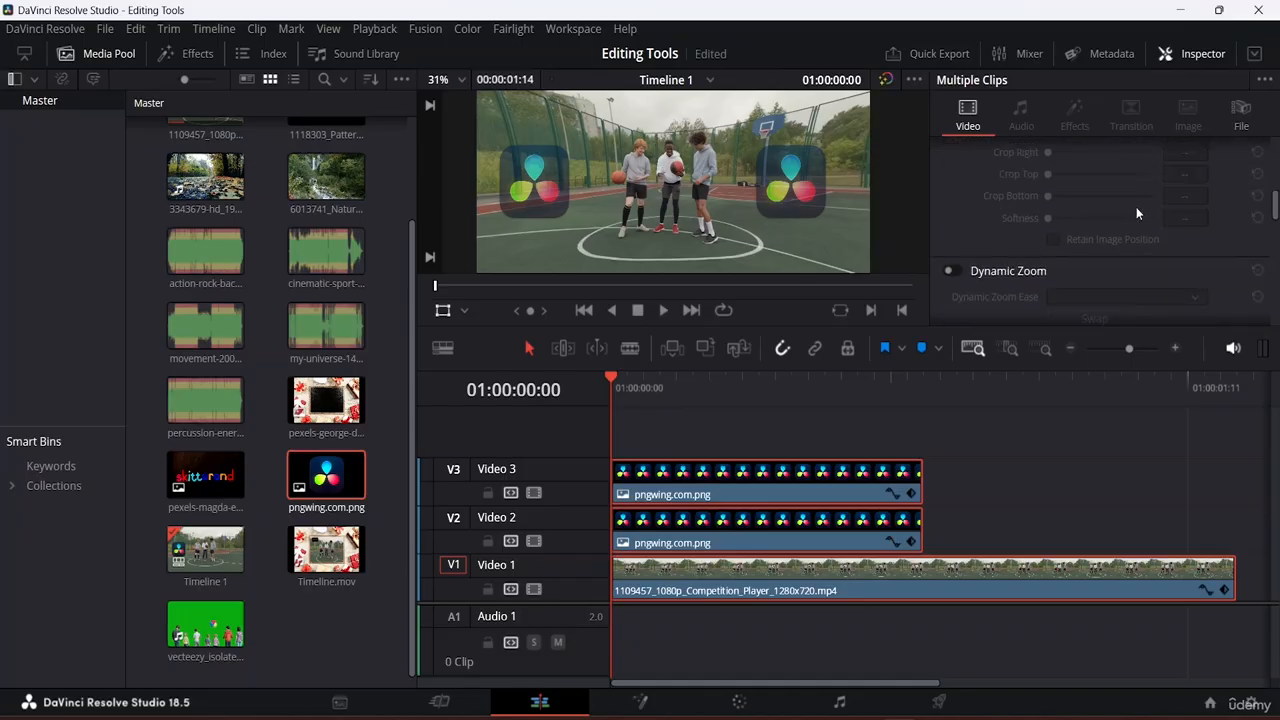
scroll(1142, 205, "down", 2)
scroll(1142, 209, "down", 1)
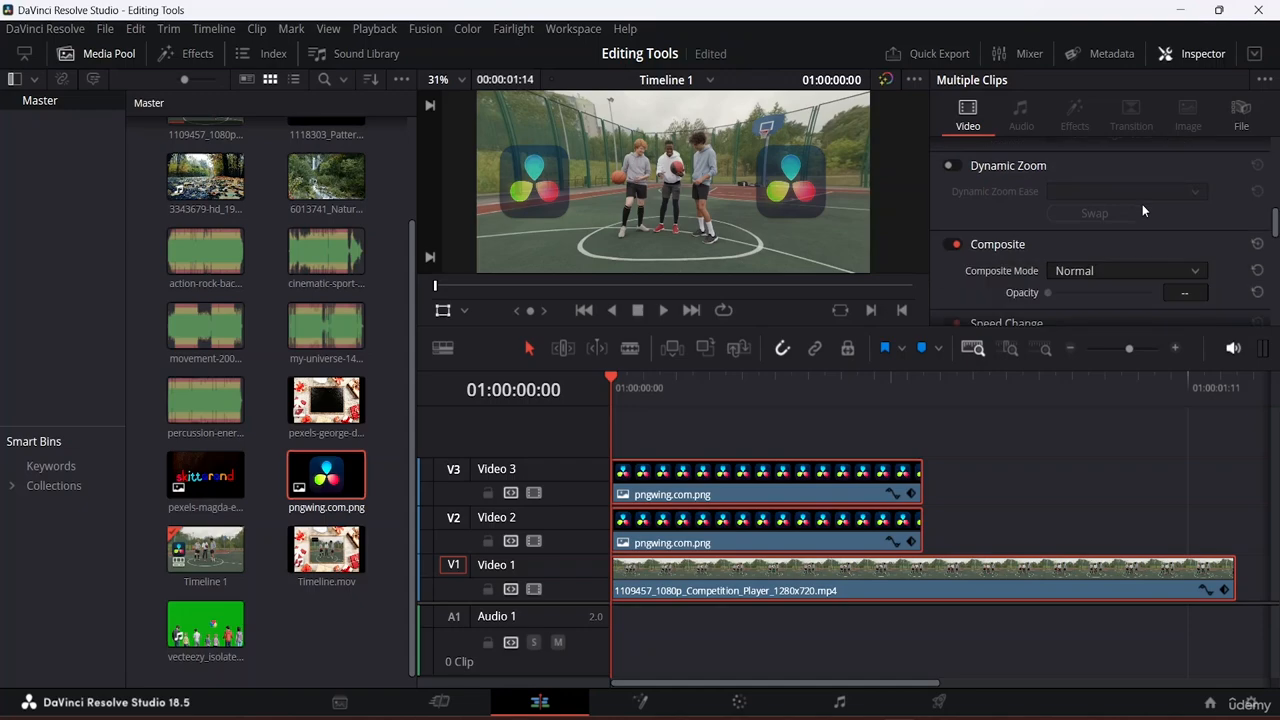
scroll(1142, 204, "down", 2)
scroll(1142, 204, "down", 5)
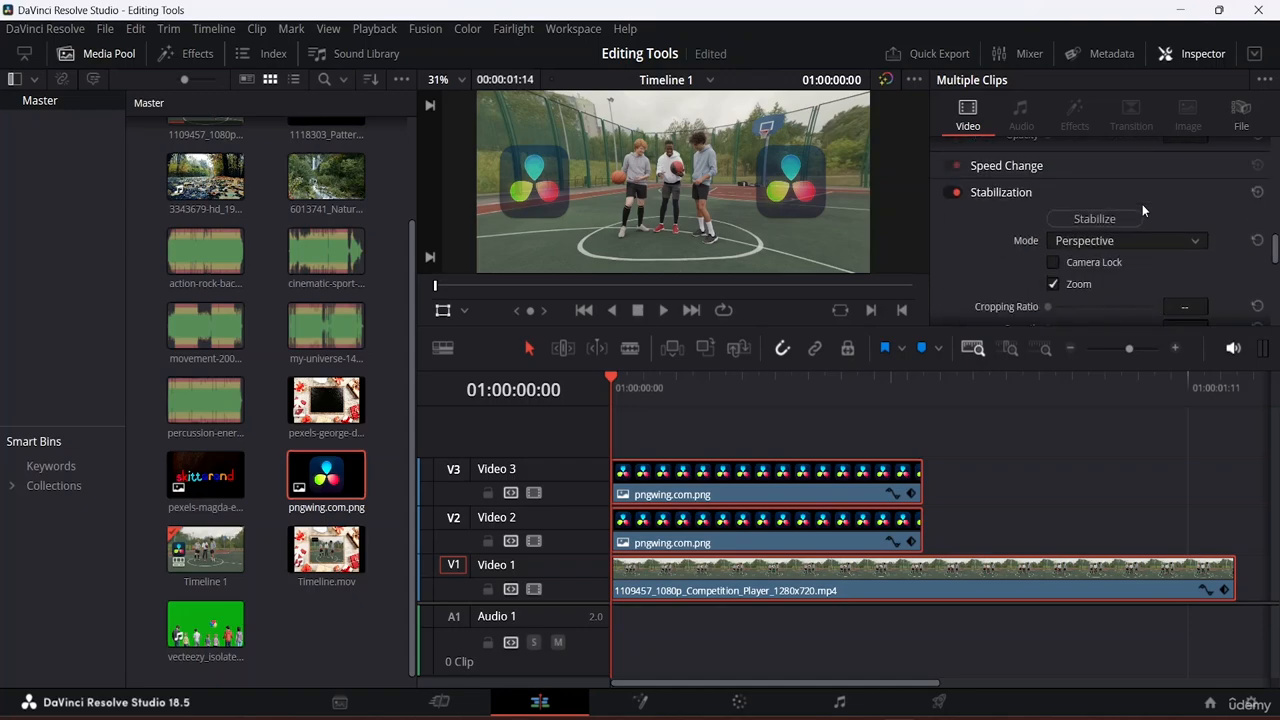
scroll(1141, 202, "down", 3)
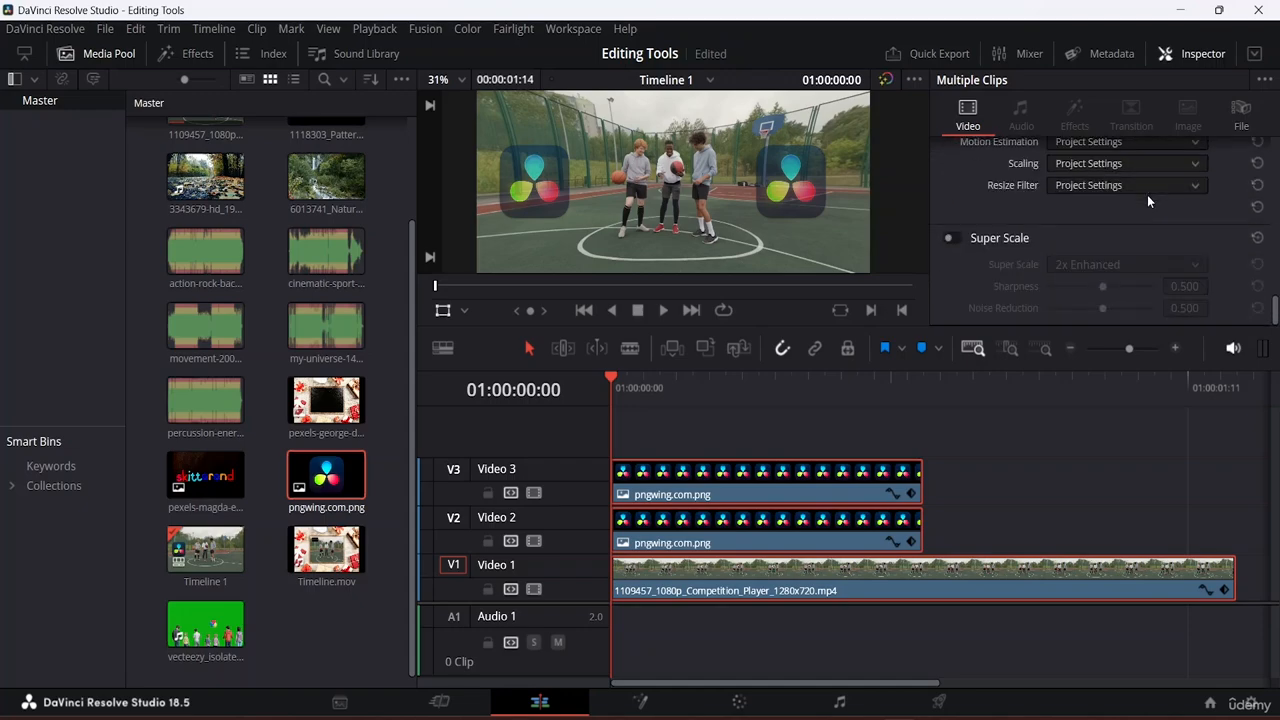
scroll(1147, 195, "up", 8)
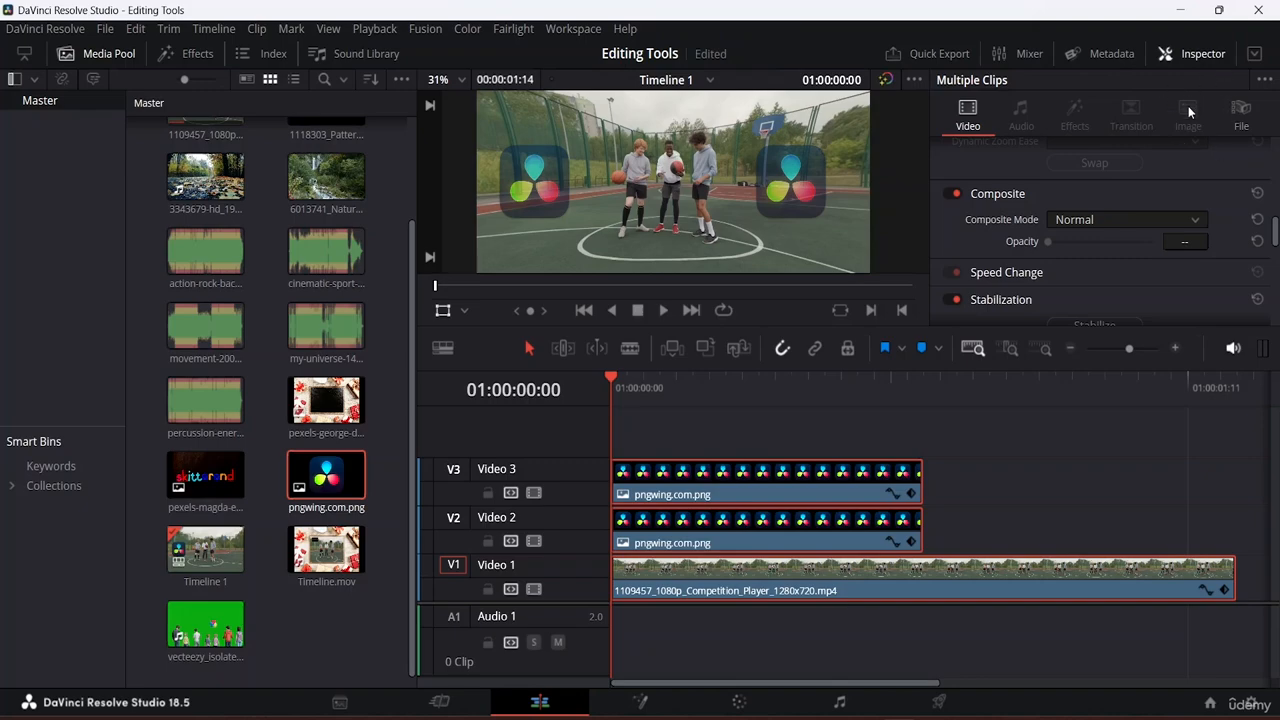
Open the curve editor of the pngwing.com.png clip on the Video 3 track.
left_click(1112, 473)
left_click(894, 494)
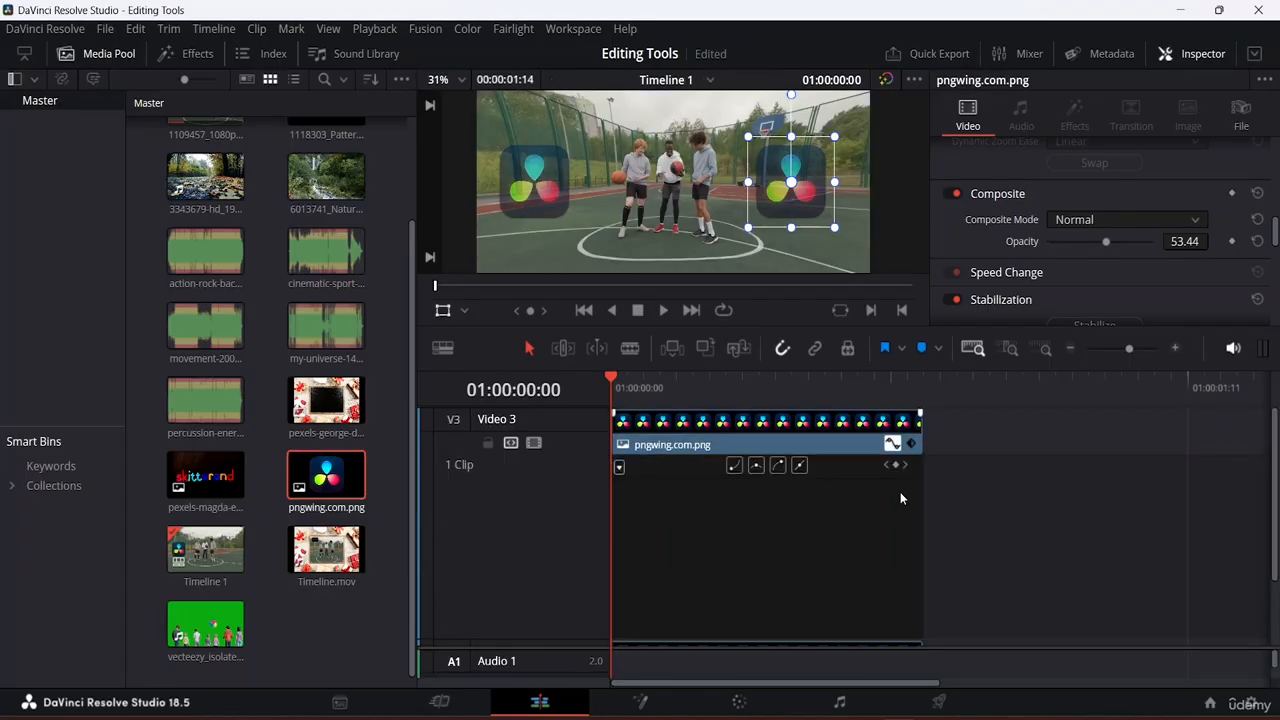
scroll(1036, 505, "down", 3)
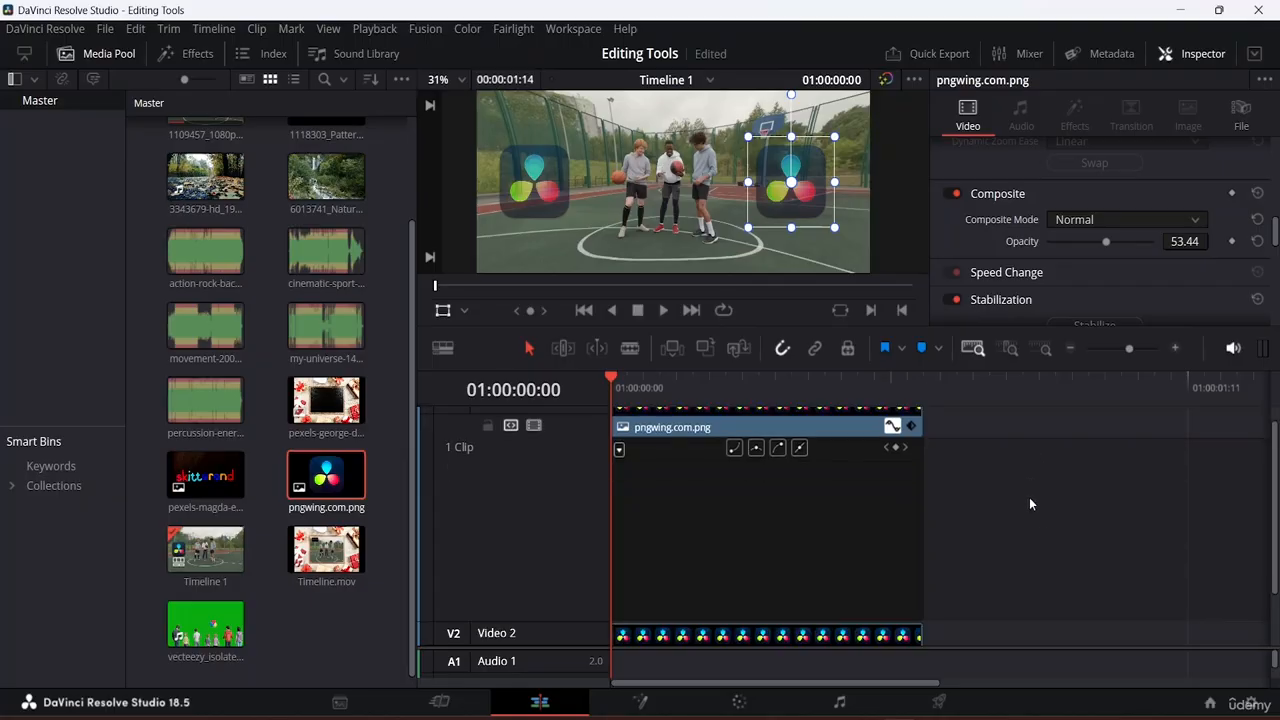
scroll(1024, 480, "up", 3)
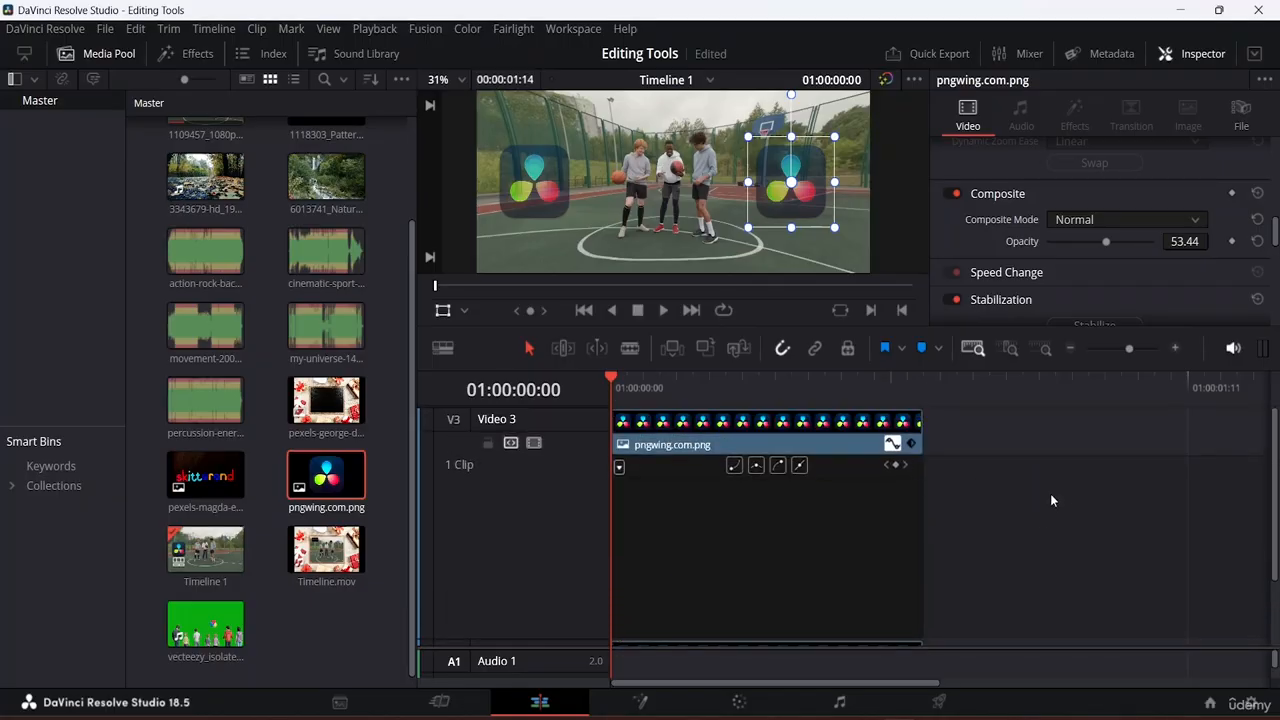
double_click(566, 414)
key("Return")
scroll(563, 460, "down", 2)
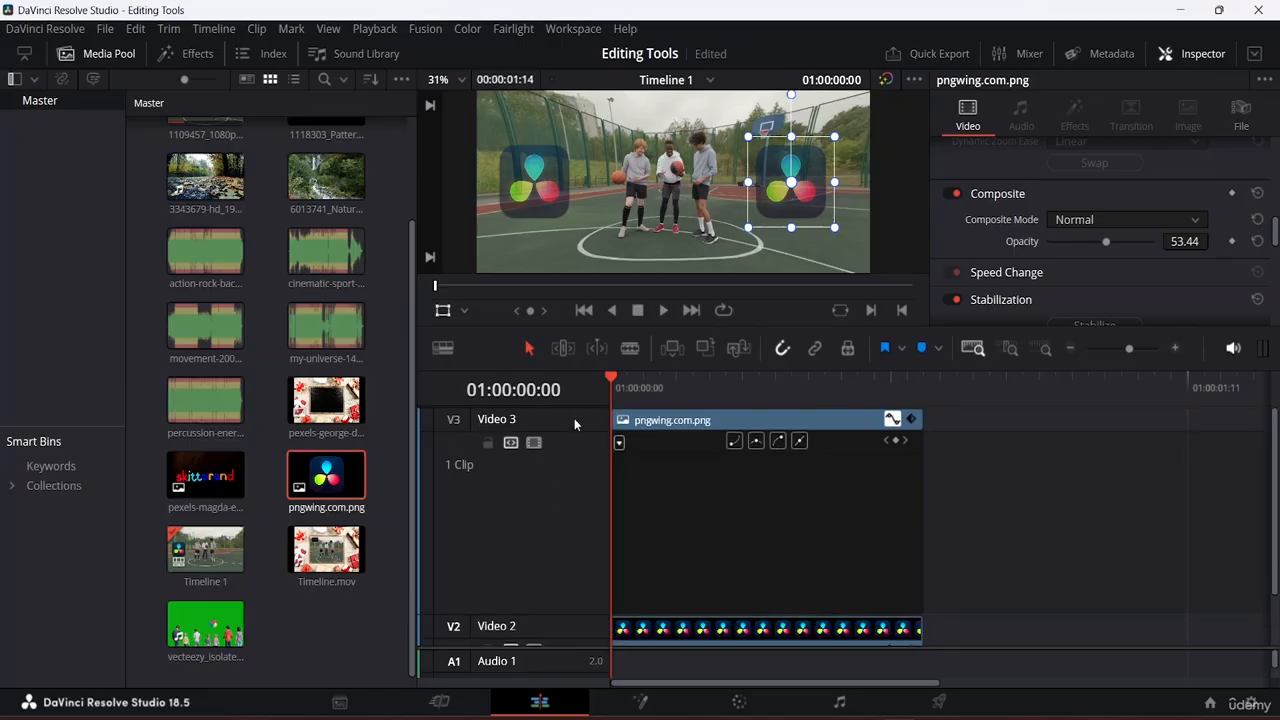
double_click(563, 413)
Examine the file details and metadata of the pngwing.com.png clip in the Inspector.
left_click(1245, 118)
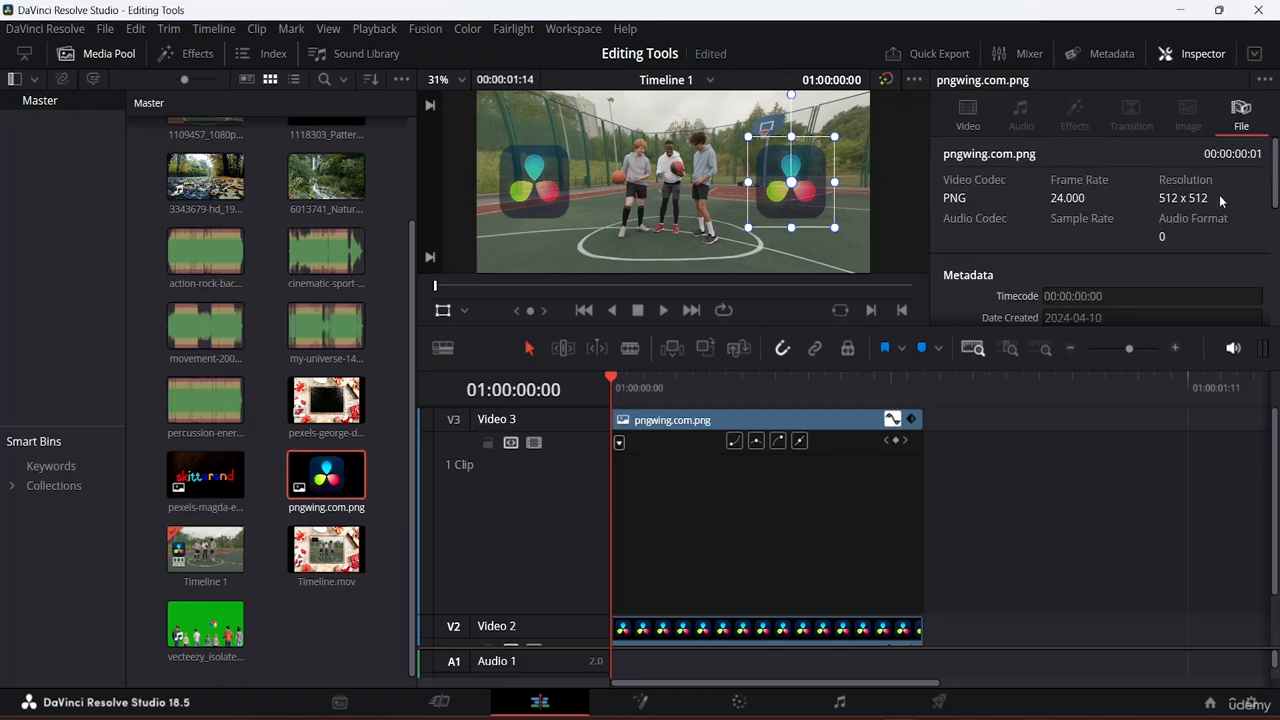
scroll(1150, 202, "down", 5)
scroll(1147, 180, "up", 3)
scroll(1147, 180, "down", 4)
scroll(1130, 160, "up", 4)
Reset the UI layout and adjust the divider between the video and audio tracks so Video 1 and Video 2 show above Audio 1.
left_click(585, 29)
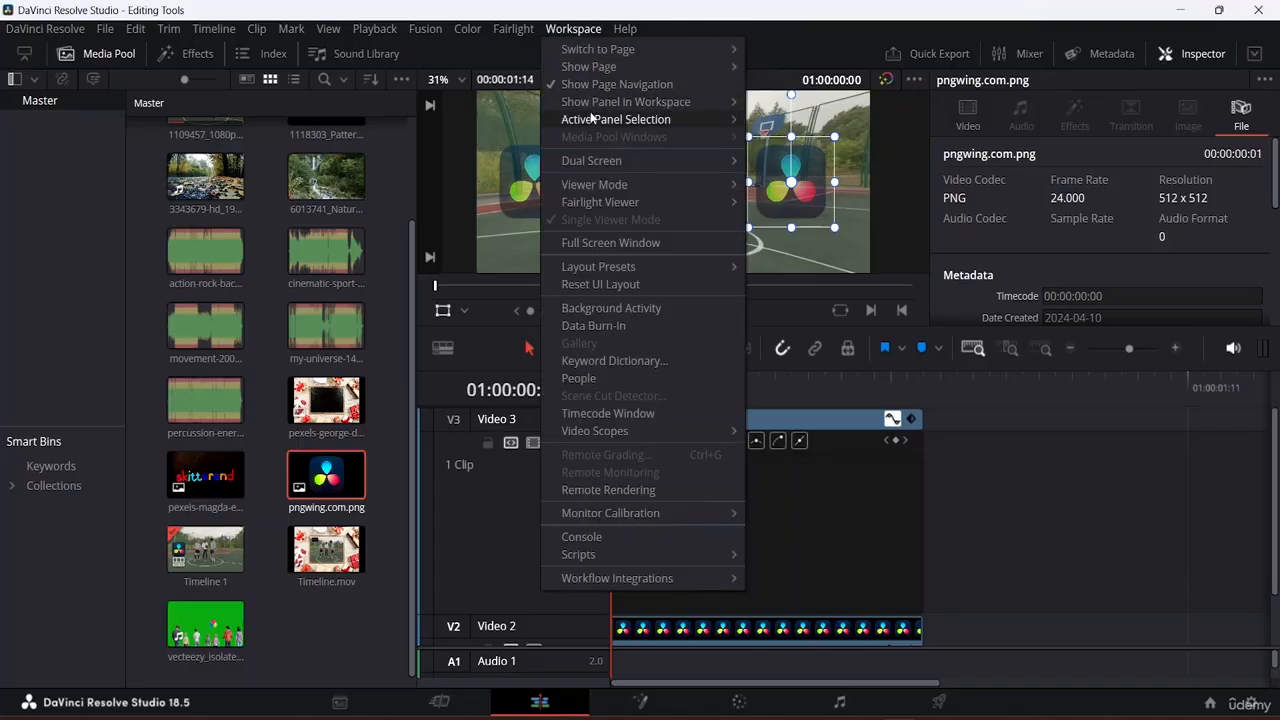
left_click(600, 285)
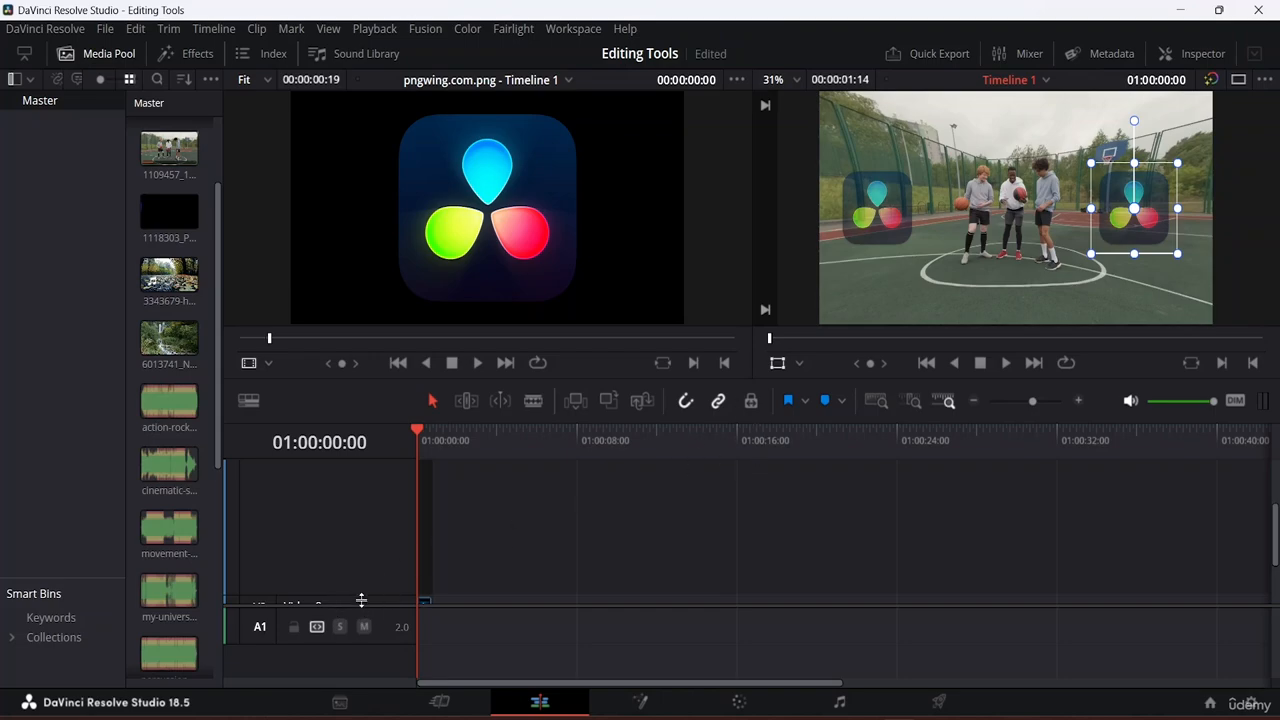
left_click_drag(374, 606, 381, 716)
scroll(530, 468, "down", 1)
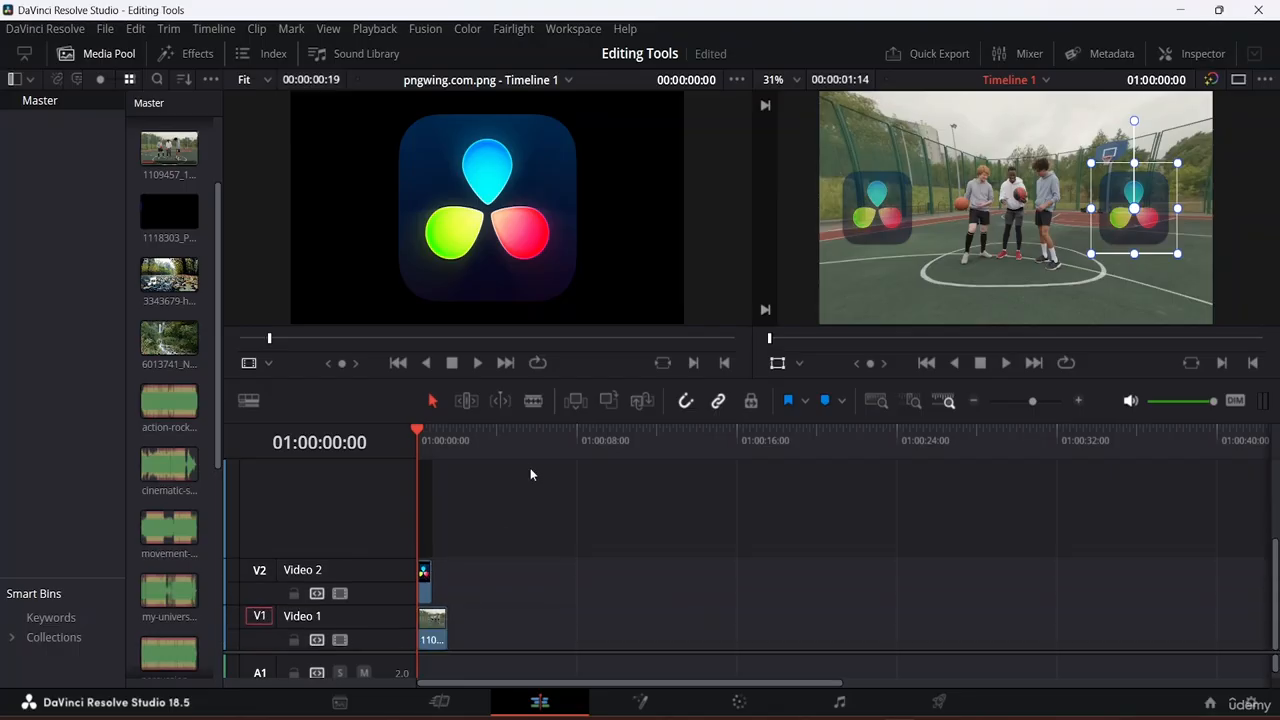
scroll(518, 497, "up", 1)
scroll(446, 602, "down", 1)
scroll(458, 516, "up", 2)
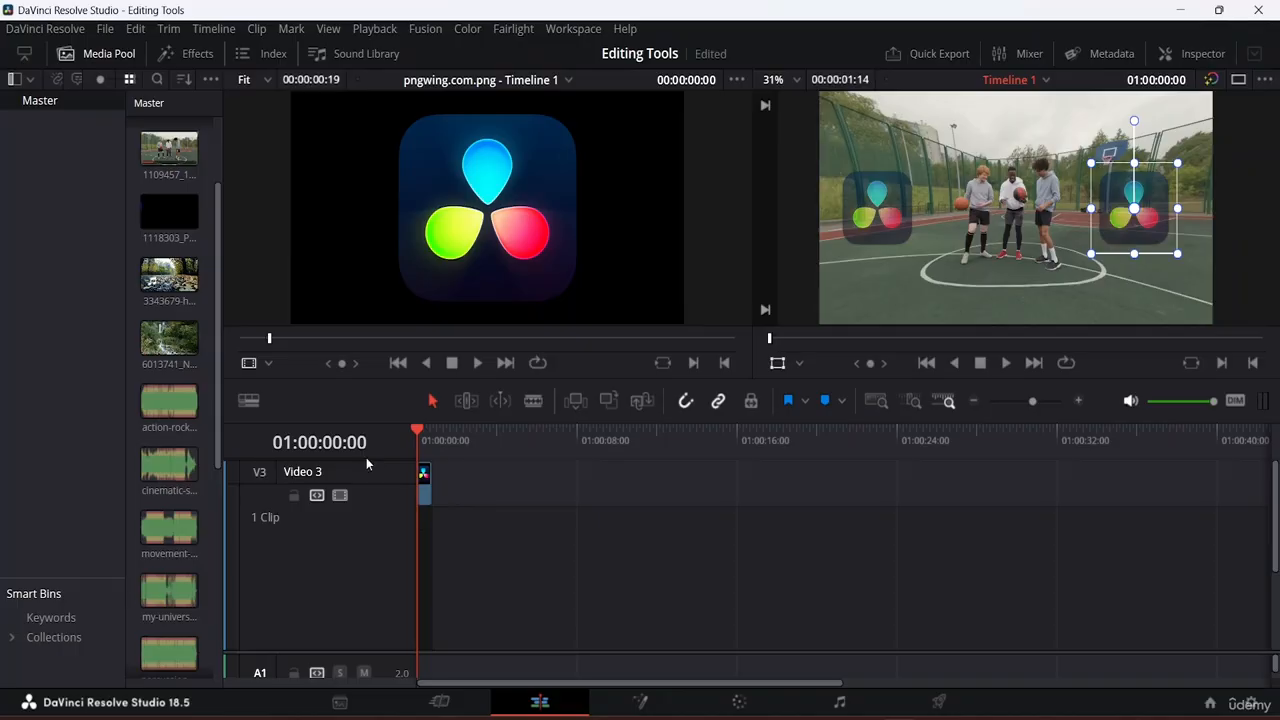
left_click_drag(370, 462, 368, 483)
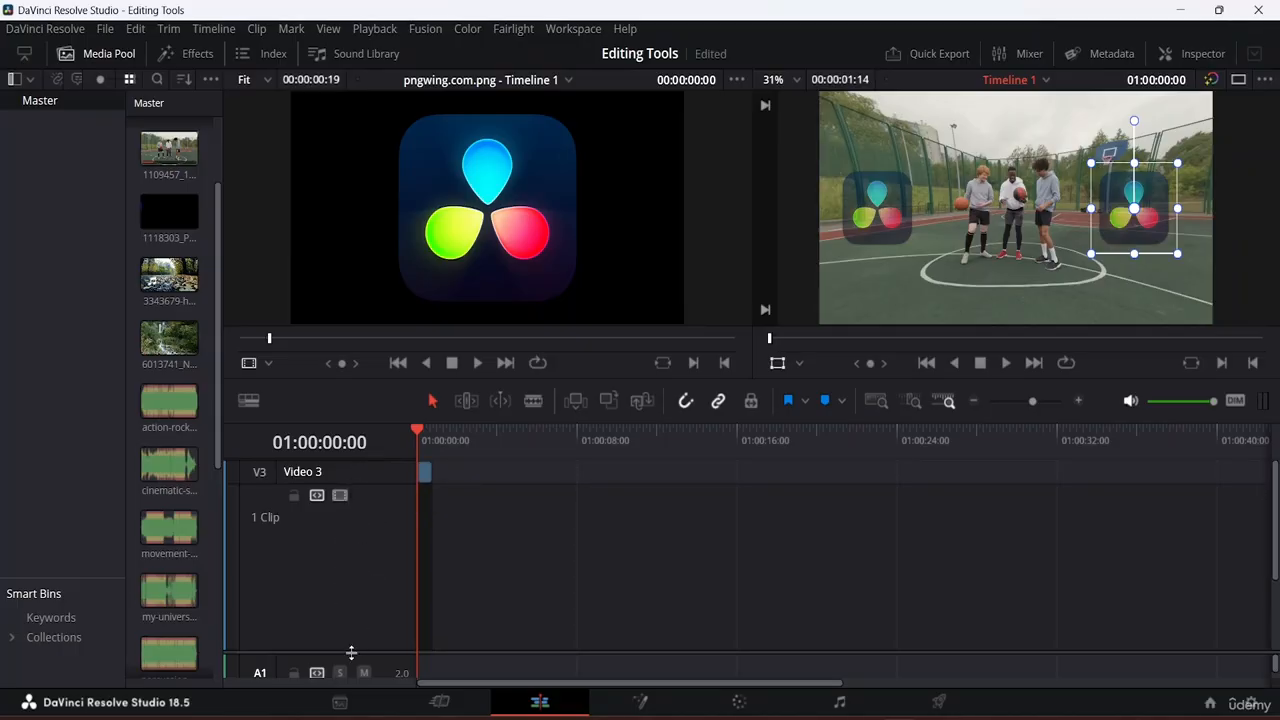
scroll(354, 644, "down", 3)
left_click_drag(372, 492, 366, 602)
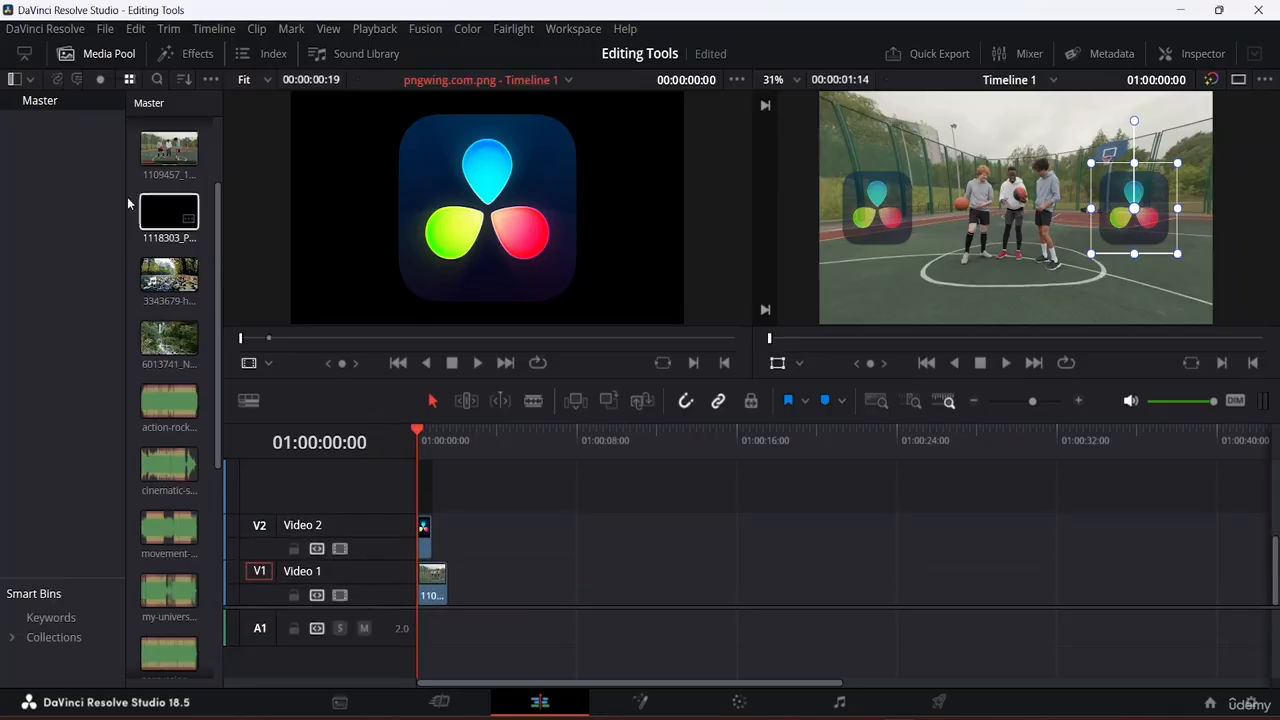
Widen the media pool to two columns of thumbnails and load the basketball clip into the source viewer.
left_click_drag(219, 294, 332, 296)
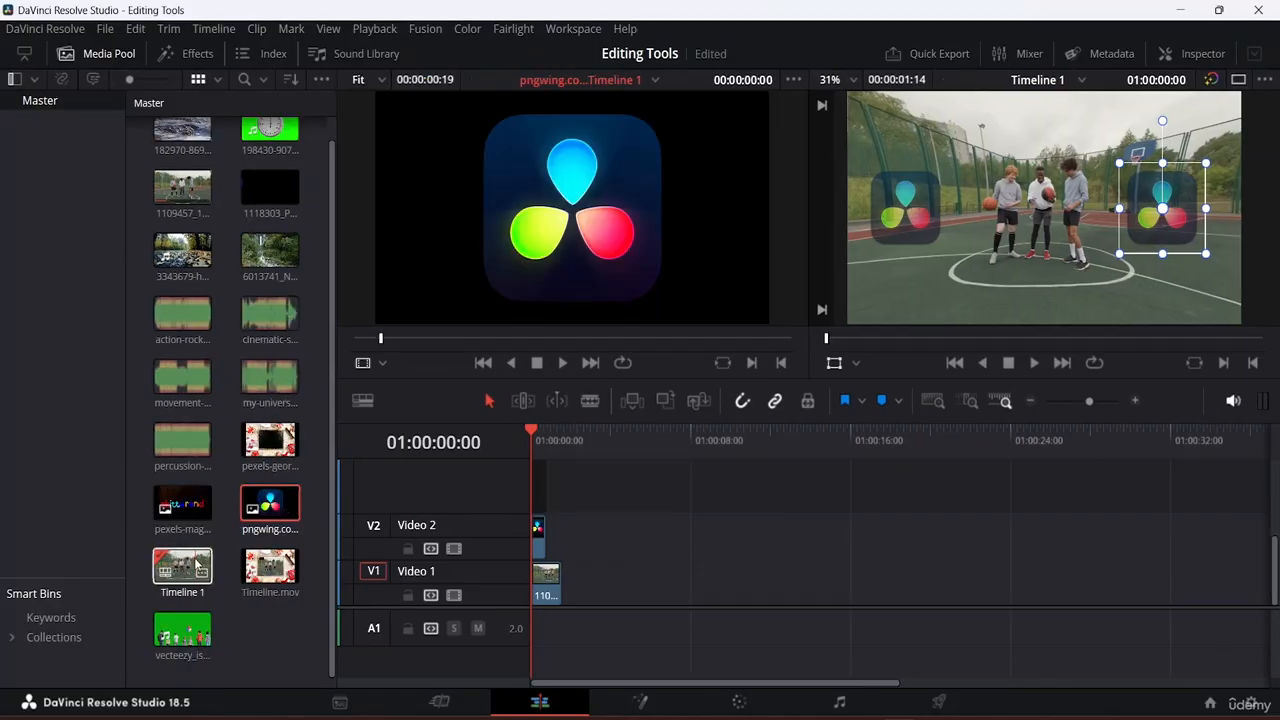
left_click(198, 328)
scroll(194, 247, "up", 1)
left_click(190, 216)
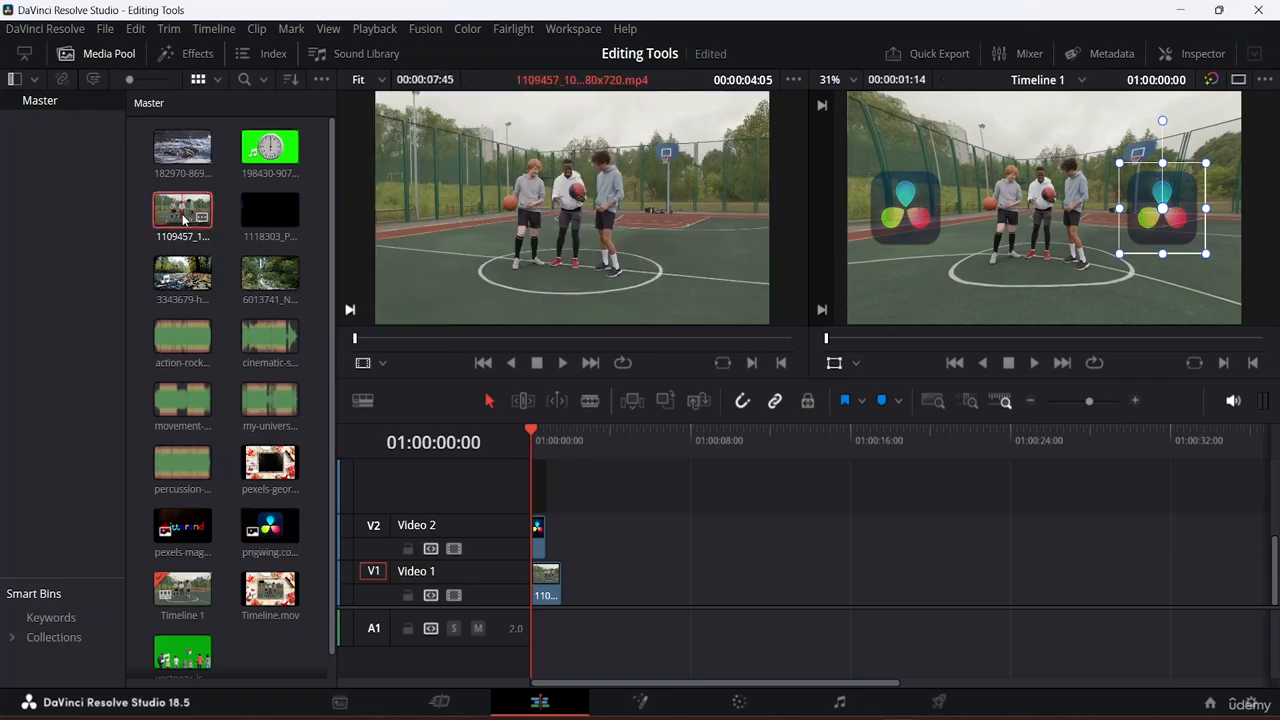
Play and stop the basketball clip in the source viewer, and play Timeline 1 in the timeline viewer.
left_click(563, 363)
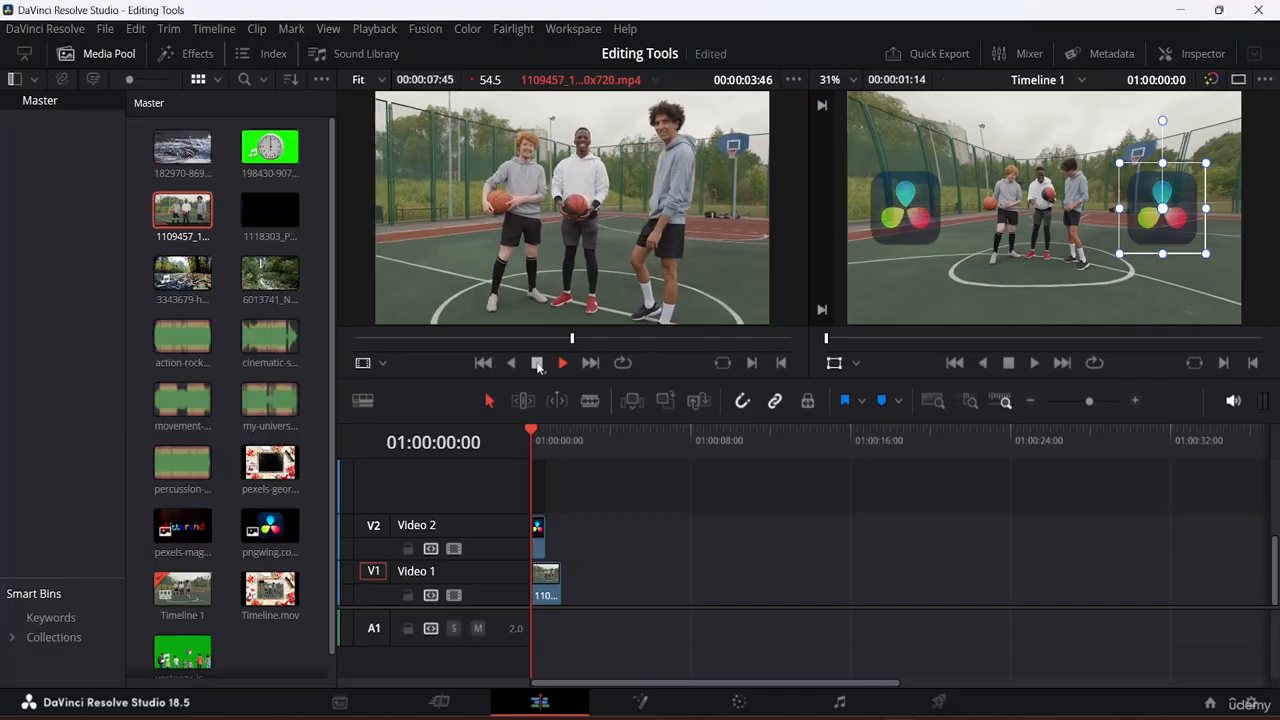
left_click(537, 364)
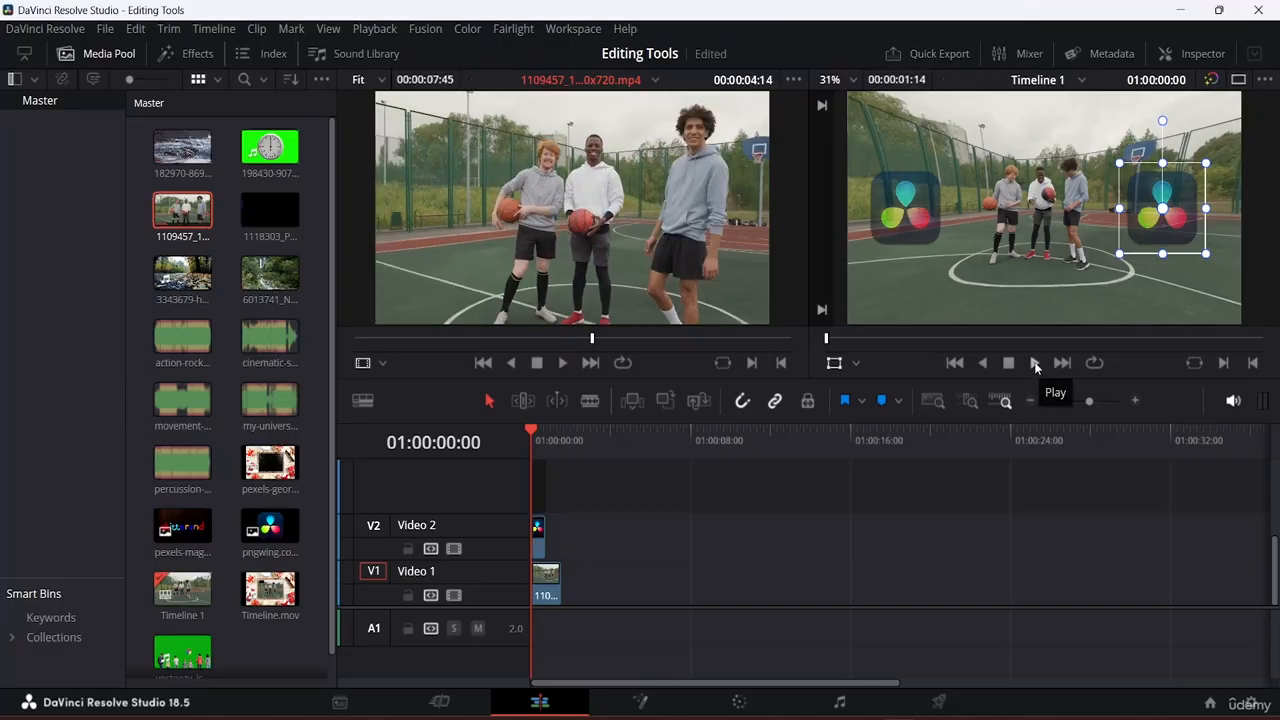
left_click(1035, 364)
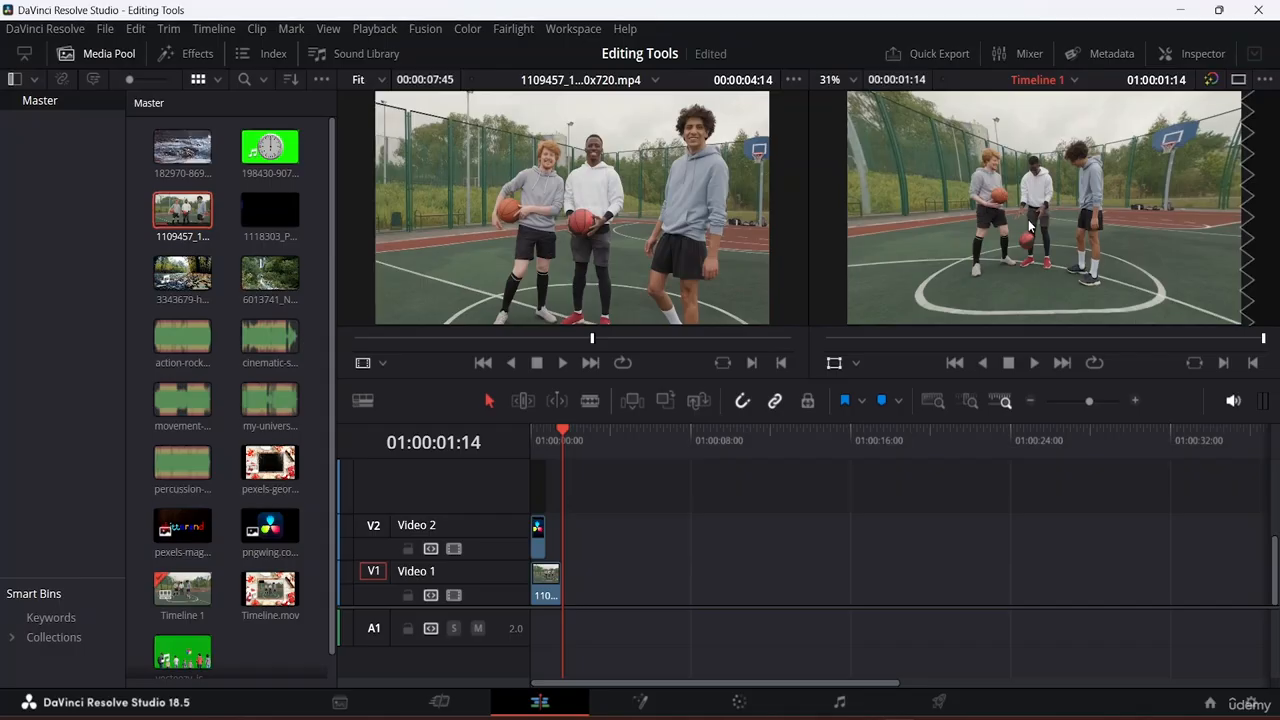